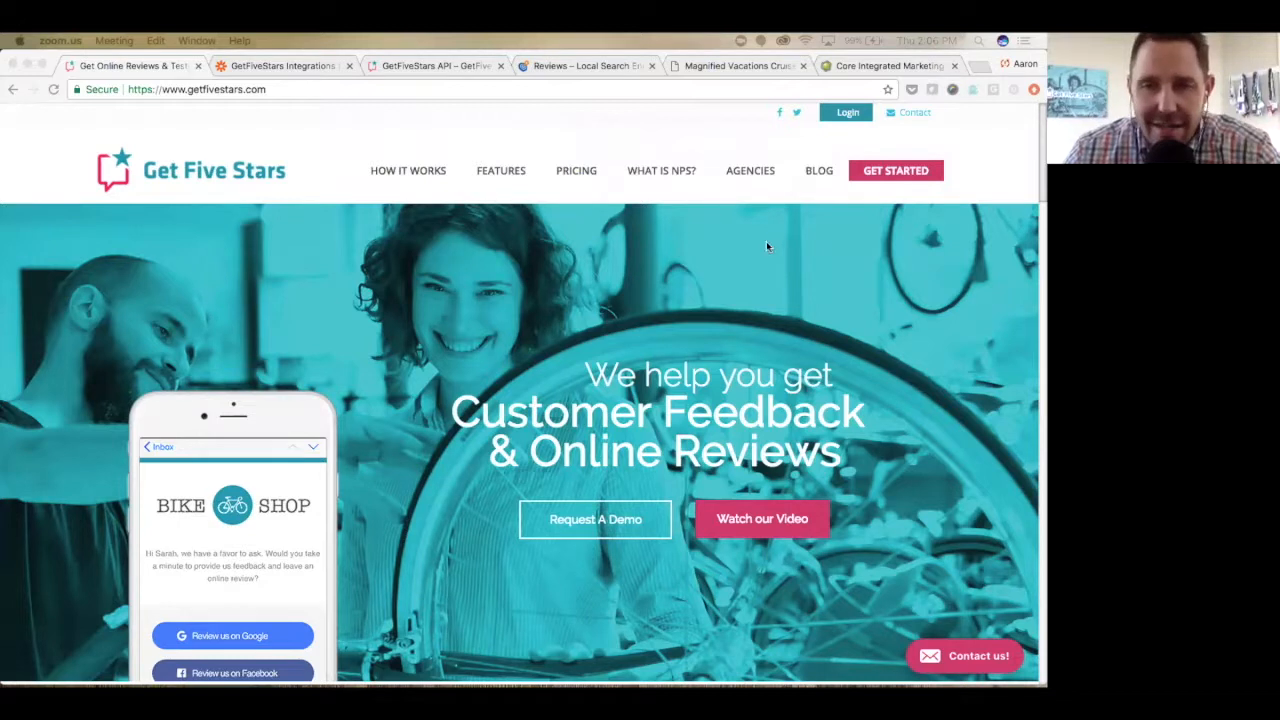
- Log in to the Get Five Stars account with the saved e-mail and password
{"action": "left_click", "coordinate": [847, 116]}
{"action": "left_click", "coordinate": [847, 116]}
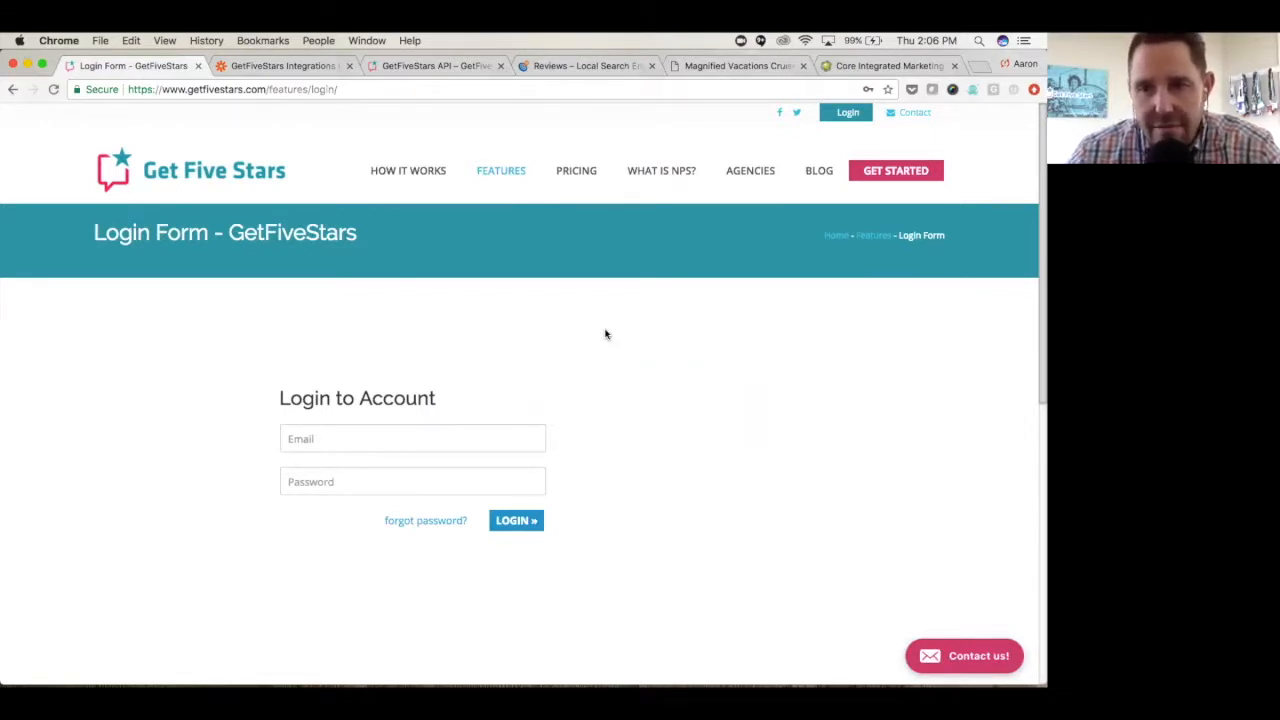
{"action": "left_click", "coordinate": [445, 437]}
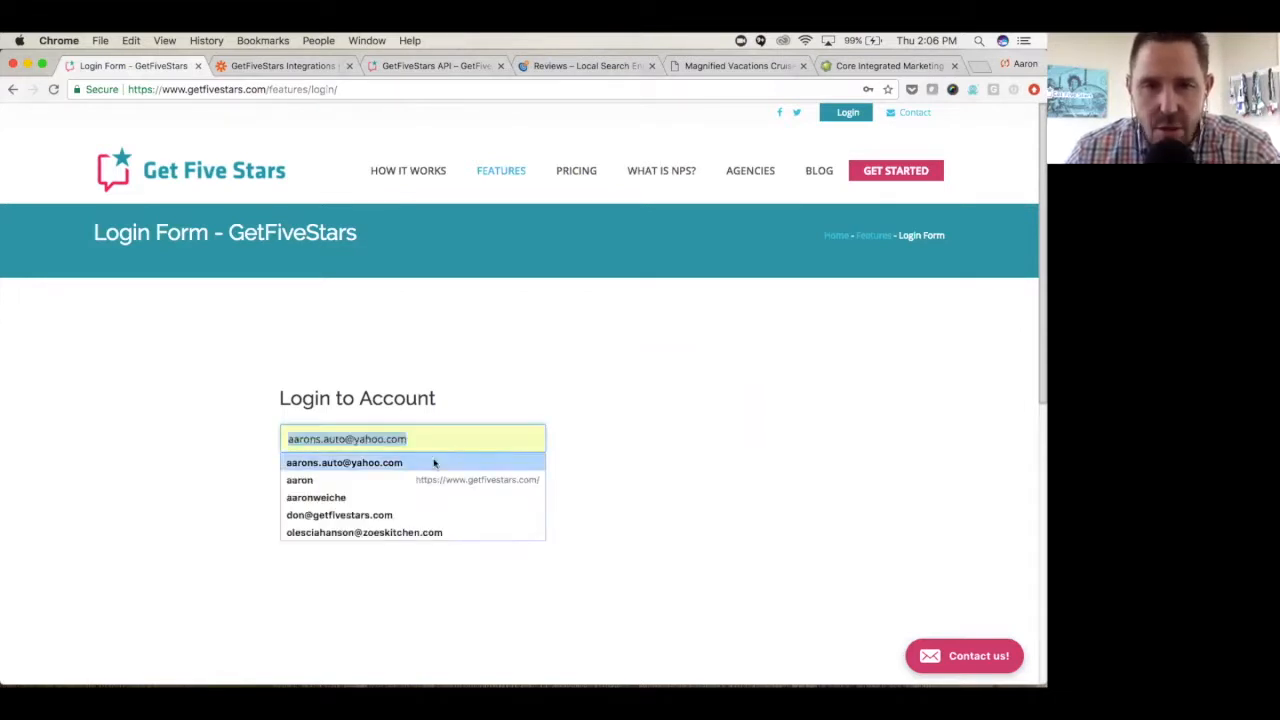
{"action": "left_click", "coordinate": [434, 462]}
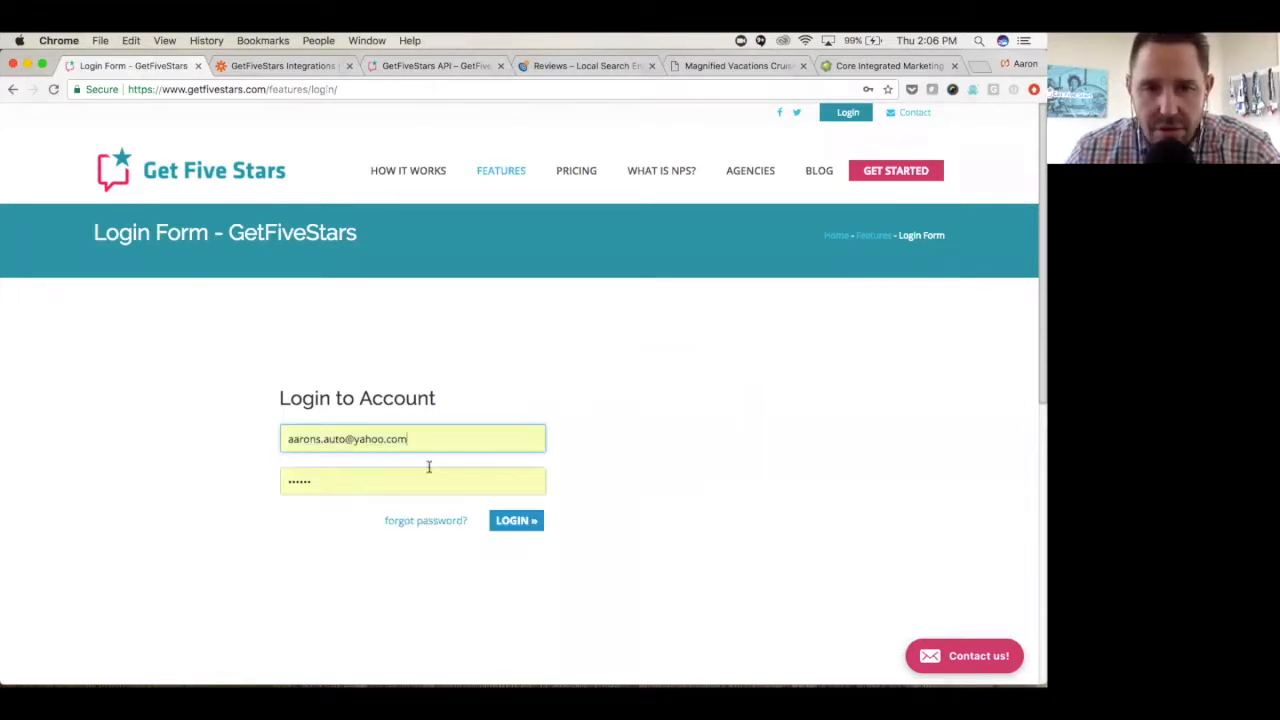
{"action": "left_click", "coordinate": [513, 524]}
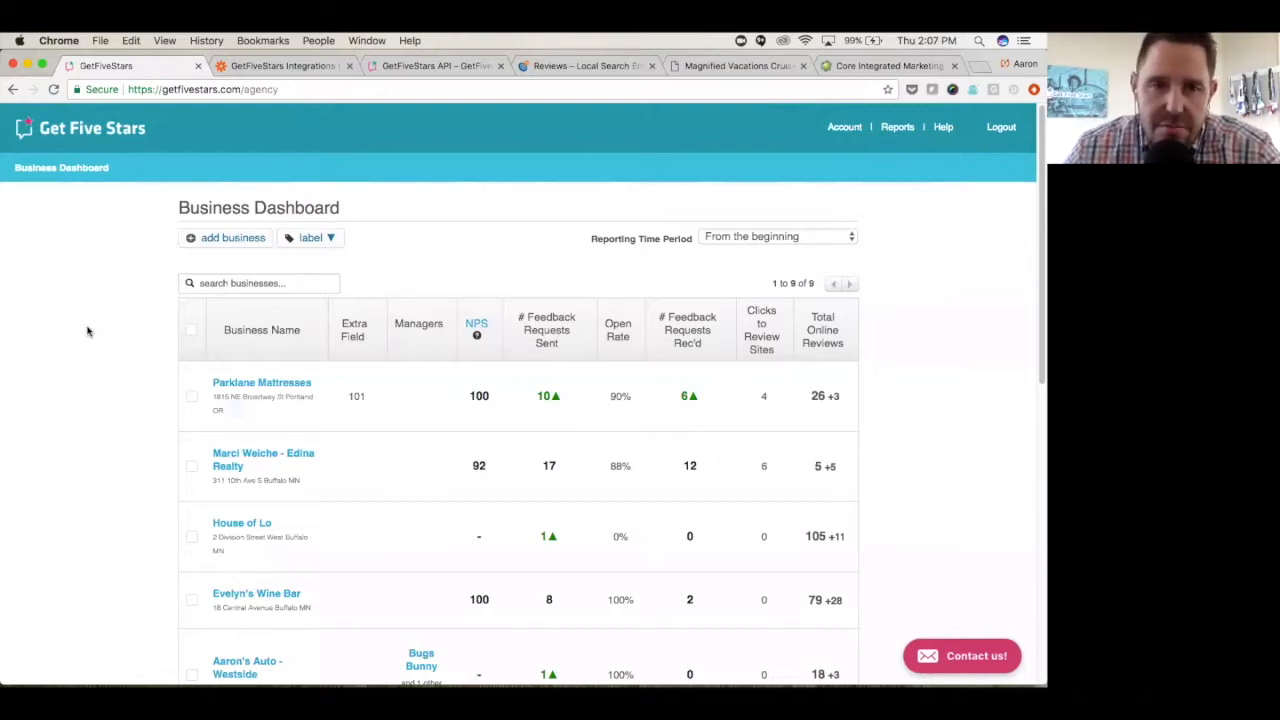
- Add a new business and fill in its location details from the Google suggestion for Rusty Taco in Minneapolis
{"action": "scroll", "coordinate": [105, 333], "scroll_direction": "down", "scroll_amount": 2}
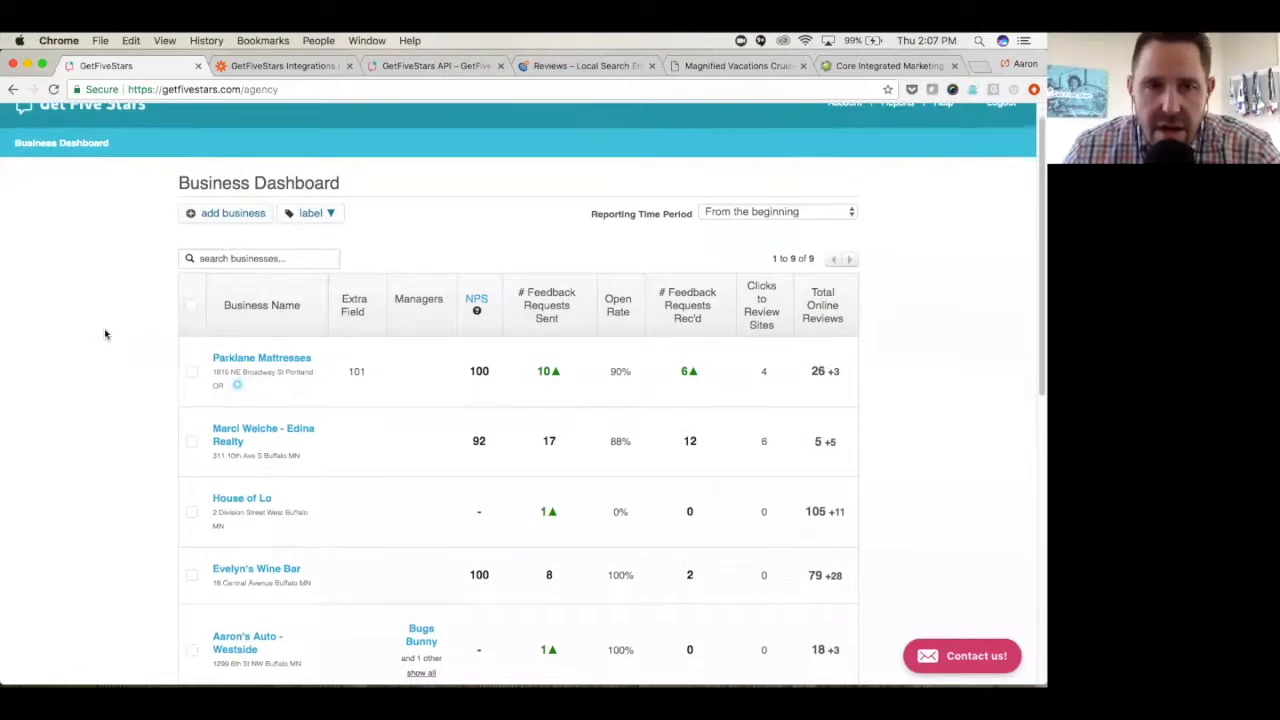
{"action": "scroll", "coordinate": [105, 333], "scroll_direction": "down", "scroll_amount": 3}
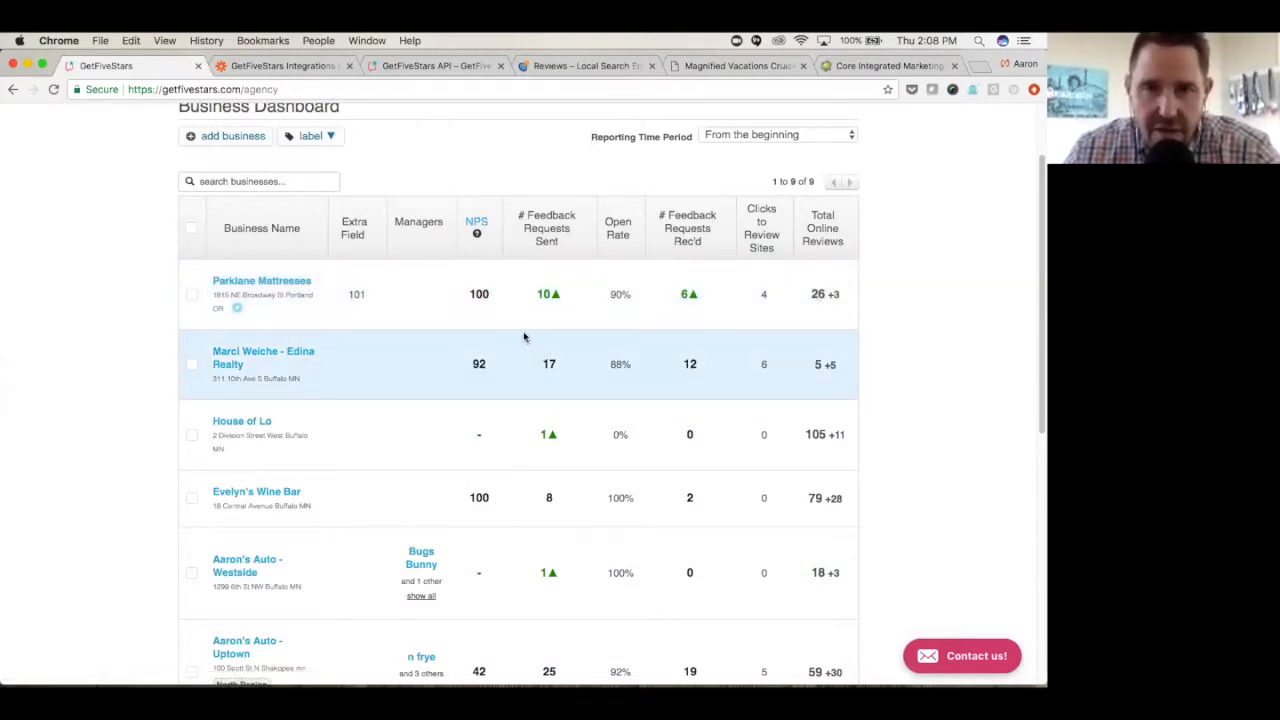
{"action": "scroll", "coordinate": [523, 337], "scroll_direction": "up", "scroll_amount": 2}
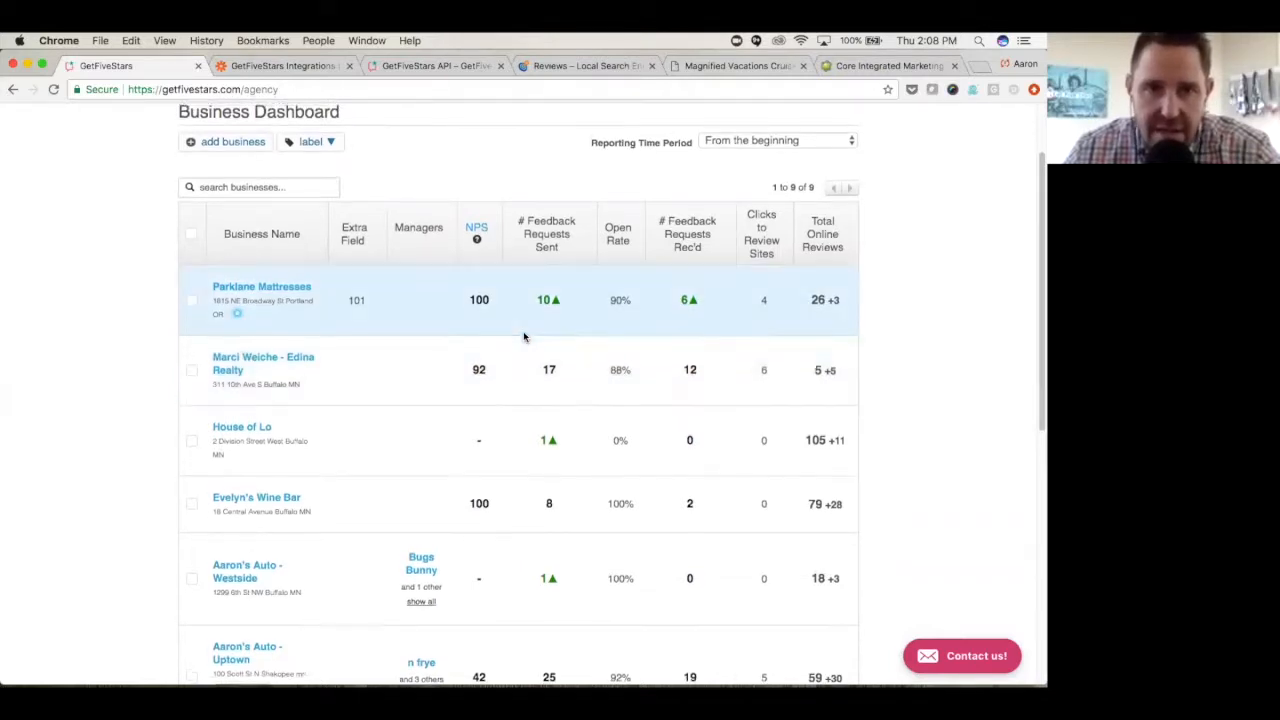
{"action": "scroll", "coordinate": [523, 337], "scroll_direction": "up", "scroll_amount": 3}
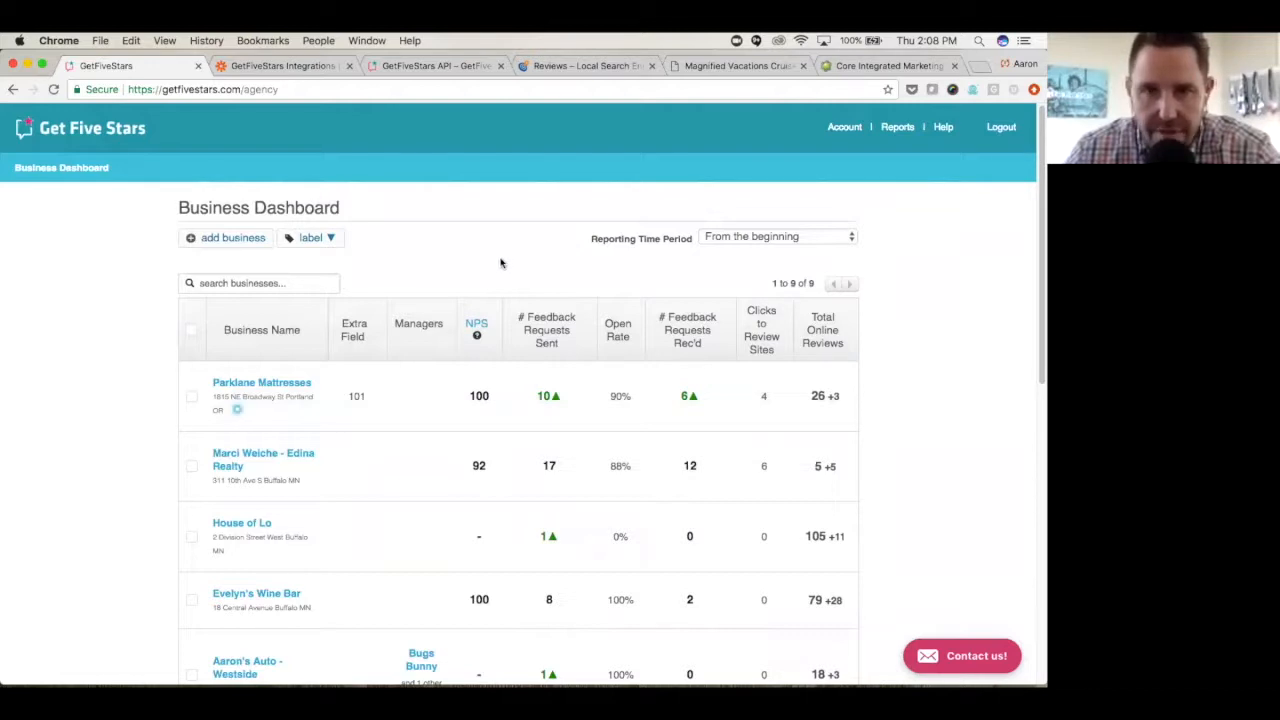
{"action": "left_click", "coordinate": [229, 245]}
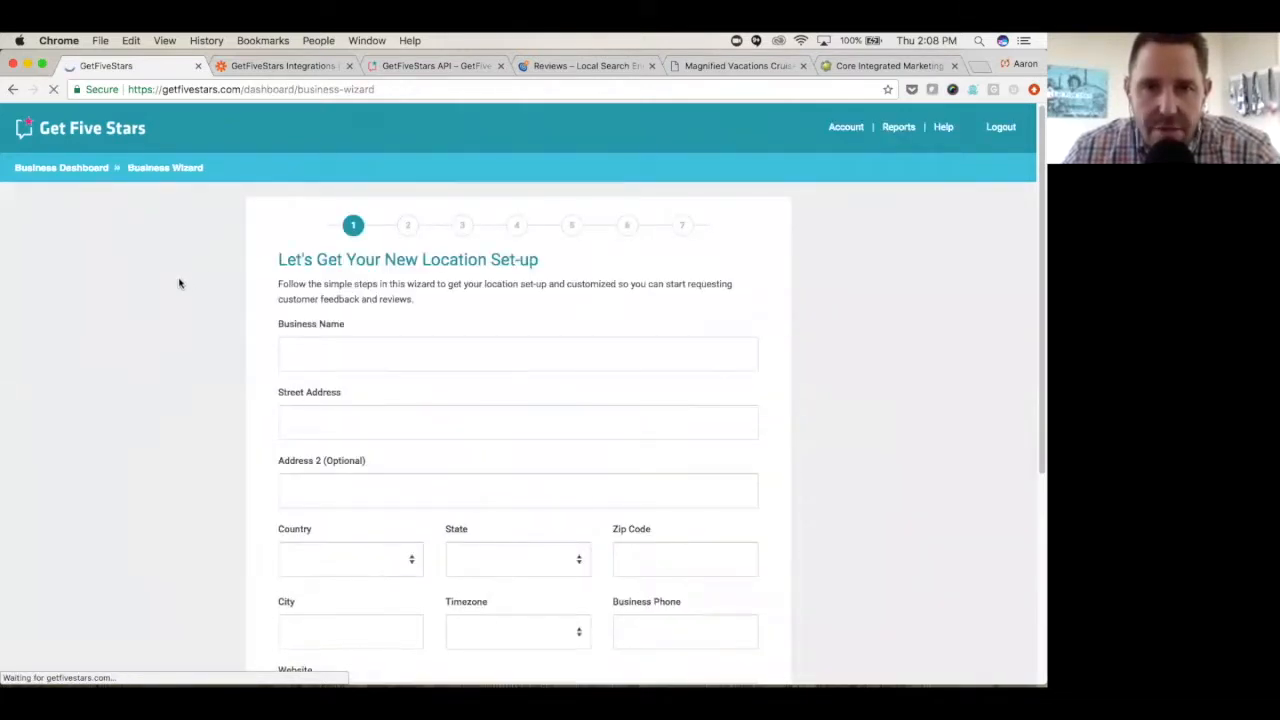
{"action": "left_click", "coordinate": [399, 352]}
{"action": "type", "text": "Rust"}
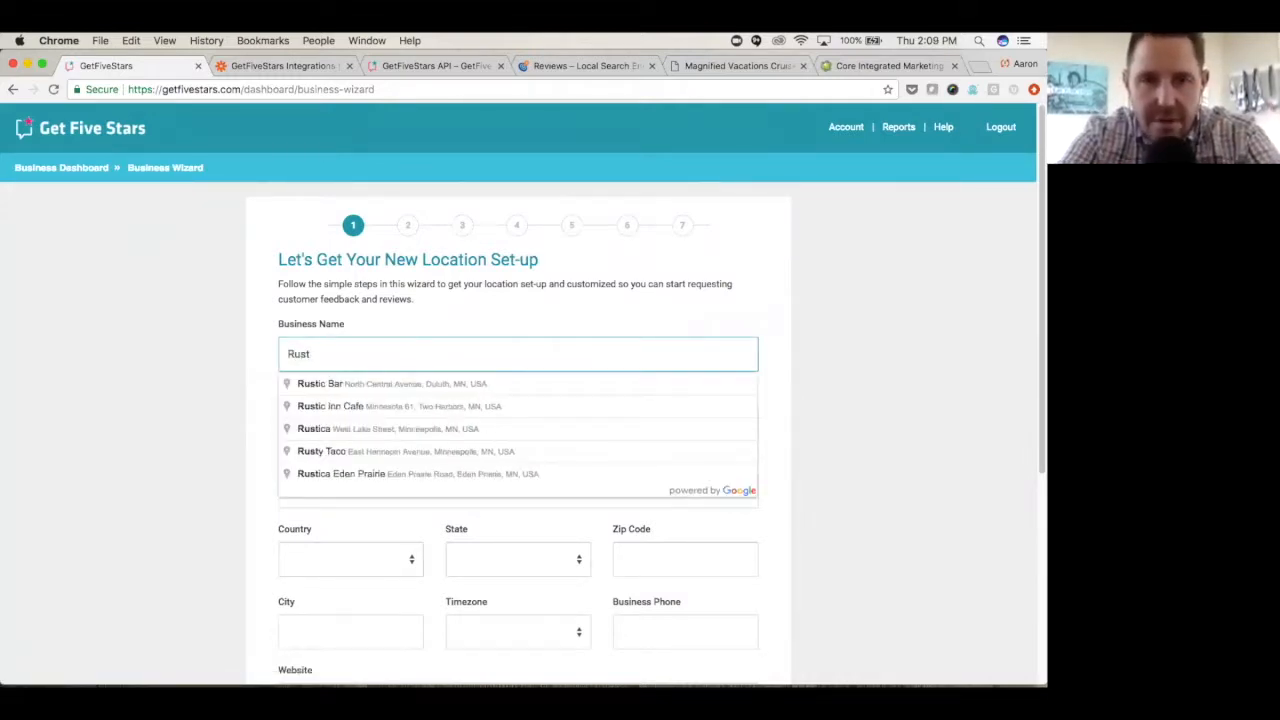
{"action": "type", "text": "y"}
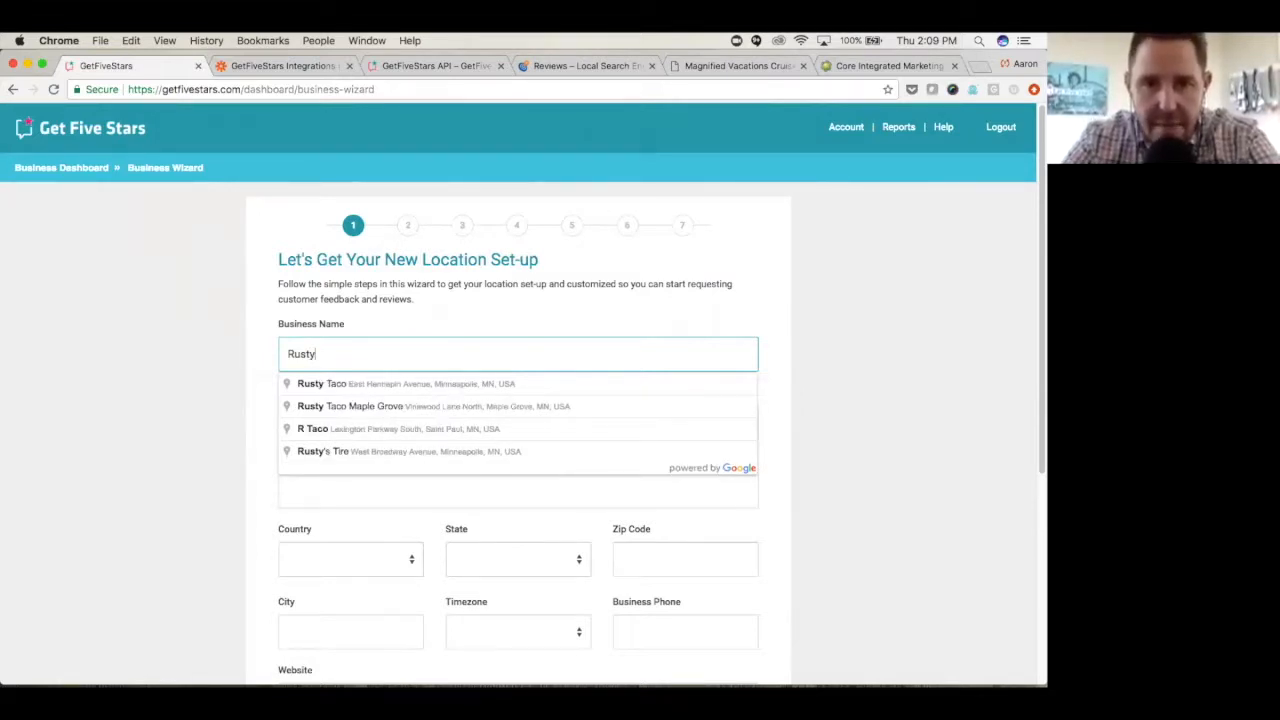
{"action": "key", "text": "Down"}
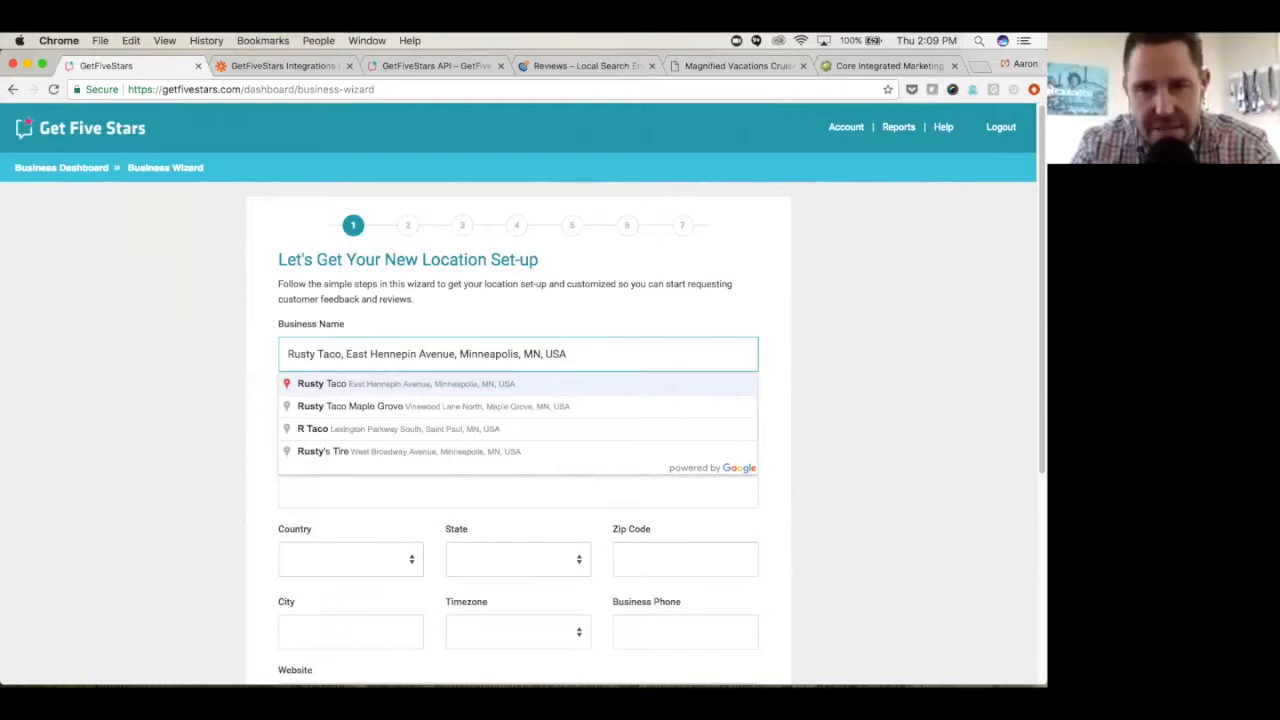
{"action": "key", "text": "Return"}
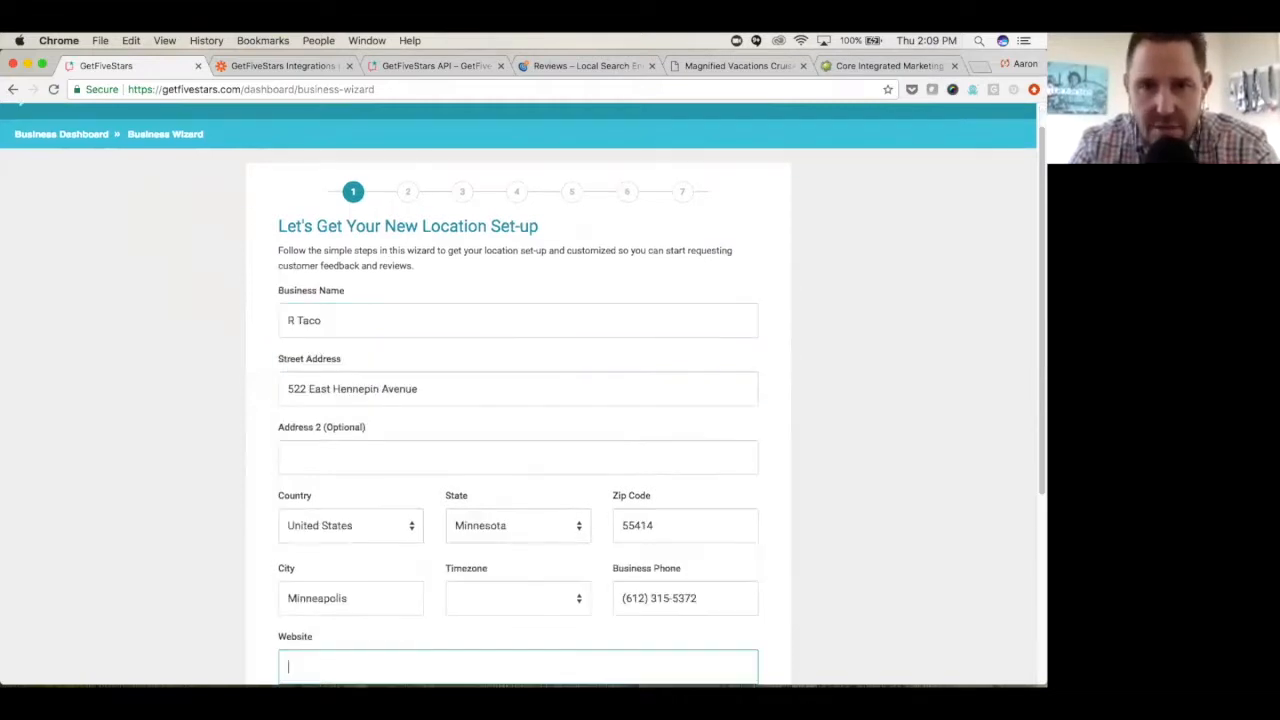
- Try to change the business name to Rusty Taco and choose the Rusty Taco Minneapolis suggestion again
{"action": "left_click", "coordinate": [291, 321]}
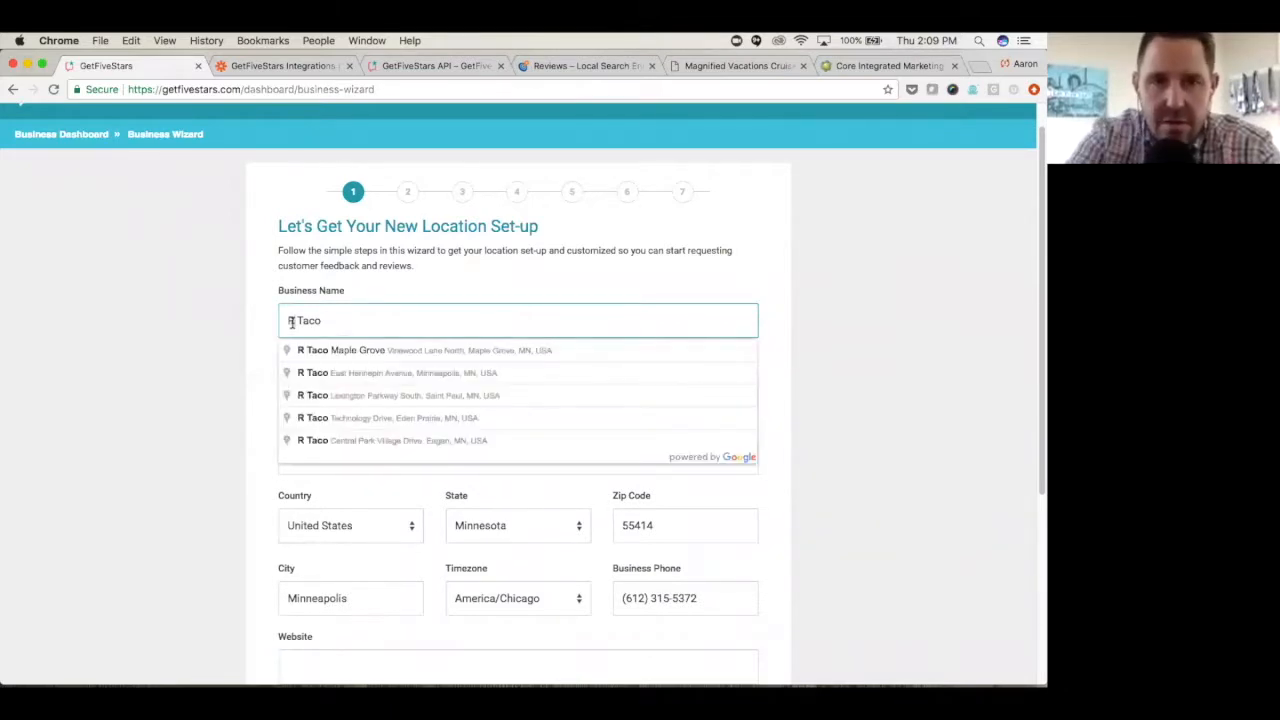
{"action": "type", "text": "usty"}
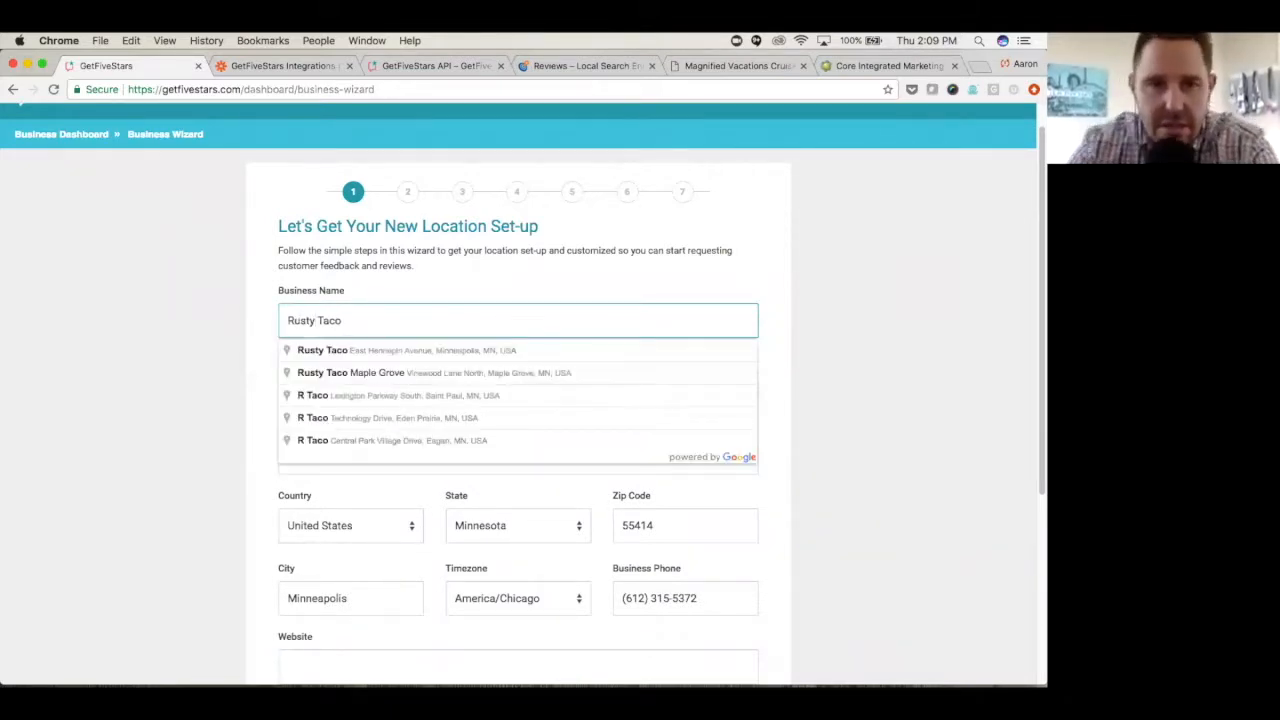
{"action": "left_click", "coordinate": [355, 352]}
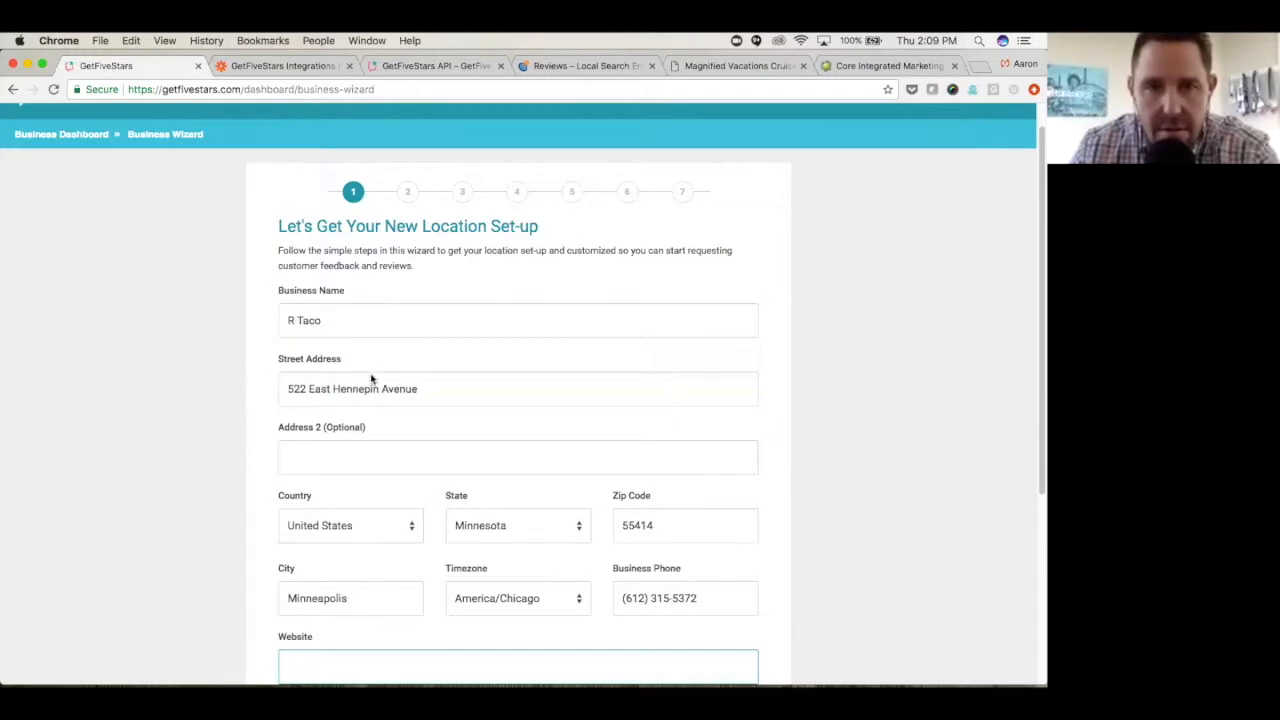
- Accept the filled-in location details, leaving the website and extra field empty, and continue to the location owner page
{"action": "scroll", "coordinate": [440, 449], "scroll_direction": "down", "scroll_amount": 3}
{"action": "scroll", "coordinate": [529, 437], "scroll_direction": "down", "scroll_amount": 2}
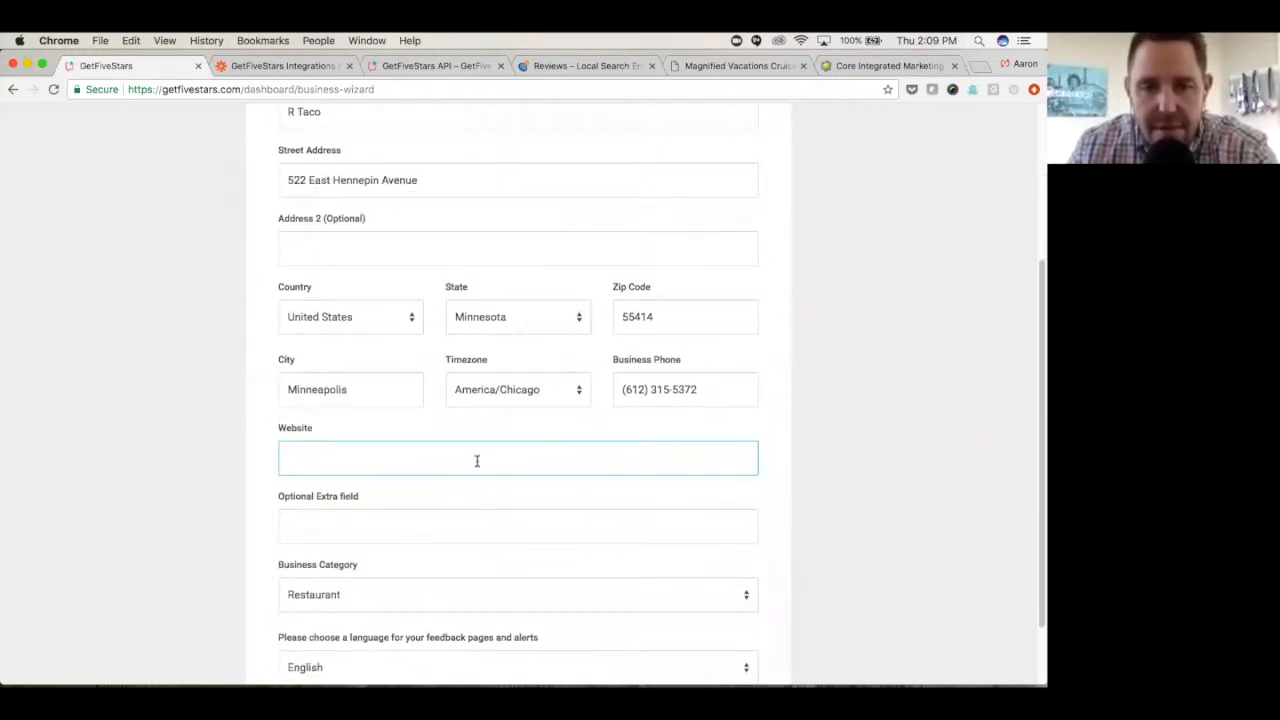
{"action": "scroll", "coordinate": [477, 460], "scroll_direction": "down", "scroll_amount": 2}
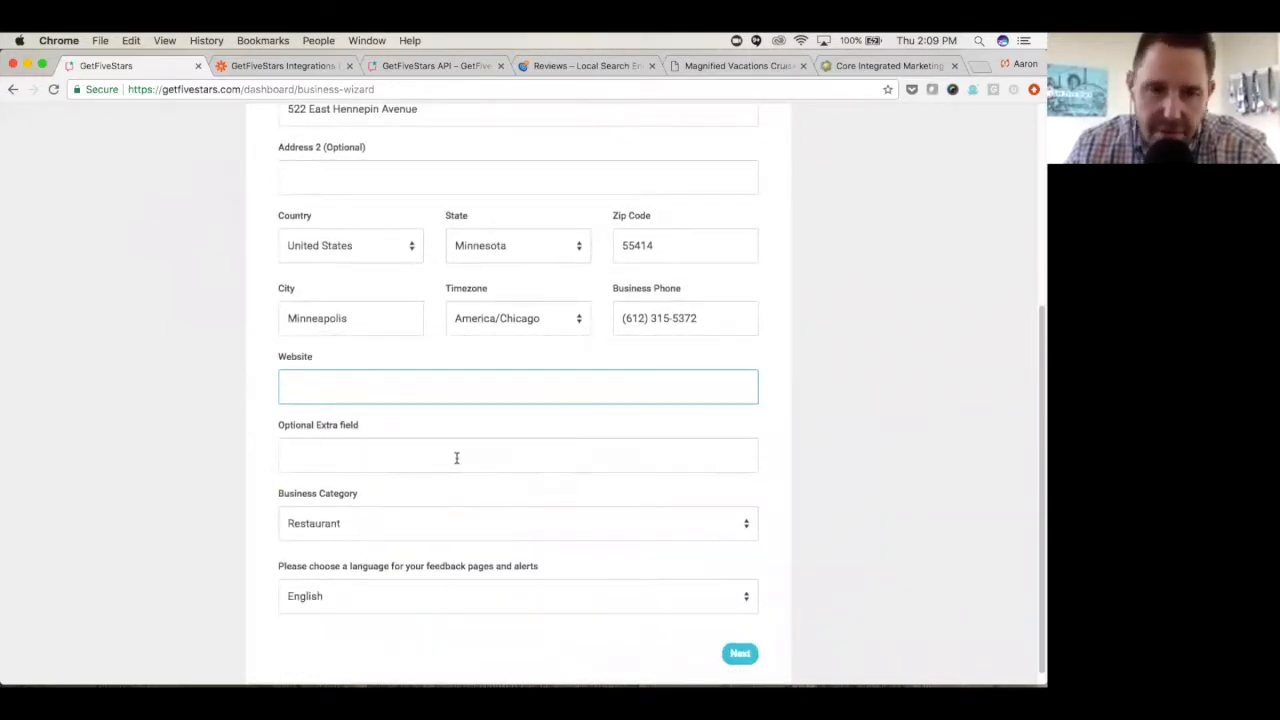
{"action": "scroll", "coordinate": [452, 460], "scroll_direction": "down", "scroll_amount": 1}
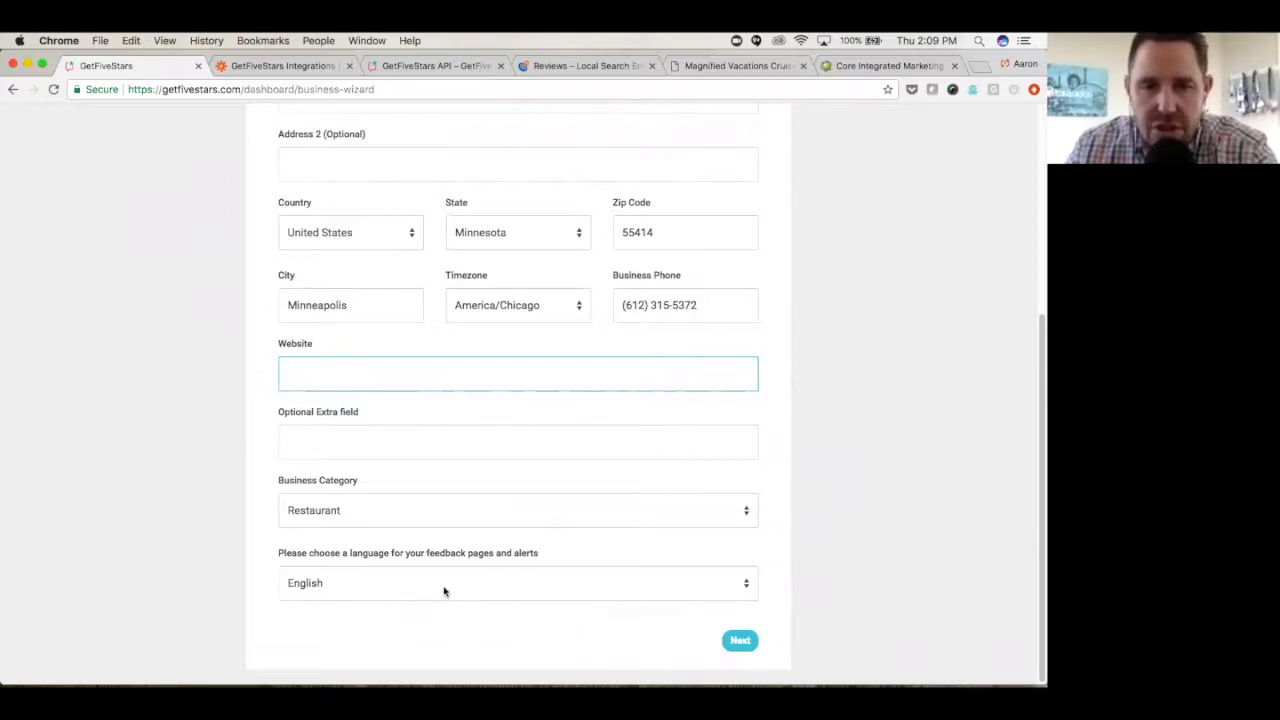
{"action": "left_click", "coordinate": [741, 641]}
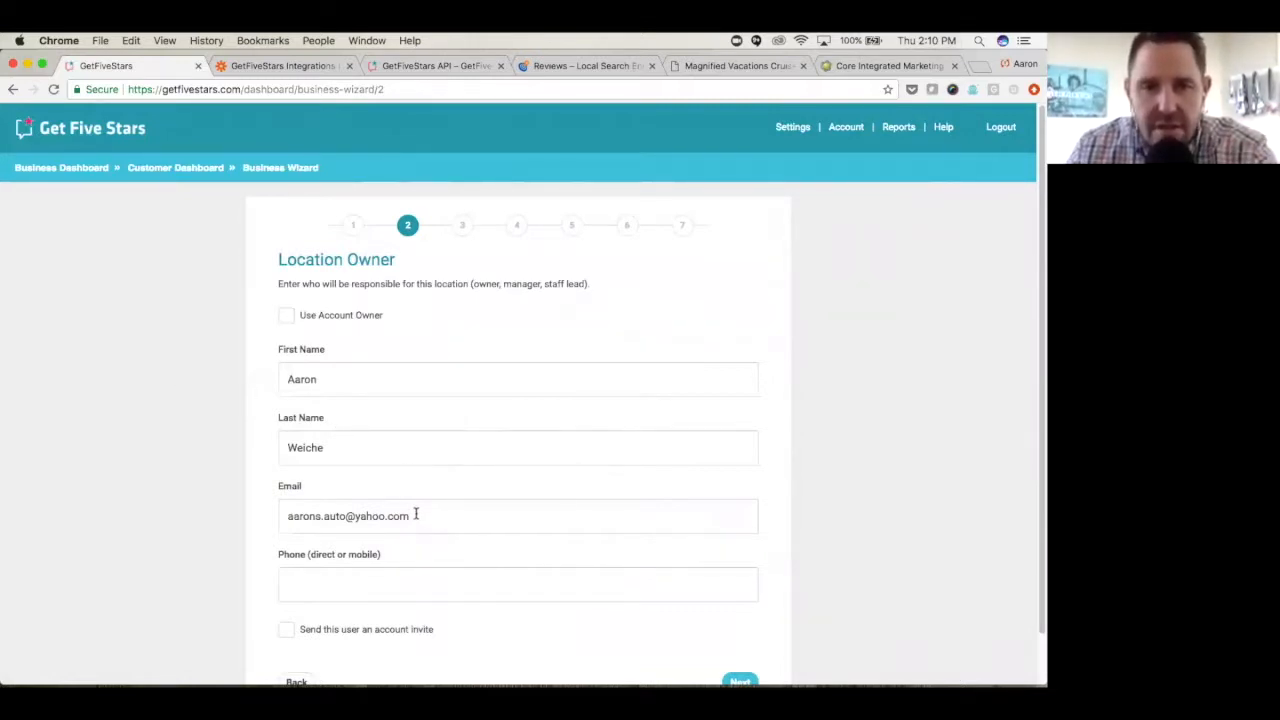
- Accept the prefilled location owner without sending an account invite and continue to the logo and color page
{"action": "scroll", "coordinate": [352, 340], "scroll_direction": "down", "scroll_amount": 1}
{"action": "scroll", "coordinate": [352, 341], "scroll_direction": "up", "scroll_amount": 1}
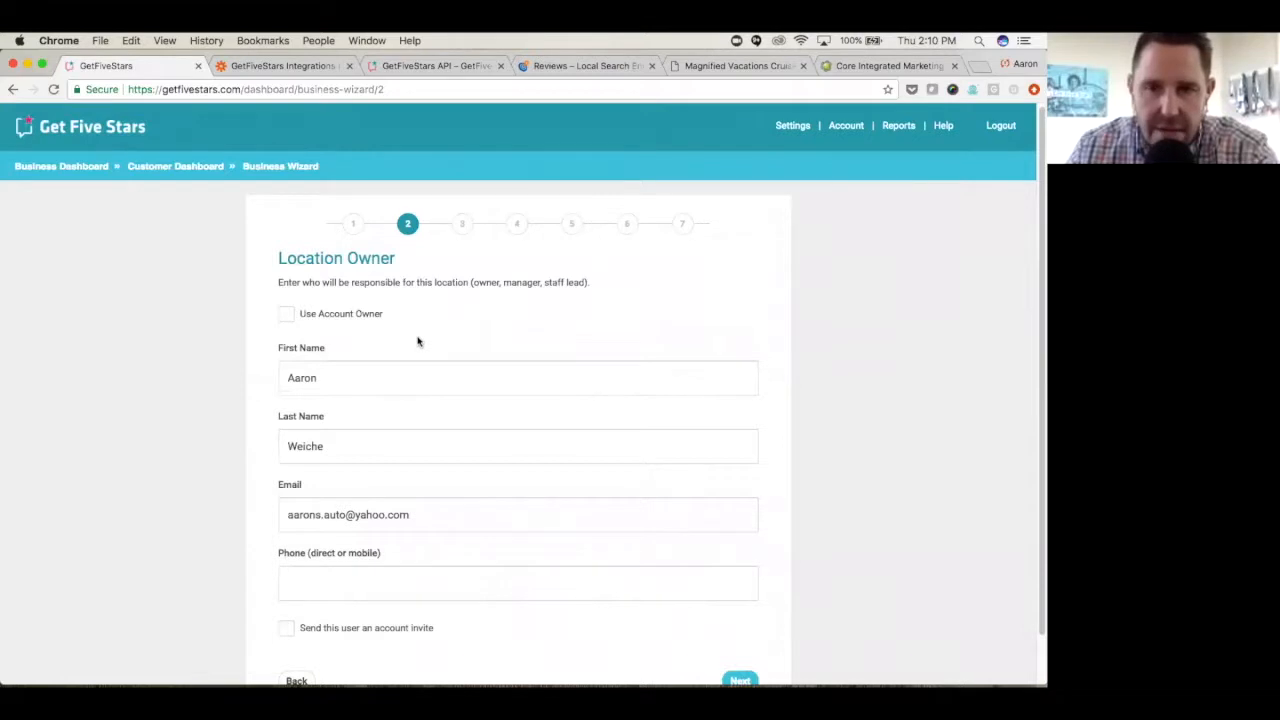
{"action": "scroll", "coordinate": [418, 342], "scroll_direction": "down", "scroll_amount": 2}
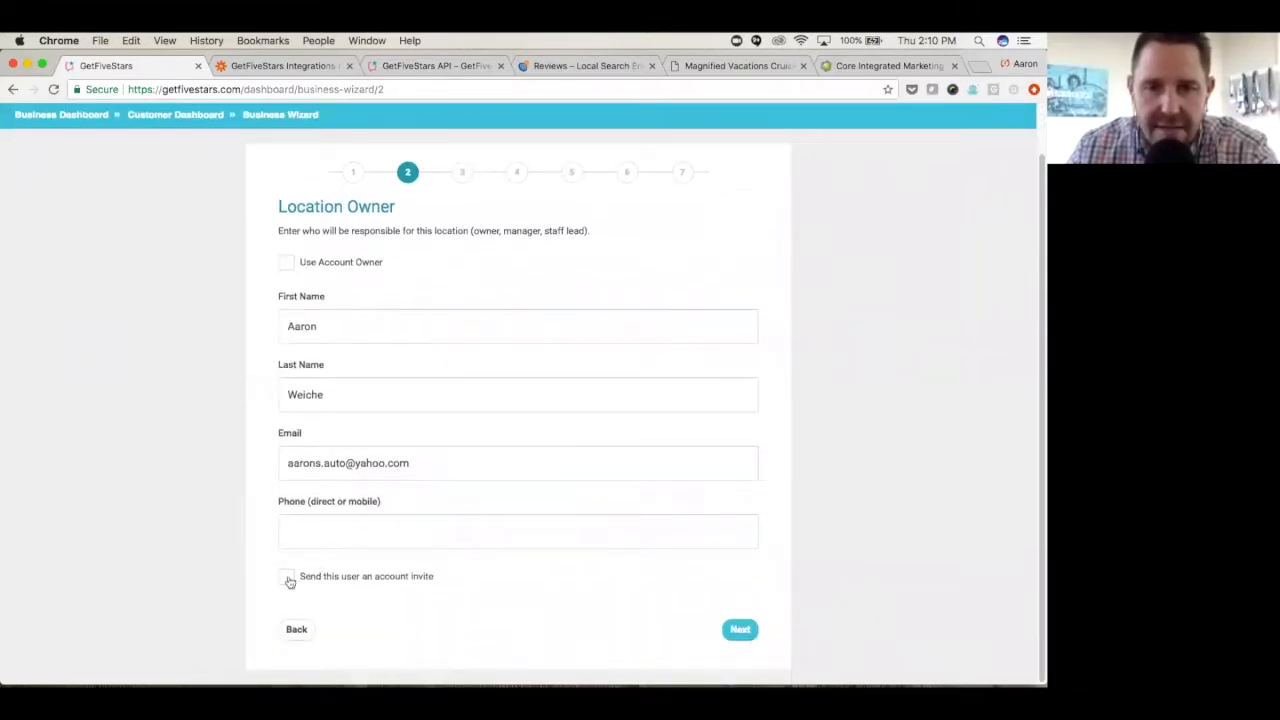
{"action": "left_click", "coordinate": [740, 631]}
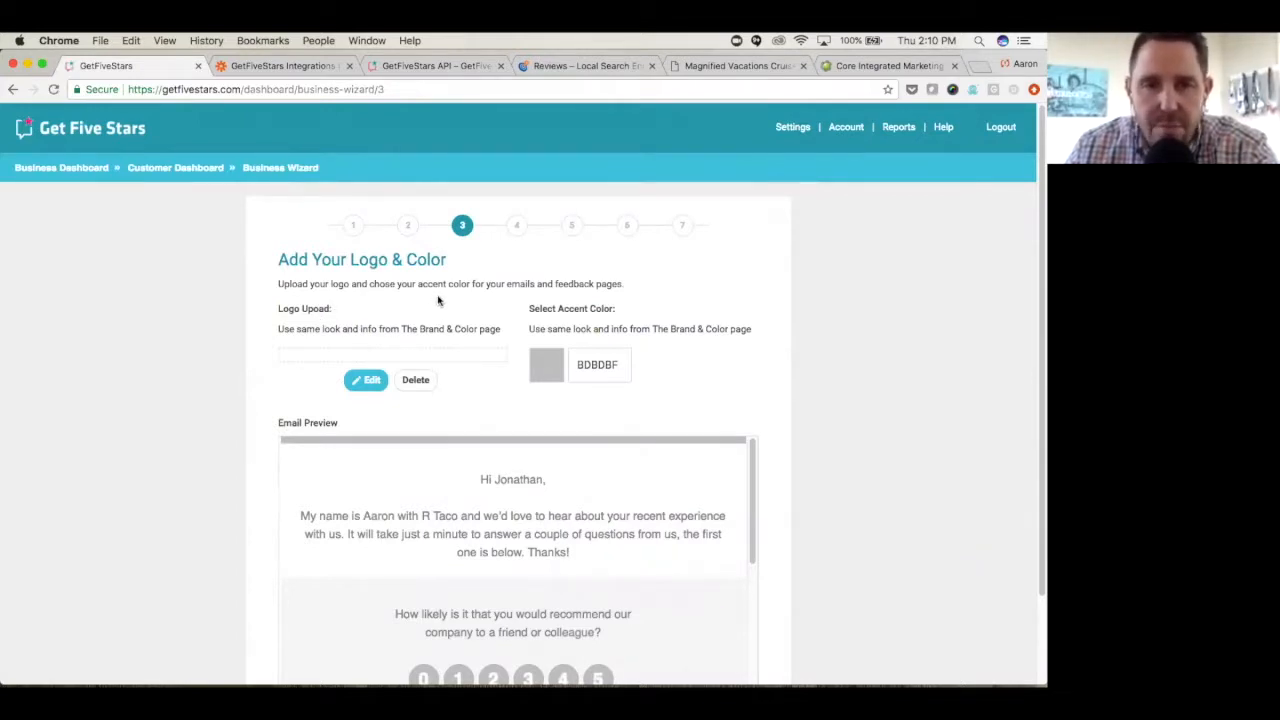
- Open the logo upload and search the computer's files for "rusty" to find a logo, leaving the file chooser without a selection
{"action": "left_click", "coordinate": [368, 378]}
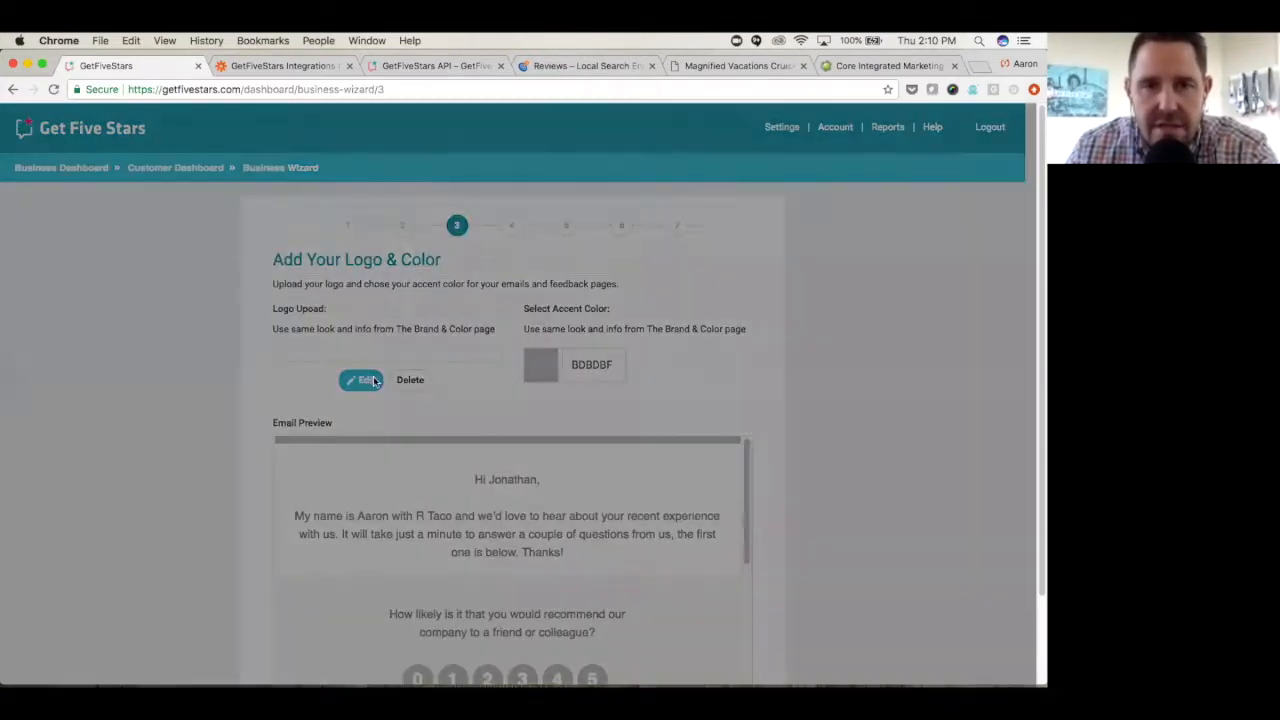
{"action": "left_click", "coordinate": [500, 196]}
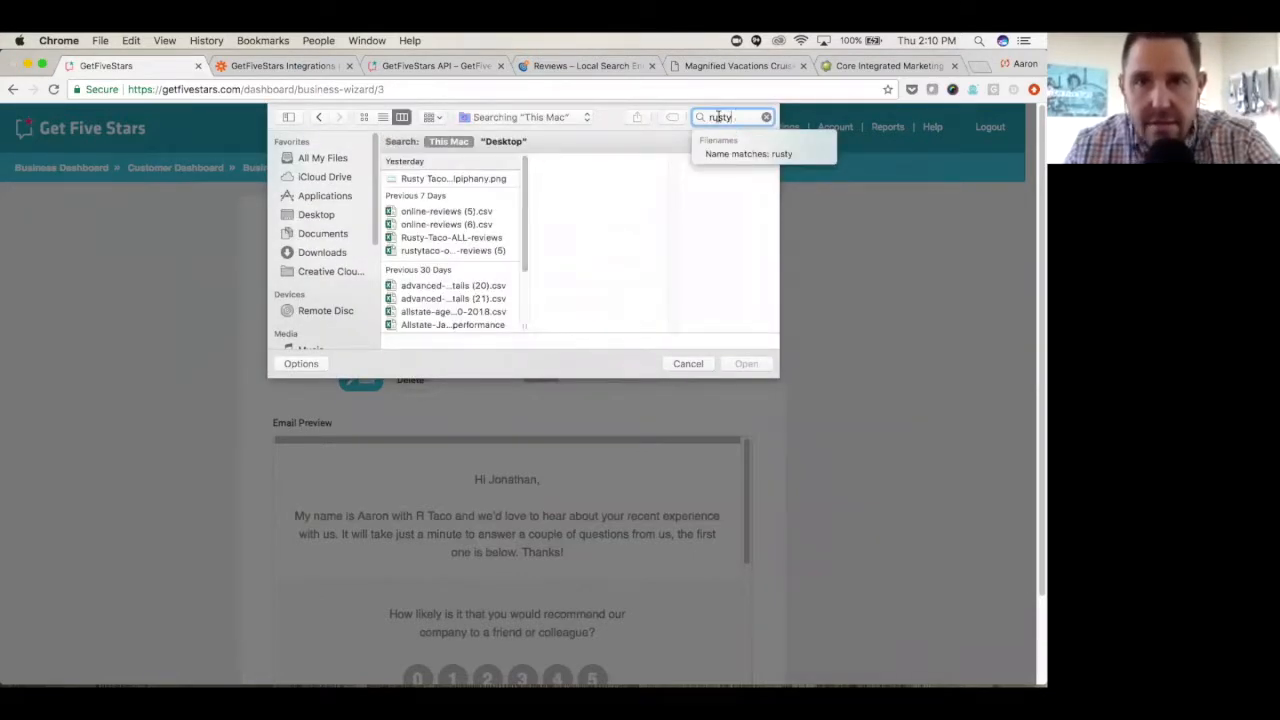
{"action": "double_click", "coordinate": [718, 117]}
{"action": "left_click", "coordinate": [983, 68]}
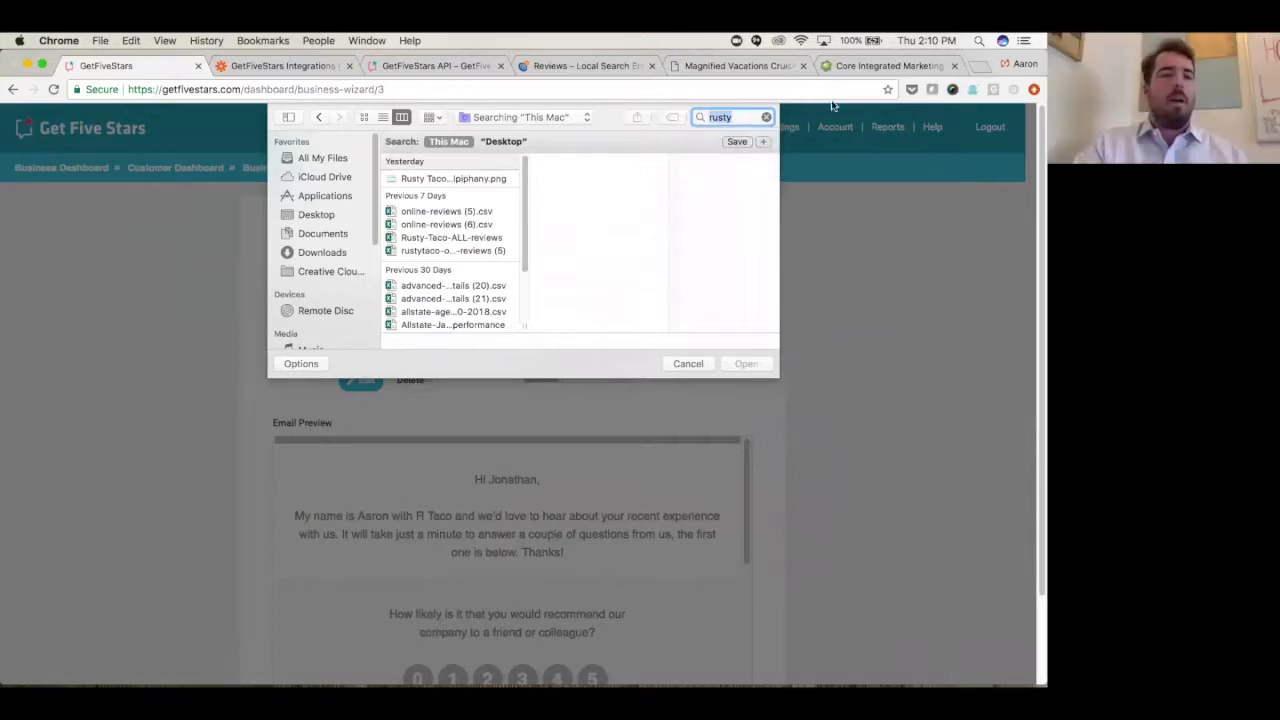
{"action": "left_click", "coordinate": [766, 118]}
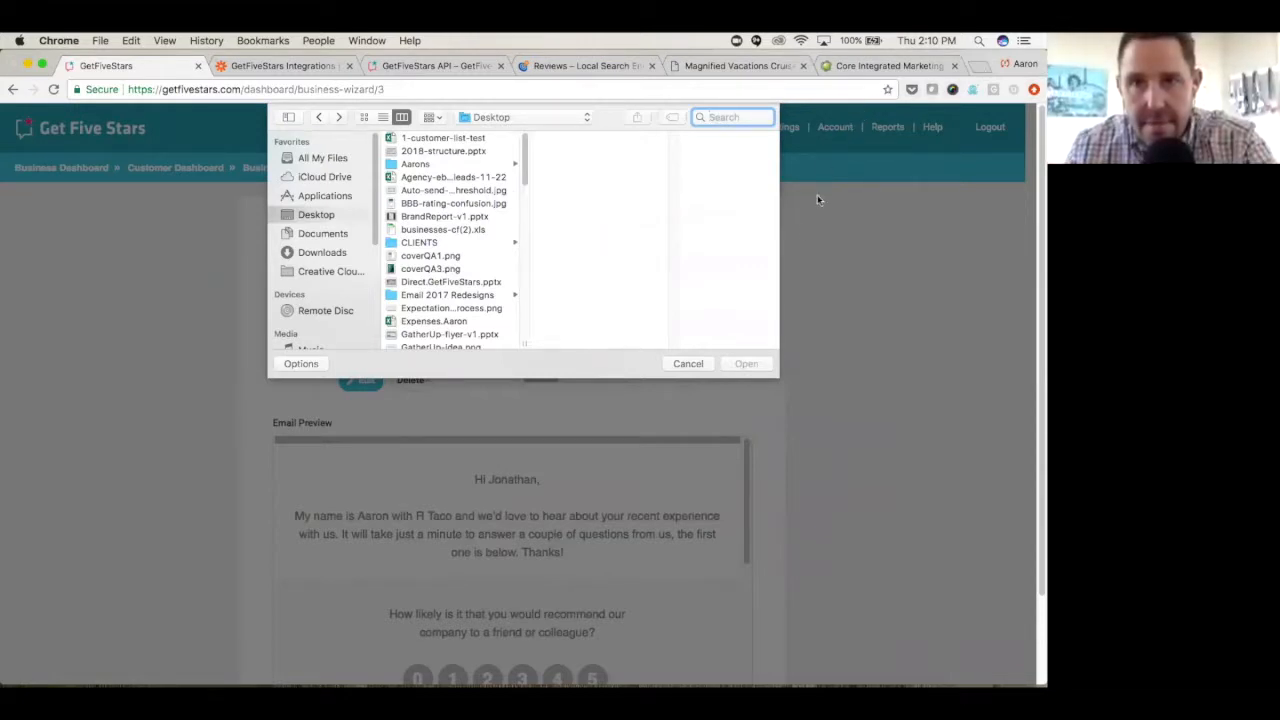
{"action": "left_click", "coordinate": [688, 363]}
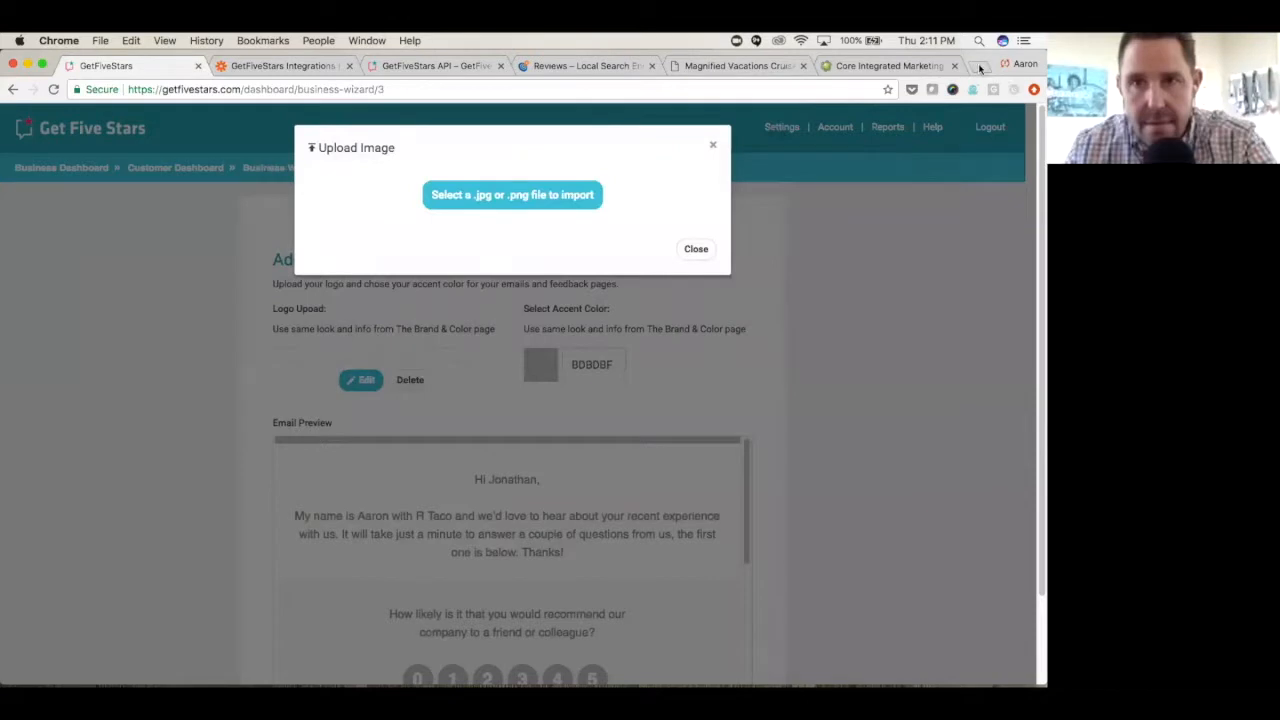
- Search the web for "rusty taco" in a new browser tab and open the R Taco Minneapolis website
{"action": "left_click", "coordinate": [981, 67]}
{"action": "type", "text": "rust"}
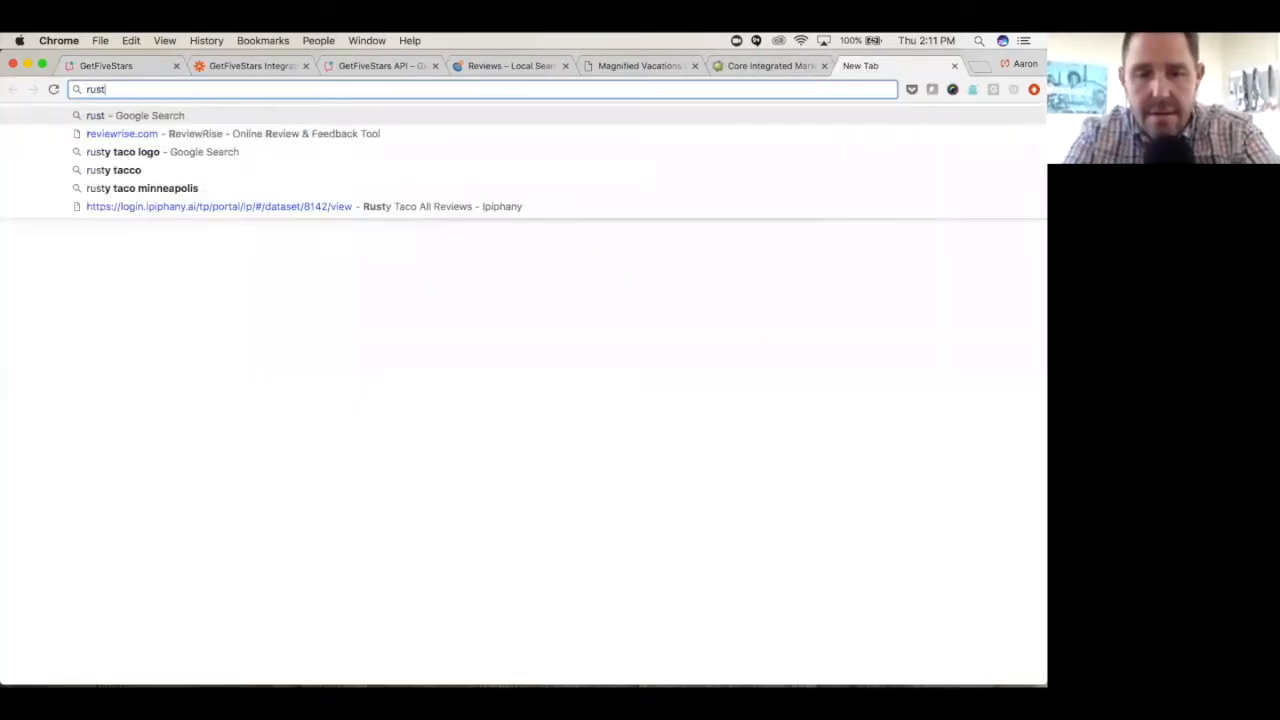
{"action": "type", "text": "y taco"}
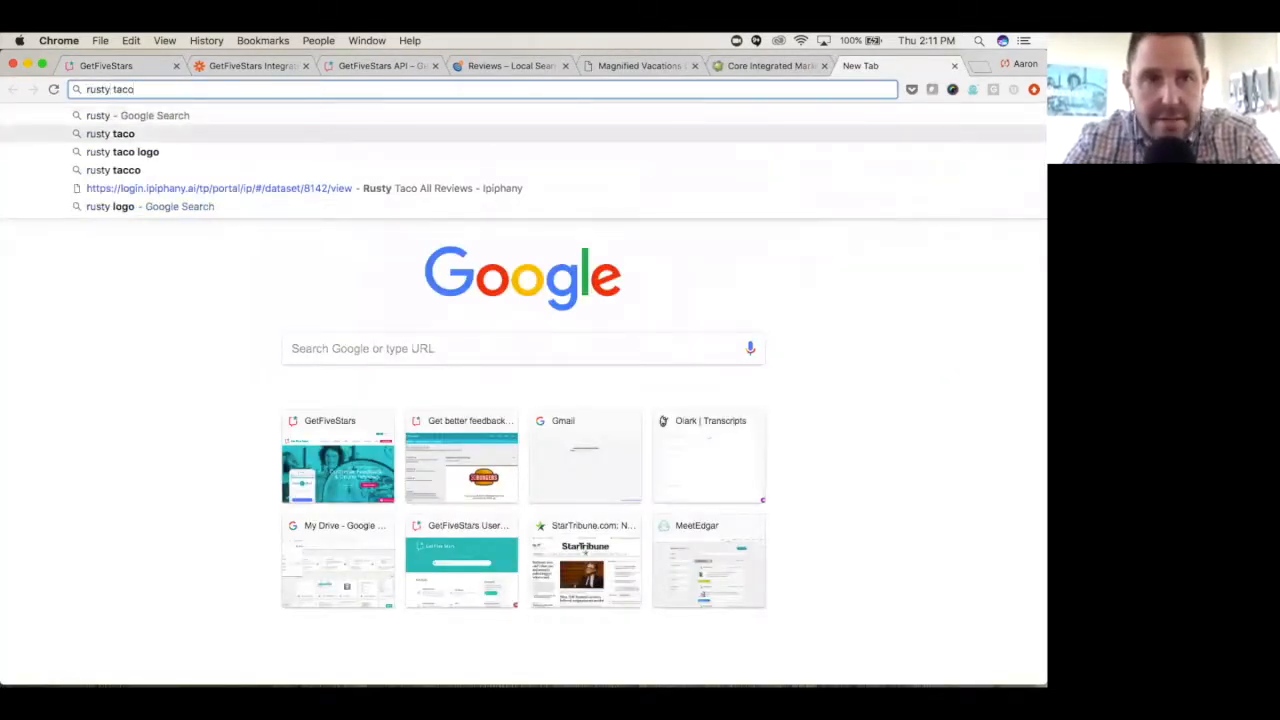
{"action": "key", "text": "Return"}
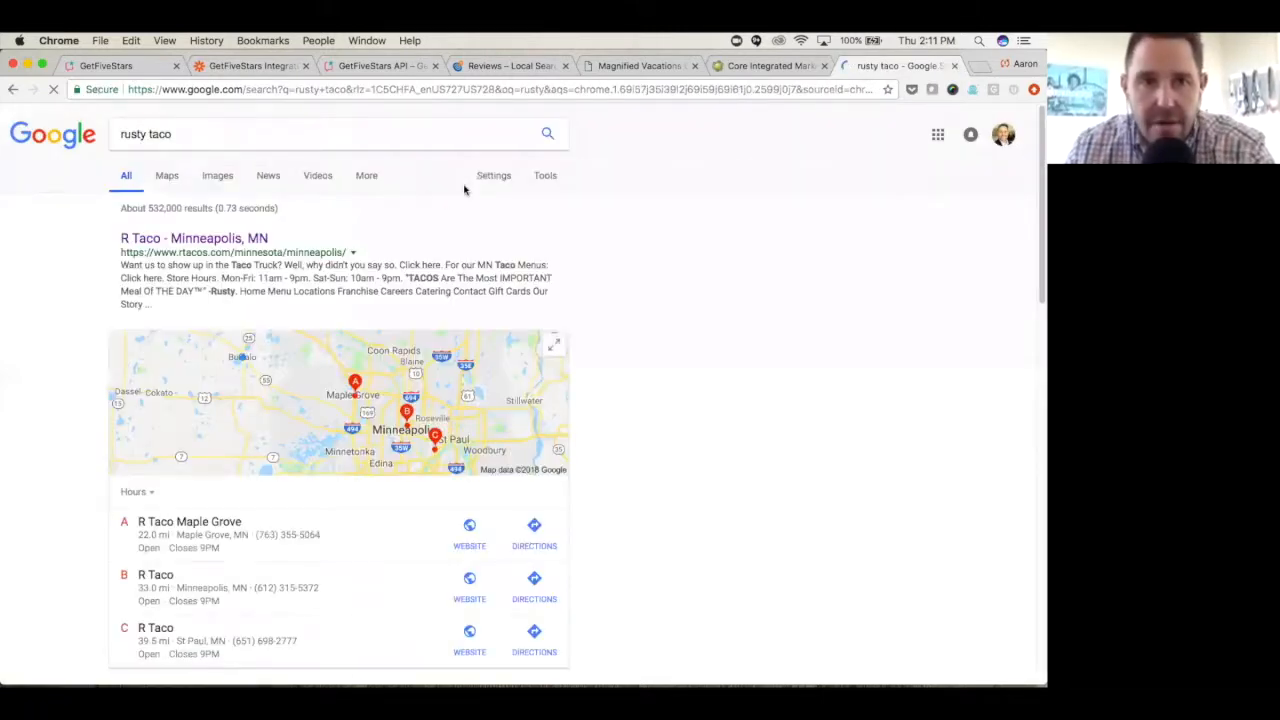
{"action": "left_click", "coordinate": [188, 242]}
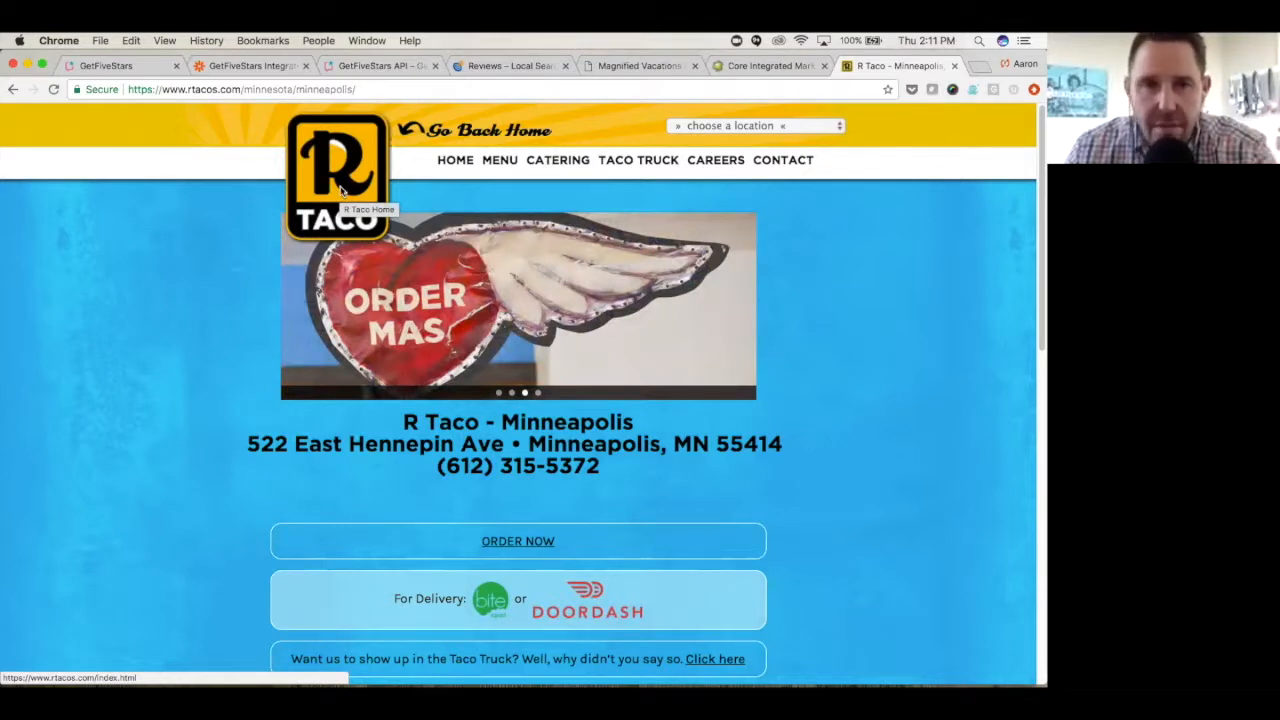
- Save the R Taco logo image from the website to the Desktop as 1-rtaco-logo in PNG format
{"action": "right_click", "coordinate": [341, 190]}
{"action": "left_click", "coordinate": [397, 296]}
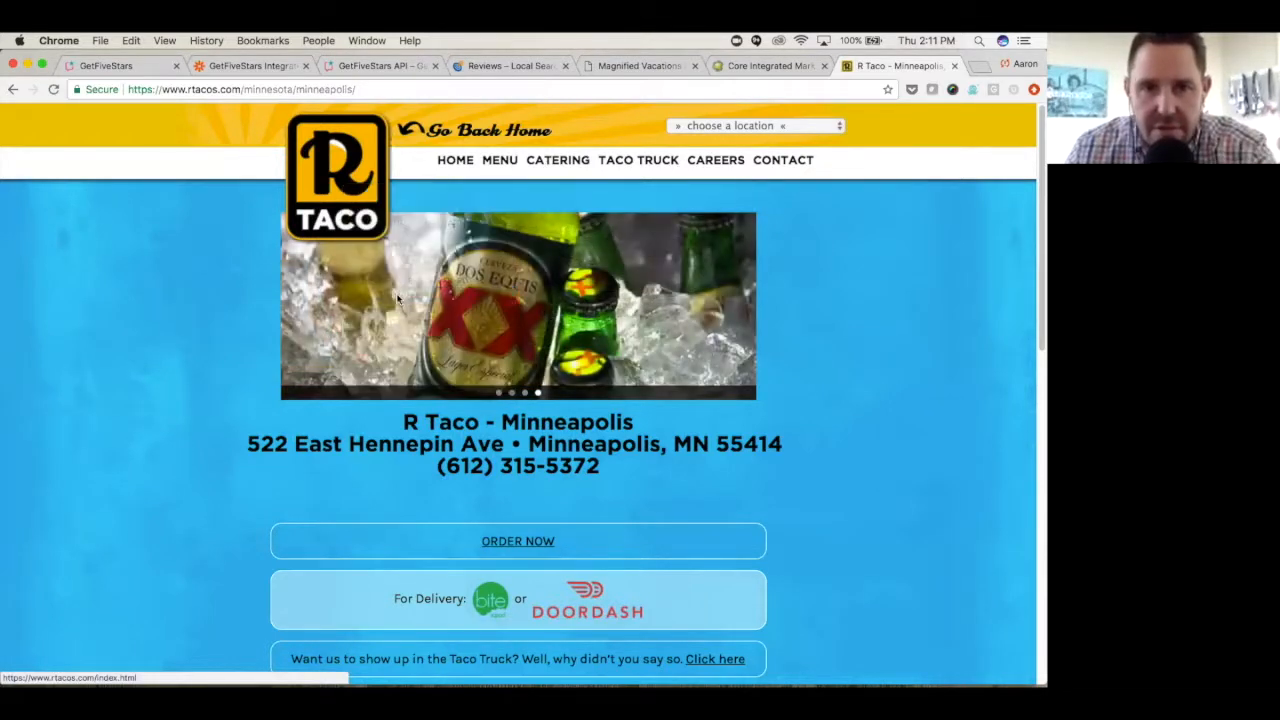
{"action": "left_click", "coordinate": [435, 130]}
{"action": "type", "text": "1-rtaco-logo"}
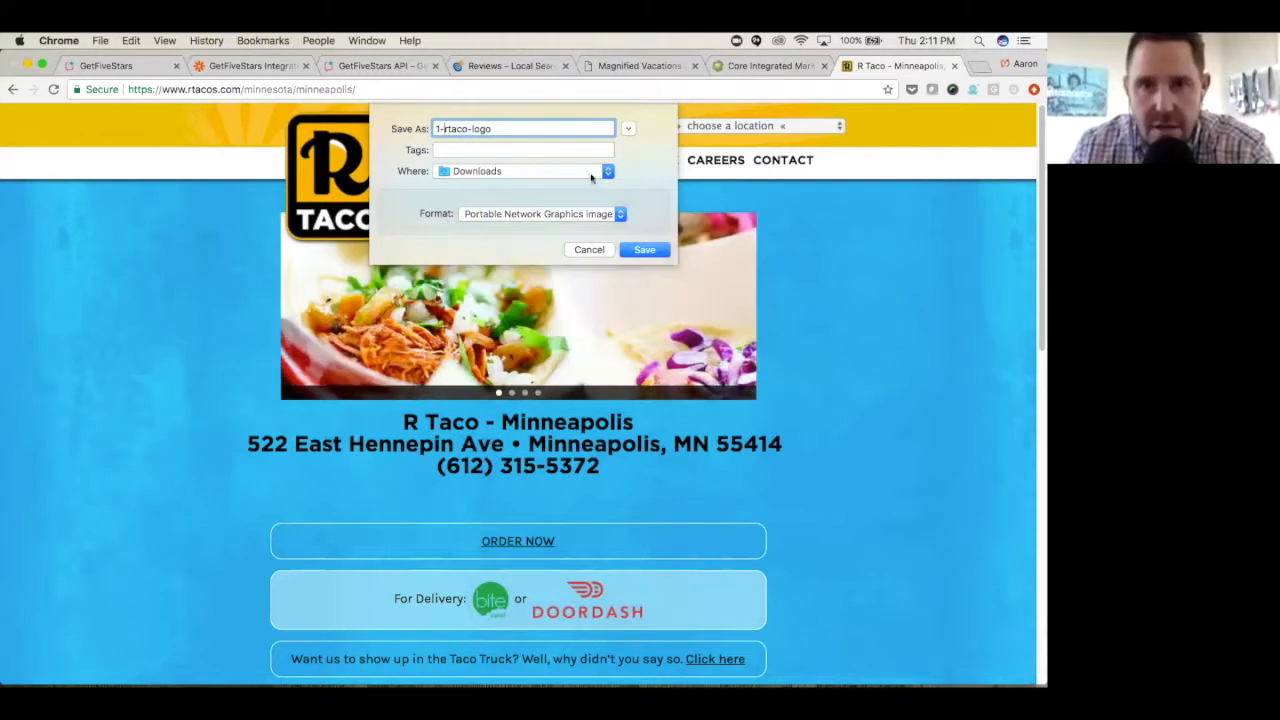
{"action": "left_click", "coordinate": [607, 172]}
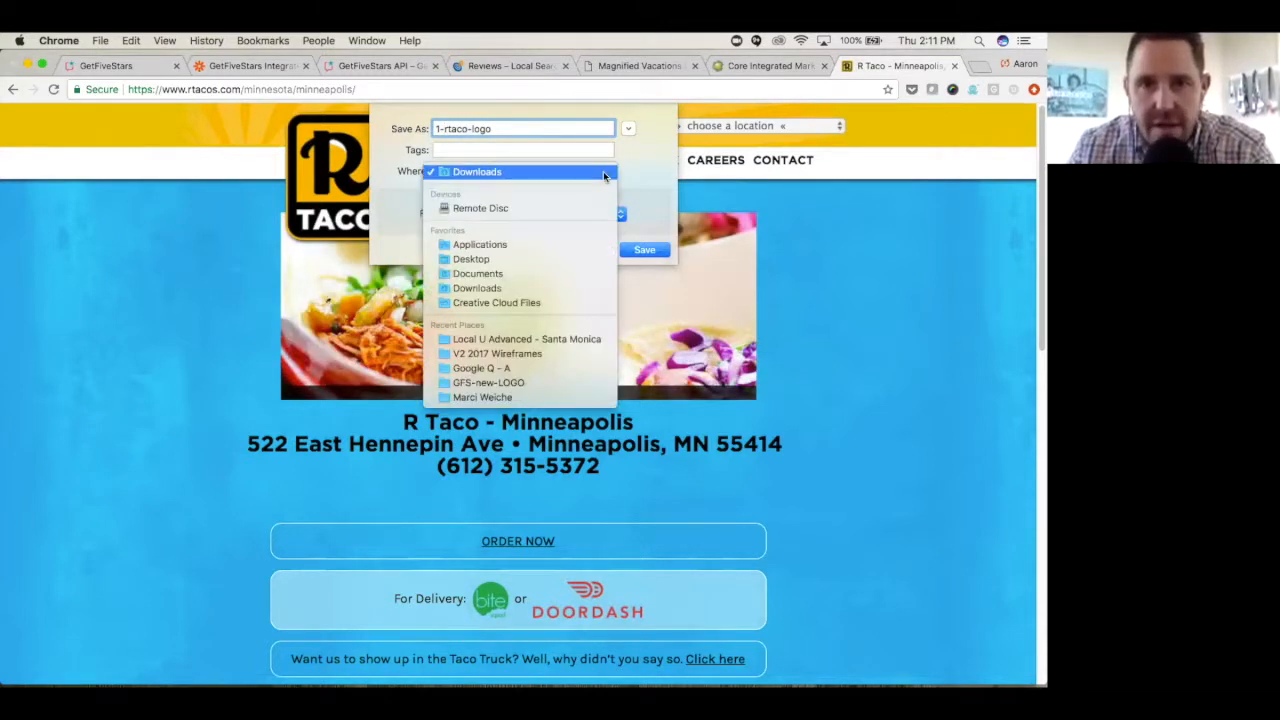
{"action": "left_click", "coordinate": [562, 261]}
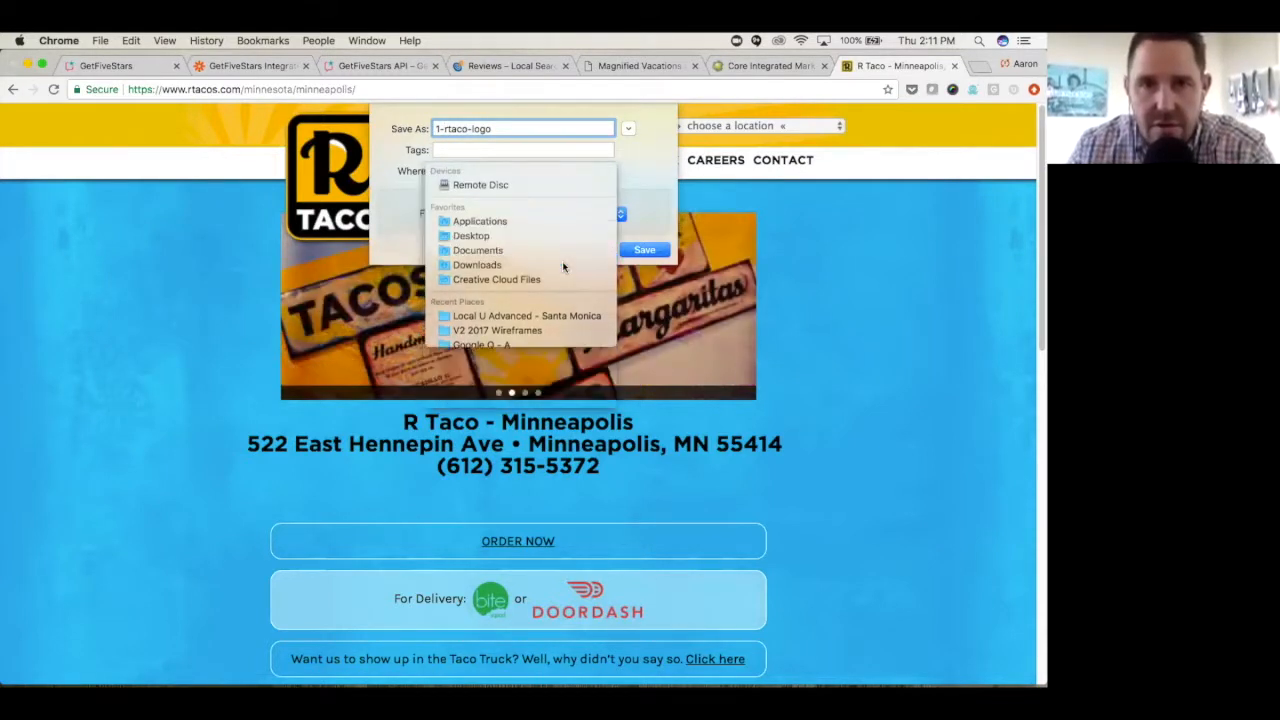
{"action": "left_click", "coordinate": [644, 250]}
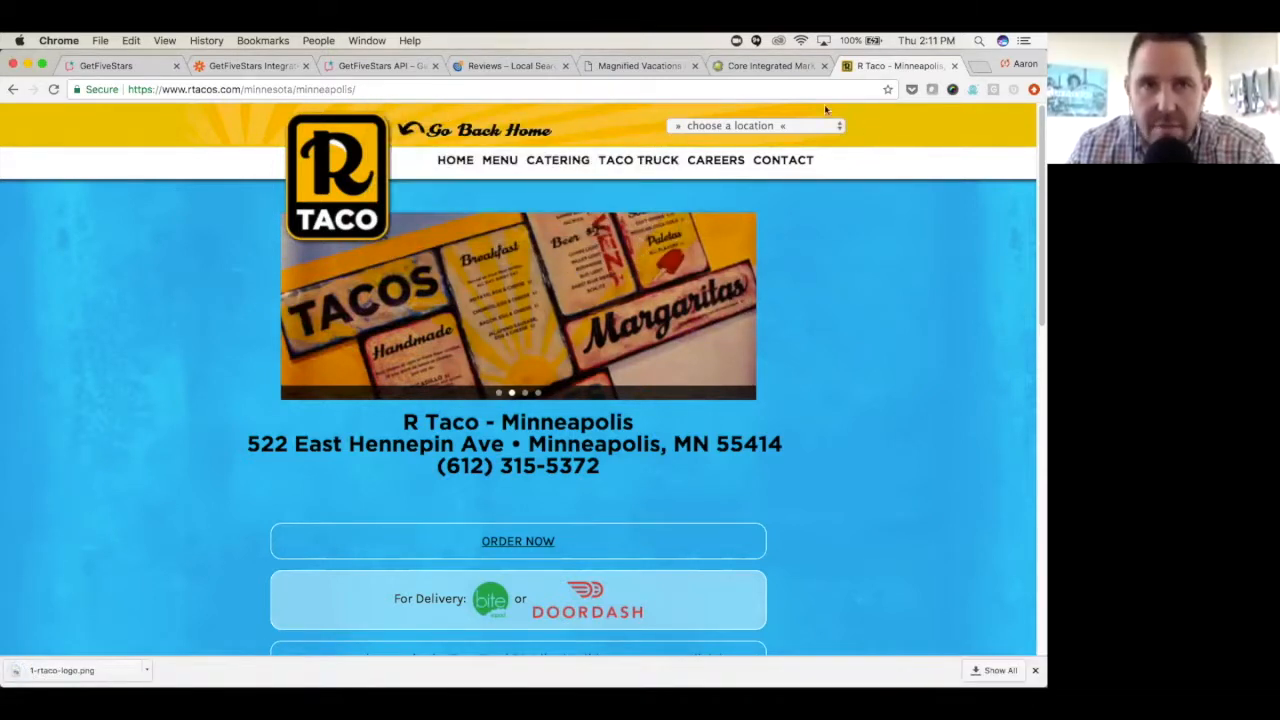
- Switch back to the Get Five Stars wizard and import 1-rtaco-logo.png from the Desktop as the location's logo
{"action": "left_click", "coordinate": [147, 64]}
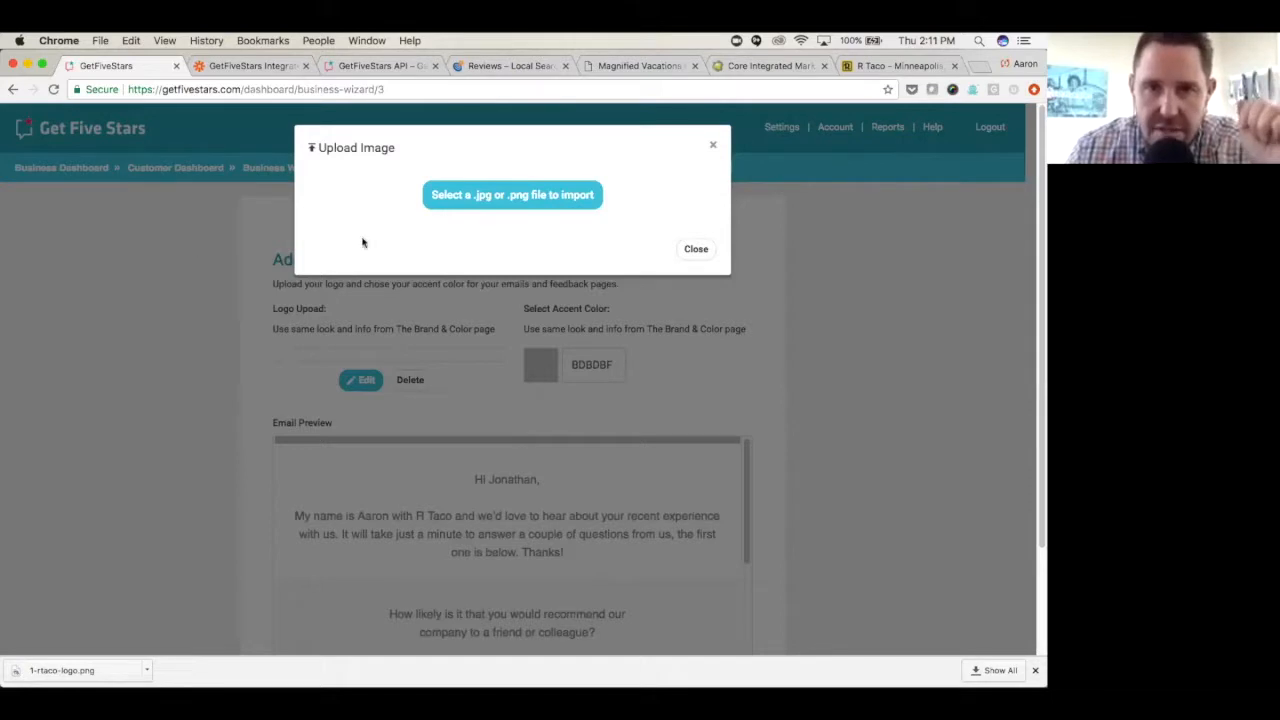
{"action": "left_click", "coordinate": [507, 197]}
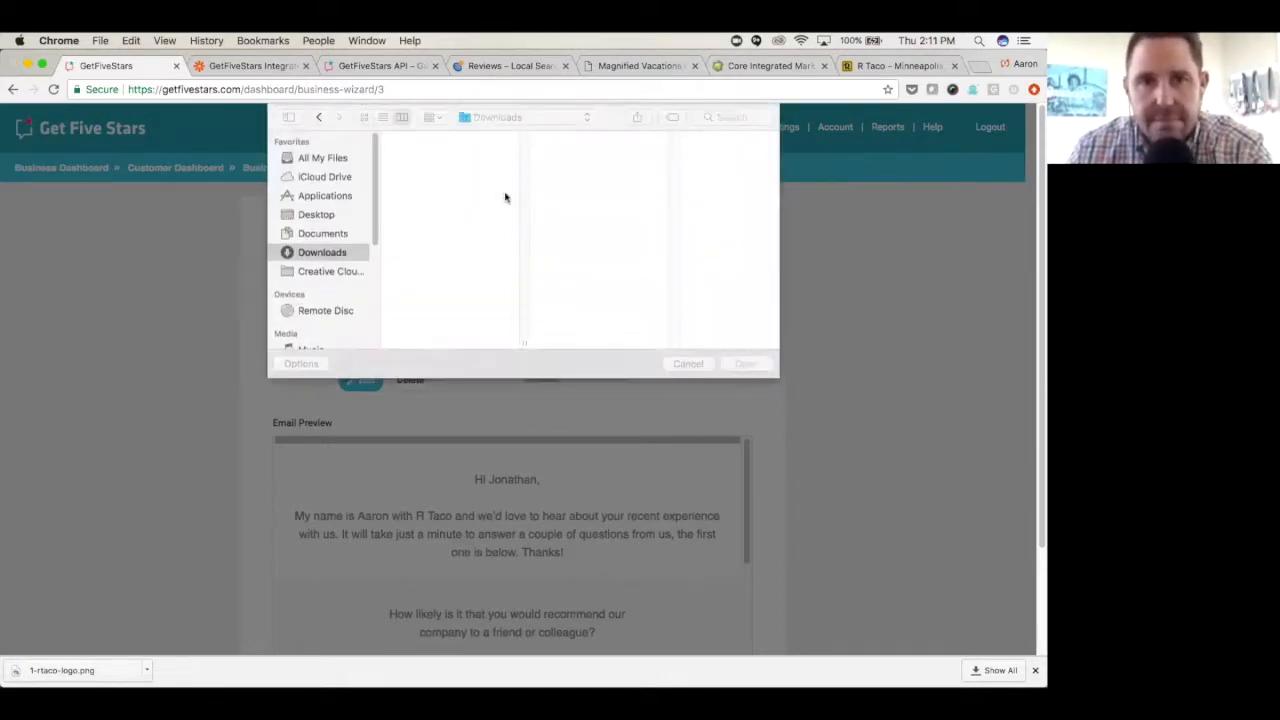
{"action": "left_click", "coordinate": [318, 214]}
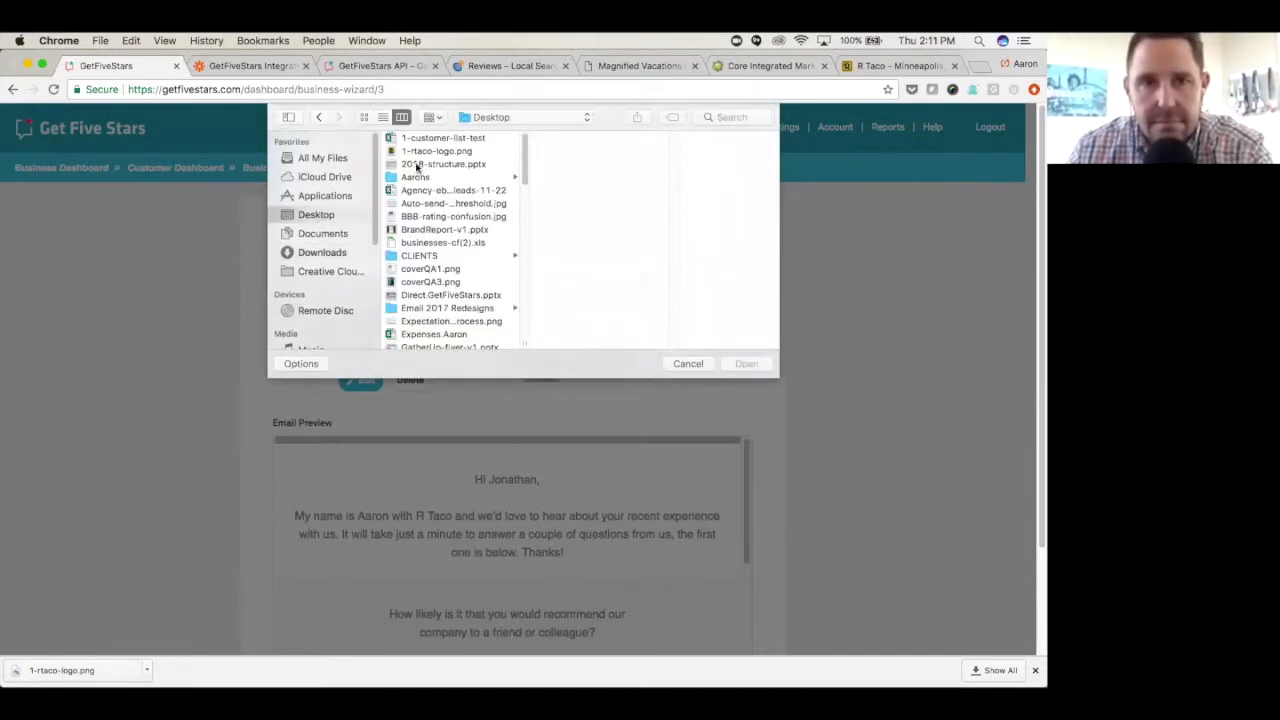
{"action": "left_click", "coordinate": [433, 152]}
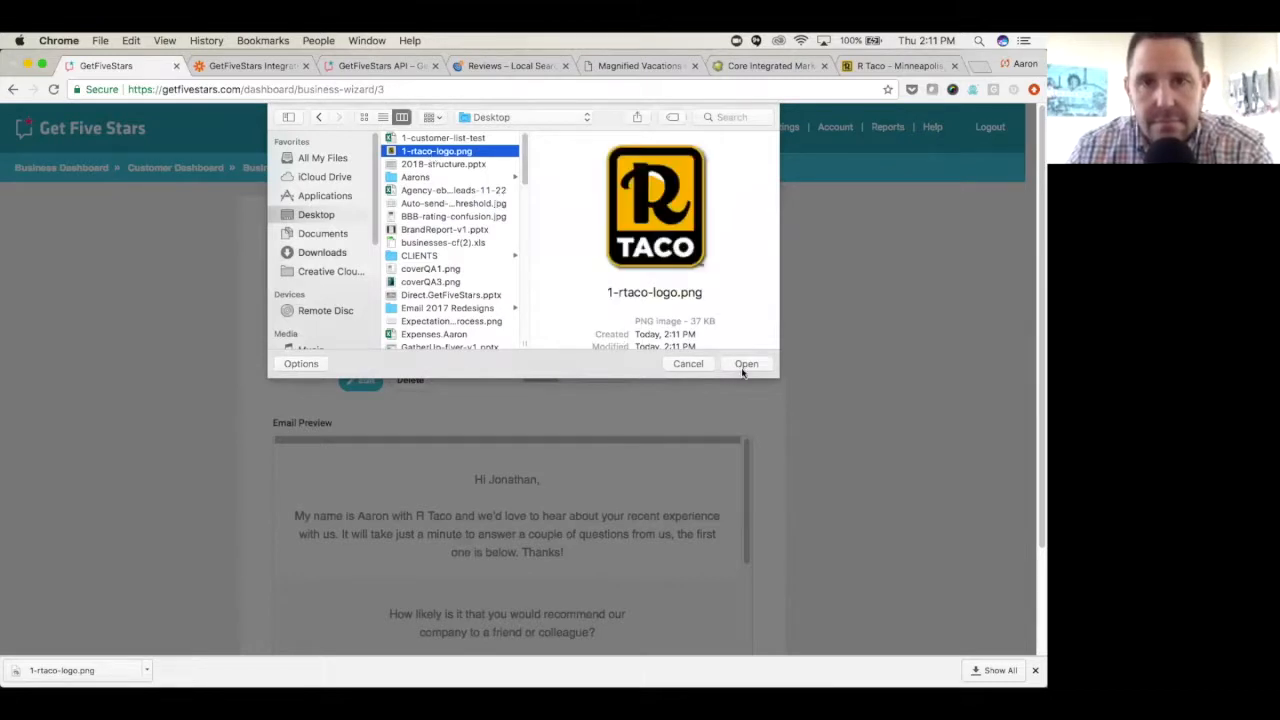
{"action": "double_click", "coordinate": [455, 152]}
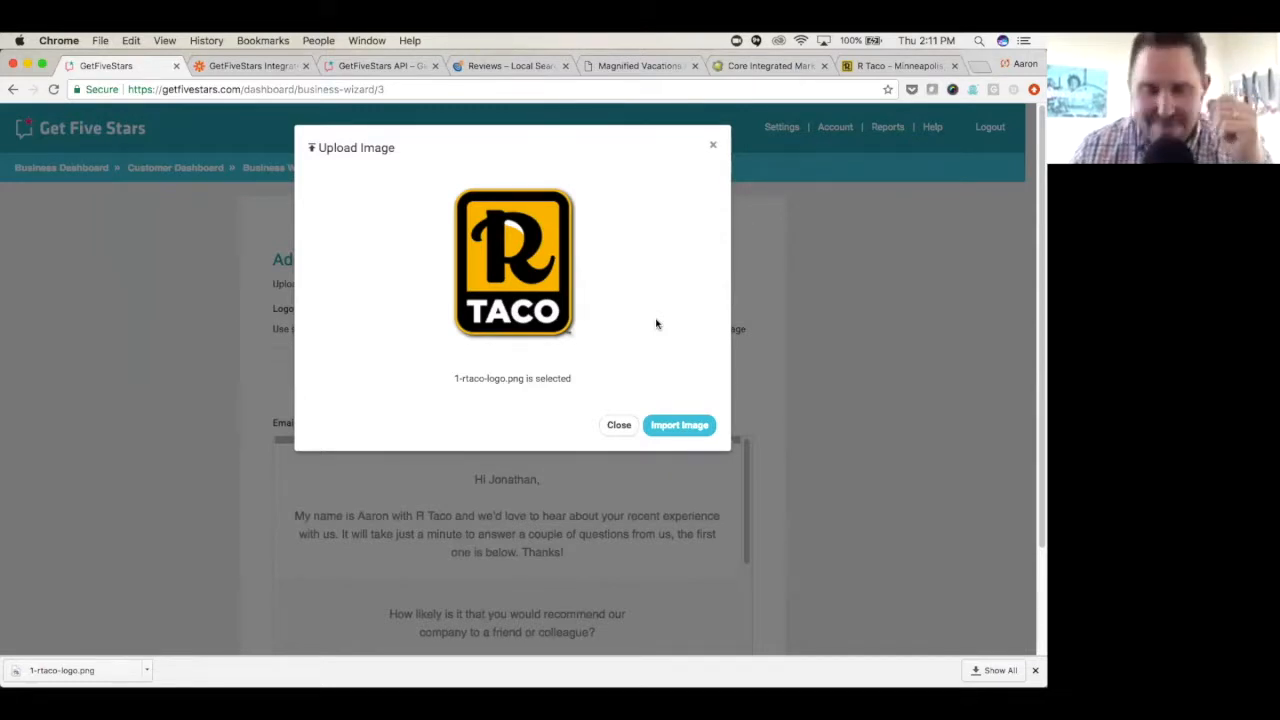
{"action": "left_click", "coordinate": [683, 428]}
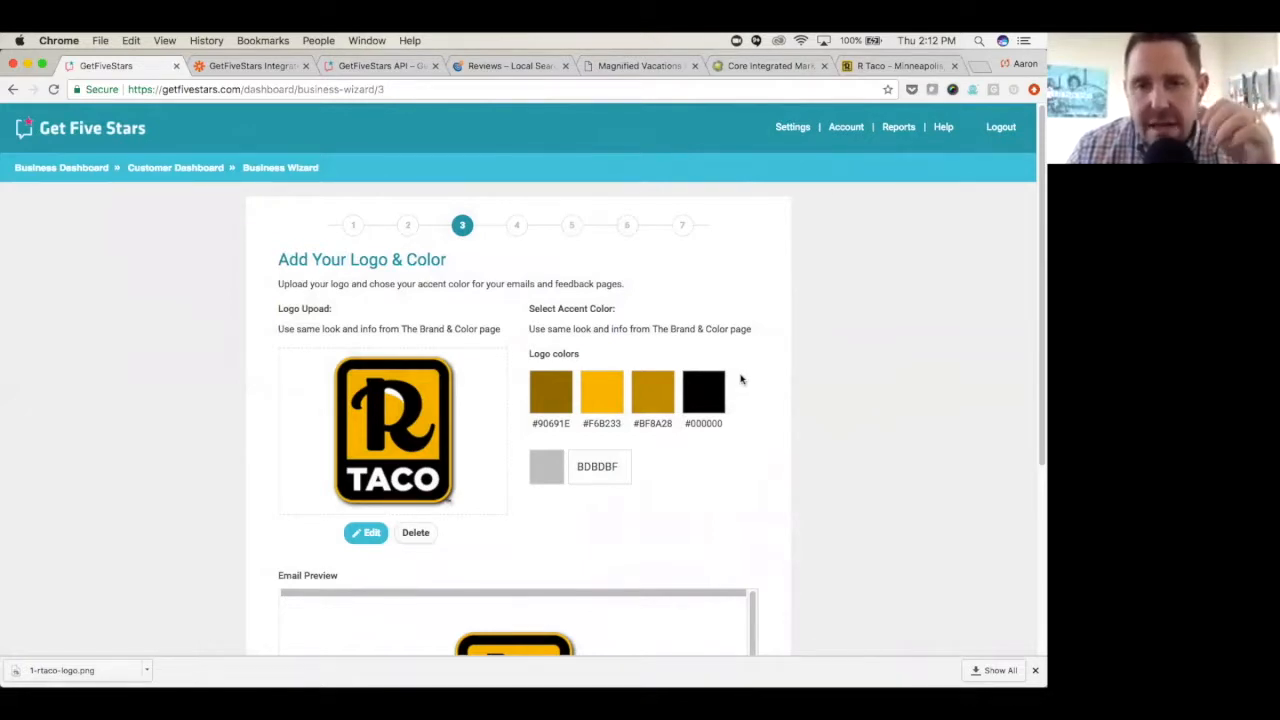
- Set the accent color to the logo color 90691E, review the email preview, and continue to the review monitoring page
{"action": "scroll", "coordinate": [741, 375], "scroll_direction": "down", "scroll_amount": 1}
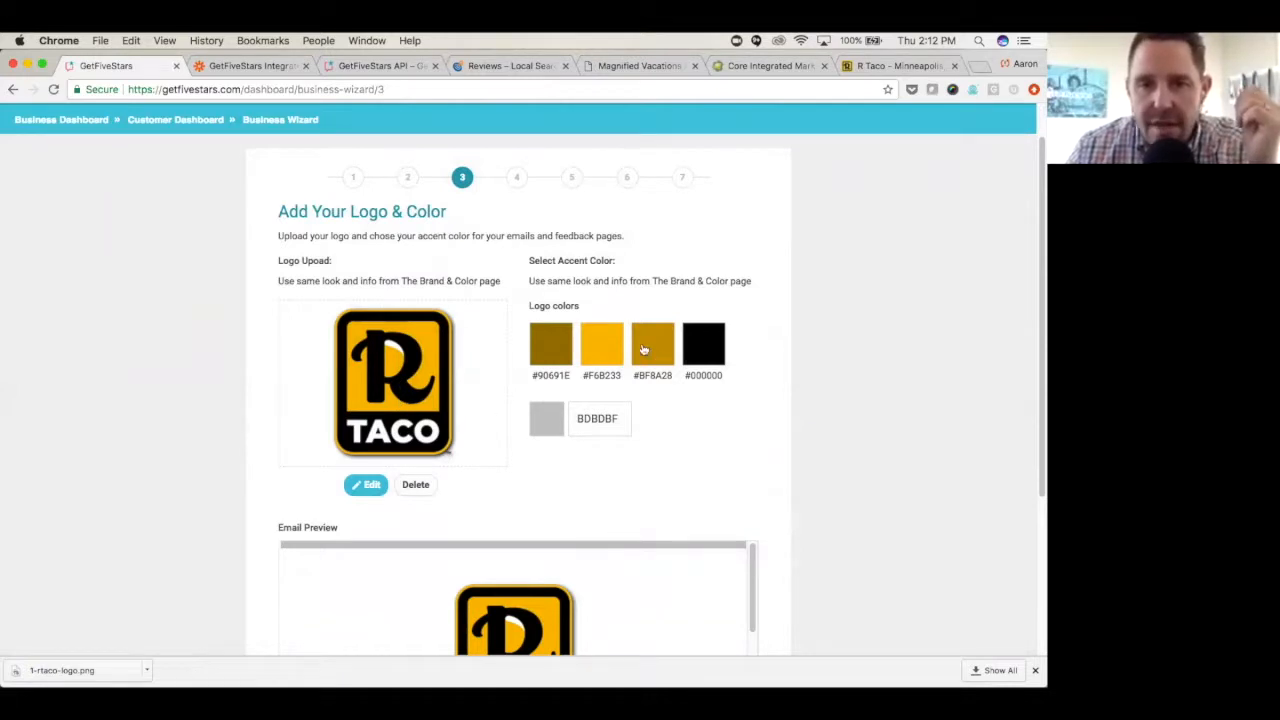
{"action": "left_click", "coordinate": [561, 341]}
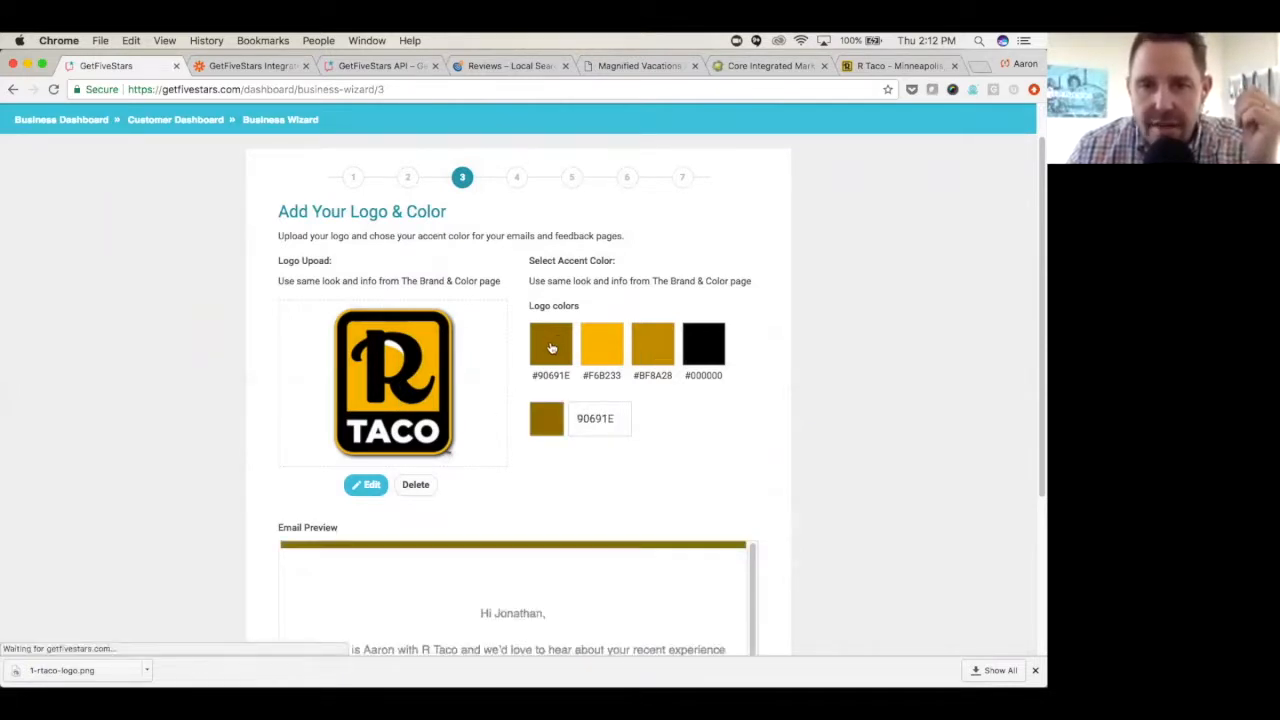
{"action": "scroll", "coordinate": [821, 395], "scroll_direction": "down", "scroll_amount": 1}
{"action": "scroll", "coordinate": [821, 395], "scroll_direction": "down", "scroll_amount": 4}
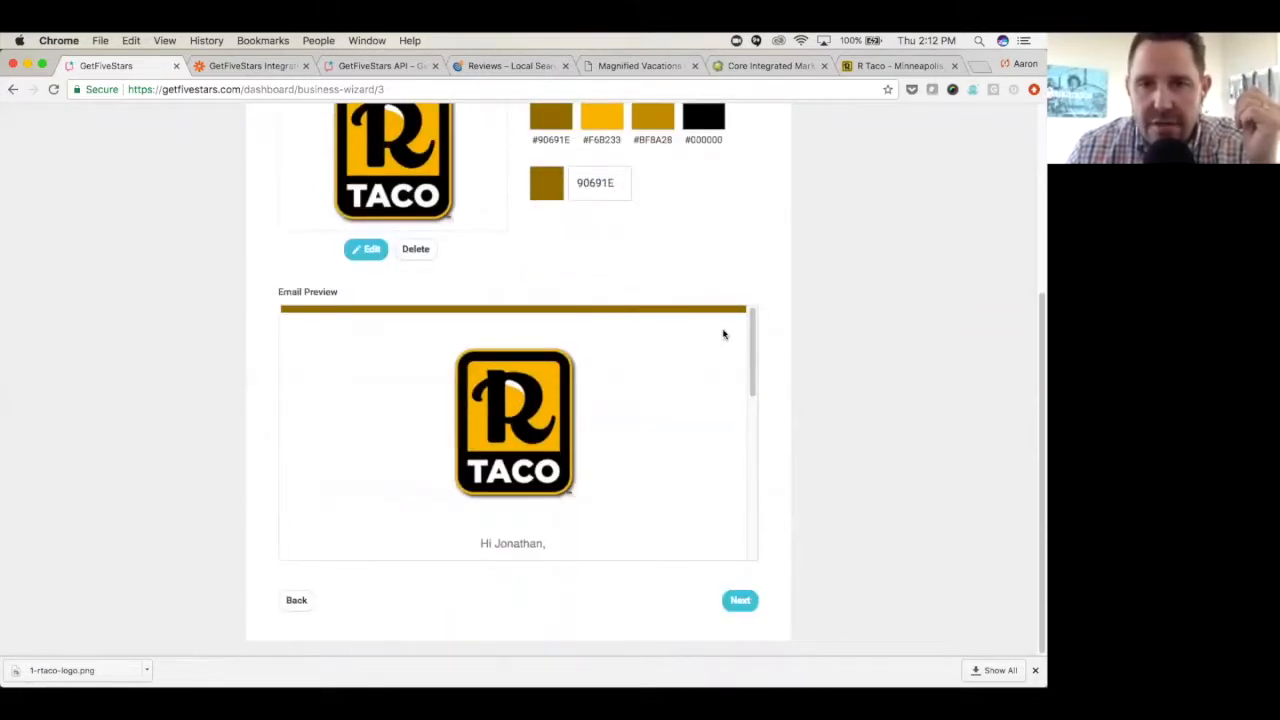
{"action": "left_click_drag", "start_coordinate": [751, 331], "coordinate": [755, 451]}
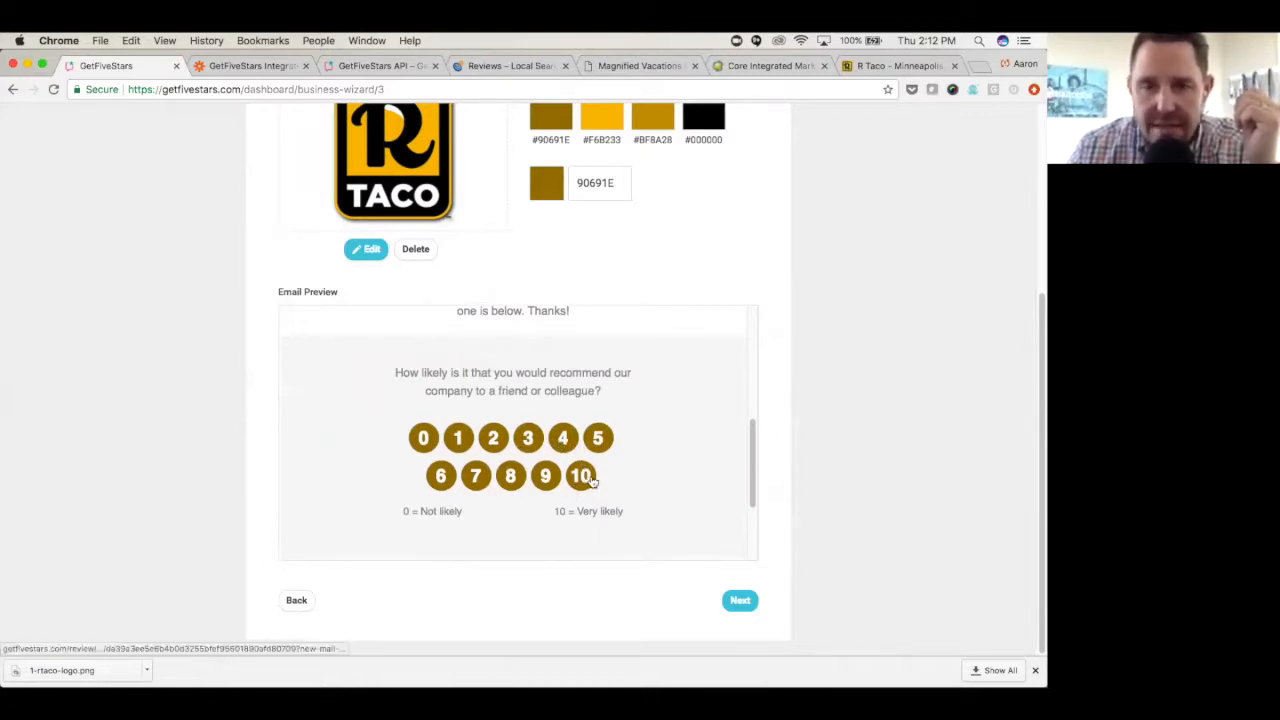
{"action": "left_click_drag", "start_coordinate": [752, 488], "coordinate": [751, 357]}
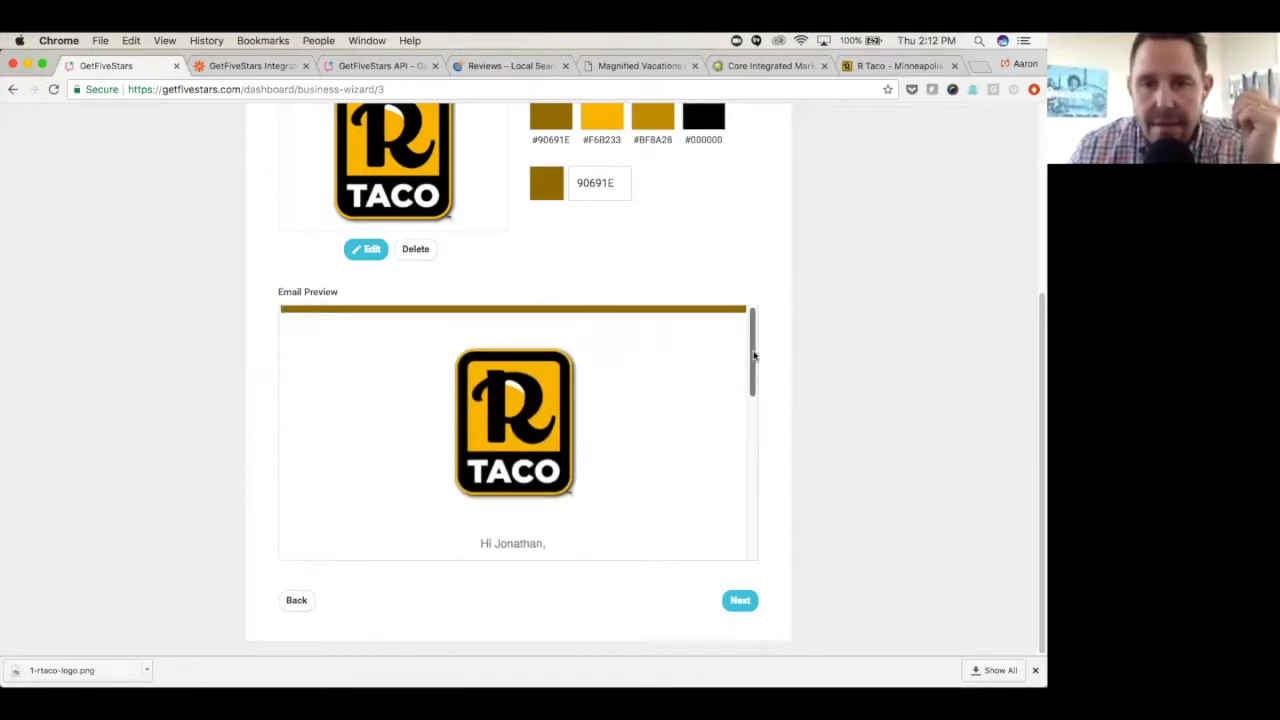
{"action": "left_click", "coordinate": [741, 600]}
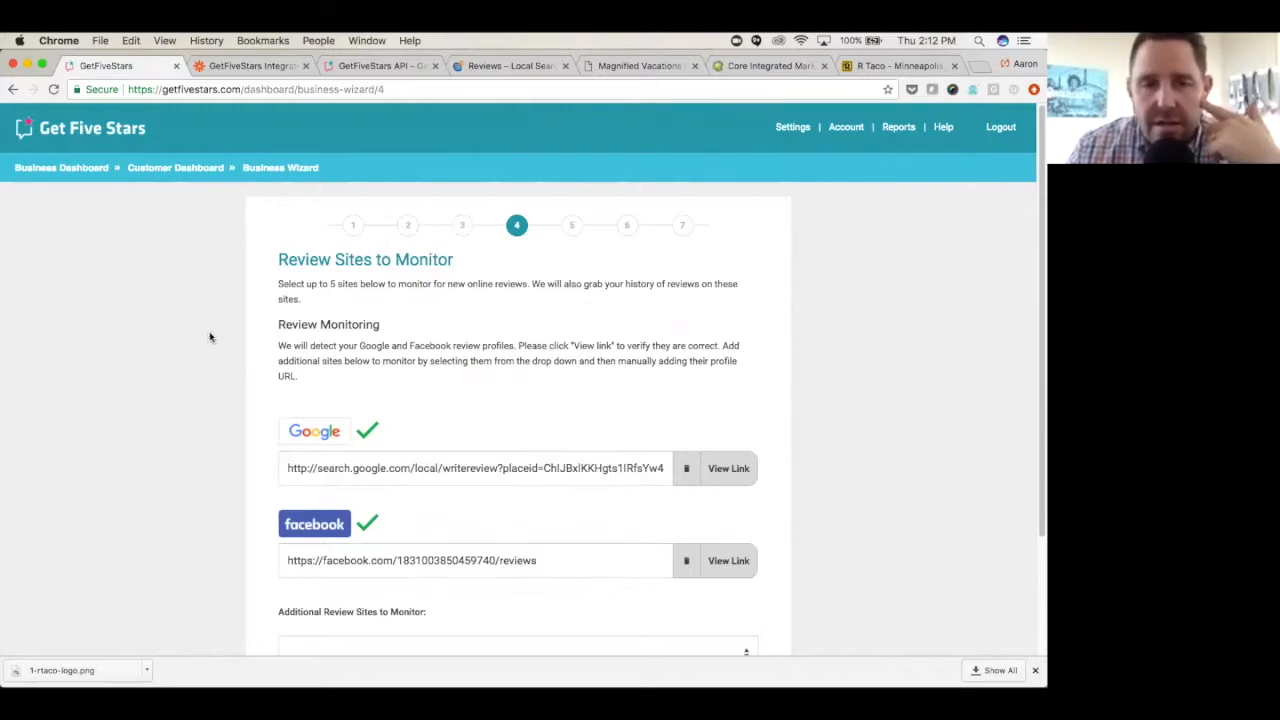
- Add Yelp as an additional review site to monitor alongside the detected Google and Facebook profiles
{"action": "scroll", "coordinate": [176, 445], "scroll_direction": "down", "scroll_amount": 1}
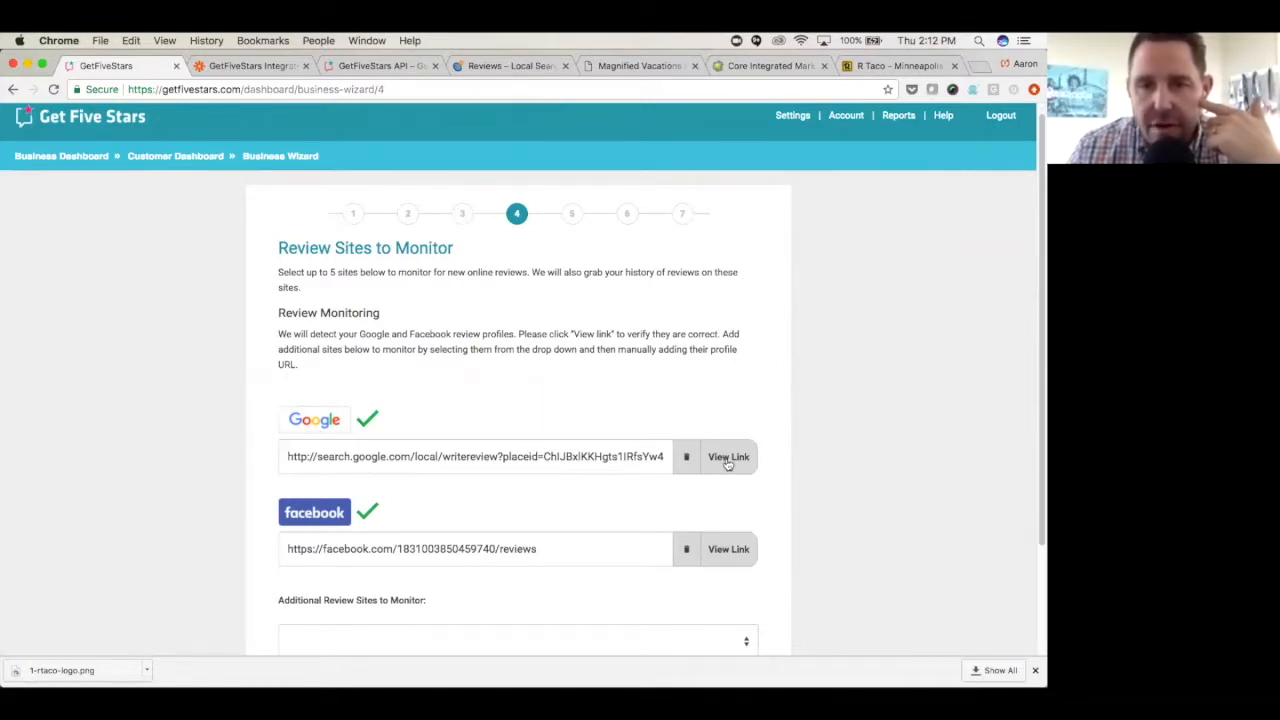
{"action": "scroll", "coordinate": [600, 463], "scroll_direction": "down", "scroll_amount": 1}
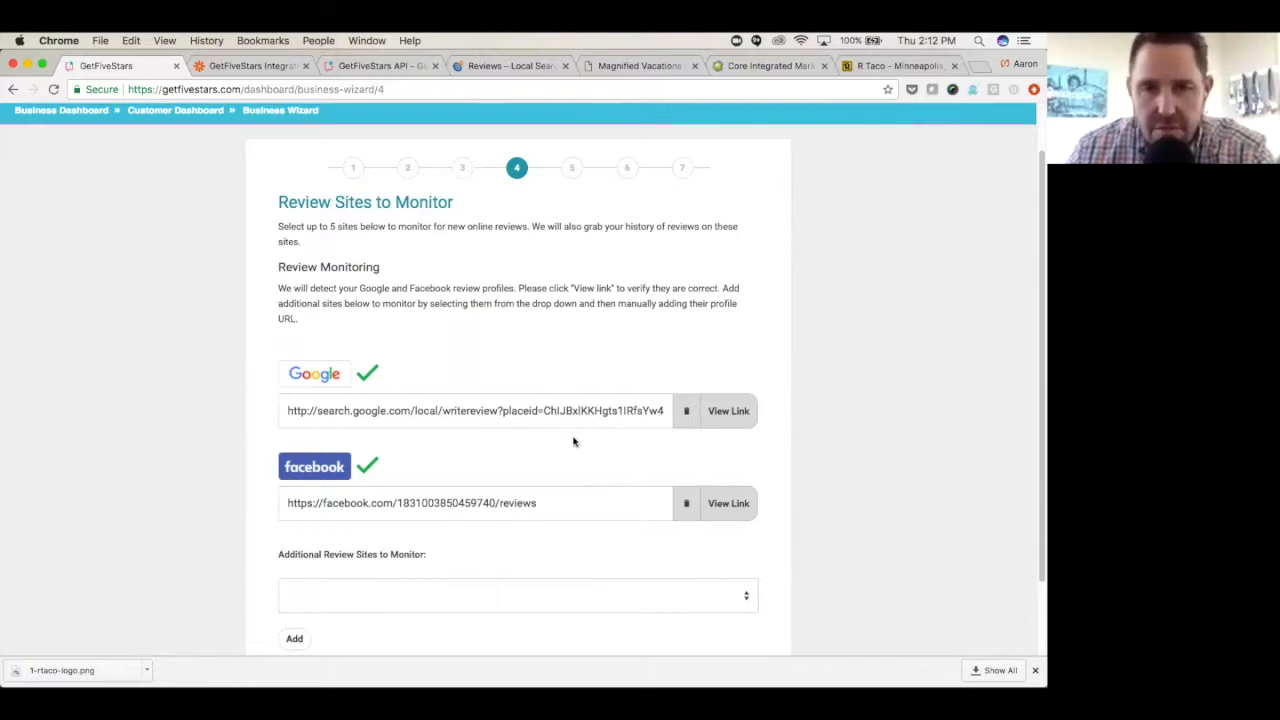
{"action": "scroll", "coordinate": [407, 452], "scroll_direction": "down", "scroll_amount": 2}
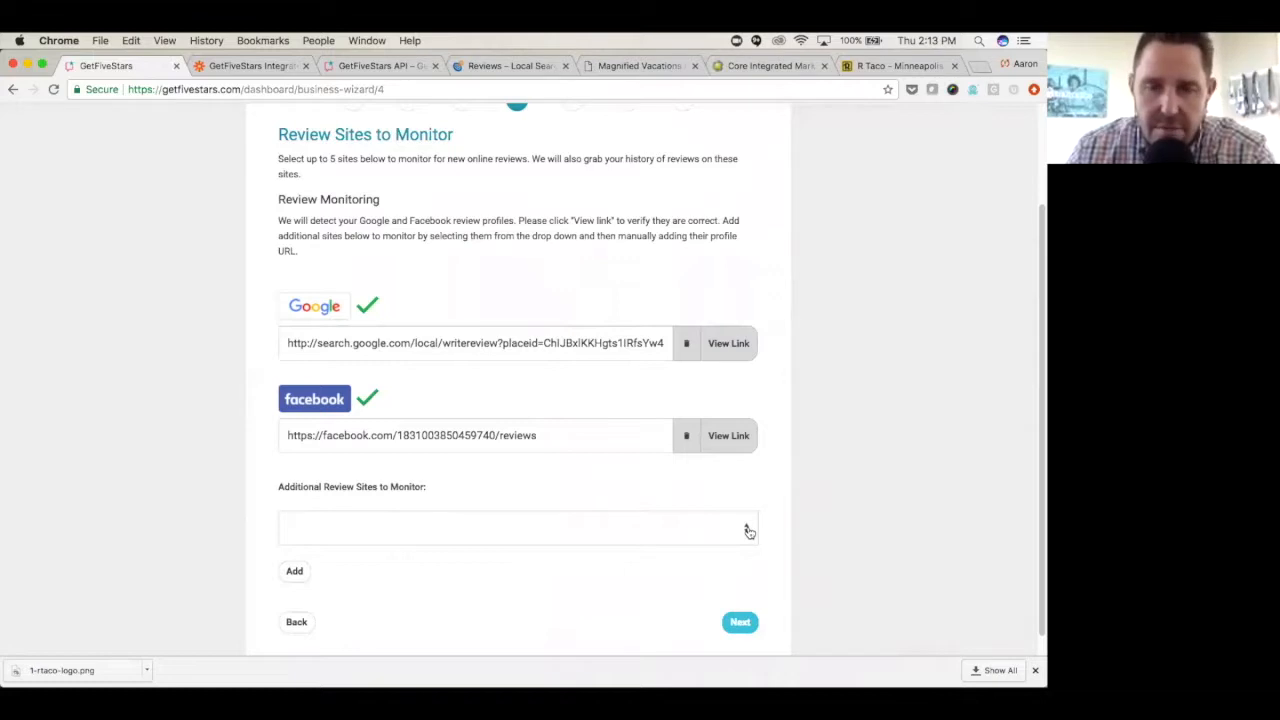
{"action": "left_click", "coordinate": [746, 528]}
{"action": "scroll", "coordinate": [666, 540], "scroll_direction": "down", "scroll_amount": 5}
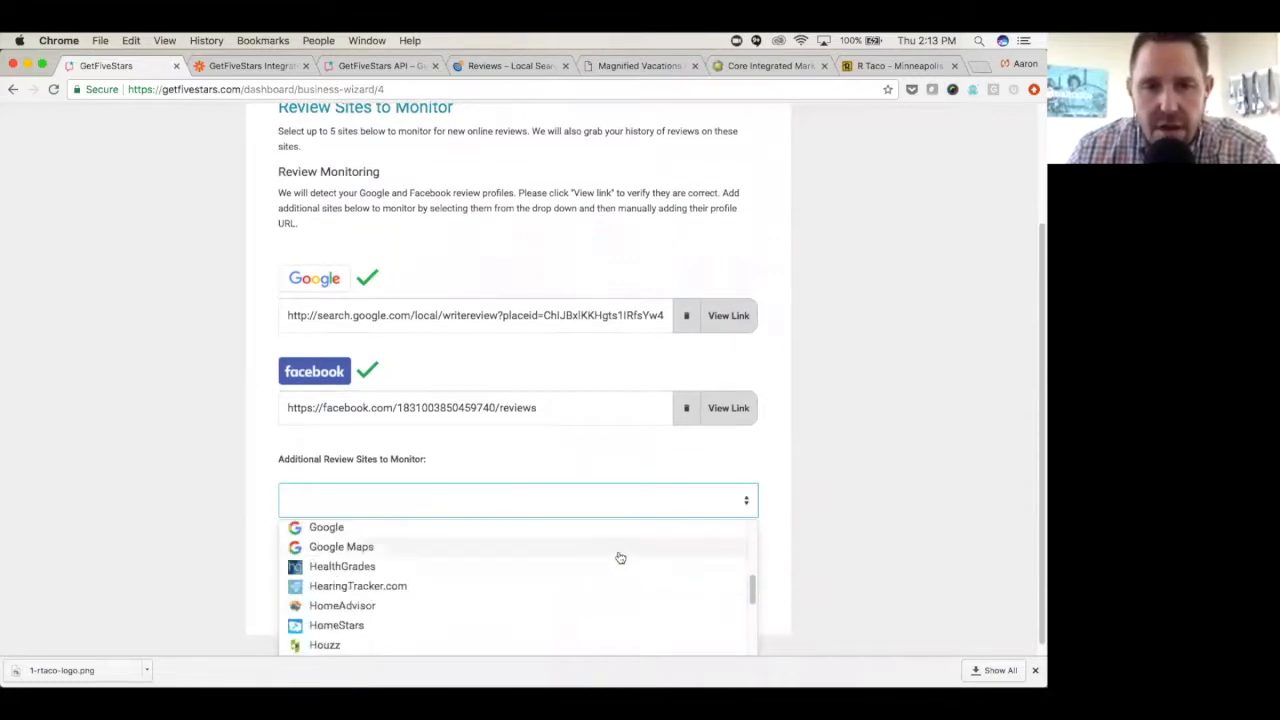
{"action": "left_click_drag", "start_coordinate": [752, 590], "coordinate": [754, 655]}
{"action": "left_click", "coordinate": [600, 589]}
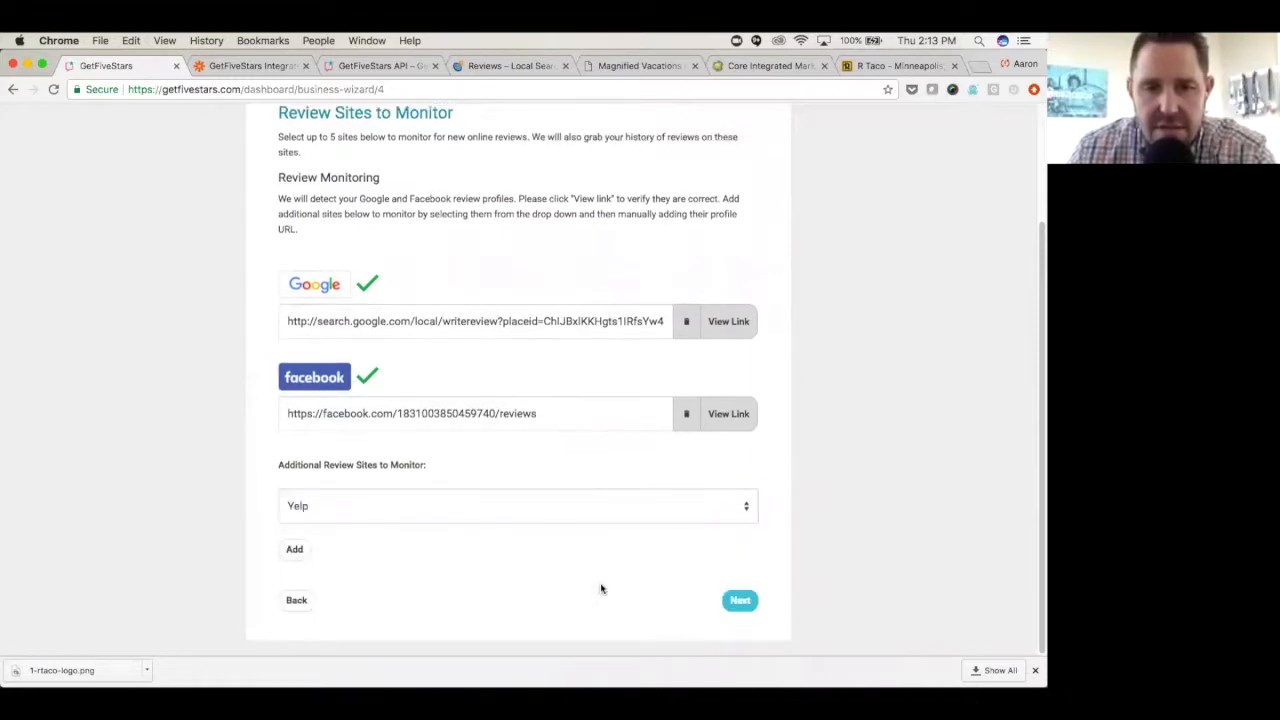
{"action": "left_click", "coordinate": [294, 549]}
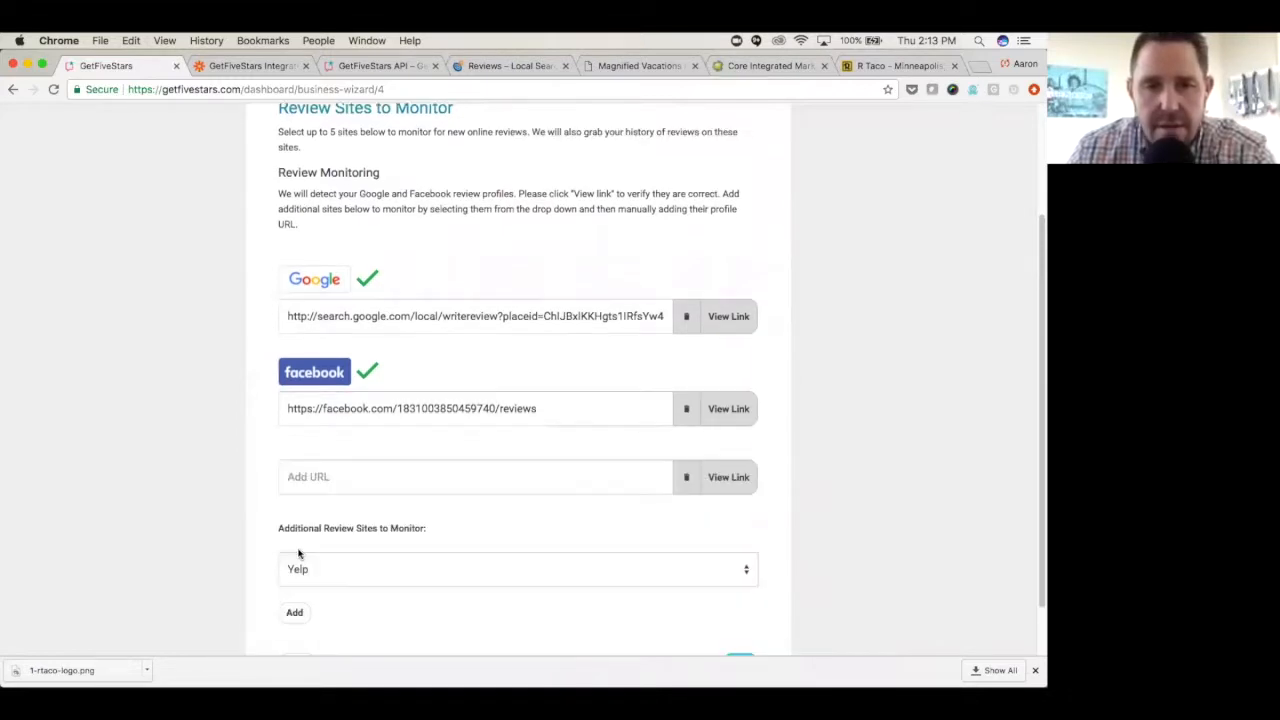
- Look up "r taco" in a new browser tab, open the R Taco Minneapolis Yelp page, and copy its web address
{"action": "left_click", "coordinate": [980, 66]}
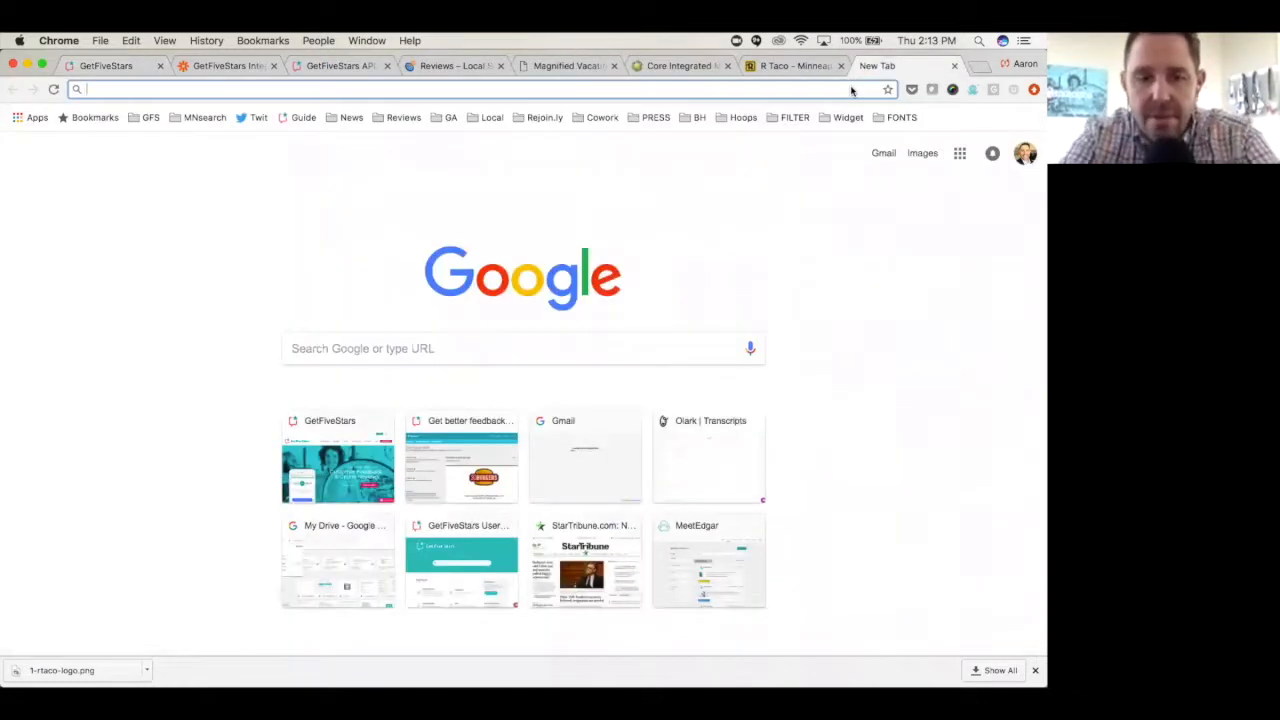
{"action": "type", "text": "r taco"}
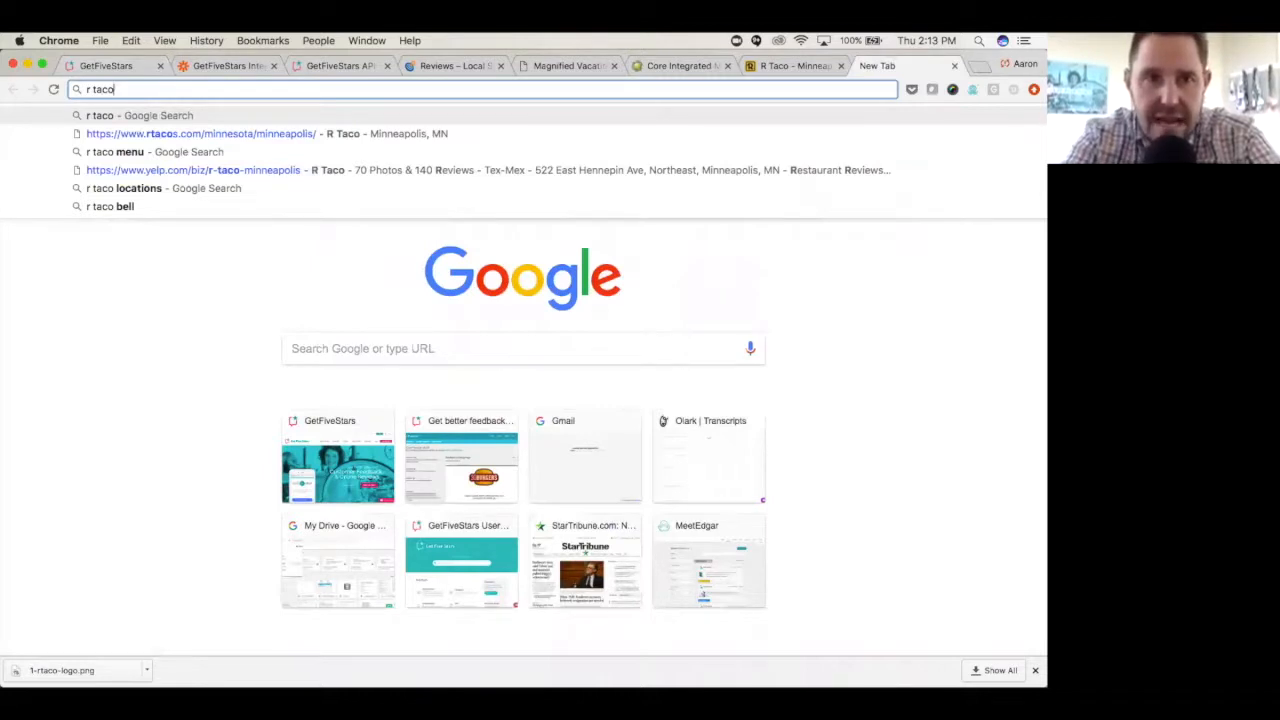
{"action": "key", "text": "Down"}
{"action": "key", "text": "Down"}
{"action": "key", "text": "Down"}
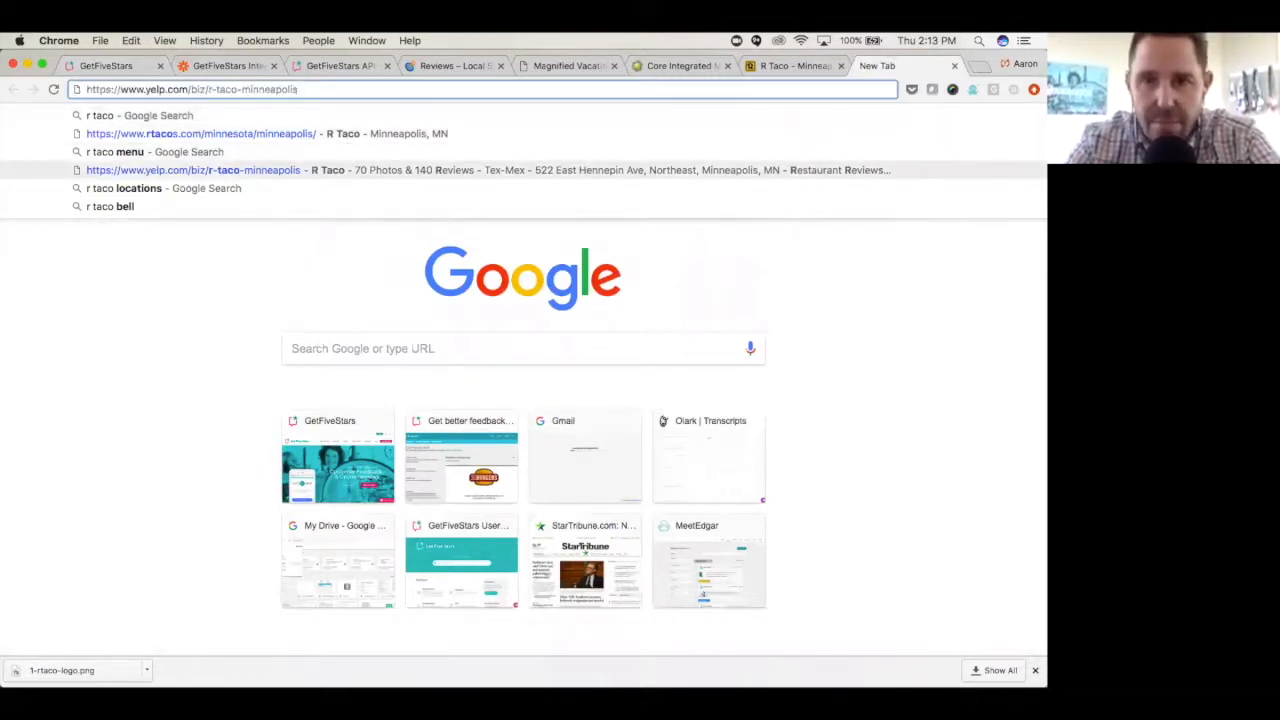
{"action": "key", "text": "Return"}
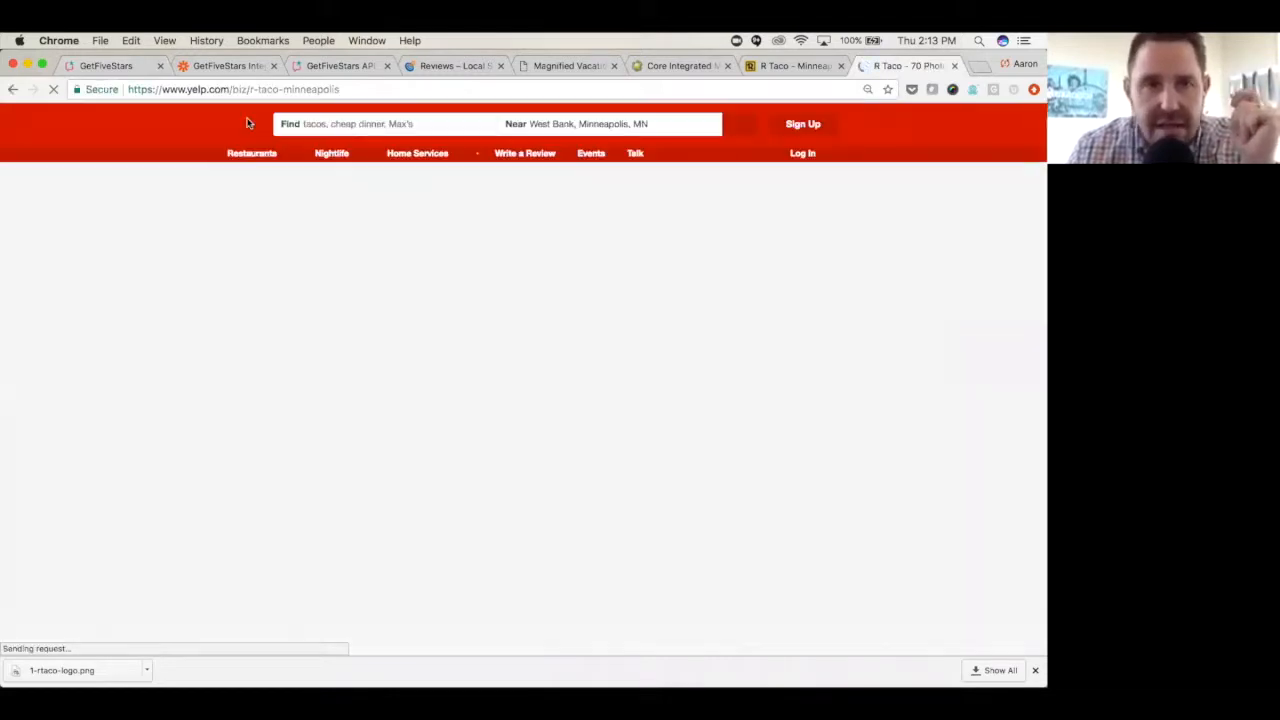
{"action": "left_click", "coordinate": [228, 90]}
{"action": "key", "text": "cmd+c"}
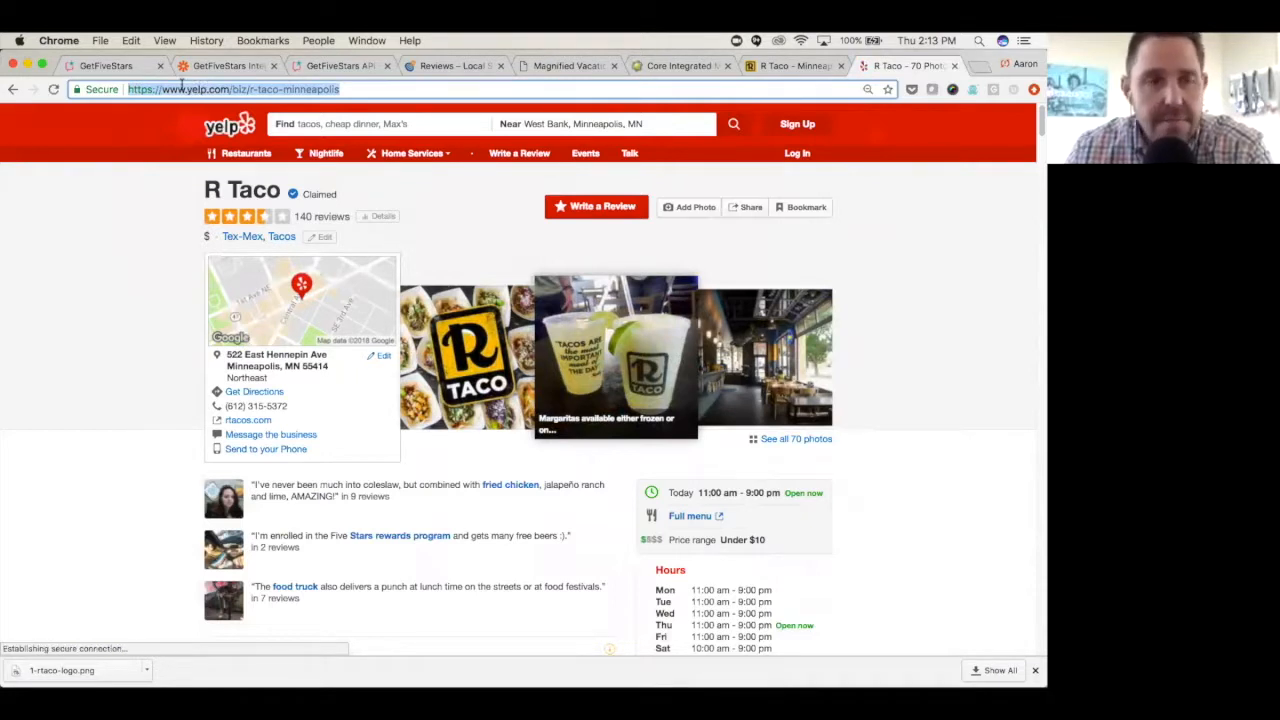
{"action": "left_click", "coordinate": [106, 66]}
{"action": "left_click", "coordinate": [391, 491]}
{"action": "key", "text": "cmd+v"}
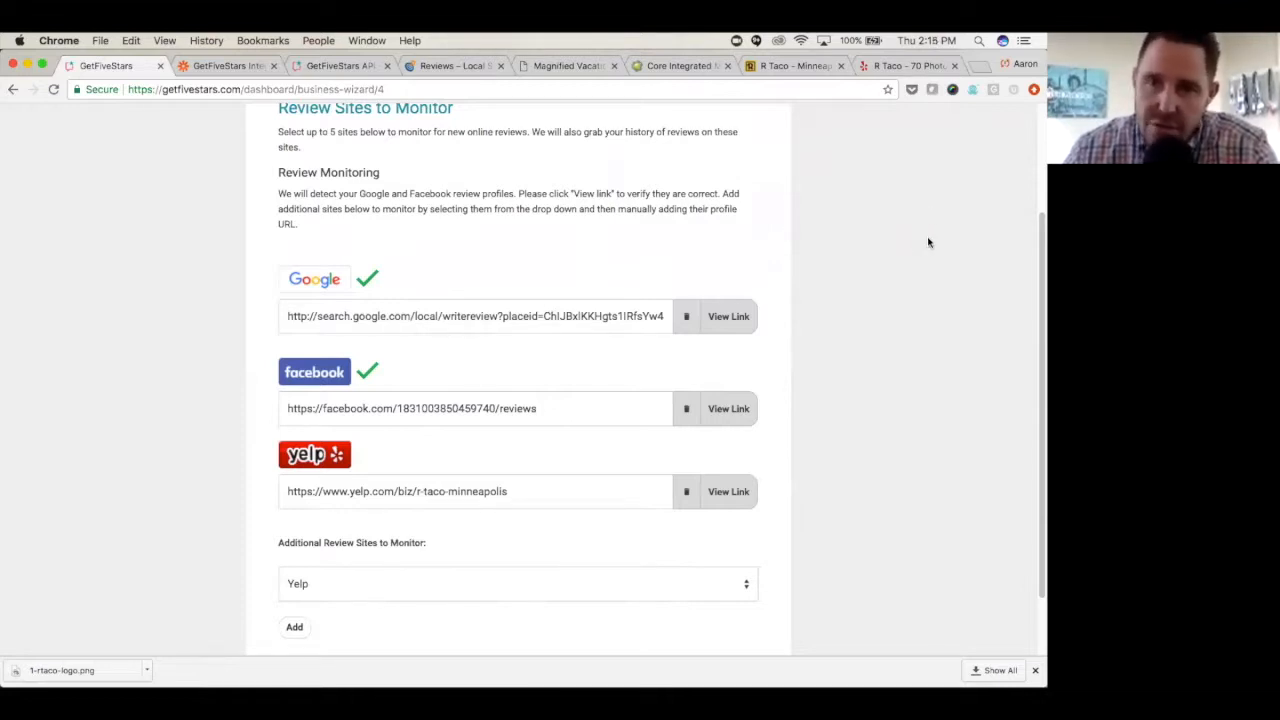
{"action": "scroll", "coordinate": [628, 405], "scroll_direction": "down", "scroll_amount": 2}
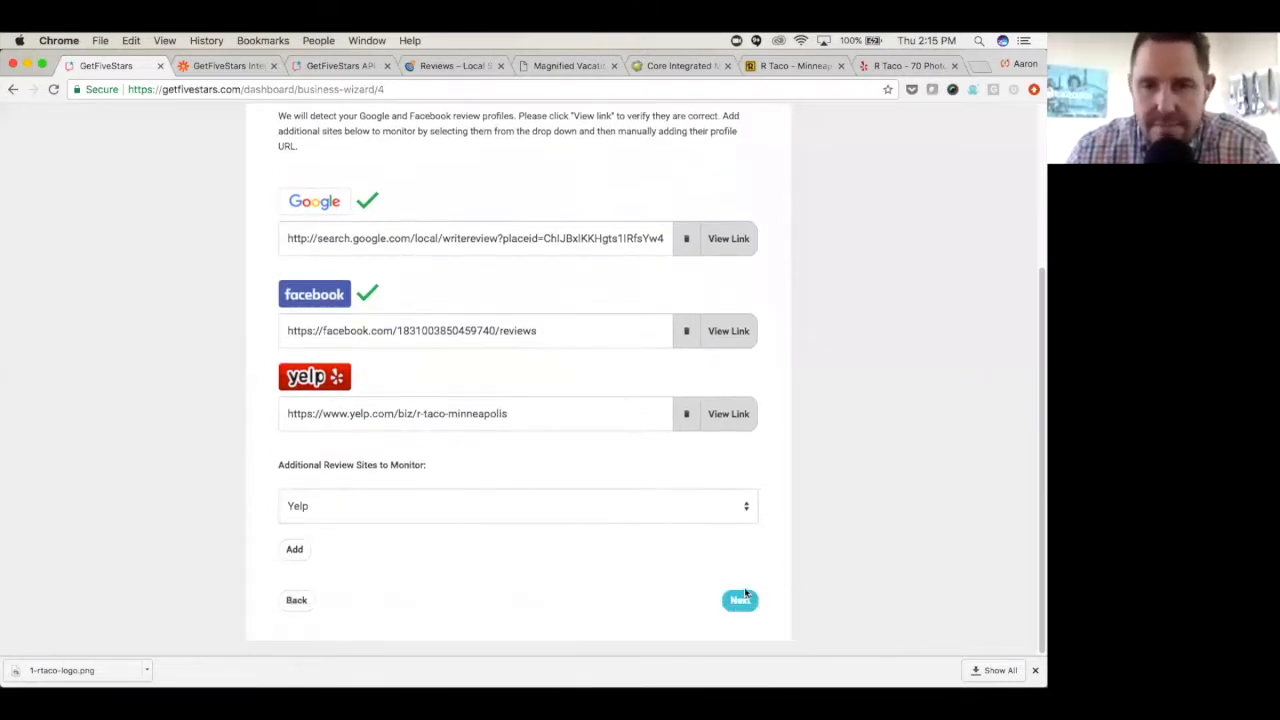
{"action": "left_click", "coordinate": [740, 604]}
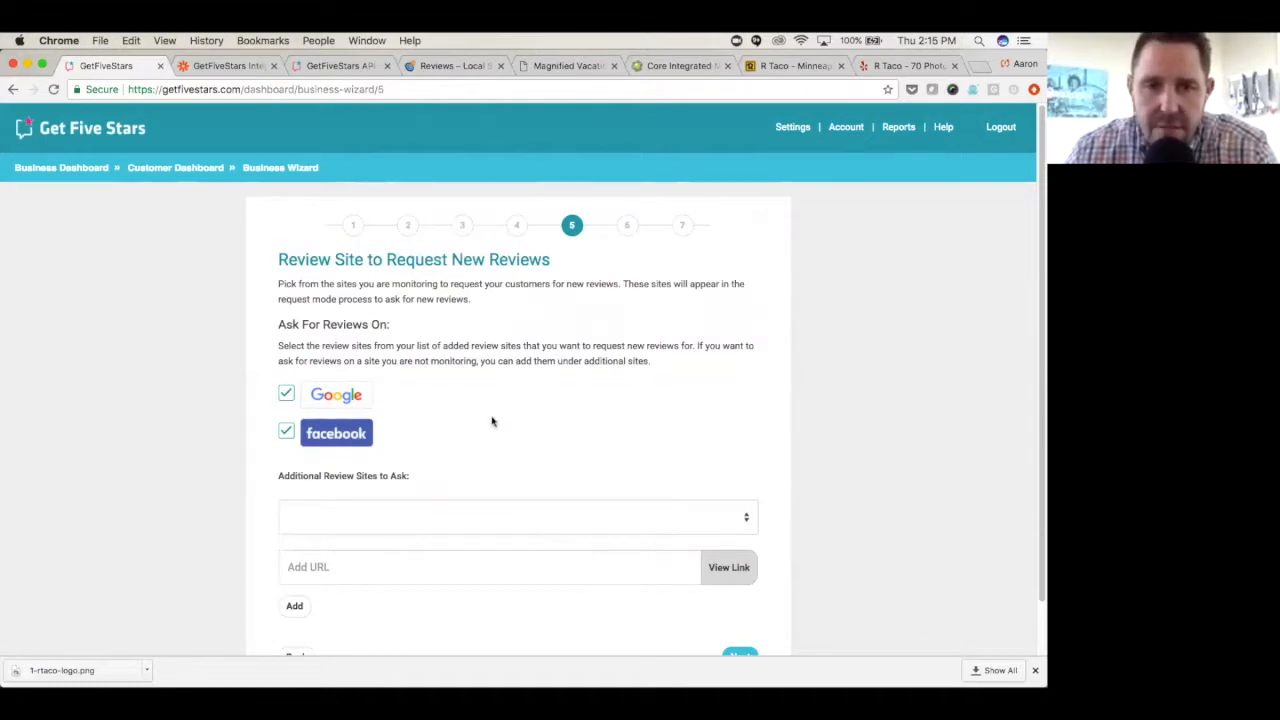
- Choose Angies List under additional review sites to ask without a URL, keep Google and Facebook checked, and continue to the goals page
{"action": "scroll", "coordinate": [491, 421], "scroll_direction": "down", "scroll_amount": 1}
{"action": "left_click", "coordinate": [745, 461]}
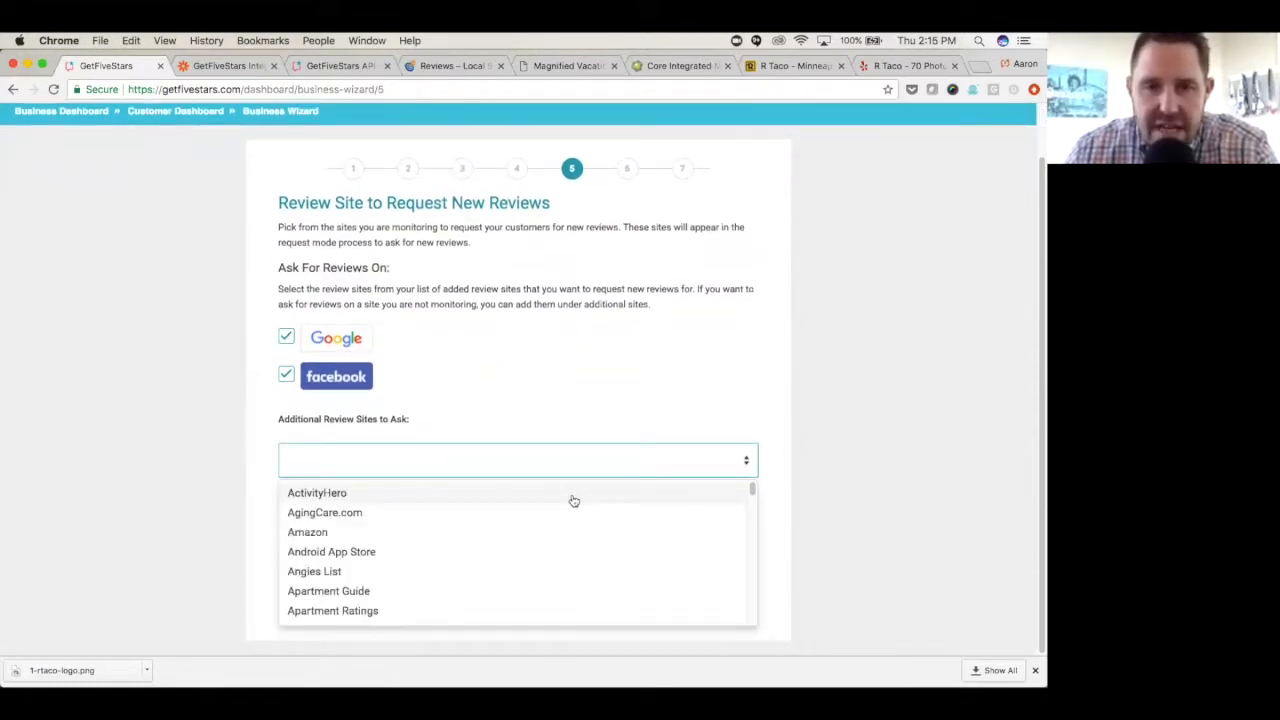
{"action": "left_click", "coordinate": [393, 578]}
{"action": "left_click", "coordinate": [296, 549]}
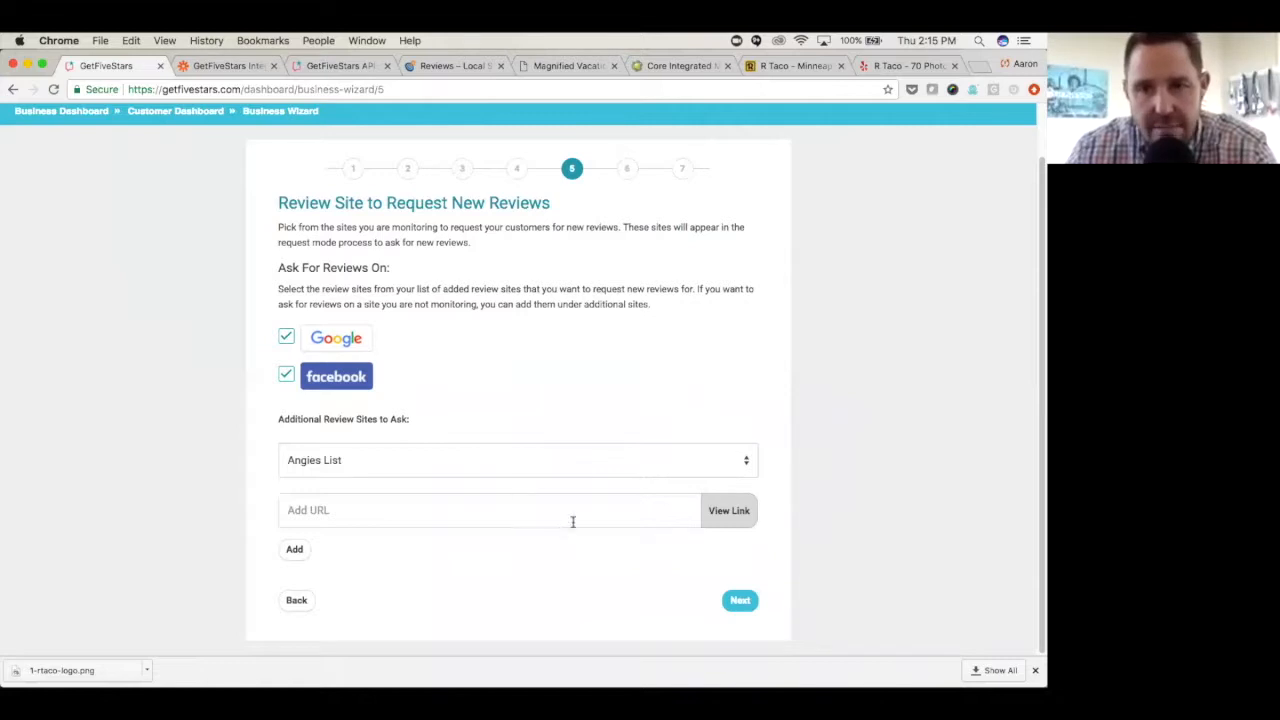
{"action": "left_click", "coordinate": [738, 600]}
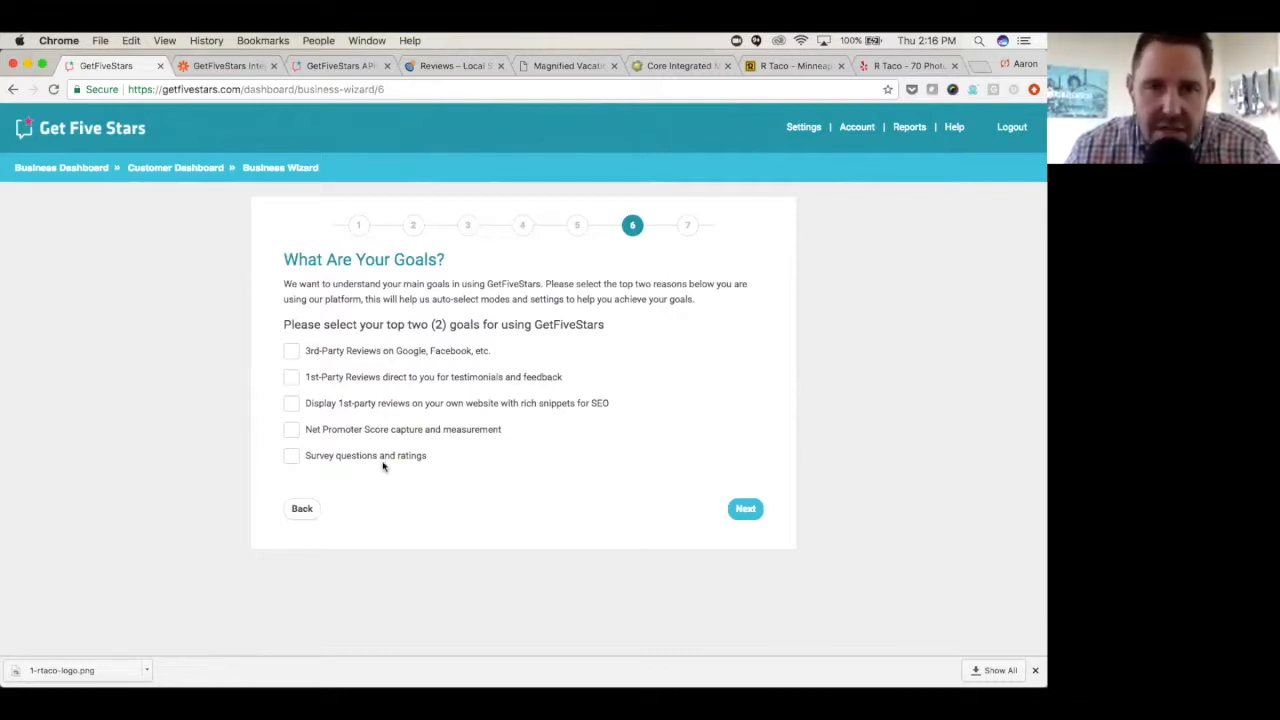
- Select 3rd-Party Reviews and Net Promoter Score capture as the top two goals and skip the test email request
{"action": "left_click", "coordinate": [290, 352]}
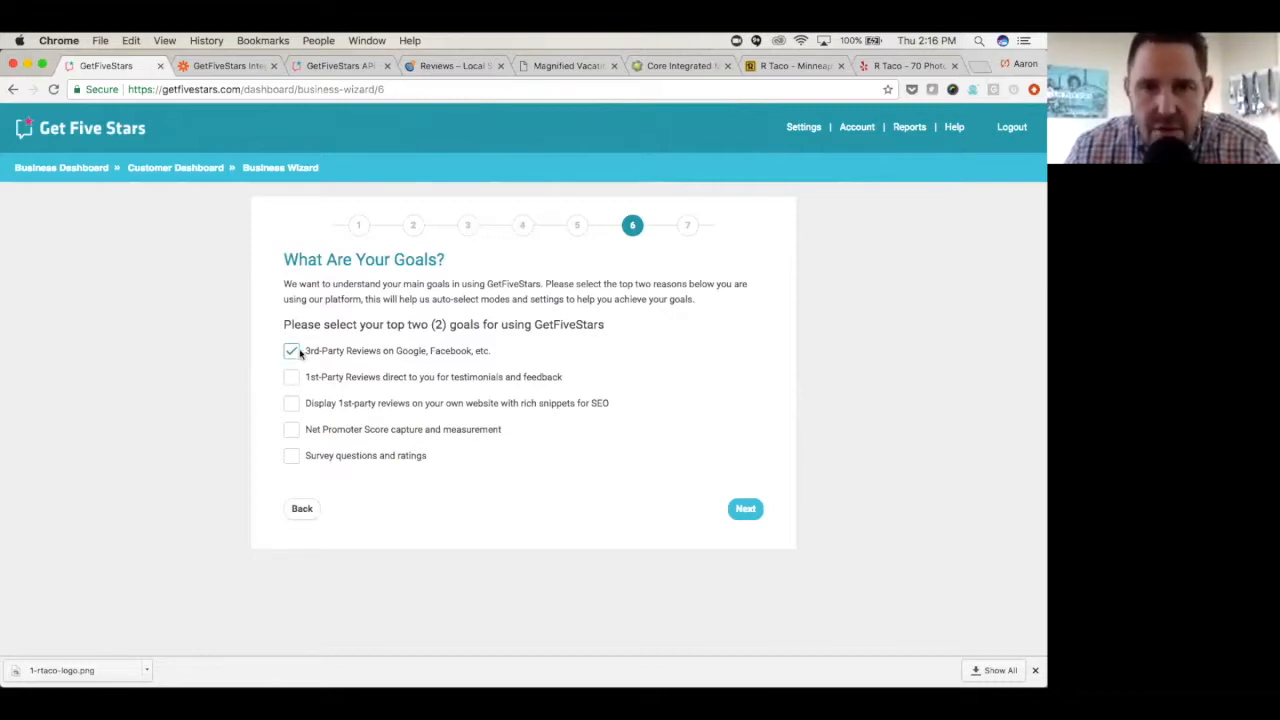
{"action": "left_click", "coordinate": [290, 430]}
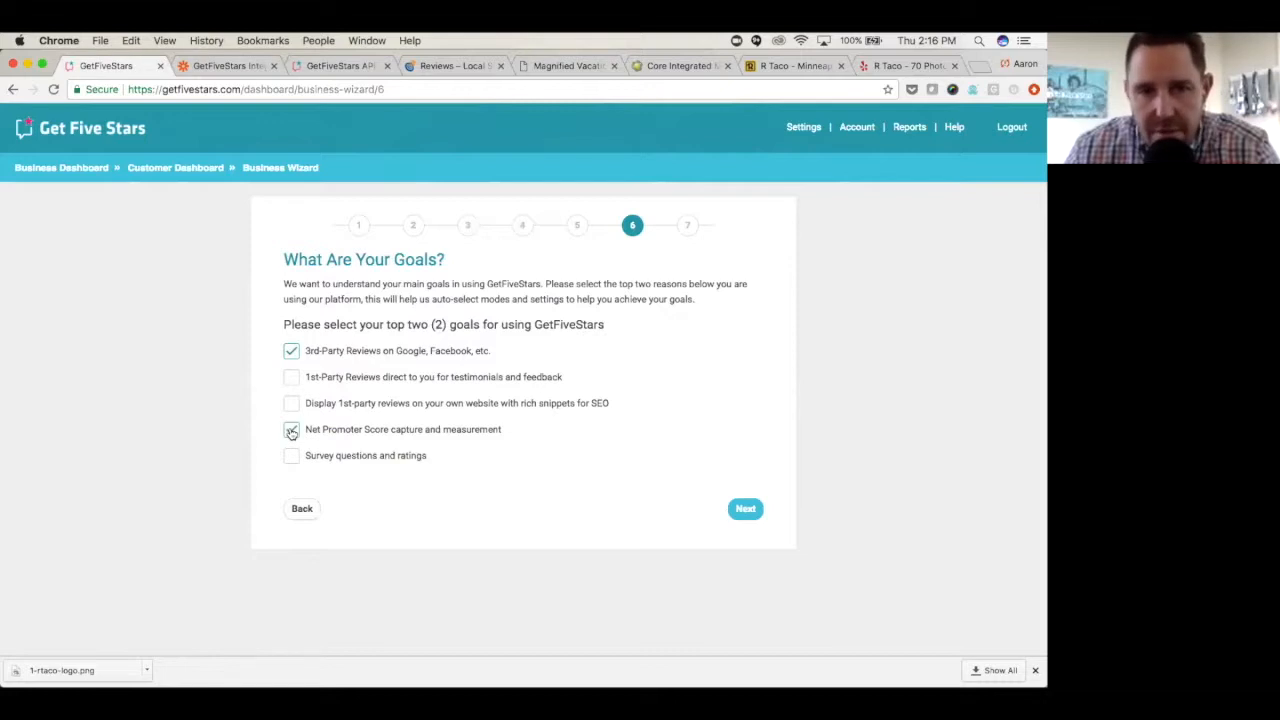
{"action": "left_click", "coordinate": [746, 512]}
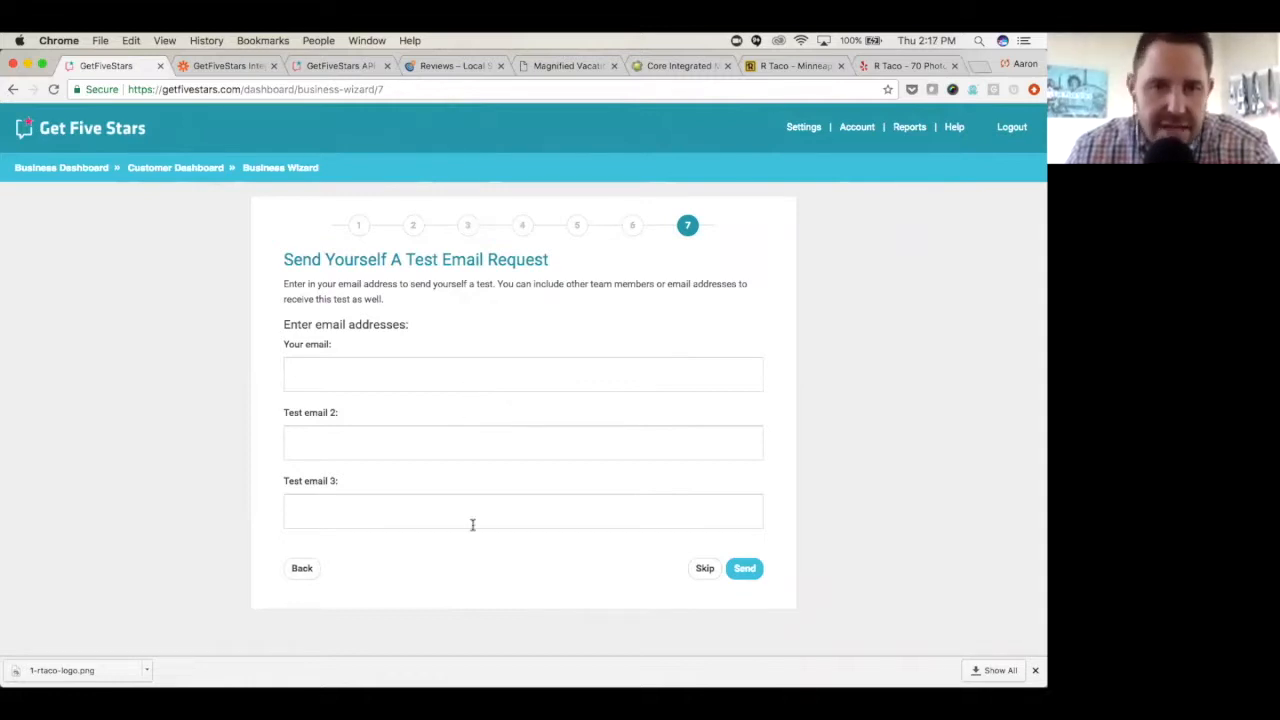
{"action": "left_click", "coordinate": [705, 569]}
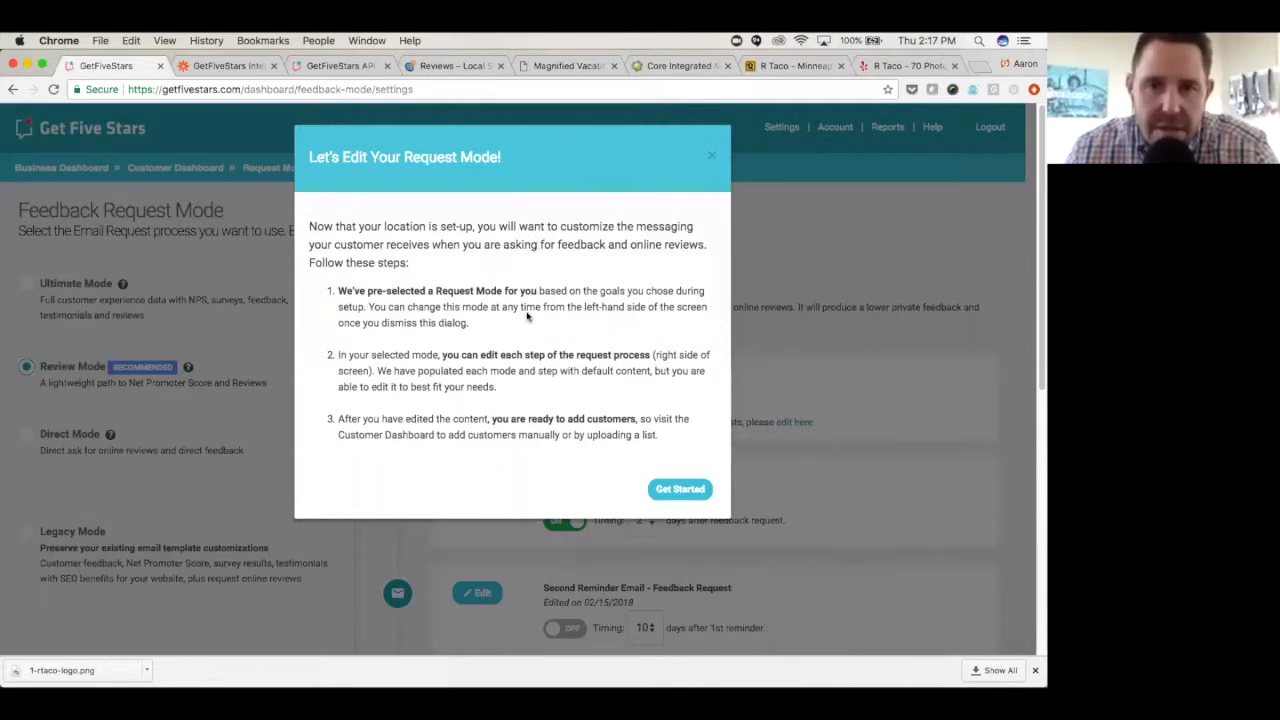
- Dismiss the request mode introduction and choose Ultimate Mode as the feedback request mode
{"action": "left_click", "coordinate": [680, 489]}
{"action": "left_click", "coordinate": [76, 283]}
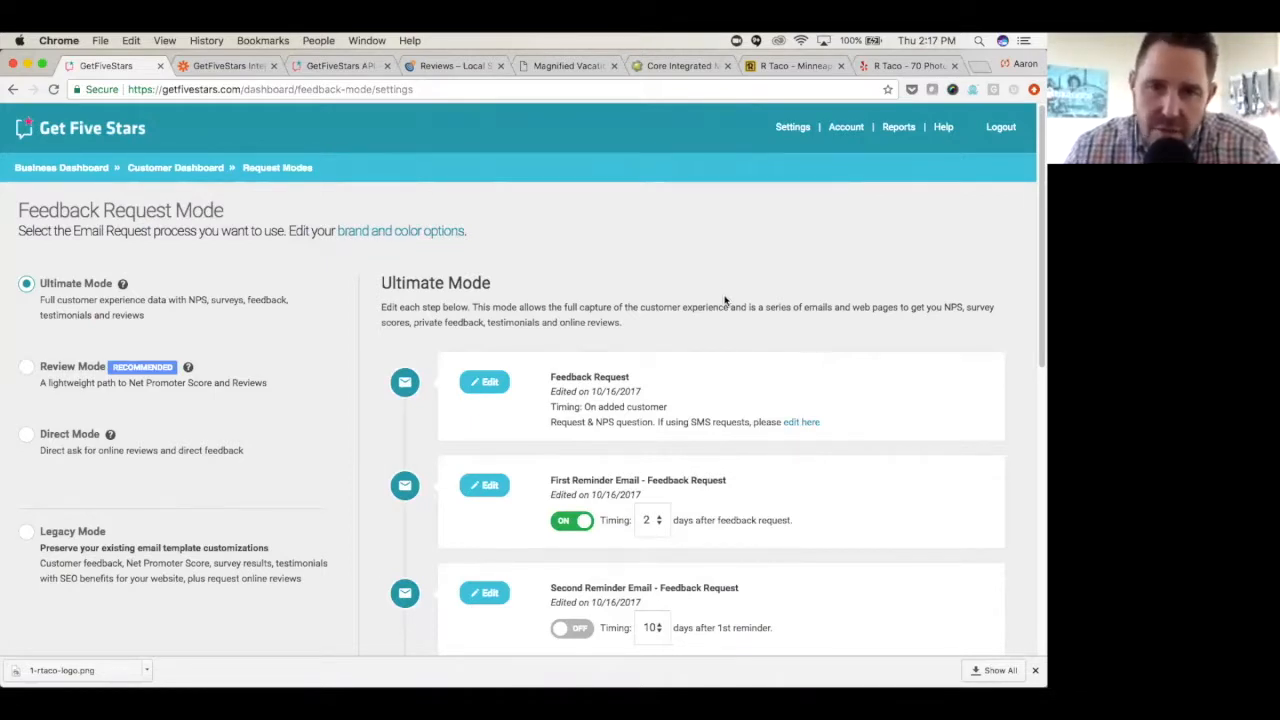
{"action": "scroll", "coordinate": [725, 294], "scroll_direction": "down", "scroll_amount": 1}
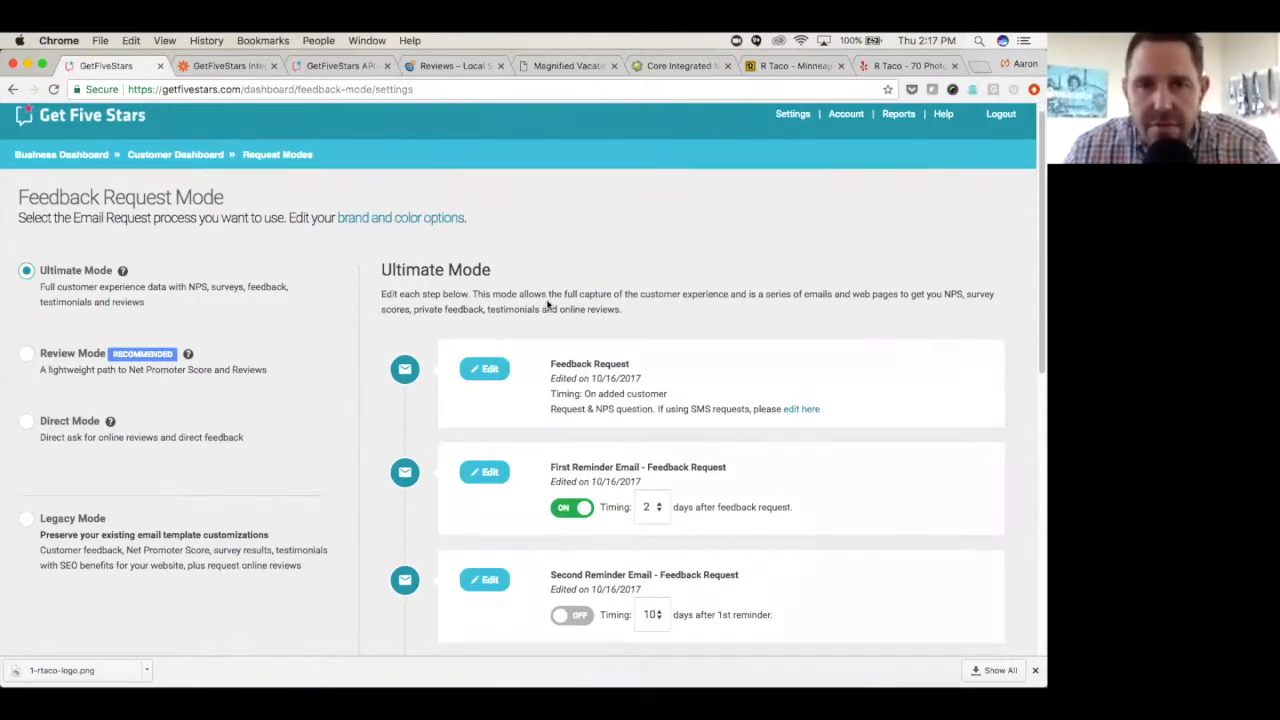
{"action": "scroll", "coordinate": [549, 300], "scroll_direction": "down", "scroll_amount": 2}
{"action": "scroll", "coordinate": [557, 300], "scroll_direction": "down", "scroll_amount": 2}
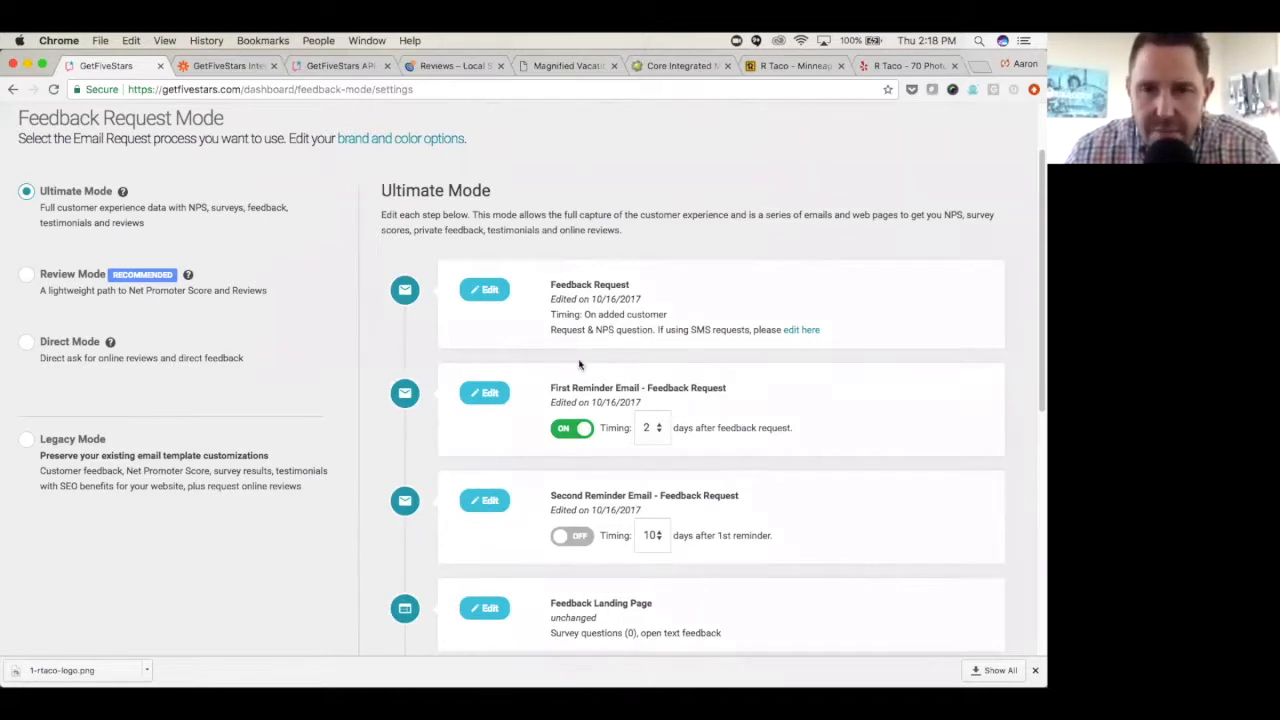
- Set the first reminder to 3 days after the feedback request and enable the second reminder at 6 days after the first
{"action": "left_click", "coordinate": [645, 428]}
{"action": "left_click", "coordinate": [658, 446]}
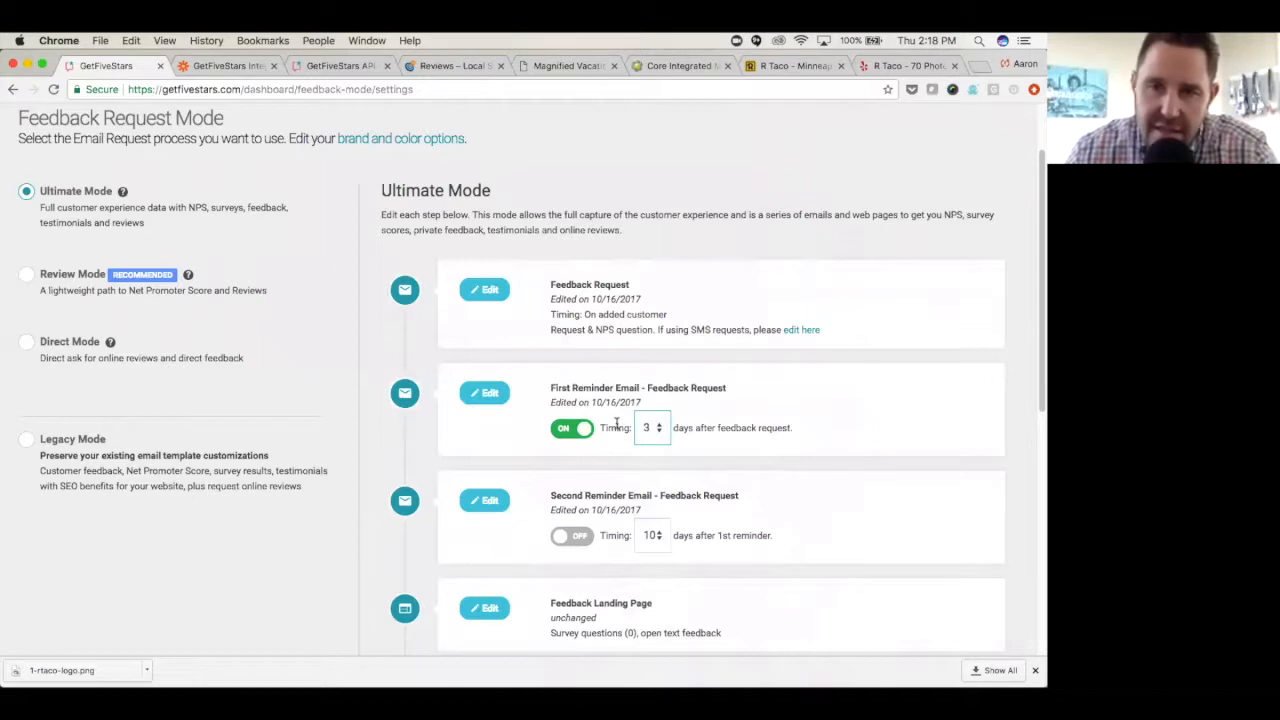
{"action": "left_click", "coordinate": [561, 541]}
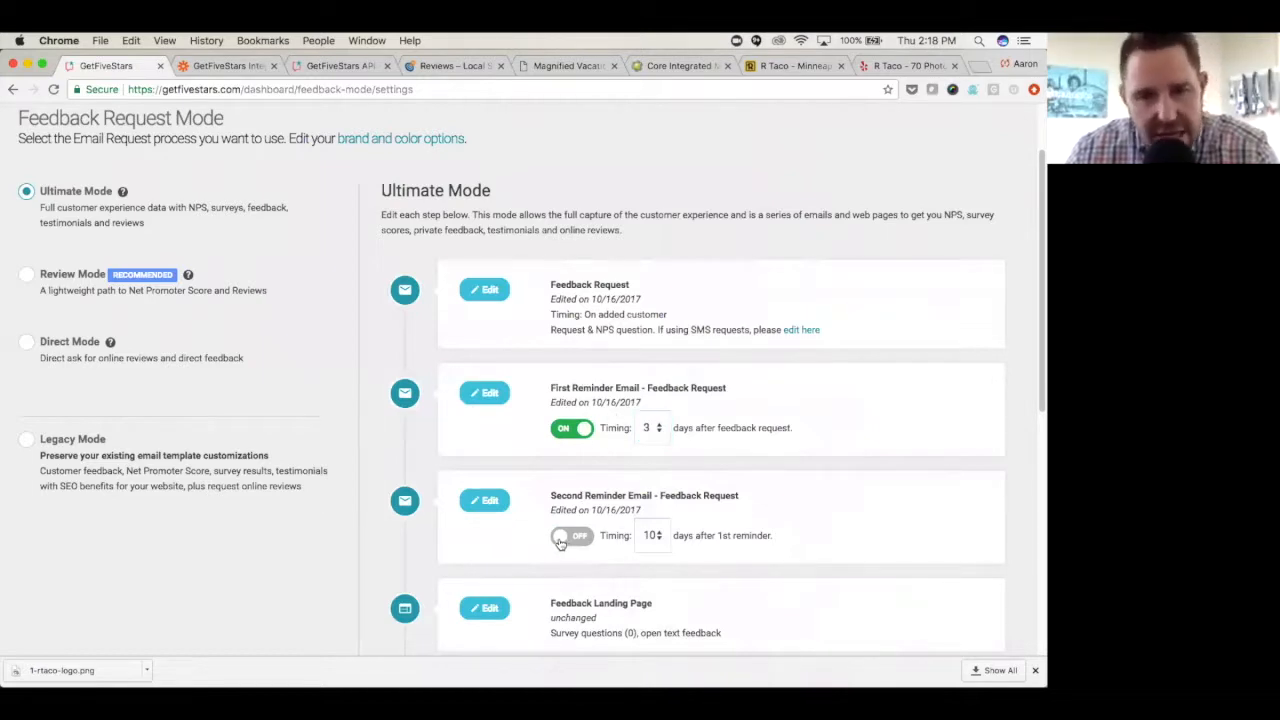
{"action": "left_click", "coordinate": [655, 536]}
{"action": "left_click", "coordinate": [650, 476]}
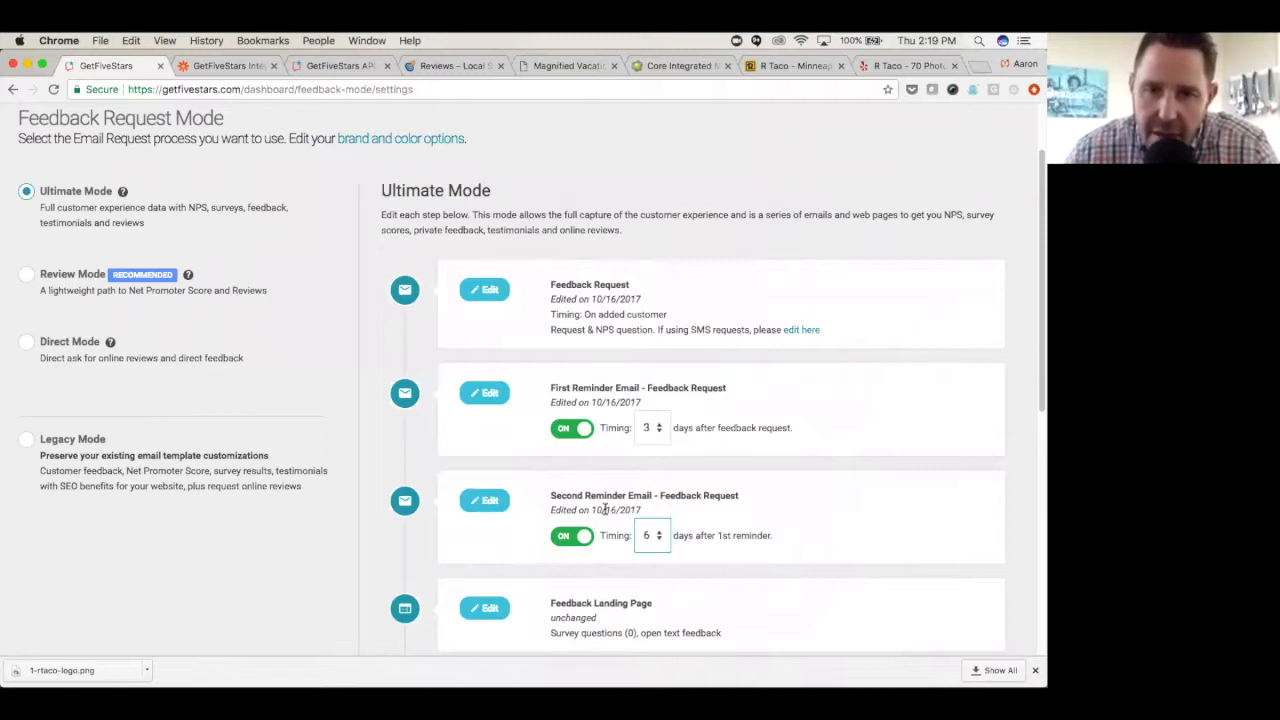
- Open the Feedback Request email for editing and review its subject tags and message body
{"action": "left_click", "coordinate": [489, 292]}
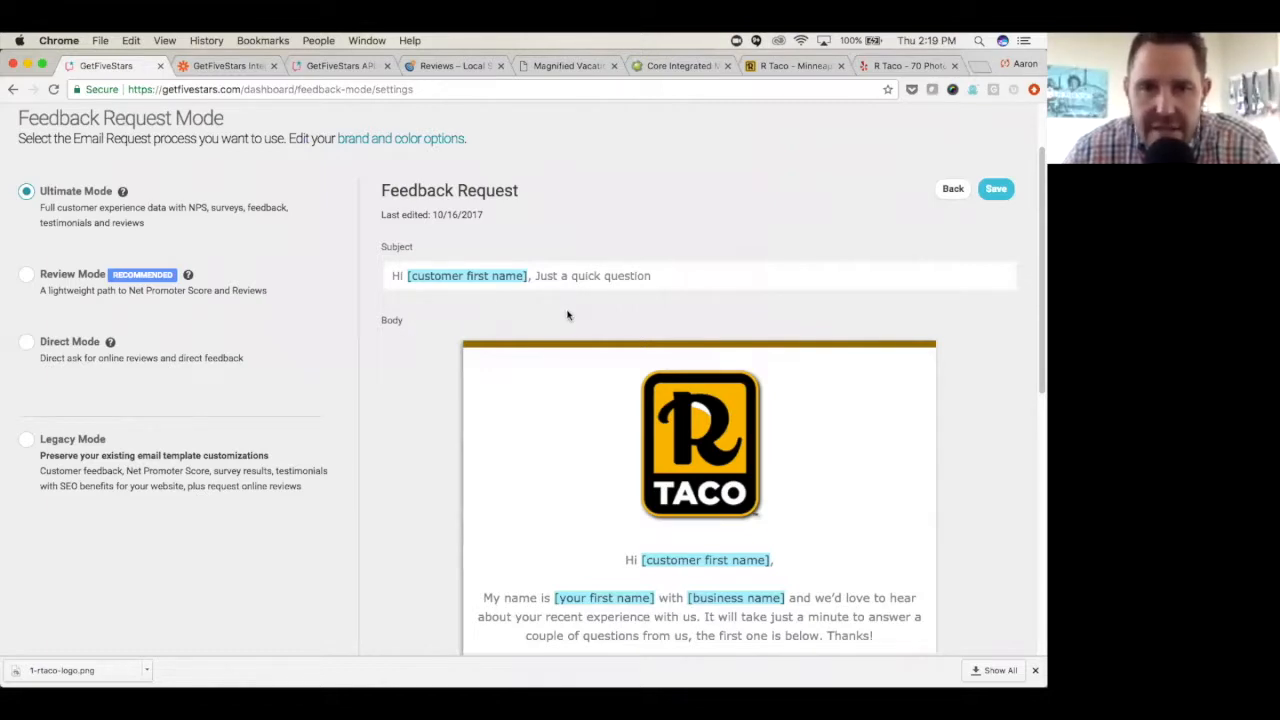
{"action": "right_click", "coordinate": [491, 281]}
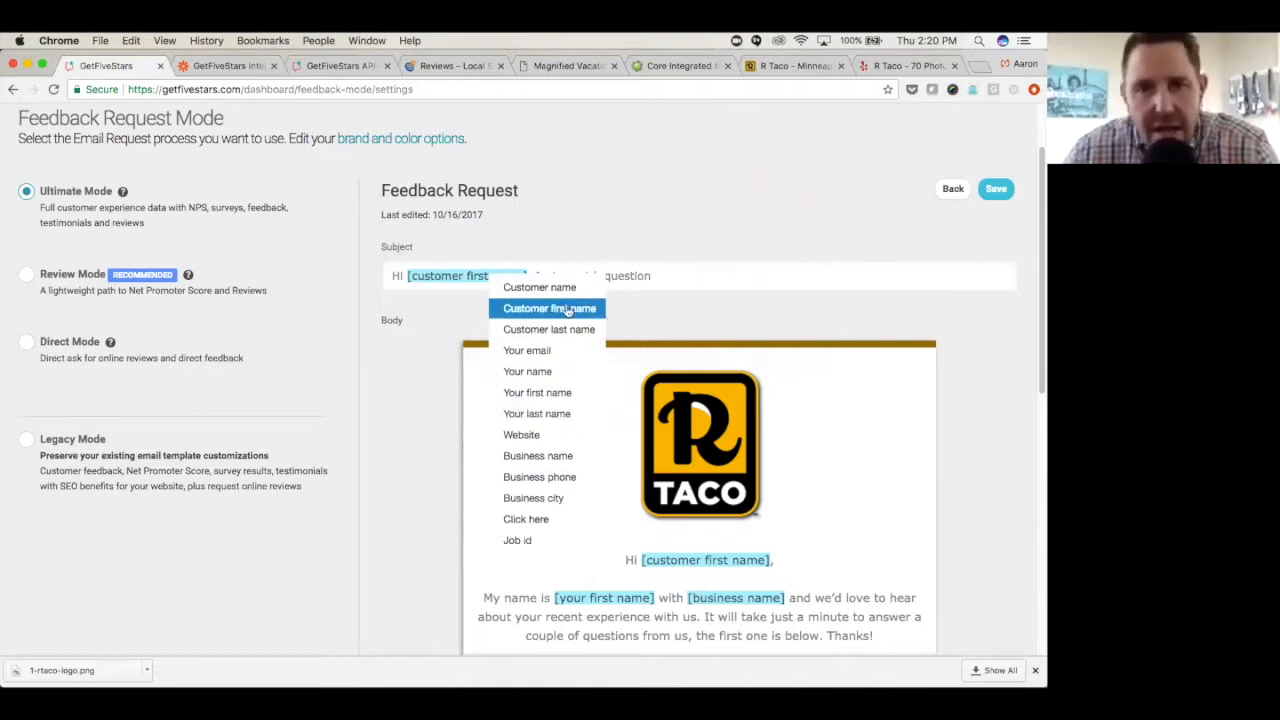
{"action": "left_click", "coordinate": [464, 322]}
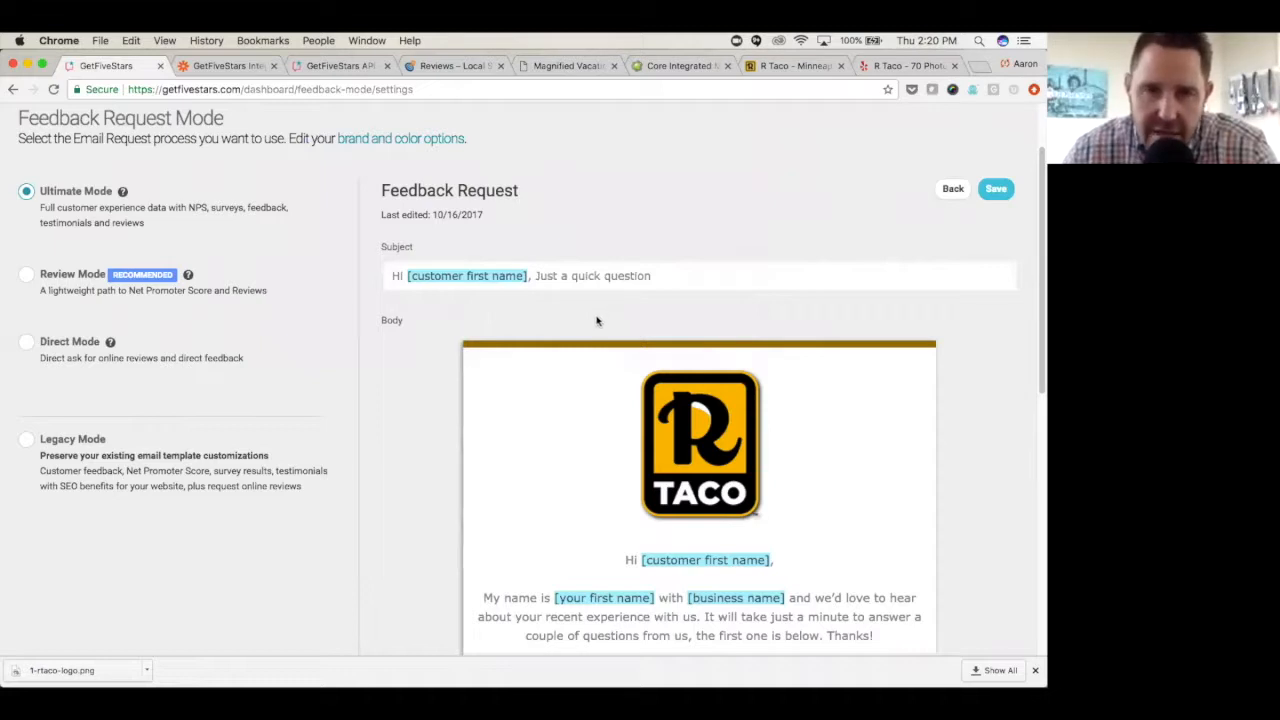
{"action": "scroll", "coordinate": [597, 320], "scroll_direction": "down", "scroll_amount": 5}
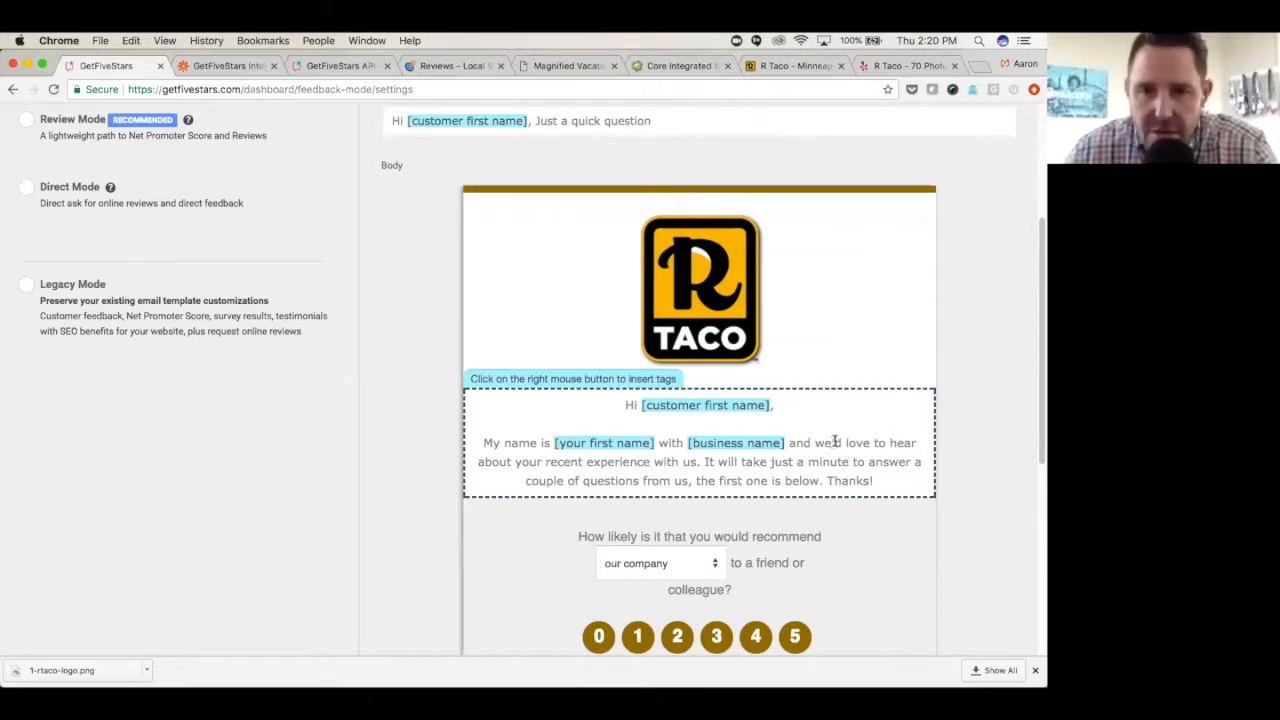
{"action": "scroll", "coordinate": [829, 440], "scroll_direction": "down", "scroll_amount": 3}
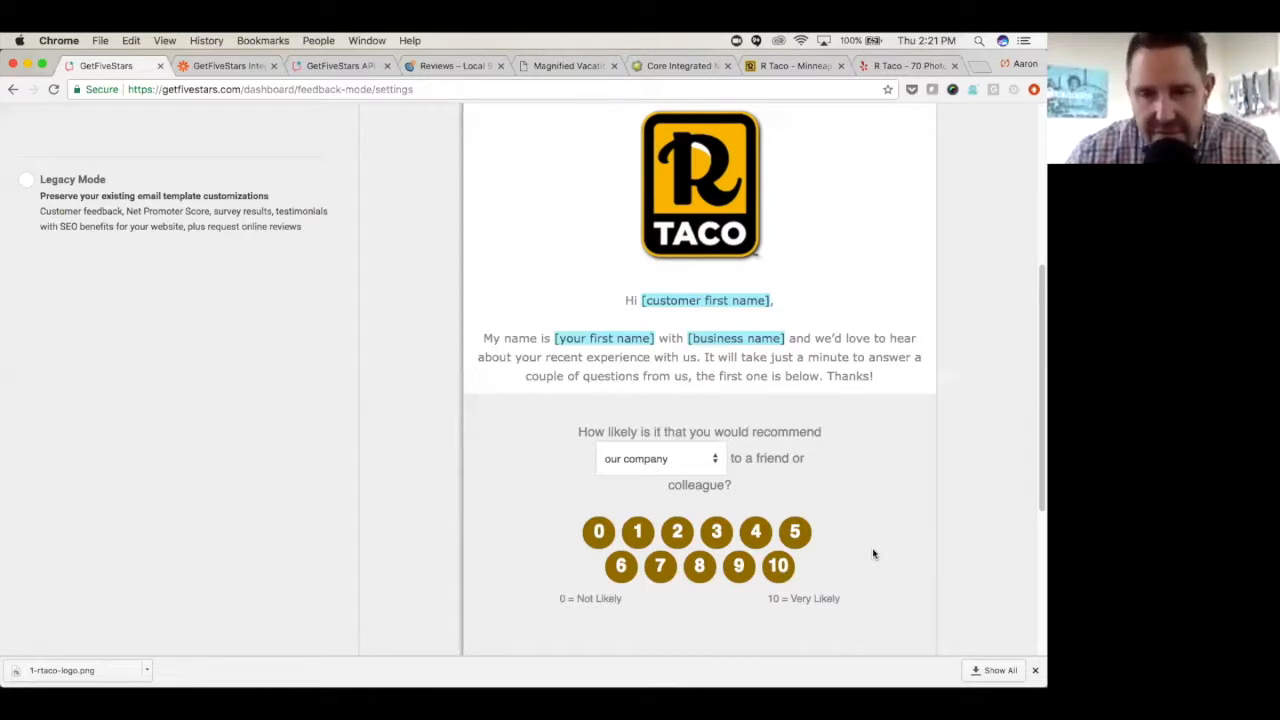
- Choose "our restaurant" as the wording in the recommendation question and return to the Ultimate Mode overview without saving
{"action": "left_click", "coordinate": [715, 460]}
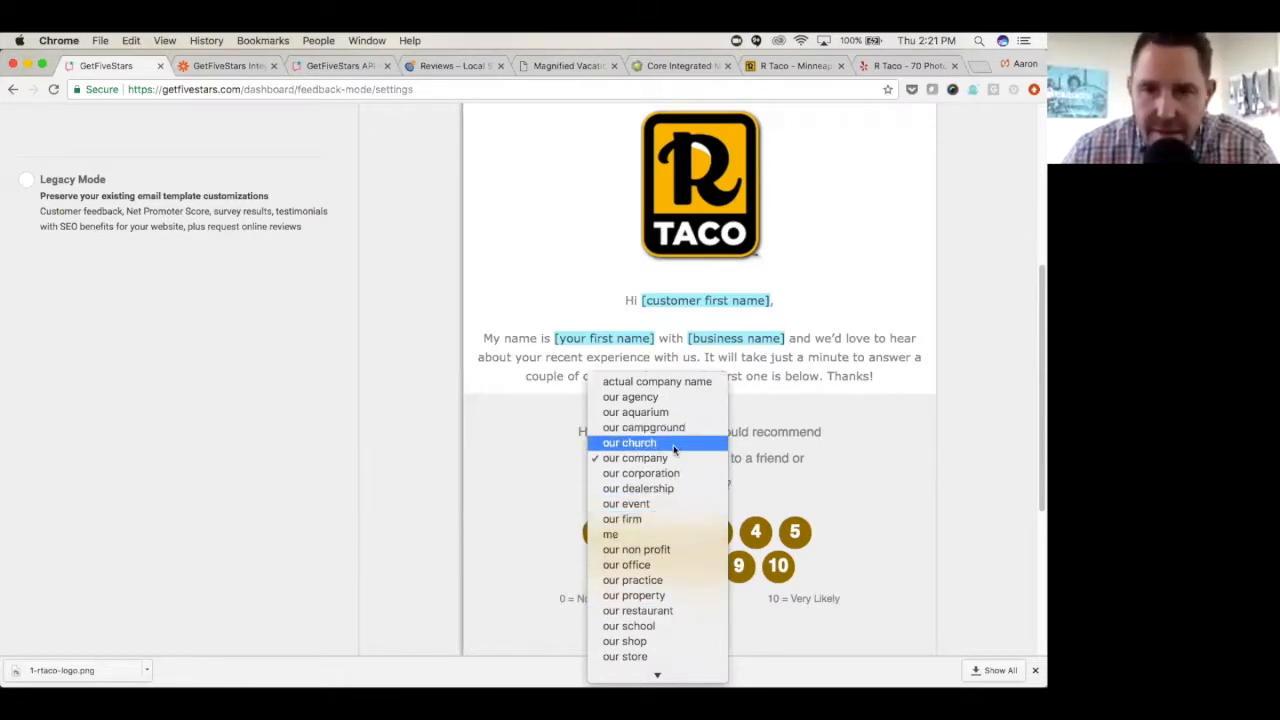
{"action": "left_click", "coordinate": [668, 610]}
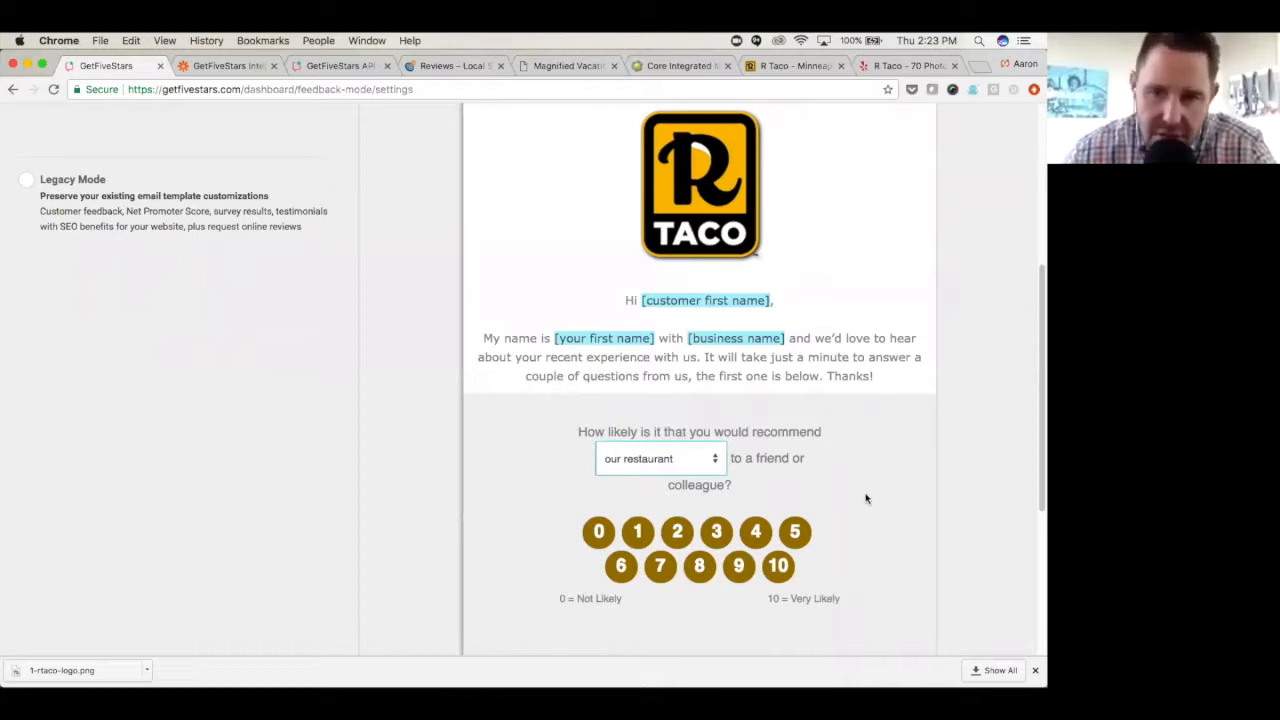
{"action": "scroll", "coordinate": [862, 498], "scroll_direction": "up", "scroll_amount": 5}
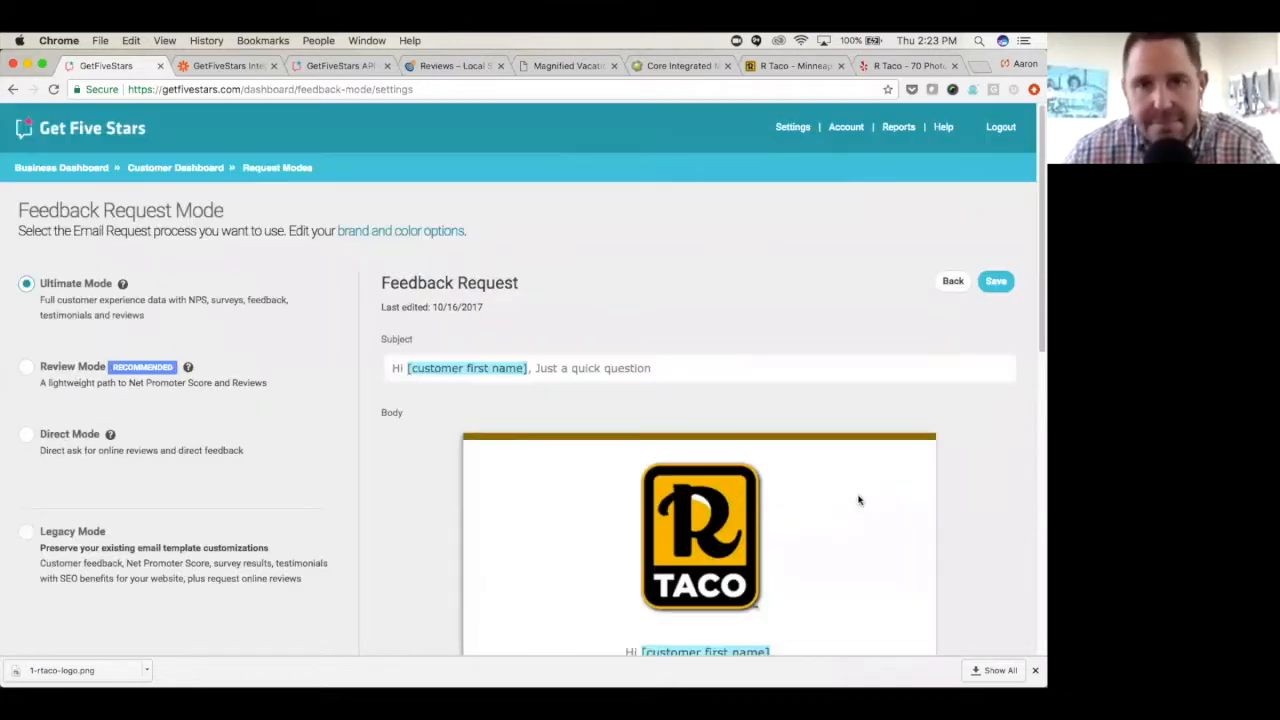
{"action": "left_click", "coordinate": [953, 283]}
- Open the Feedback Landing Page for editing and add a survey question below the thank-you text
{"action": "scroll", "coordinate": [766, 397], "scroll_direction": "down", "scroll_amount": 4}
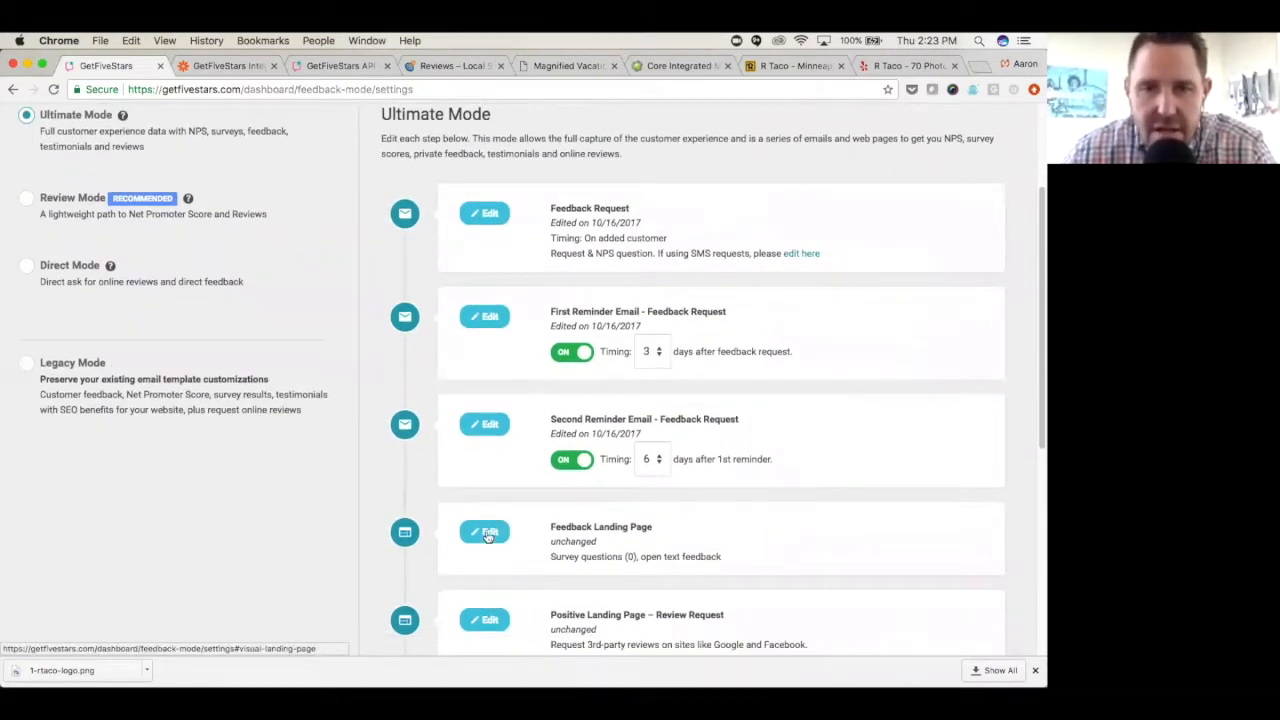
{"action": "left_click", "coordinate": [488, 535]}
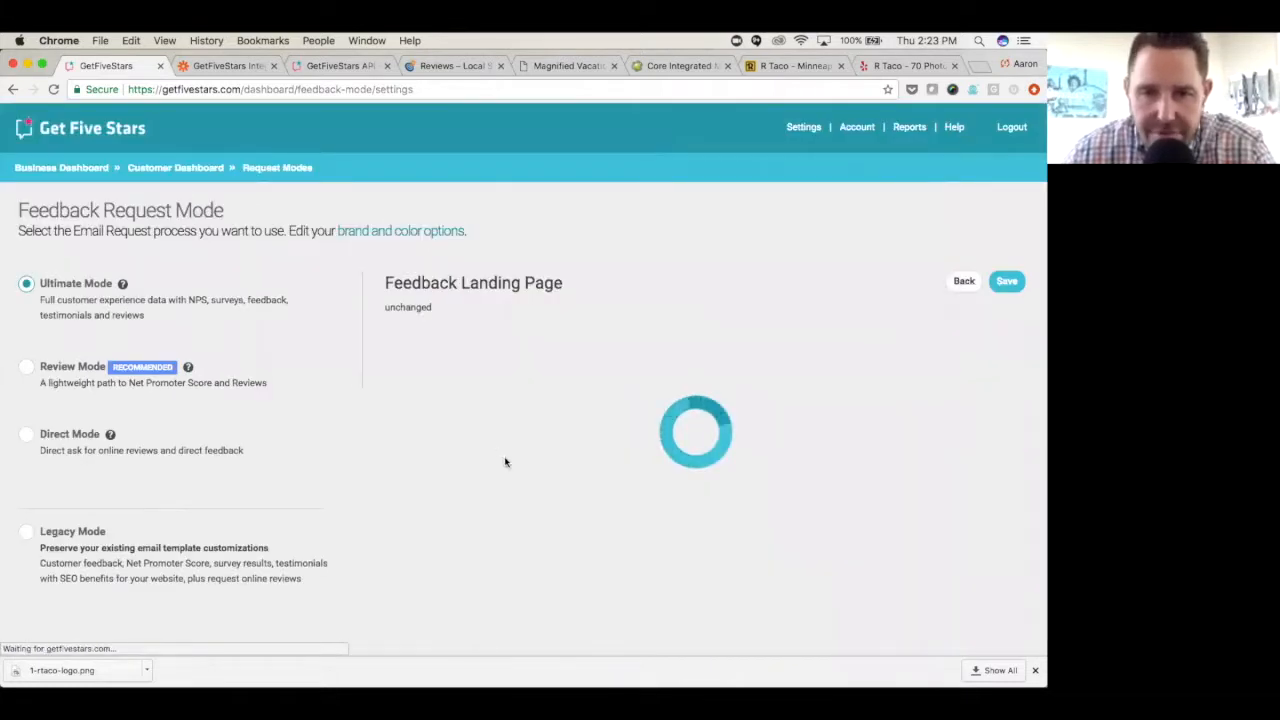
{"action": "scroll", "coordinate": [528, 430], "scroll_direction": "down", "scroll_amount": 6}
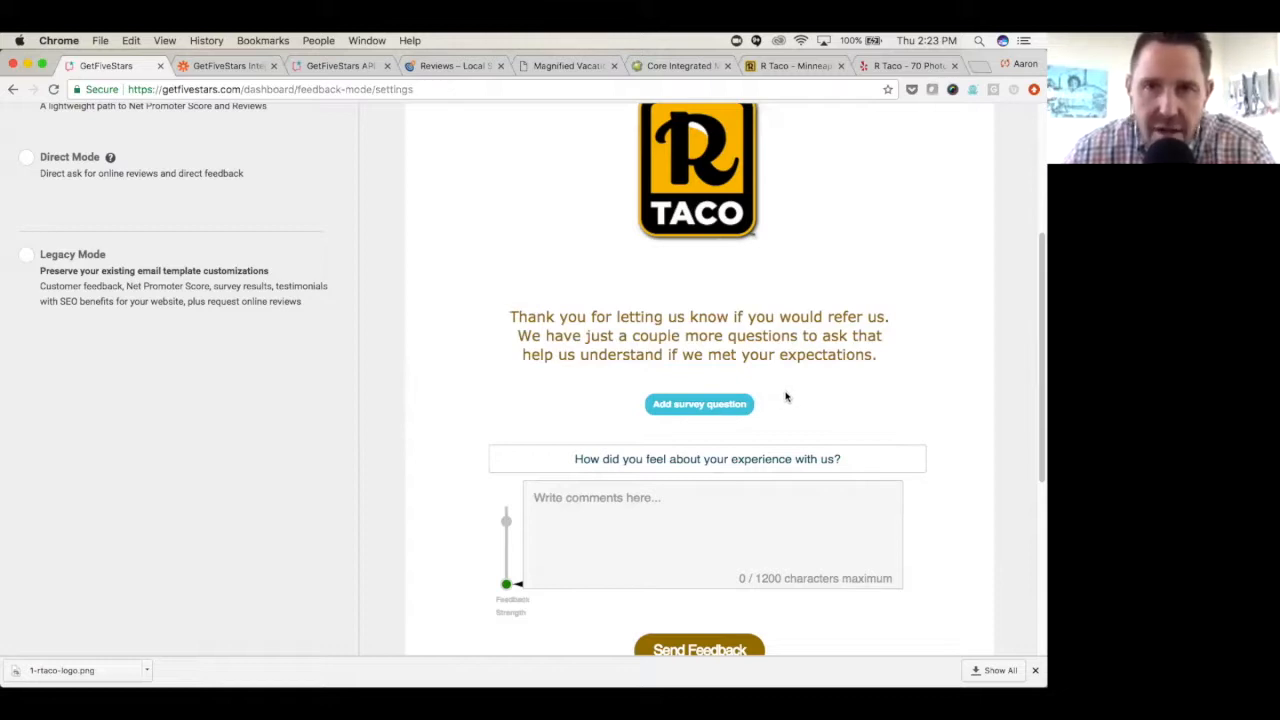
{"action": "left_click", "coordinate": [706, 405]}
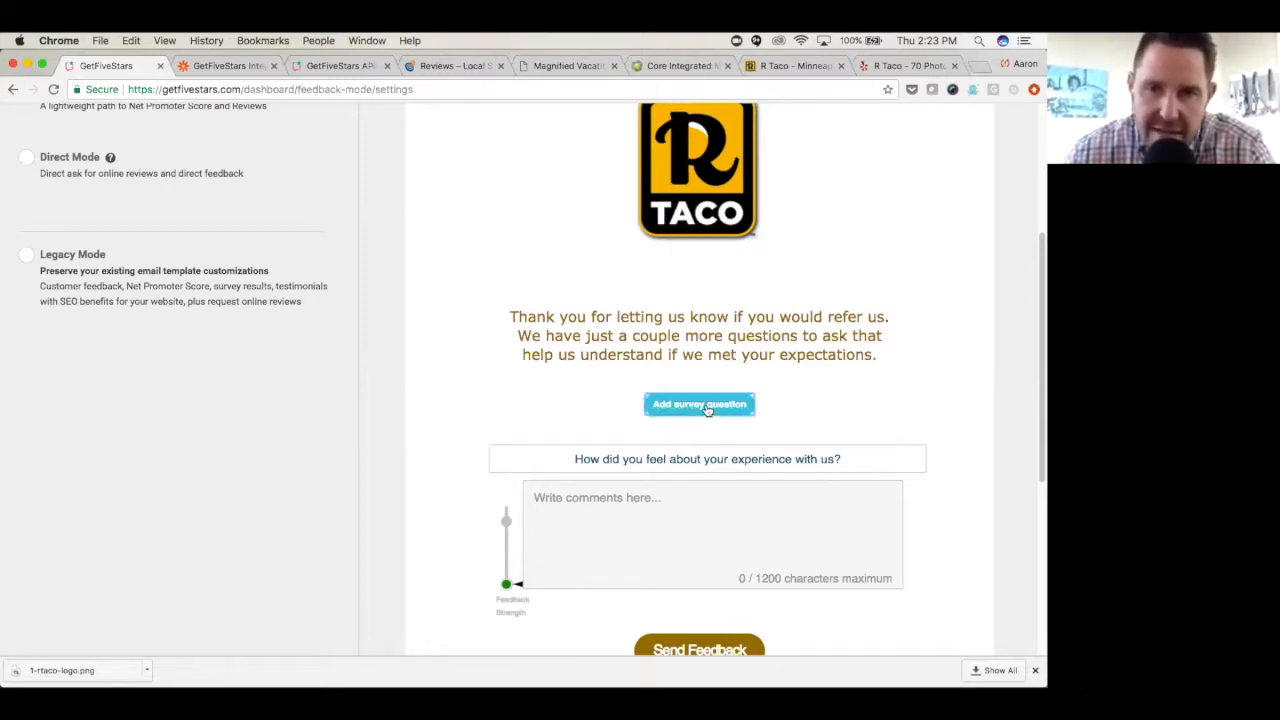
{"action": "scroll", "coordinate": [713, 417], "scroll_direction": "down", "scroll_amount": 2}
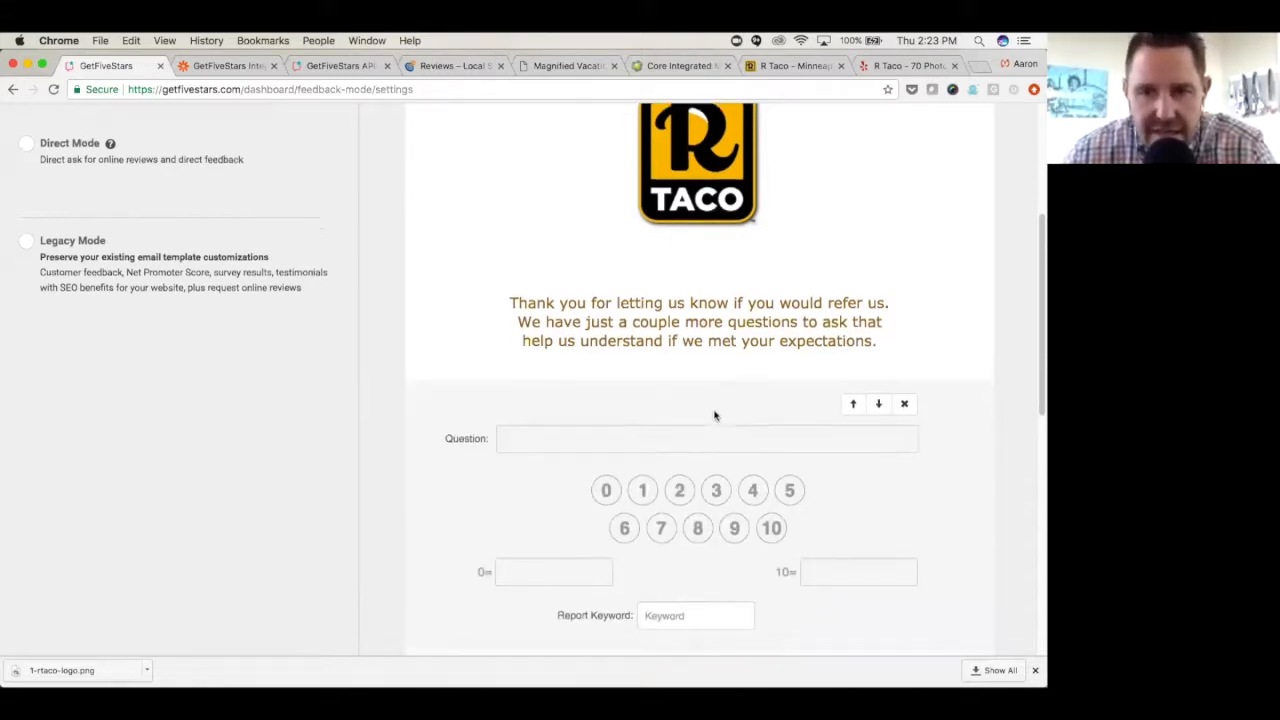
- Enter "How delicious was your taco?" as the text of the new survey question
{"action": "left_click", "coordinate": [623, 416]}
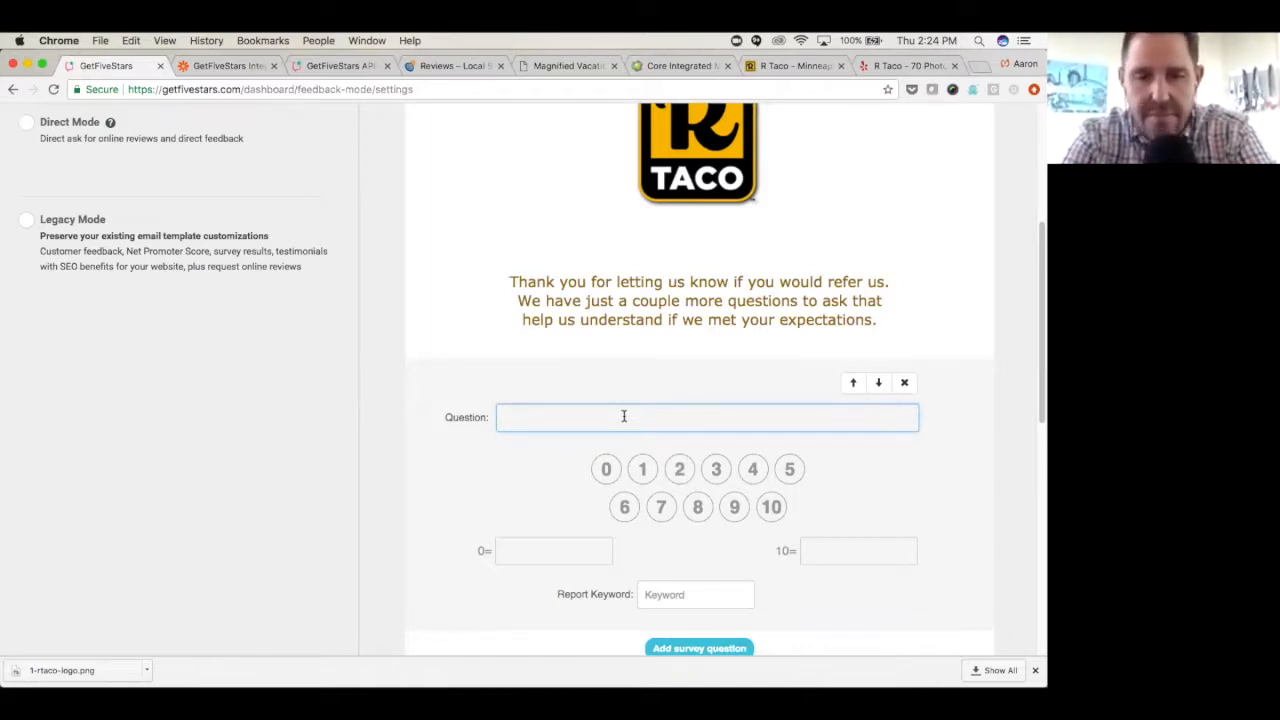
{"action": "type", "text": "How delic"}
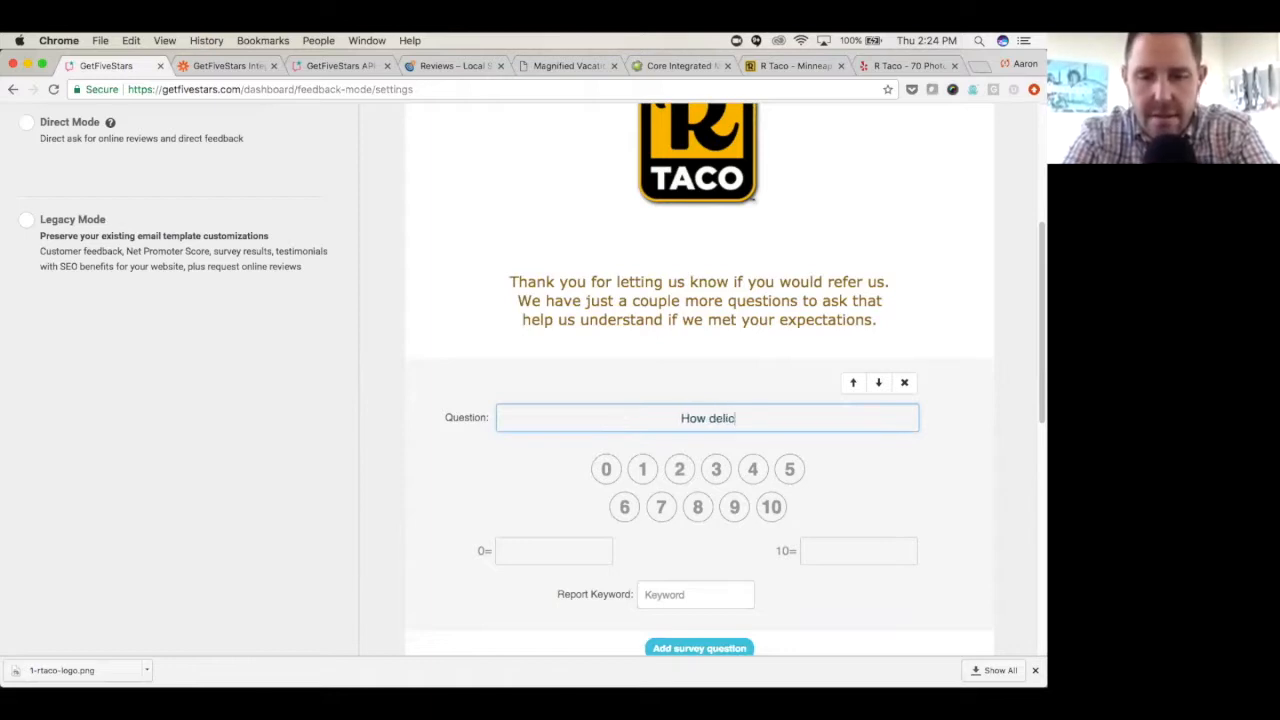
{"action": "type", "text": "ious was your"}
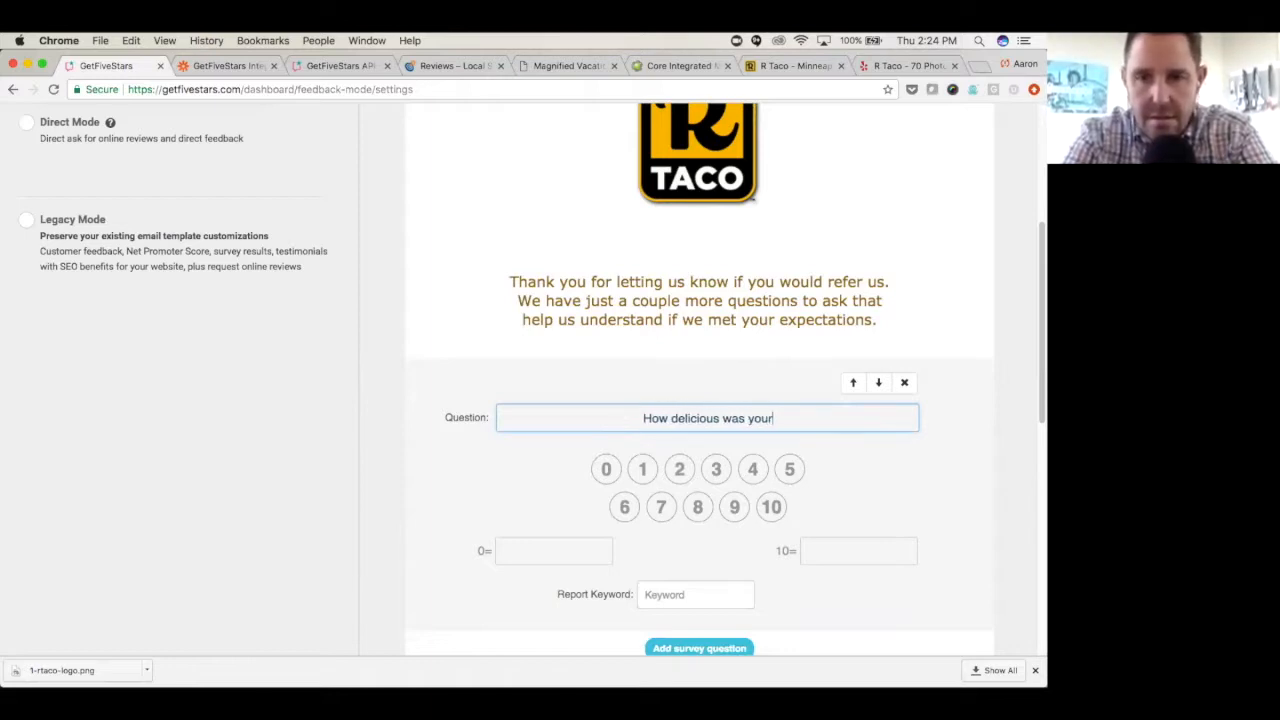
{"action": "type", "text": " taco"}
{"action": "key", "text": "BackSpace"}
{"action": "key", "text": "BackSpace"}
{"action": "type", "text": "co?"}
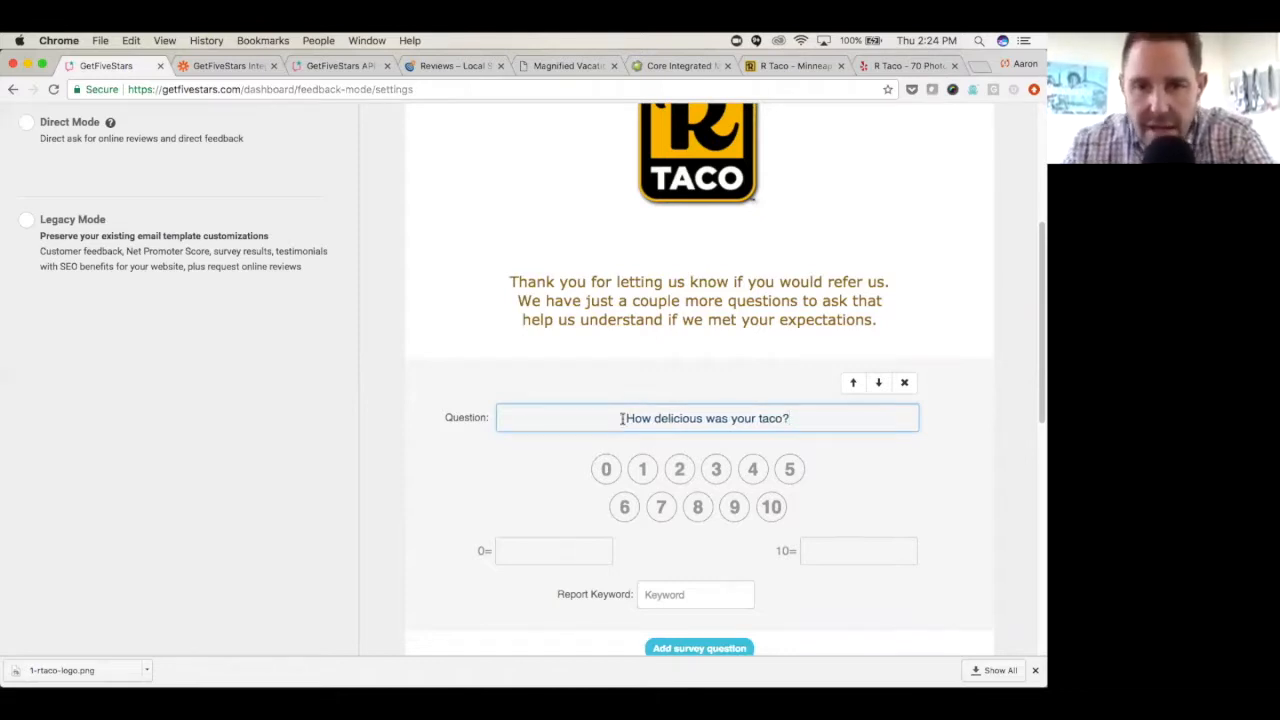
- Label the survey question's rating scale "Not very" for 0 and "So yummy" for 10
{"action": "left_click", "coordinate": [558, 552]}
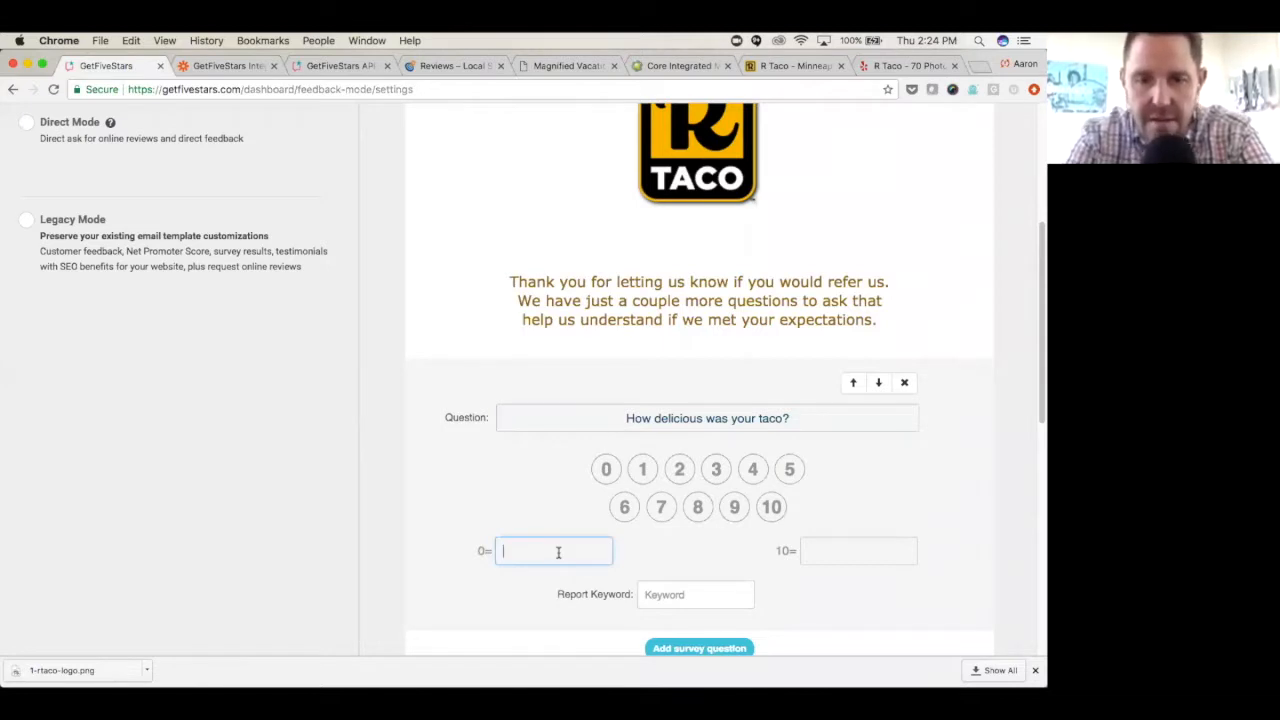
{"action": "type", "text": "Not very"}
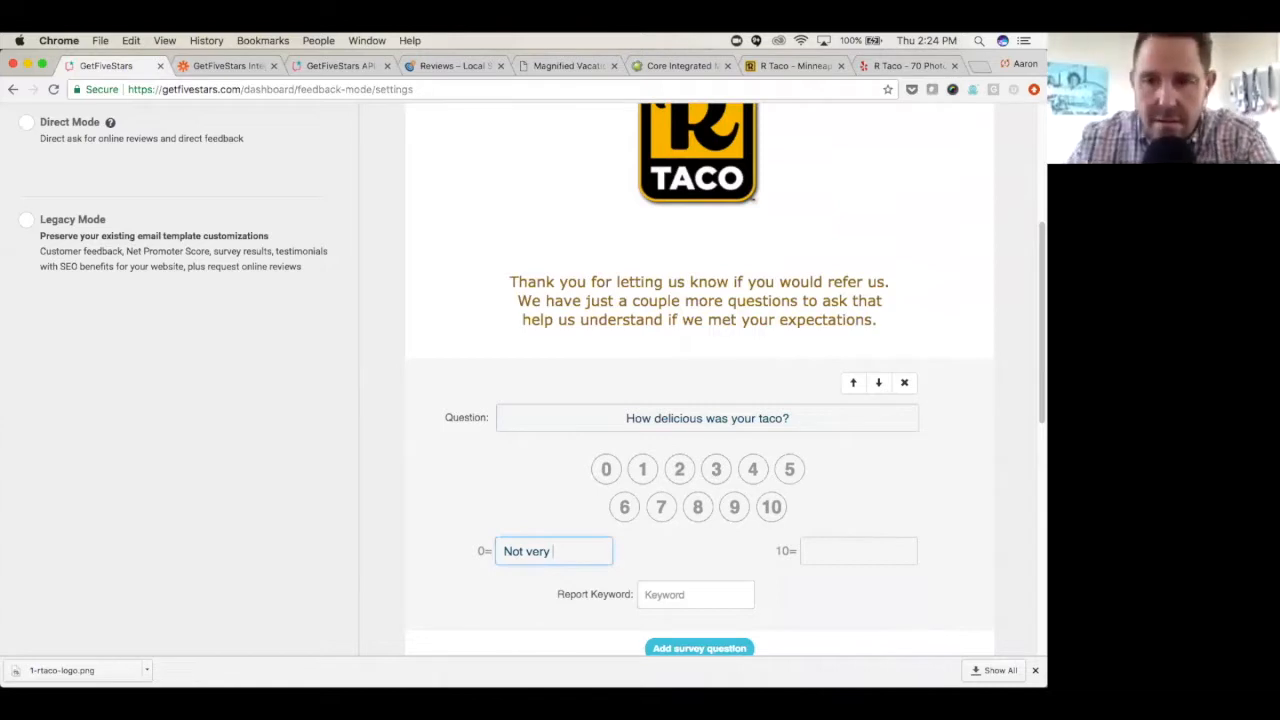
{"action": "left_click", "coordinate": [833, 551]}
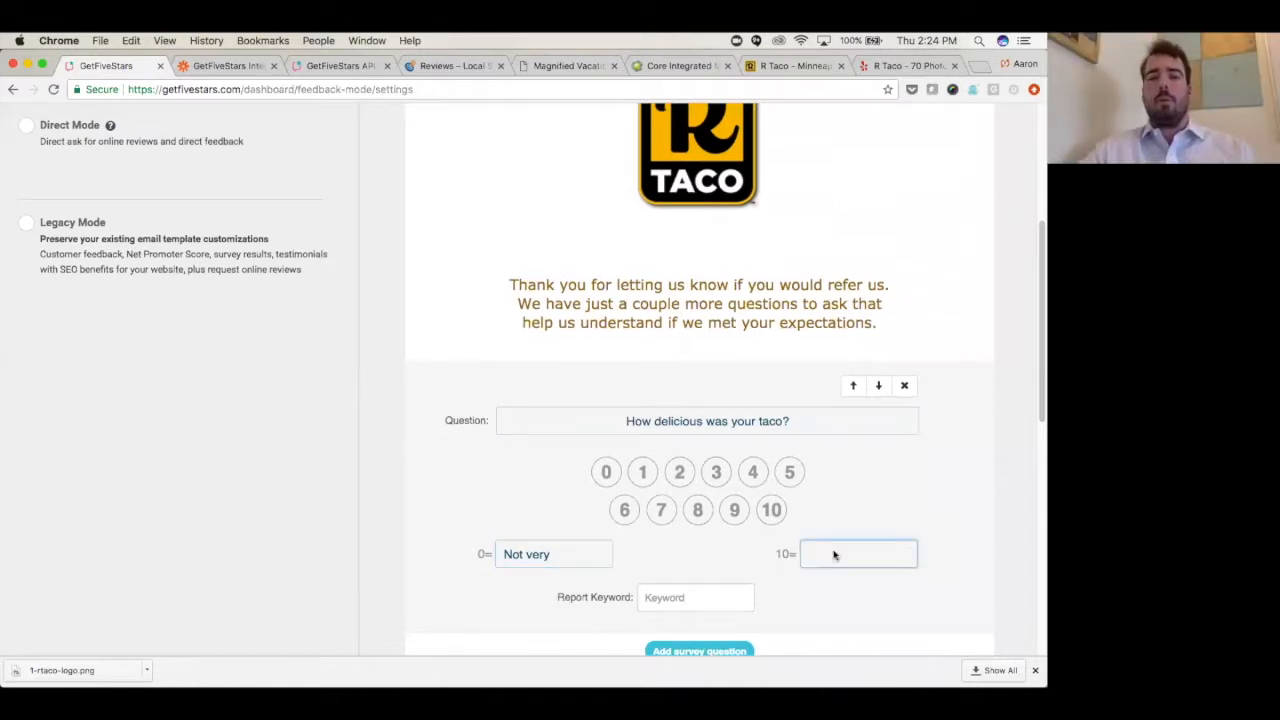
{"action": "type", "text": "so yummy!"}
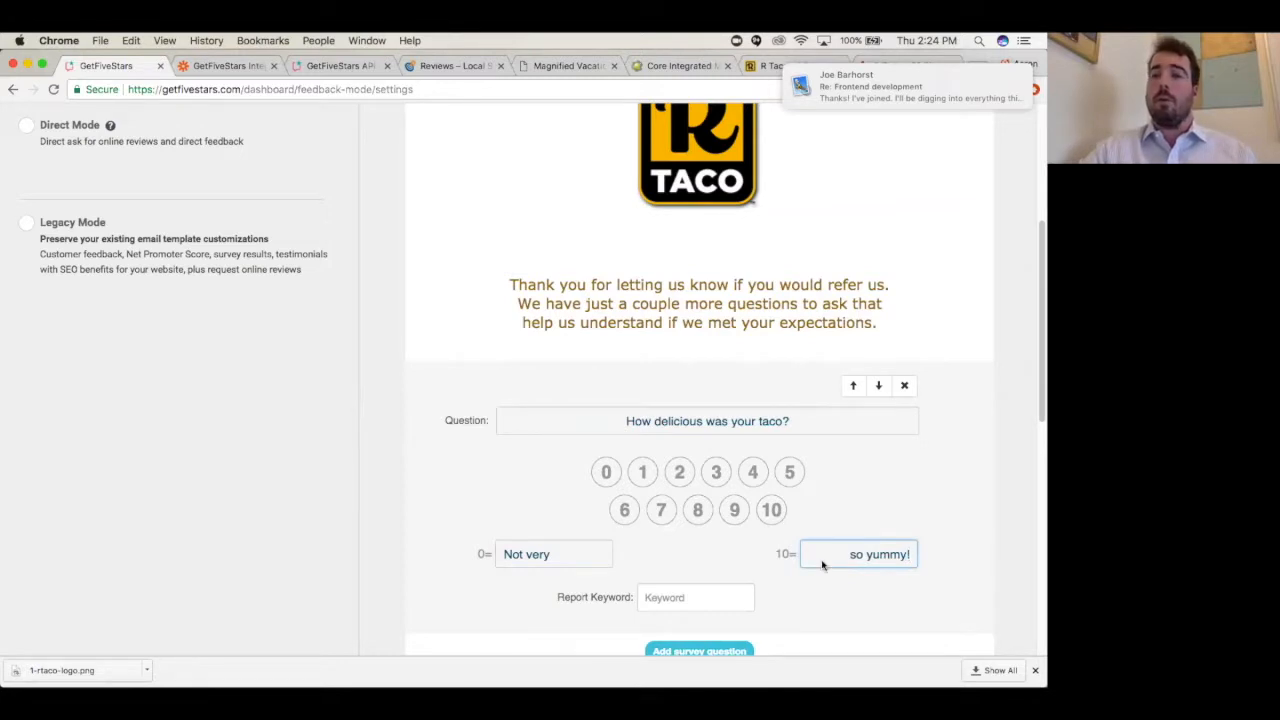
{"action": "triple_click", "coordinate": [855, 555]}
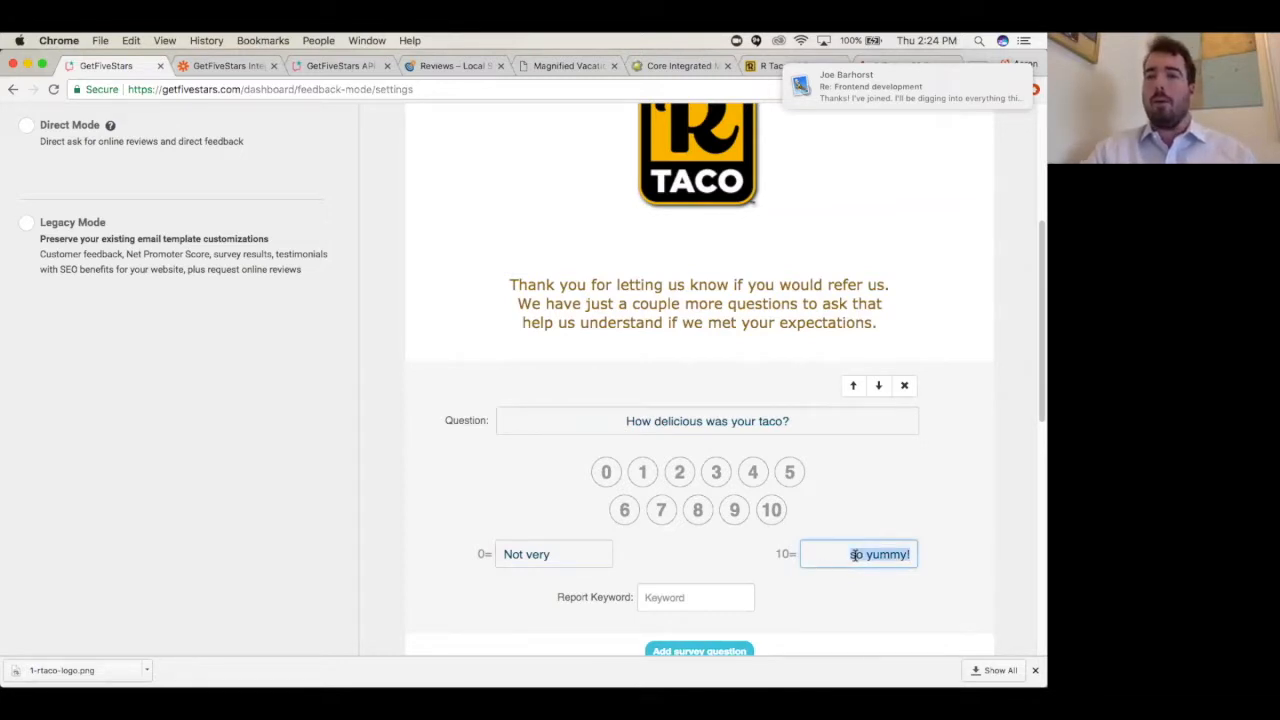
{"action": "key", "text": "Left"}
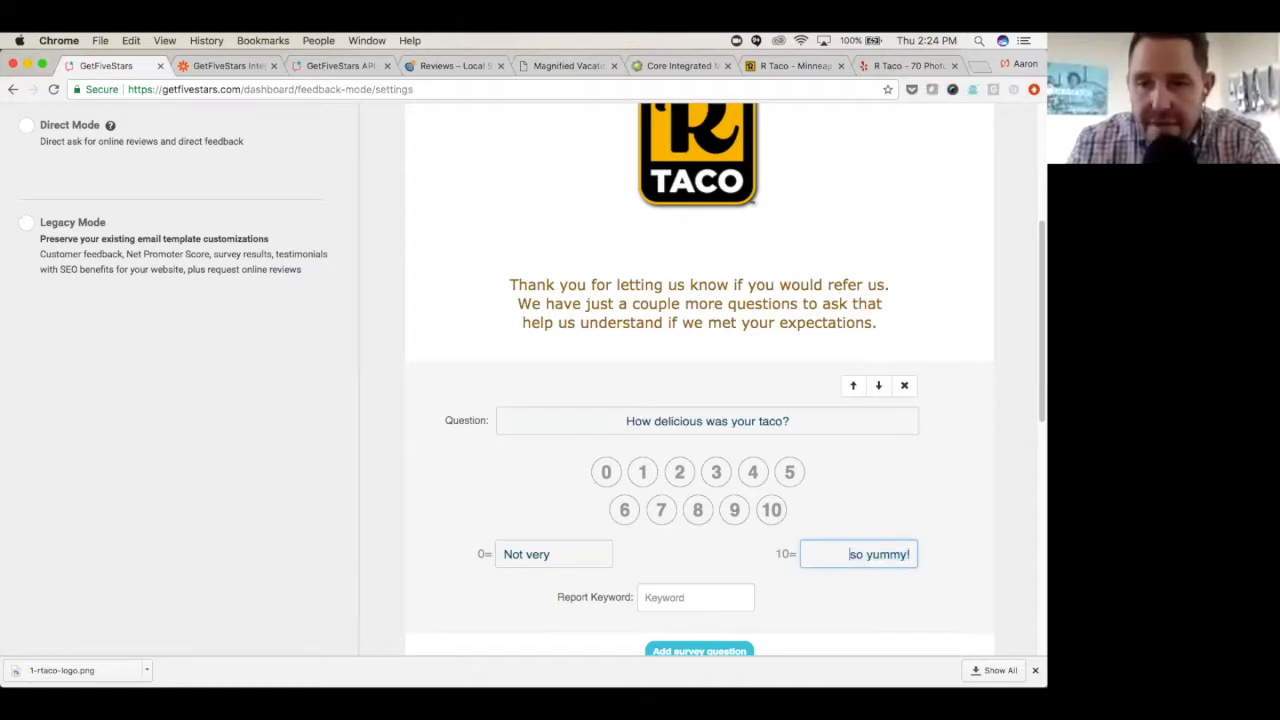
{"action": "triple_click", "coordinate": [858, 556]}
{"action": "type", "text": "S"}
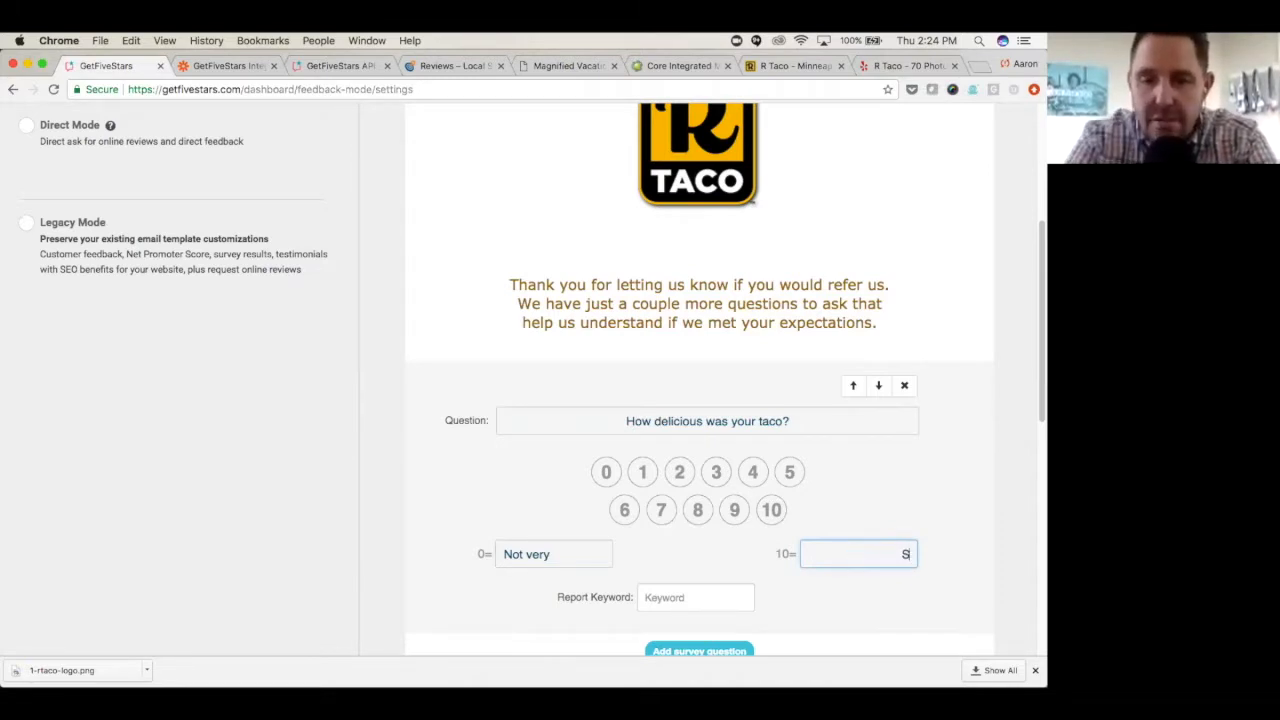
{"action": "type", "text": "o yumm"}
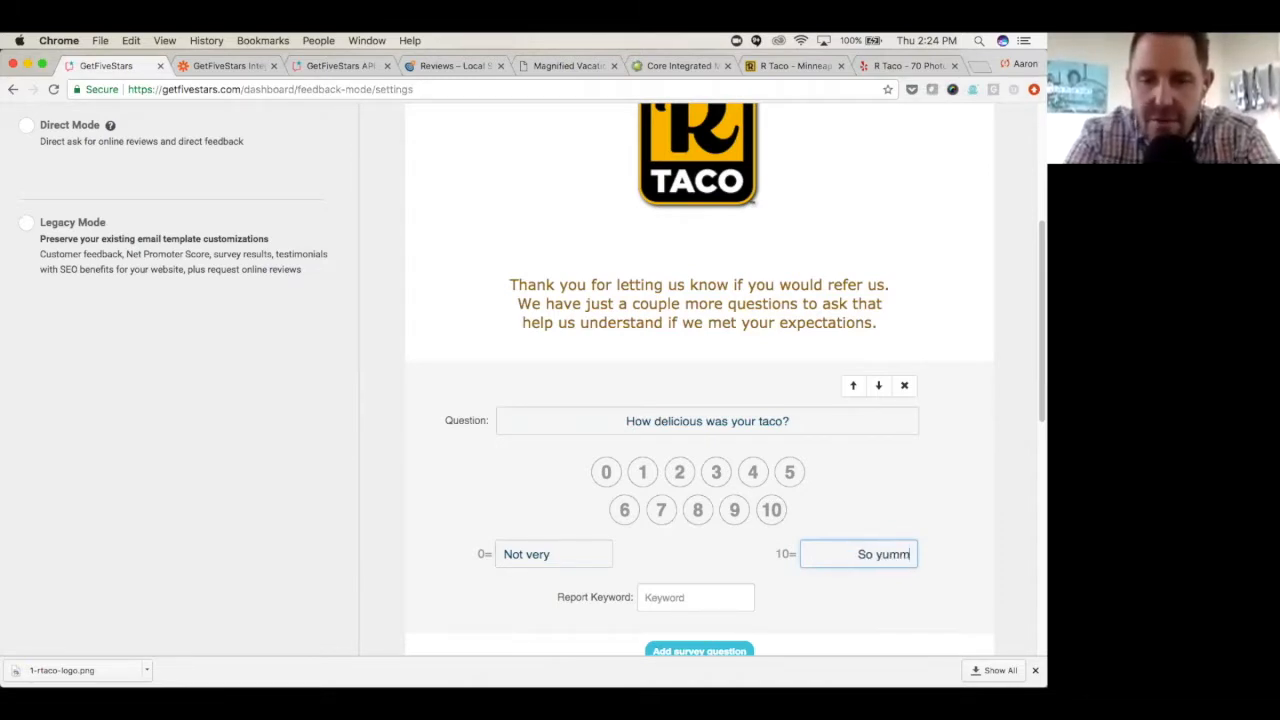
{"action": "type", "text": "y!"}
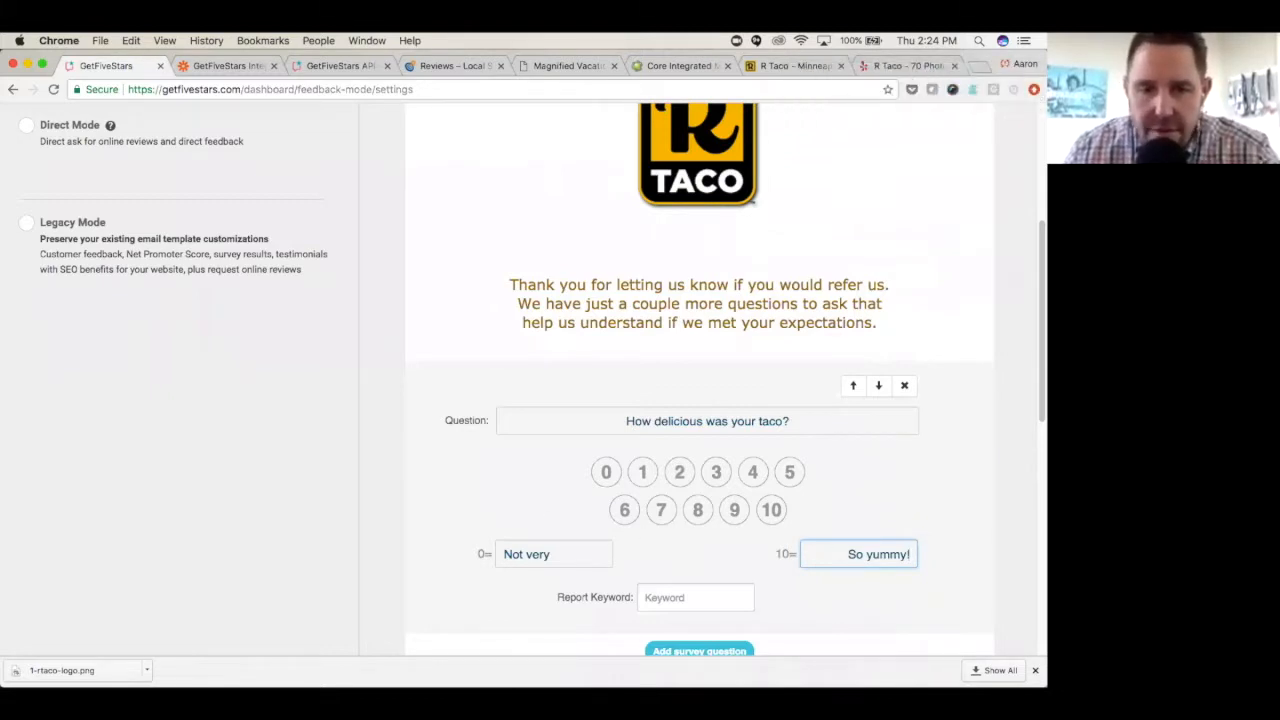
- Complete the rating label for 10 as "So yummy!" and quit the Mail application running in the background
{"action": "right_click", "coordinate": [243, 665]}
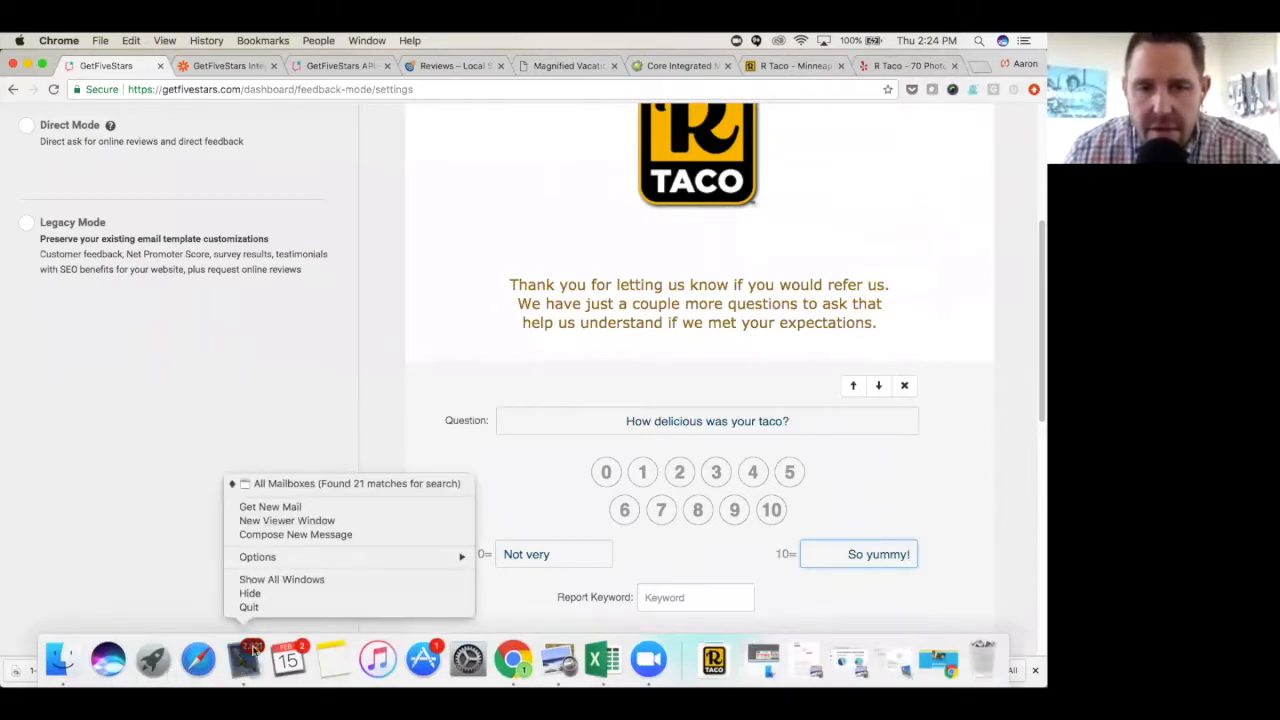
{"action": "left_click", "coordinate": [250, 608]}
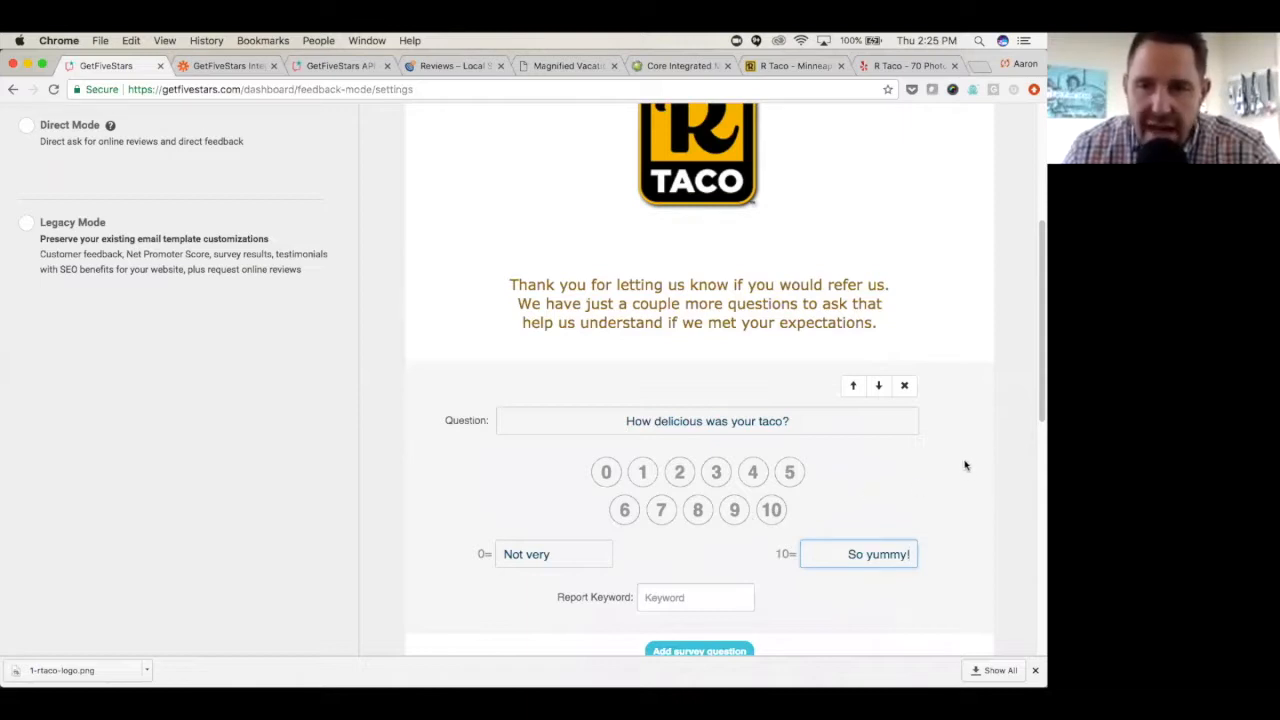
- Enter "Taco" as the survey question's report keyword and save the Feedback Landing Page
{"action": "scroll", "coordinate": [960, 457], "scroll_direction": "down", "scroll_amount": 2}
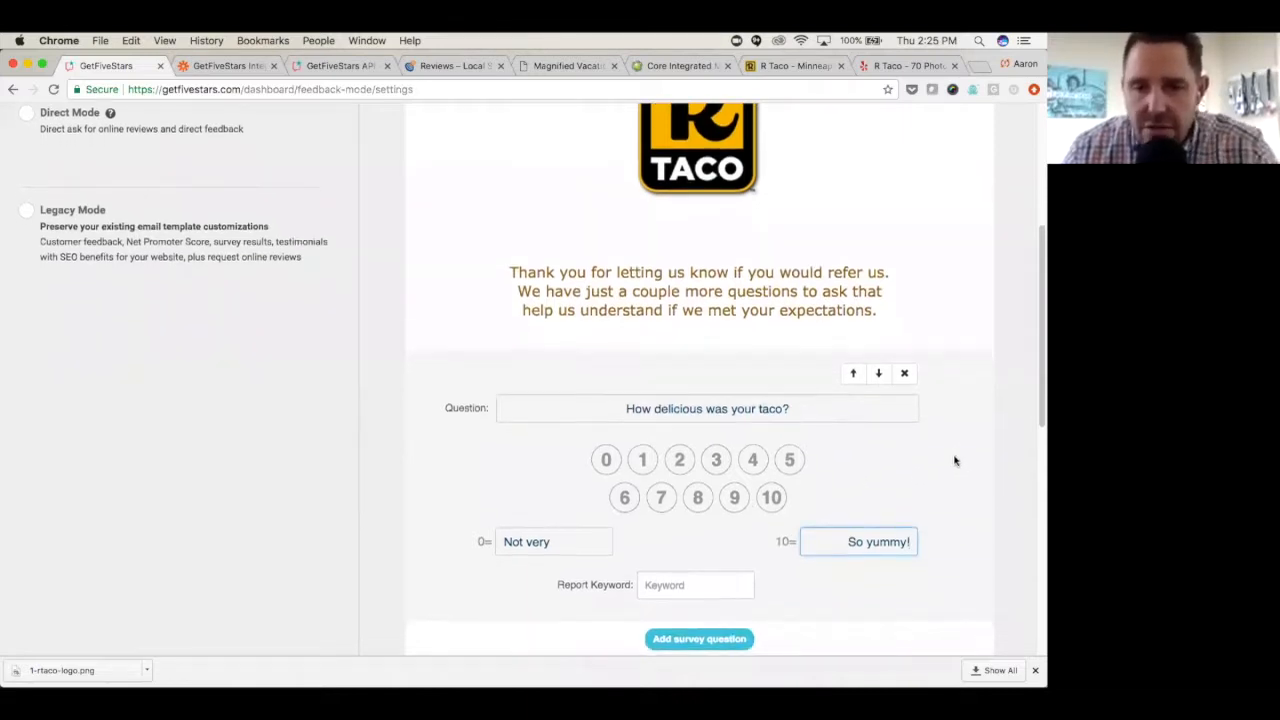
{"action": "left_click", "coordinate": [701, 576]}
{"action": "type", "text": "Taco"}
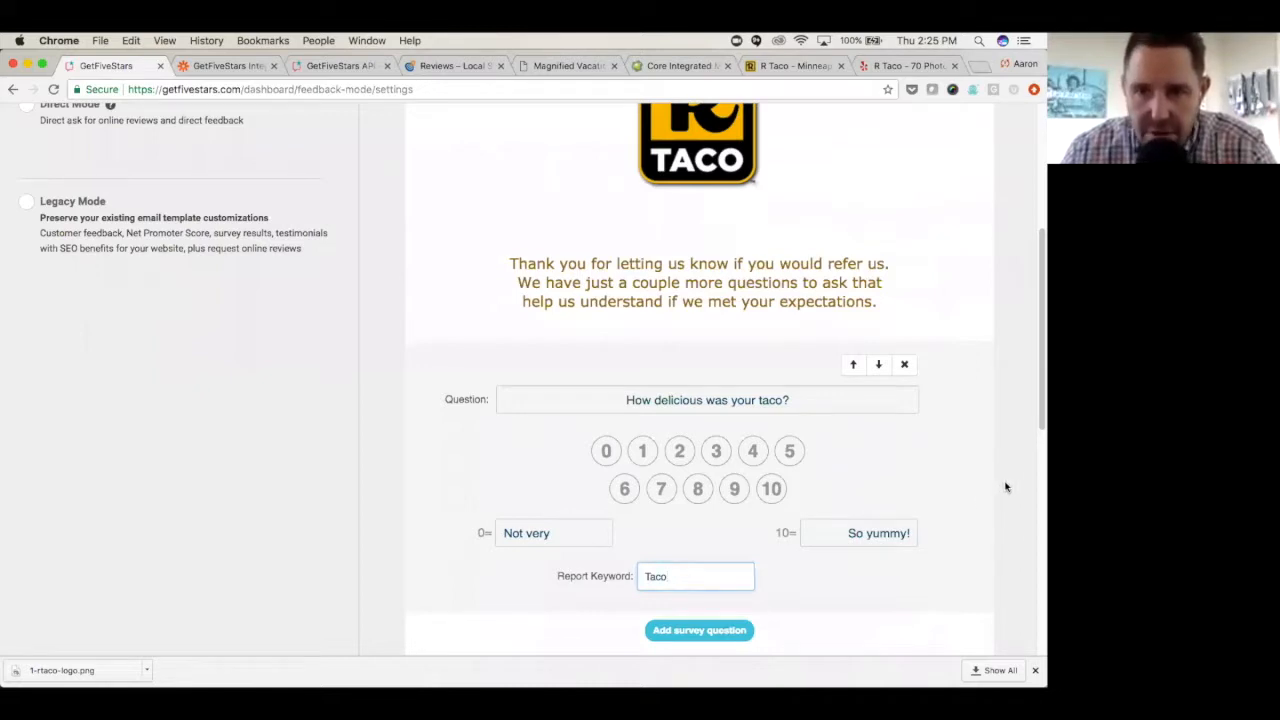
{"action": "scroll", "coordinate": [1011, 475], "scroll_direction": "down", "scroll_amount": 5}
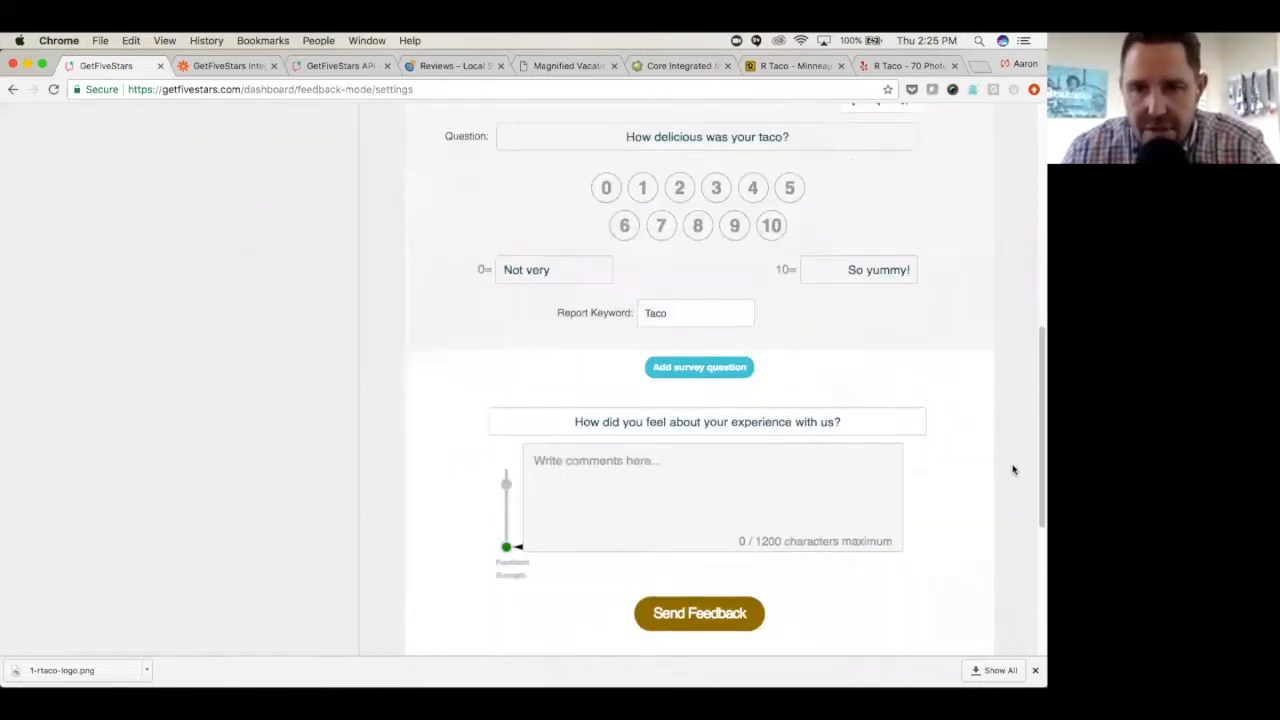
{"action": "scroll", "coordinate": [1011, 469], "scroll_direction": "down", "scroll_amount": 3}
{"action": "scroll", "coordinate": [1011, 469], "scroll_direction": "up", "scroll_amount": 2}
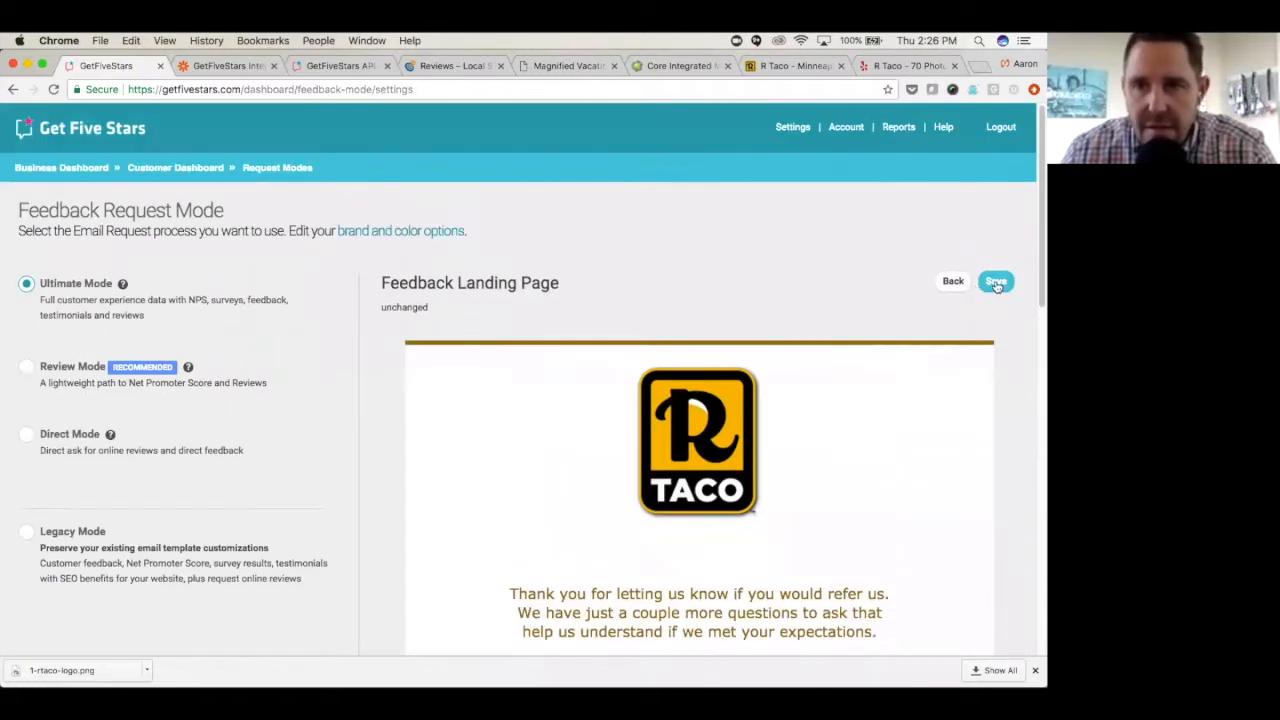
{"action": "left_click", "coordinate": [996, 283]}
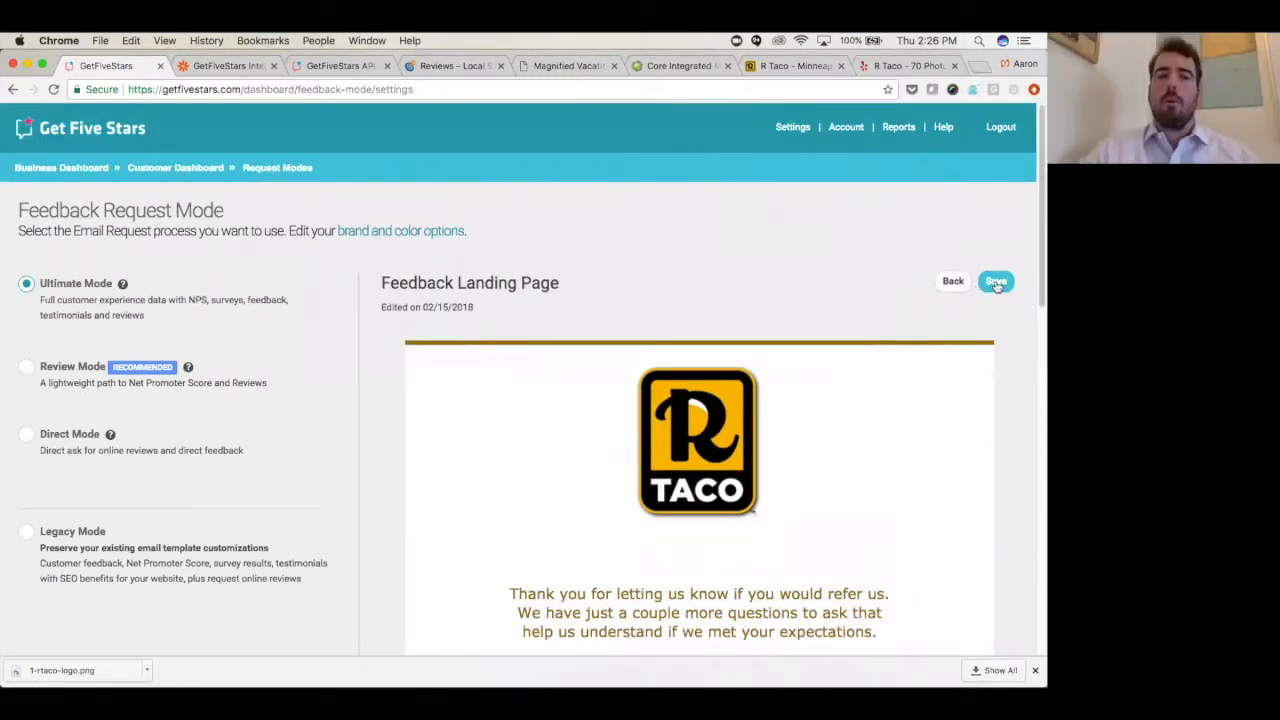
- Examine the Feedback Landing Page's survey question, report keyword and comment section, and return to the Ultimate Mode overview
{"action": "scroll", "coordinate": [860, 344], "scroll_direction": "down", "scroll_amount": 3}
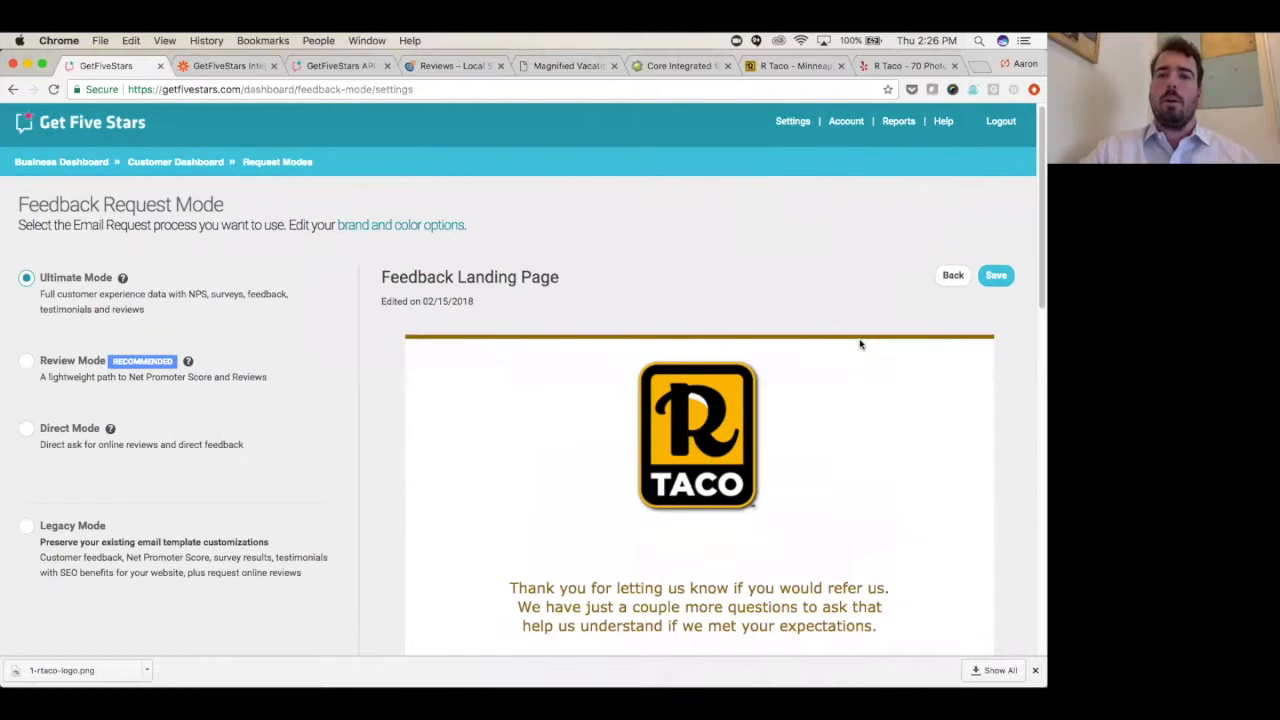
{"action": "scroll", "coordinate": [860, 344], "scroll_direction": "down", "scroll_amount": 3}
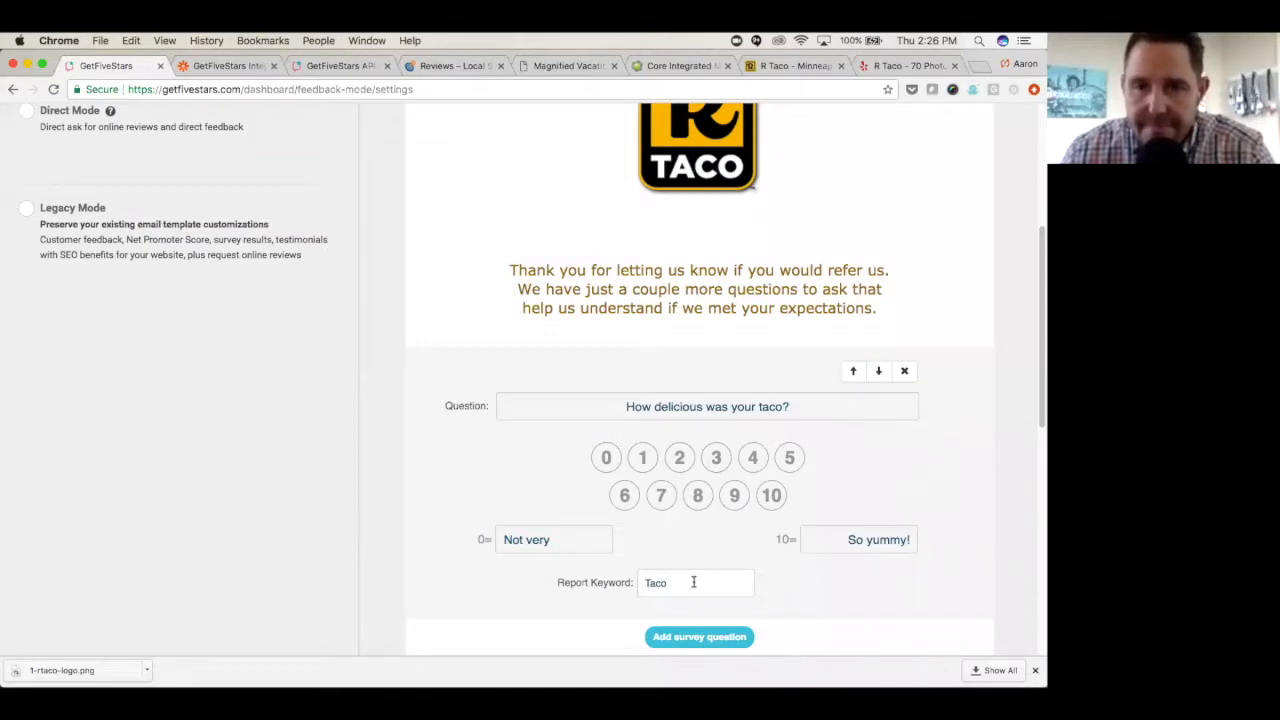
{"action": "scroll", "coordinate": [668, 570], "scroll_direction": "down", "scroll_amount": 2}
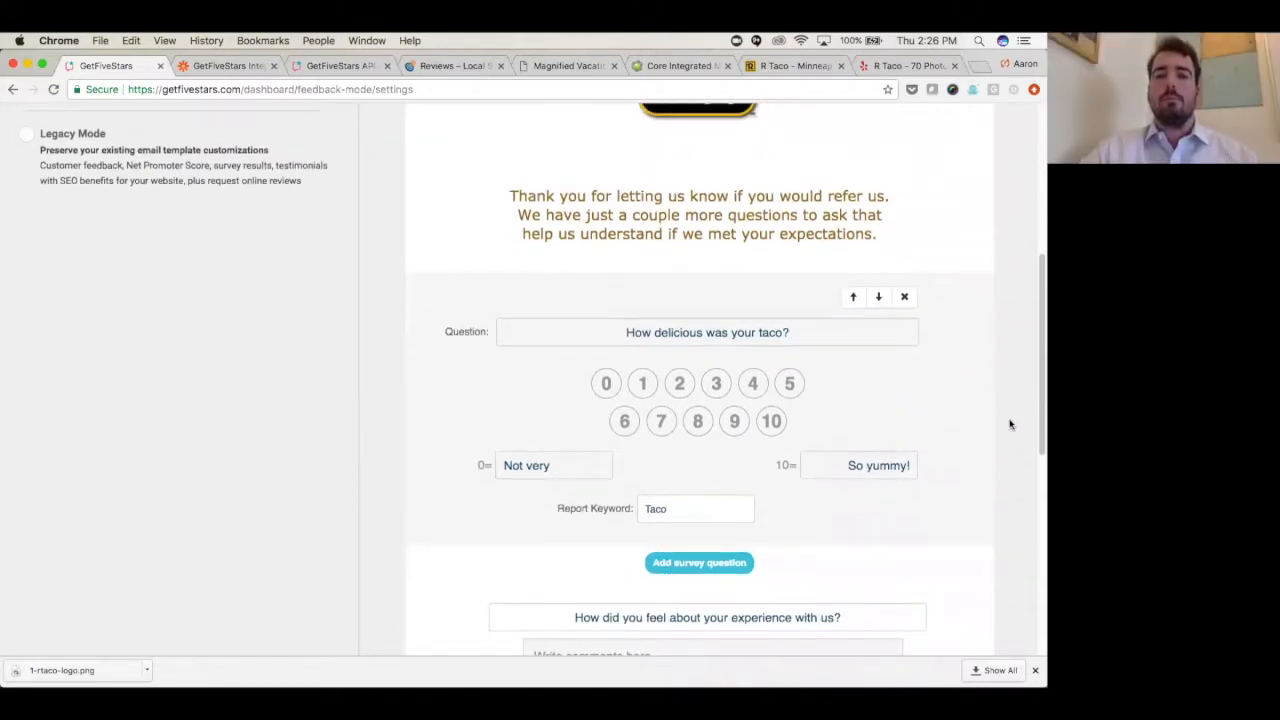
{"action": "scroll", "coordinate": [1002, 428], "scroll_direction": "down", "scroll_amount": 10}
{"action": "scroll", "coordinate": [1002, 434], "scroll_direction": "down", "scroll_amount": 2}
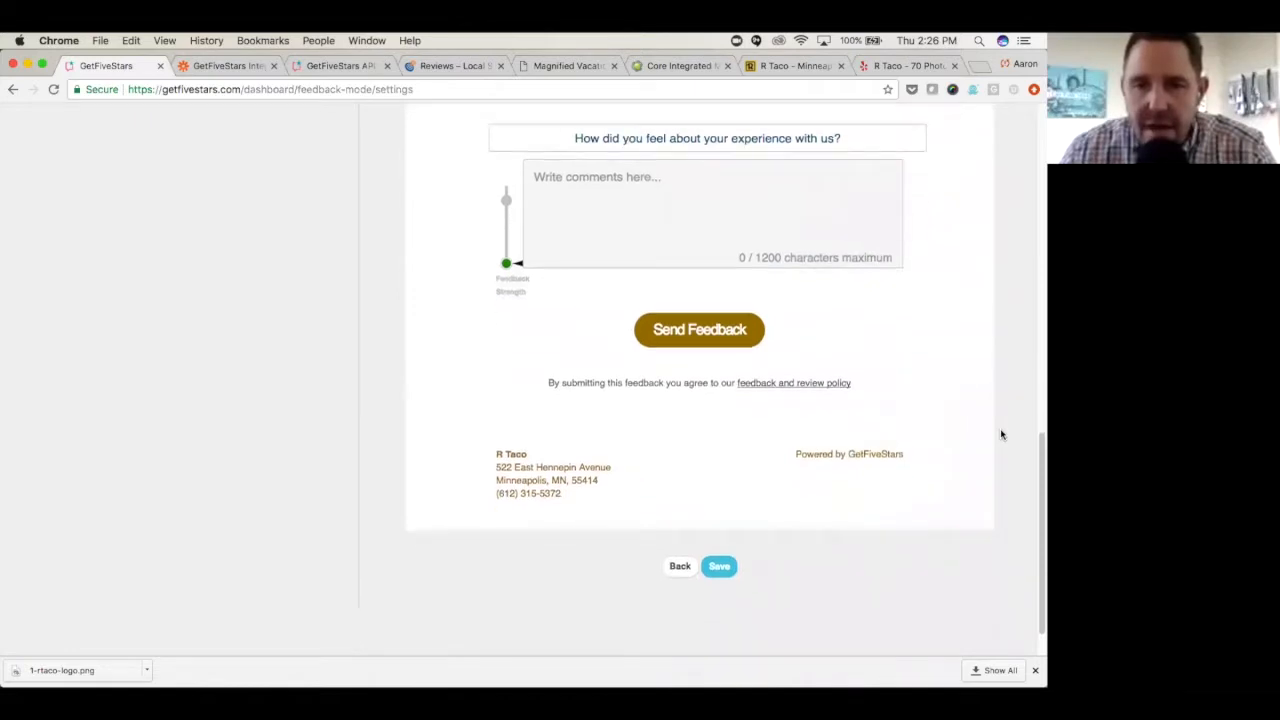
{"action": "scroll", "coordinate": [998, 434], "scroll_direction": "up", "scroll_amount": 15}
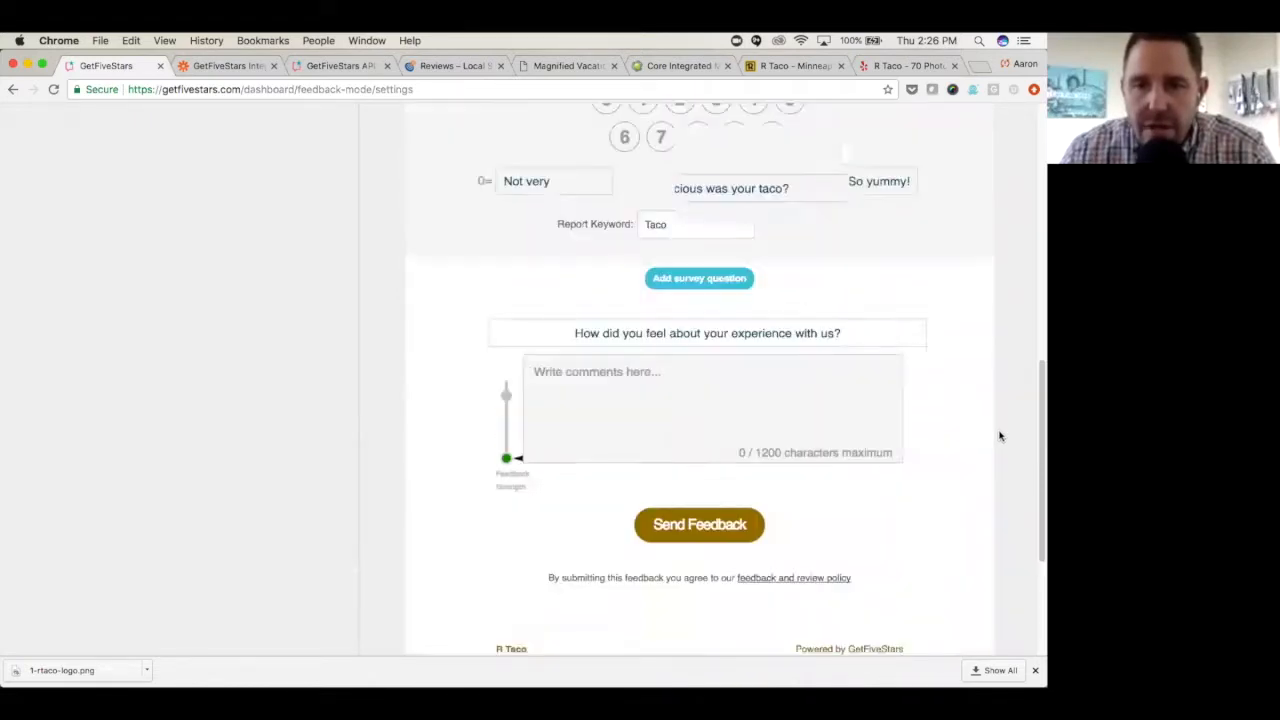
{"action": "scroll", "coordinate": [998, 434], "scroll_direction": "down", "scroll_amount": 2}
{"action": "scroll", "coordinate": [722, 522], "scroll_direction": "down", "scroll_amount": 4}
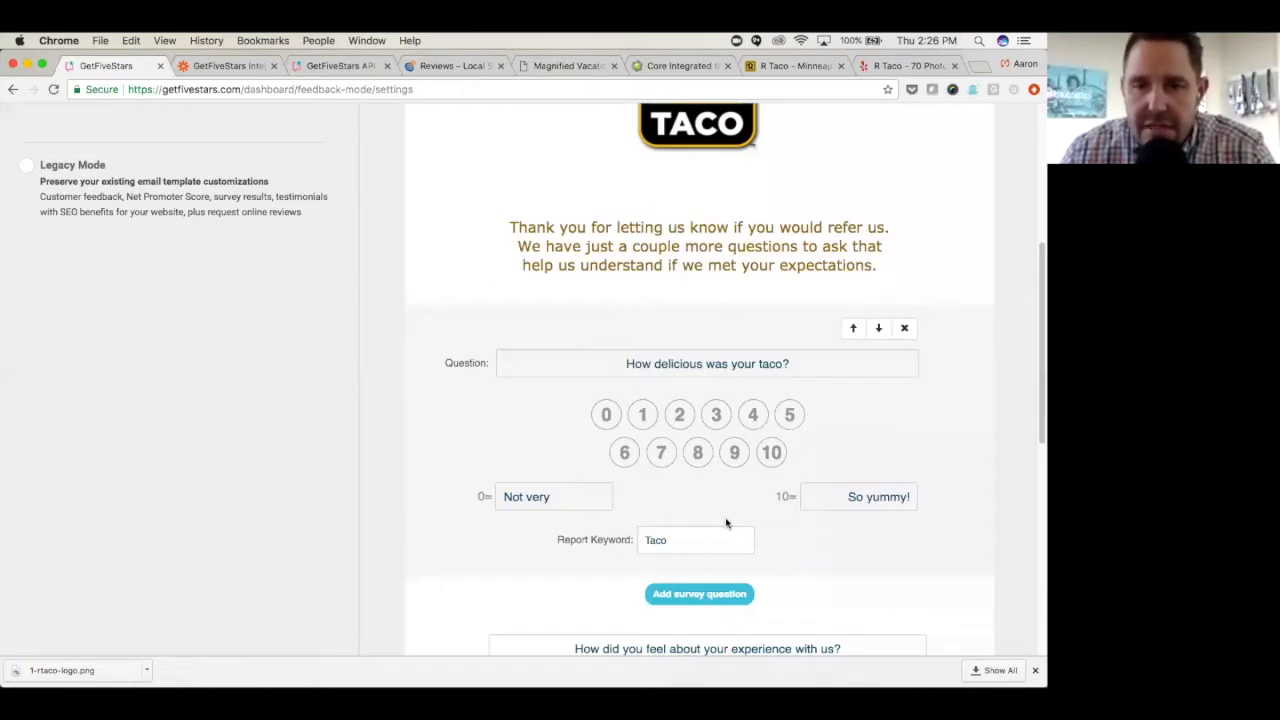
{"action": "scroll", "coordinate": [726, 520], "scroll_direction": "up", "scroll_amount": 8}
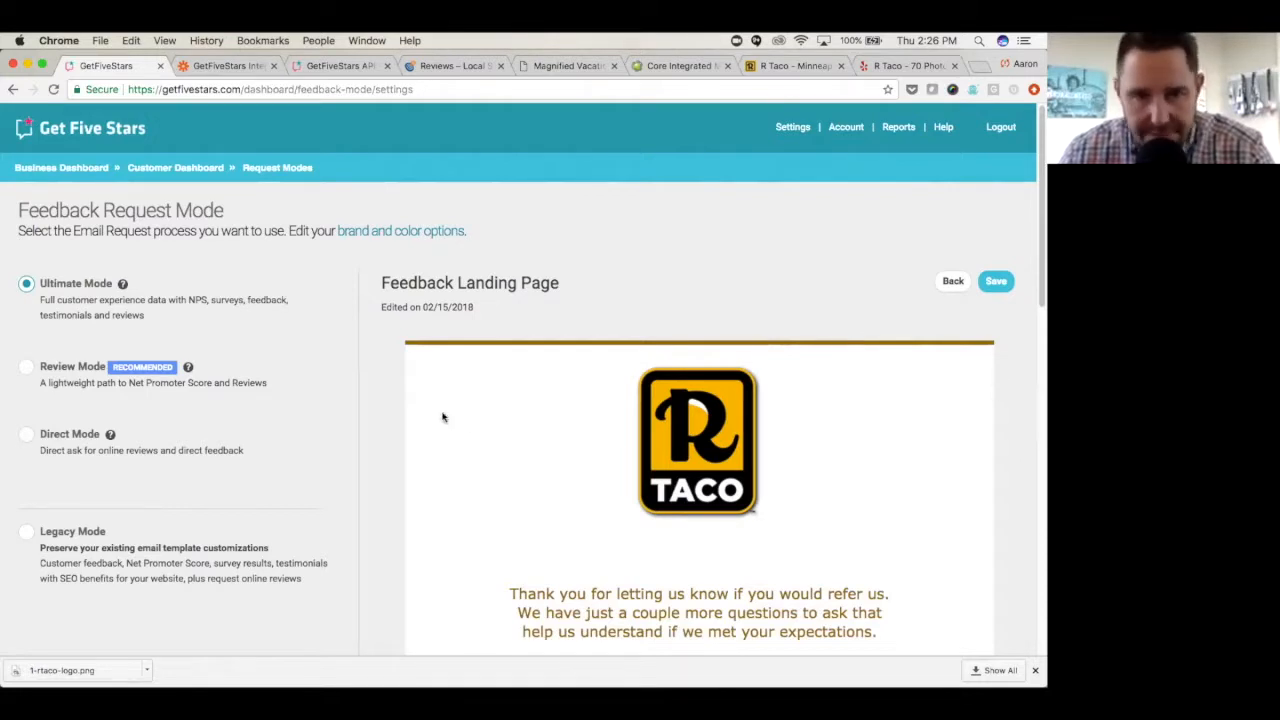
{"action": "scroll", "coordinate": [380, 362], "scroll_direction": "down", "scroll_amount": 1}
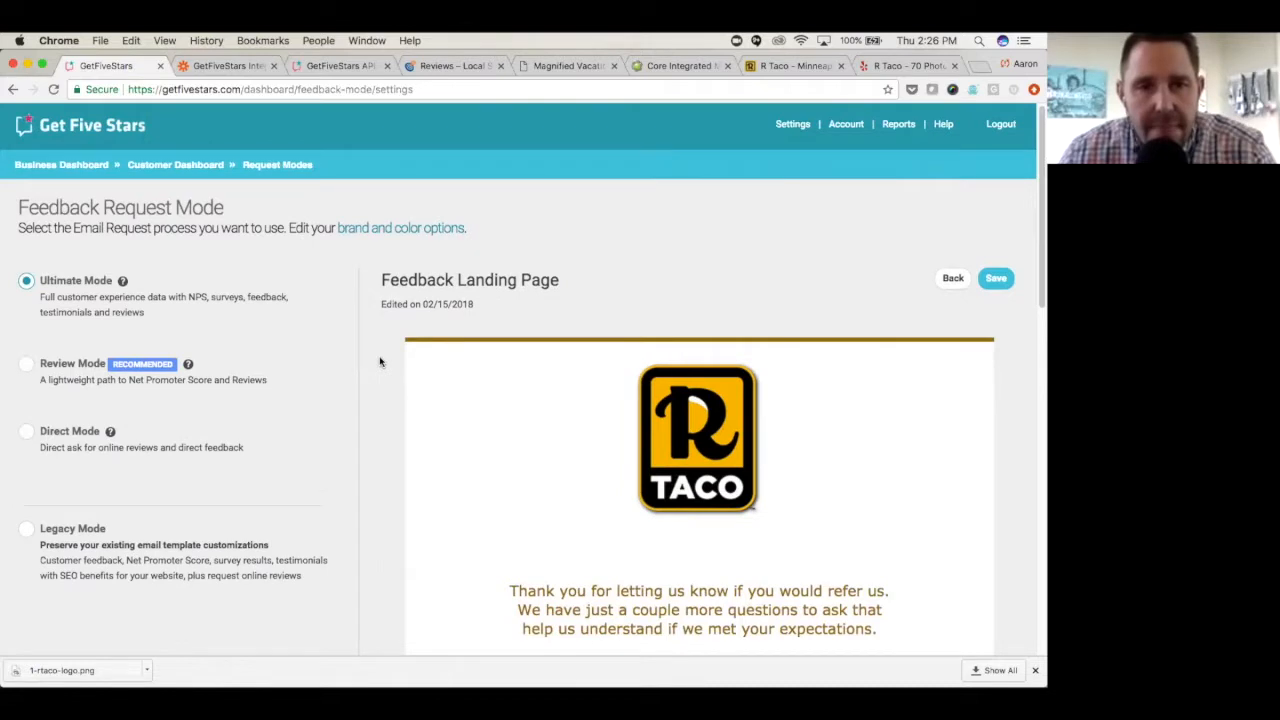
{"action": "scroll", "coordinate": [380, 362], "scroll_direction": "down", "scroll_amount": 1}
{"action": "left_click", "coordinate": [949, 263]}
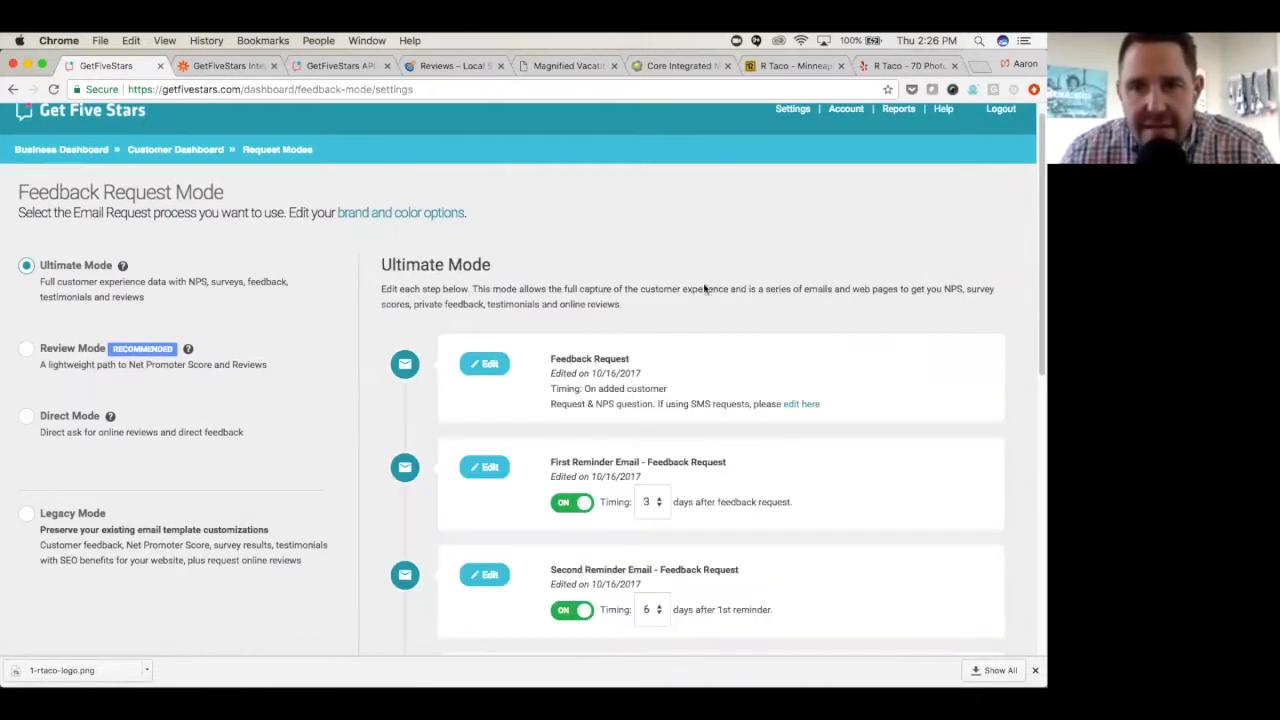
- View the Positive Email – Review Request template with its review links, and return to the Ultimate Mode overview
{"action": "scroll", "coordinate": [520, 365], "scroll_direction": "down", "scroll_amount": 8}
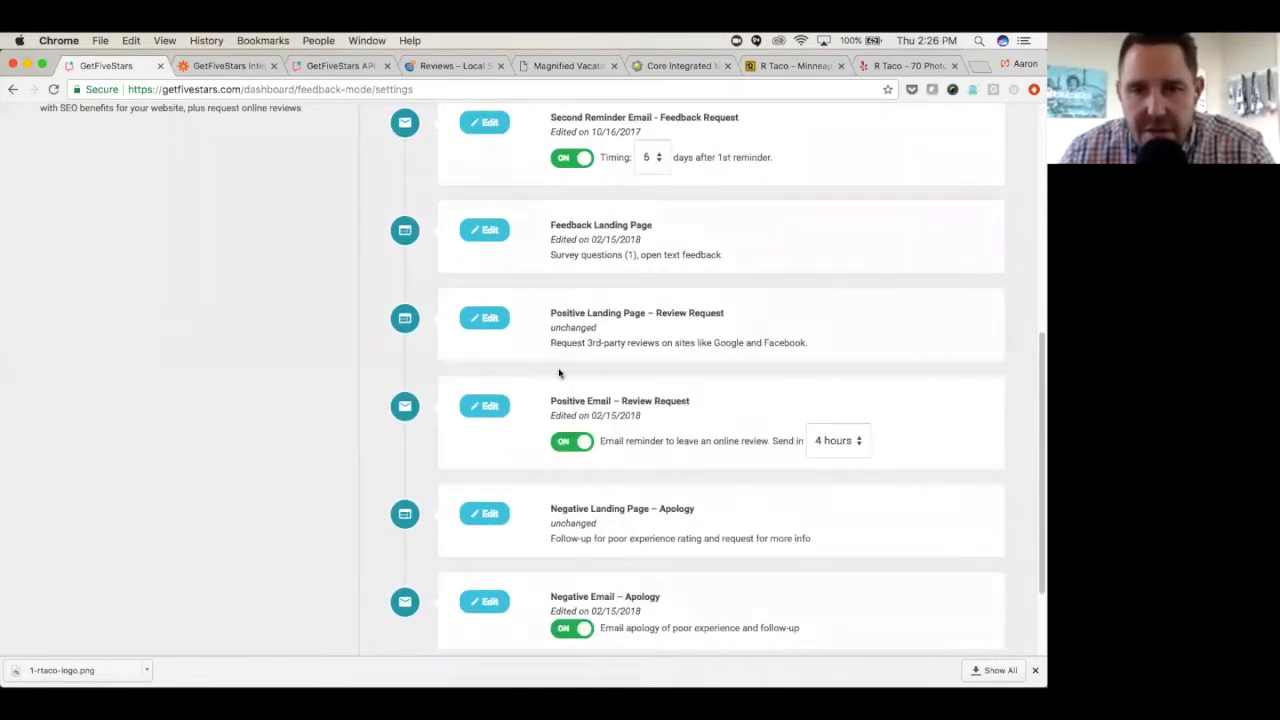
{"action": "left_click", "coordinate": [489, 406]}
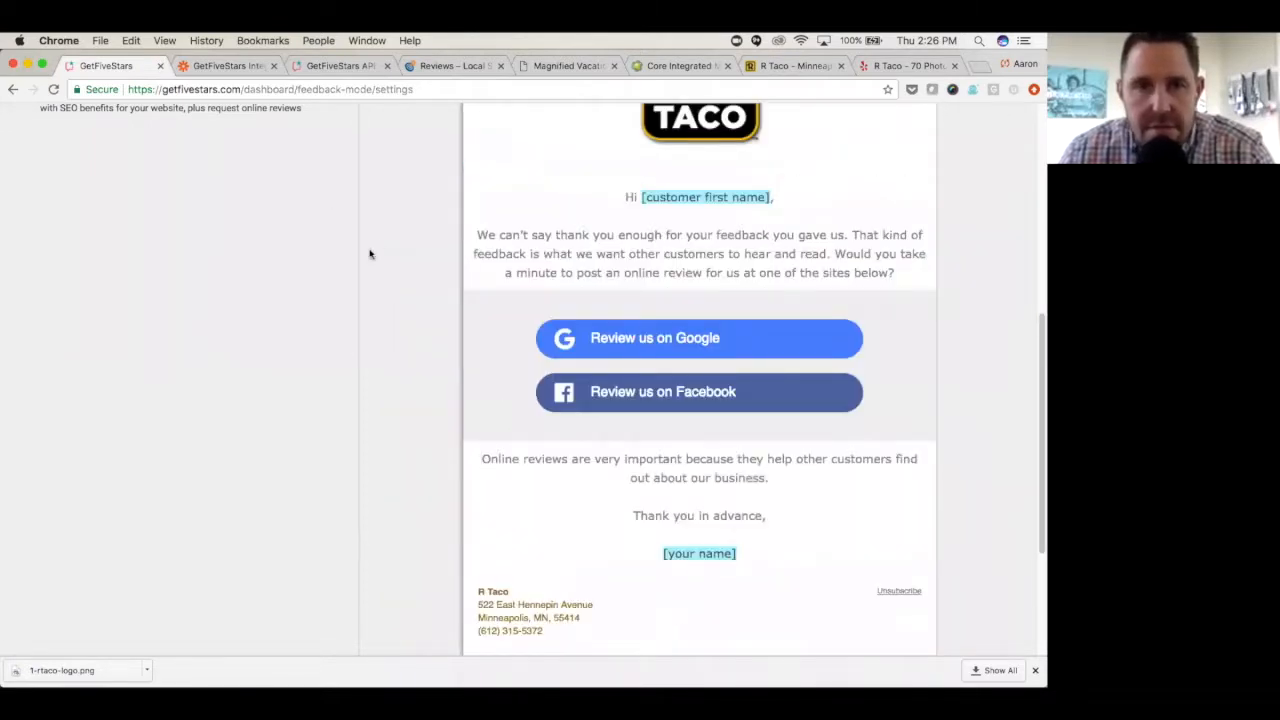
{"action": "scroll", "coordinate": [369, 254], "scroll_direction": "up", "scroll_amount": 8}
{"action": "left_click", "coordinate": [951, 281]}
- Open the Positive Landing Page – Review Request and examine its thank-you text, copyable review and review site links
{"action": "scroll", "coordinate": [544, 456], "scroll_direction": "down", "scroll_amount": 2}
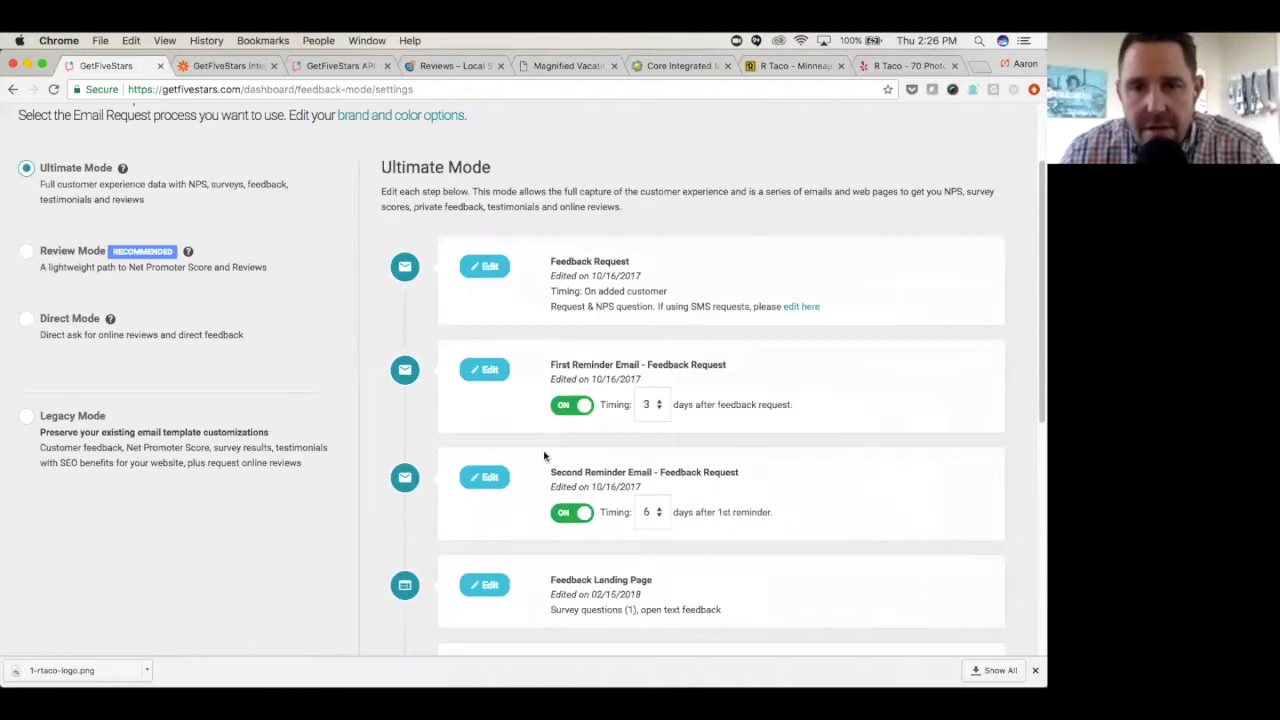
{"action": "scroll", "coordinate": [540, 460], "scroll_direction": "down", "scroll_amount": 3}
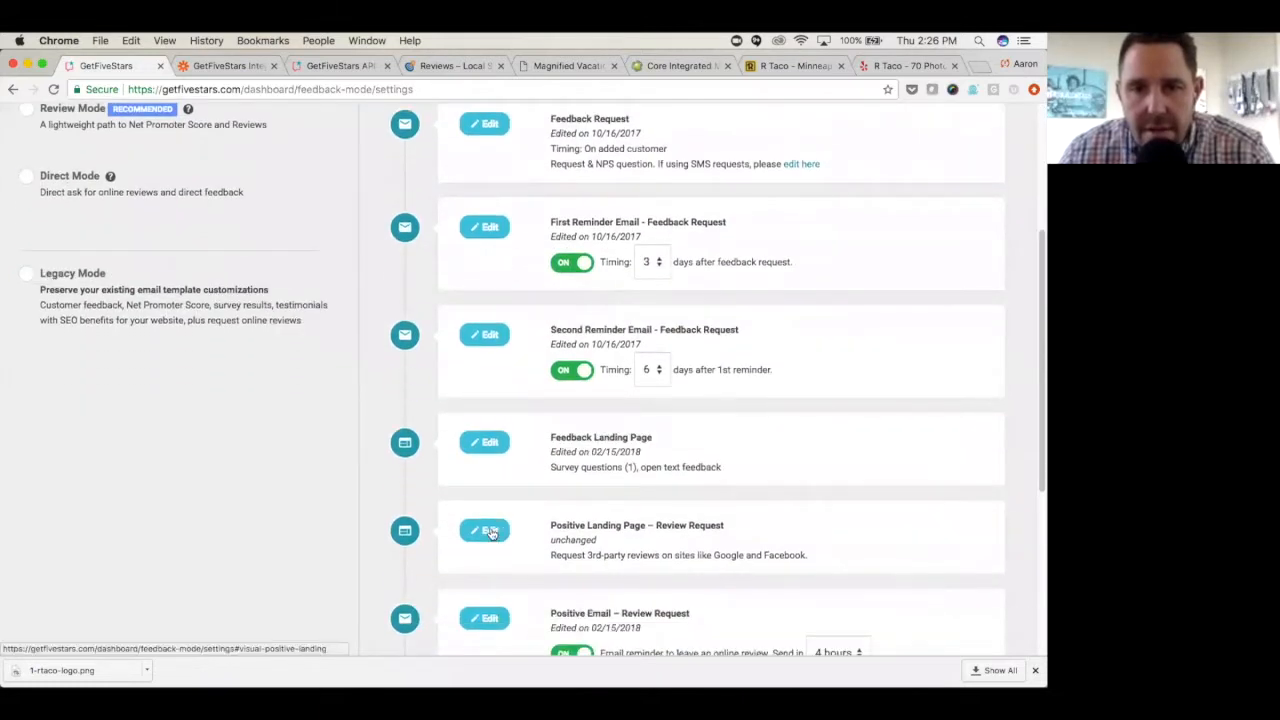
{"action": "left_click", "coordinate": [489, 531]}
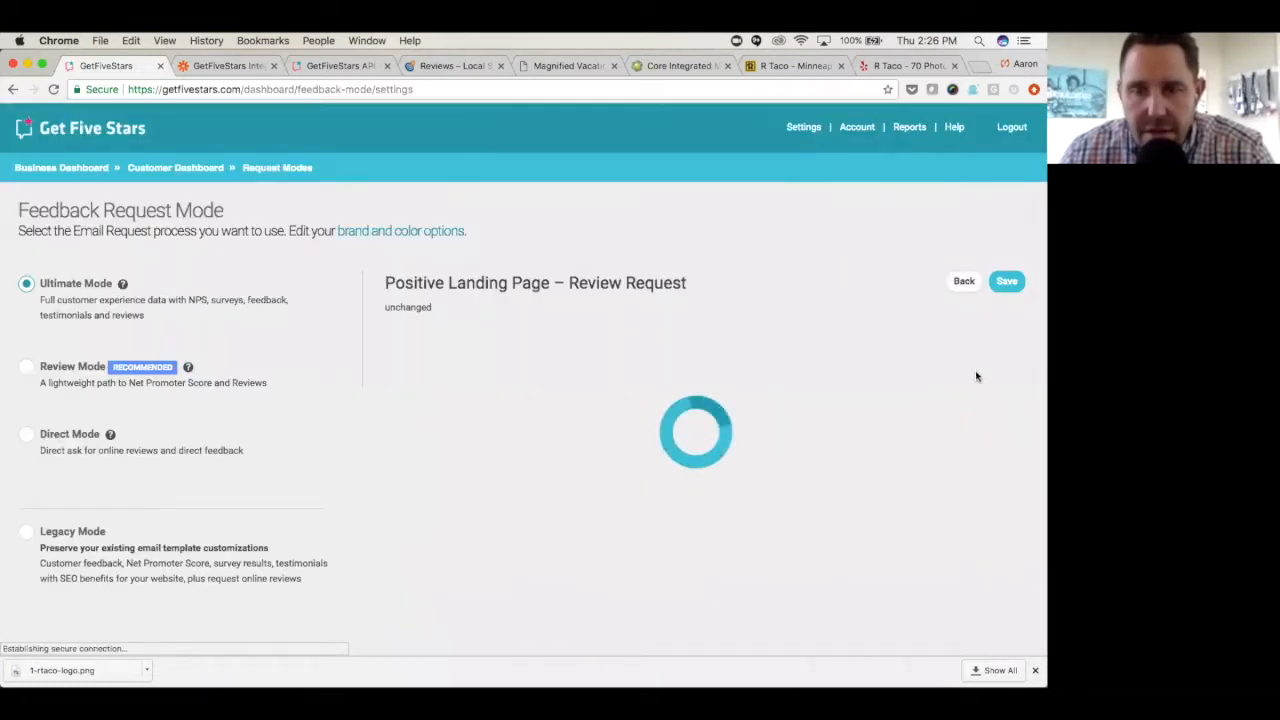
{"action": "scroll", "coordinate": [900, 378], "scroll_direction": "down", "scroll_amount": 1}
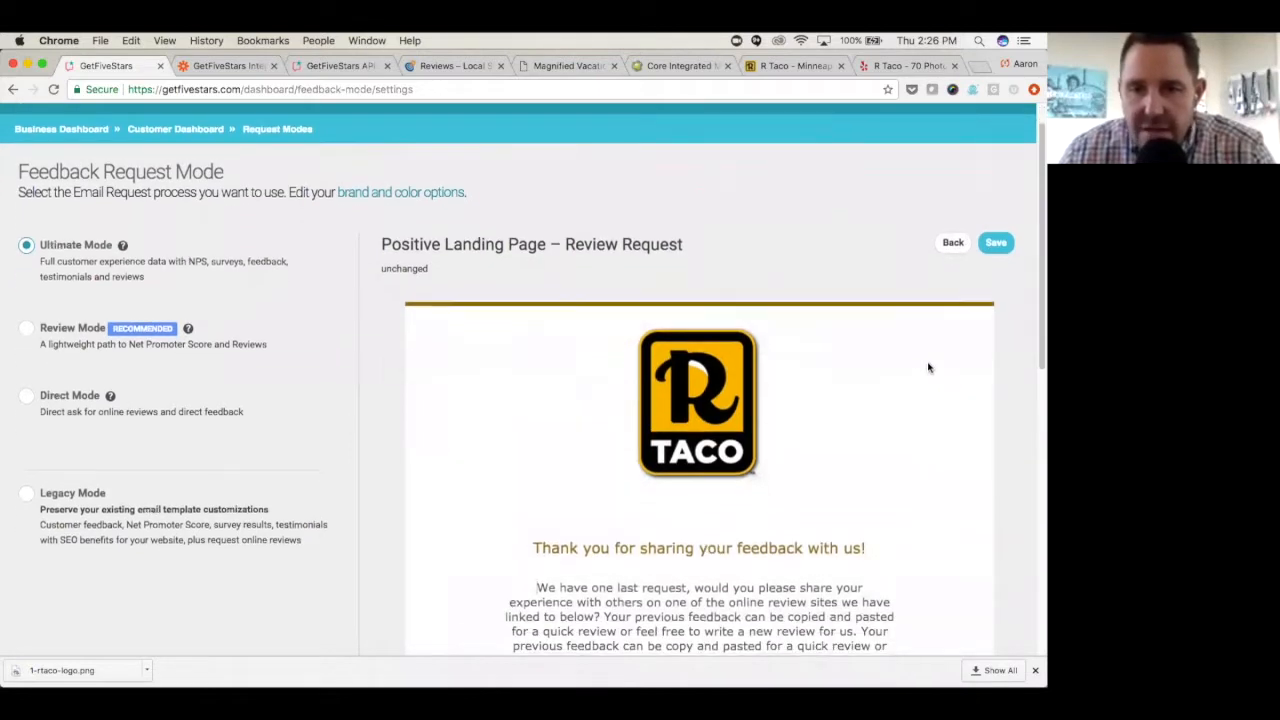
{"action": "scroll", "coordinate": [928, 368], "scroll_direction": "down", "scroll_amount": 6}
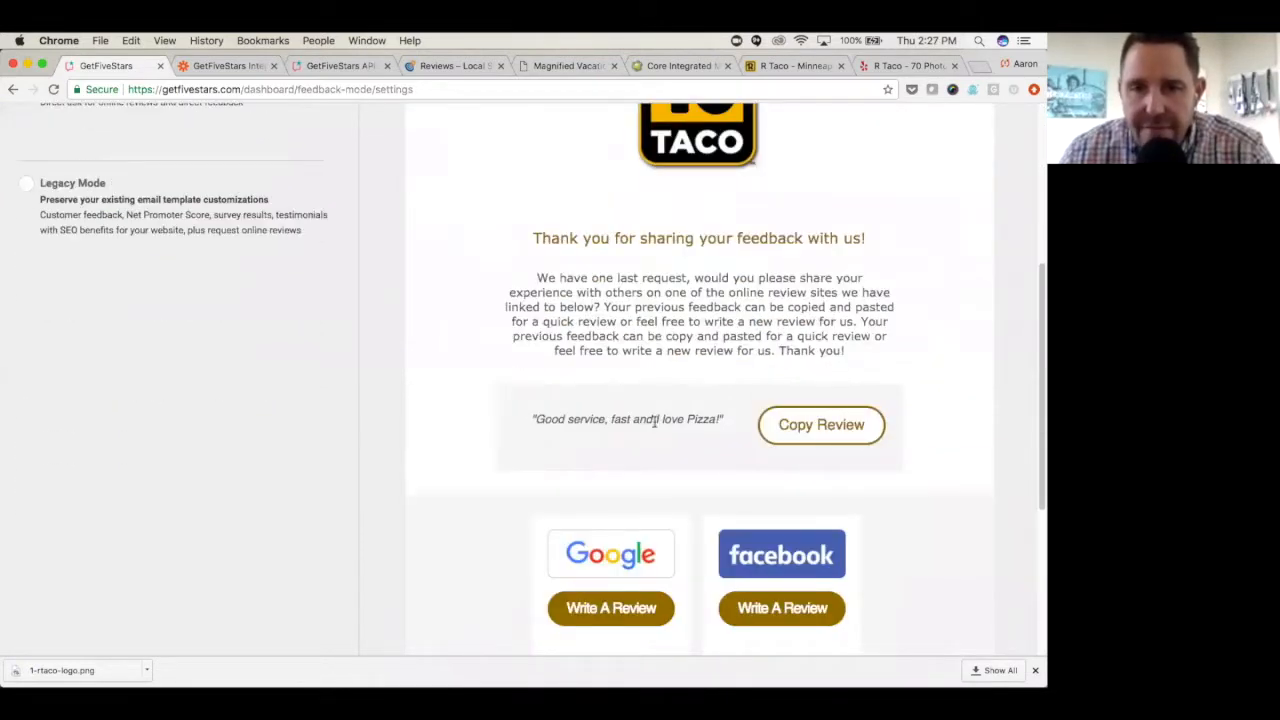
{"action": "scroll", "coordinate": [689, 417], "scroll_direction": "down", "scroll_amount": 1}
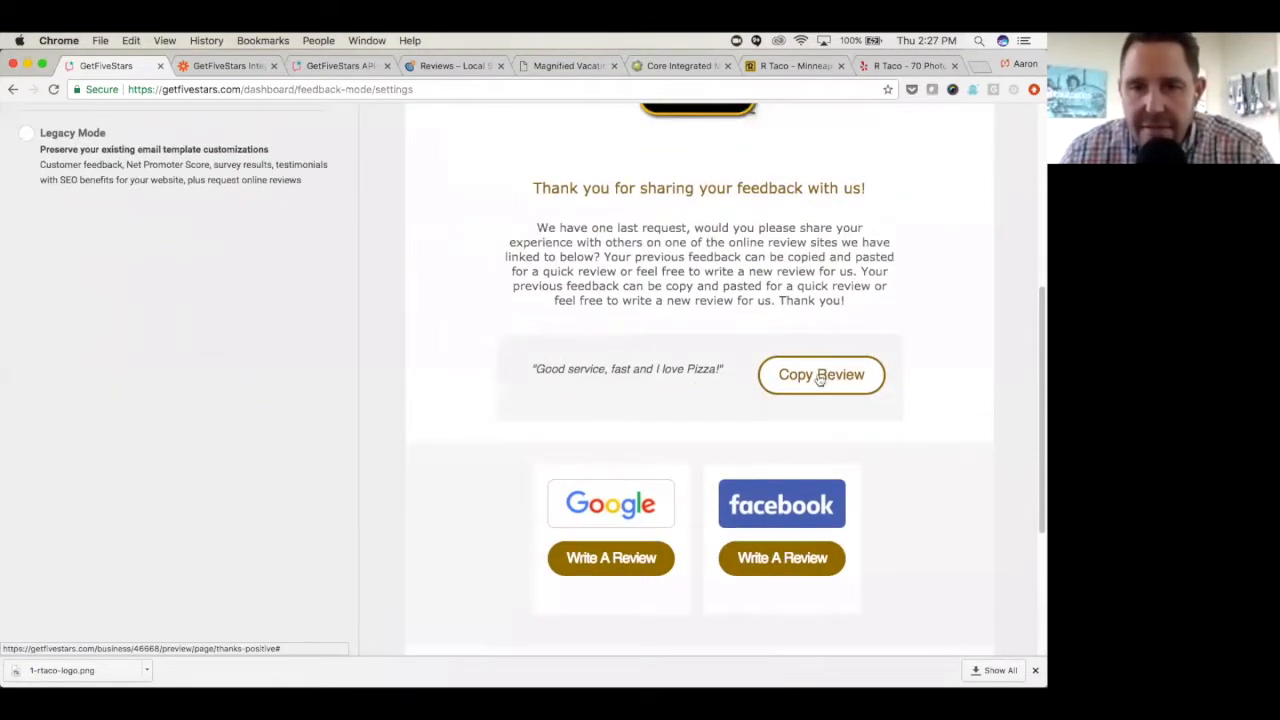
{"action": "scroll", "coordinate": [820, 378], "scroll_direction": "down", "scroll_amount": 2}
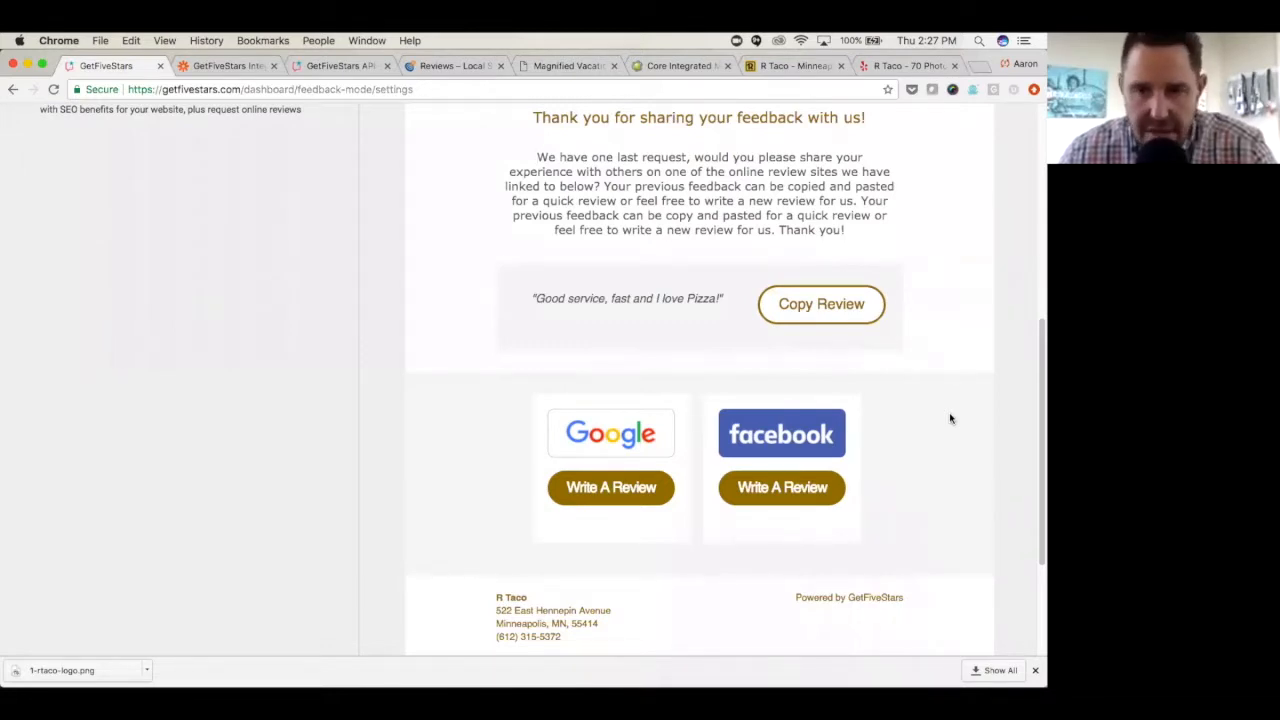
{"action": "scroll", "coordinate": [949, 418], "scroll_direction": "up", "scroll_amount": 3}
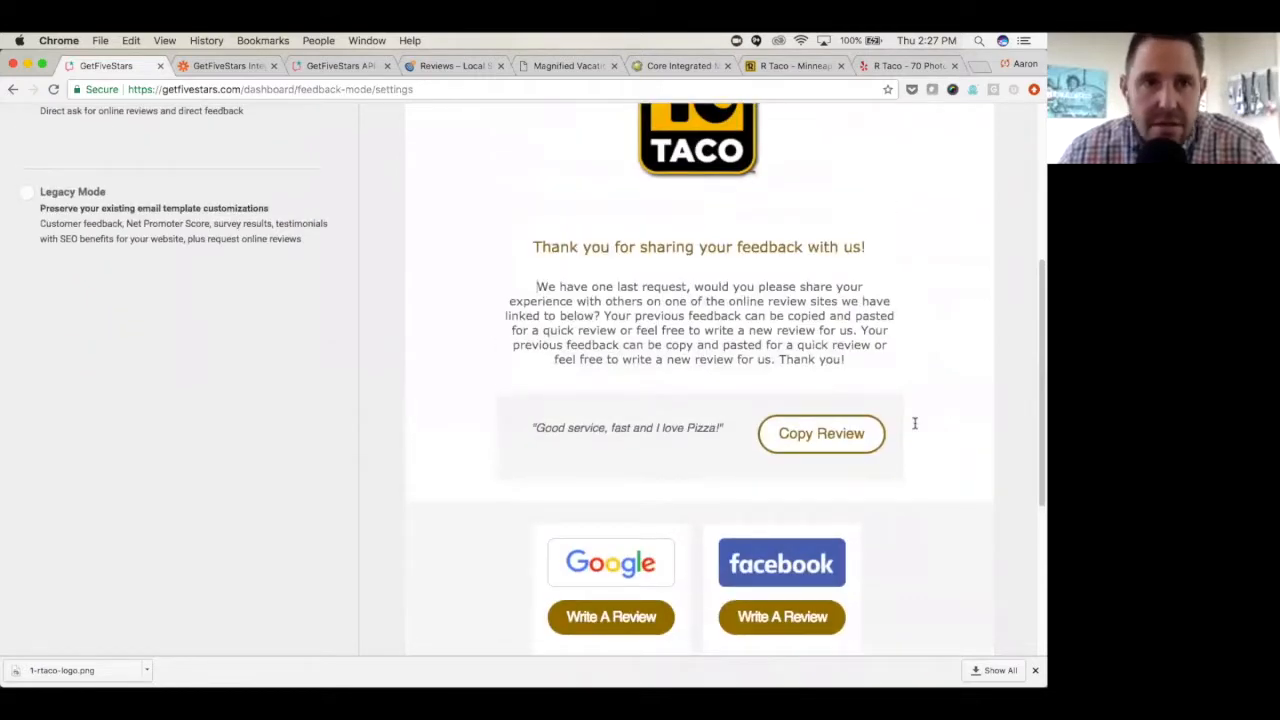
{"action": "scroll", "coordinate": [914, 423], "scroll_direction": "up", "scroll_amount": 6}
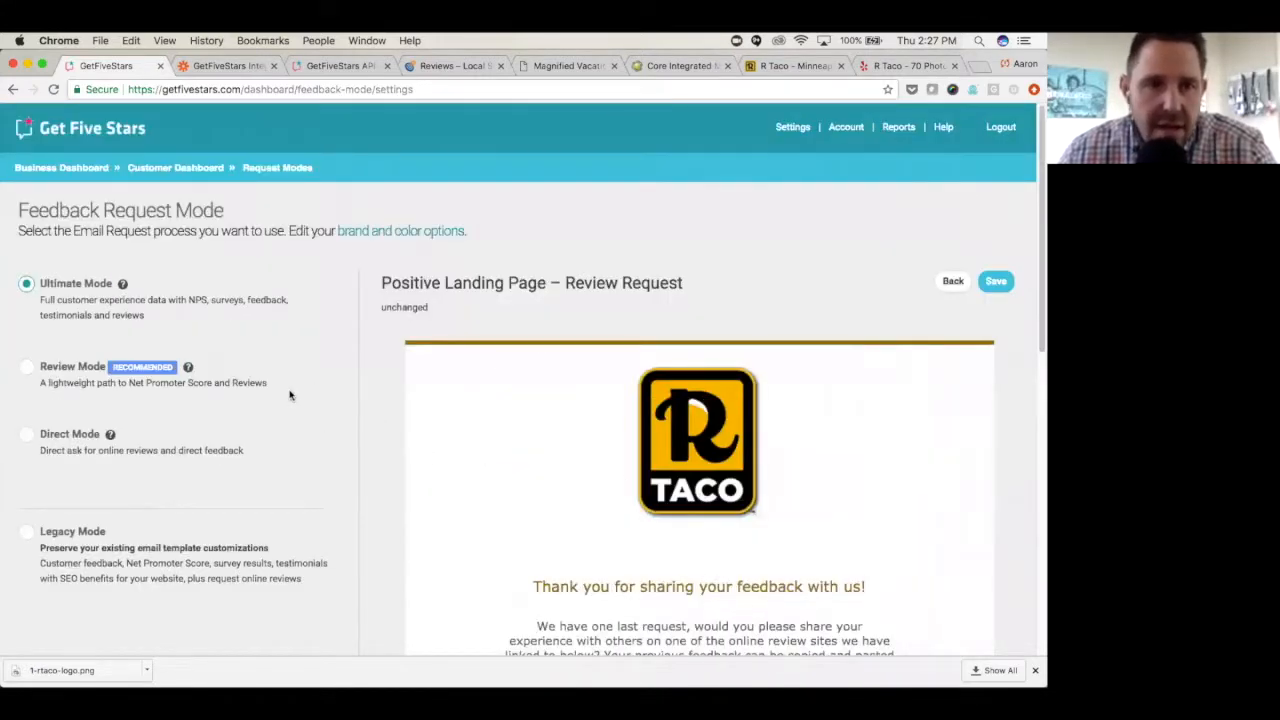
- Switch the feedback request mode to Review Mode and look through its emails and landing pages
{"action": "left_click", "coordinate": [27, 368]}
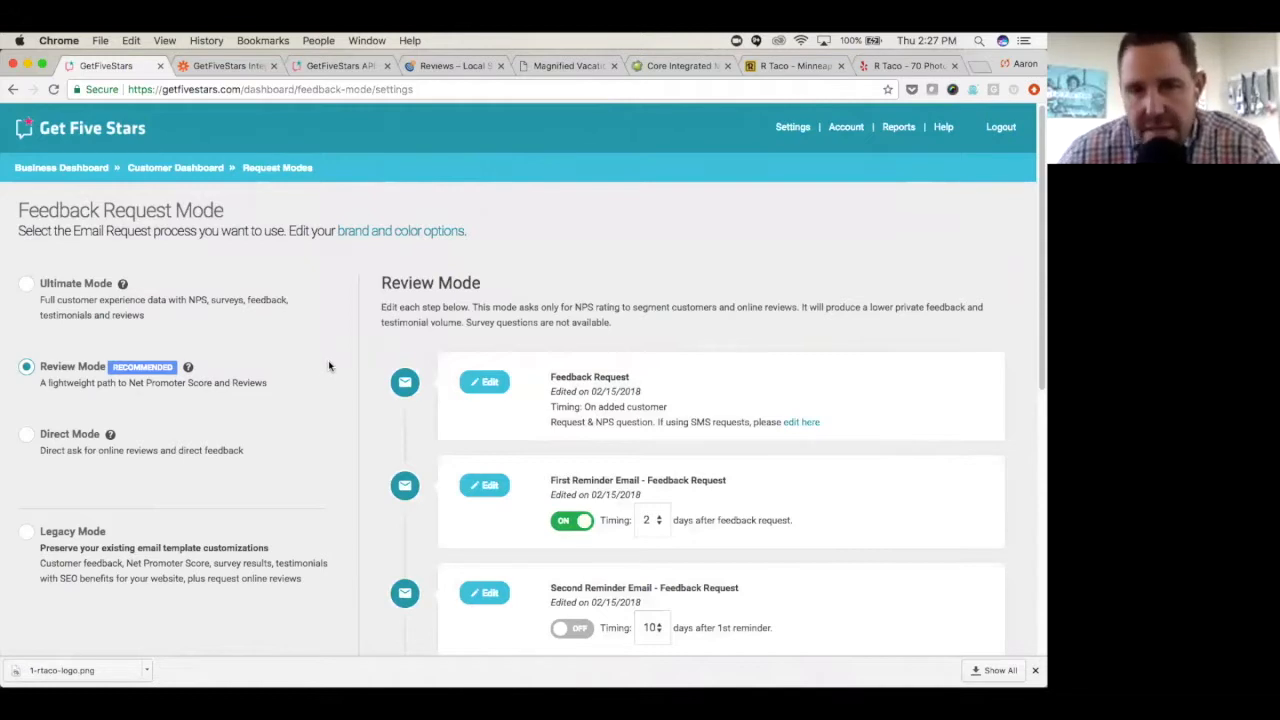
{"action": "scroll", "coordinate": [607, 385], "scroll_direction": "down", "scroll_amount": 3}
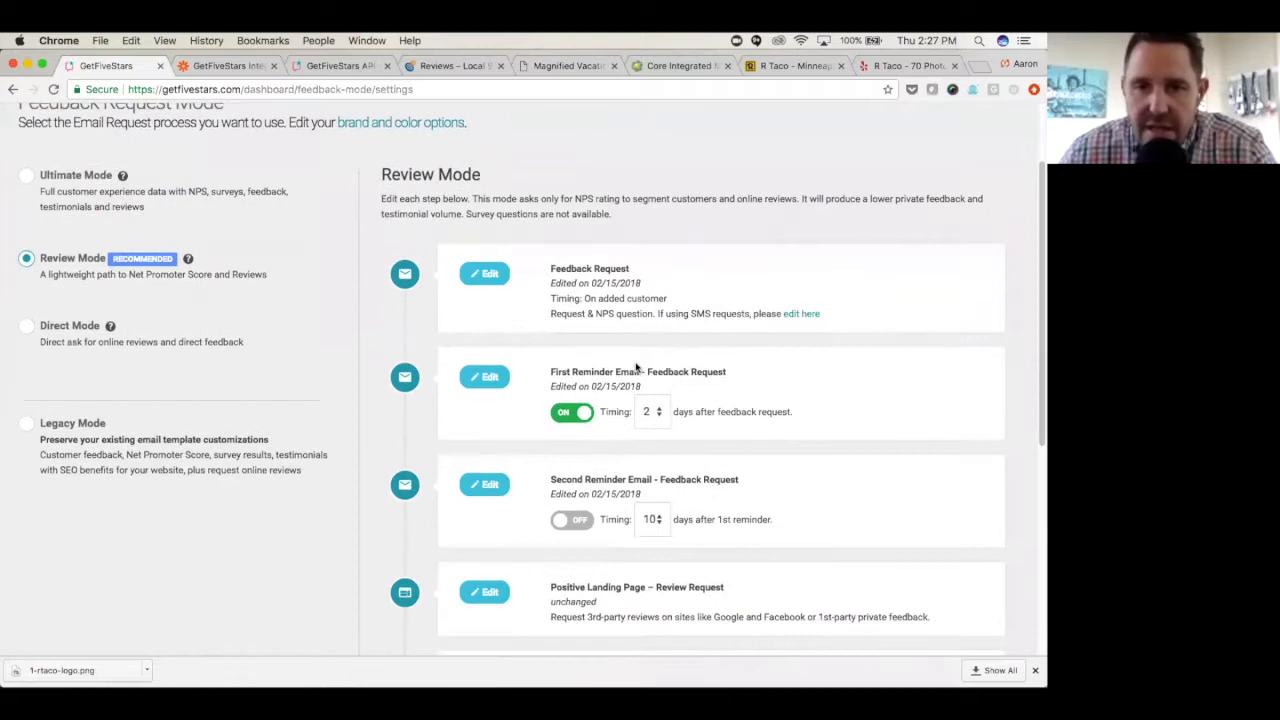
{"action": "scroll", "coordinate": [614, 450], "scroll_direction": "down", "scroll_amount": 1}
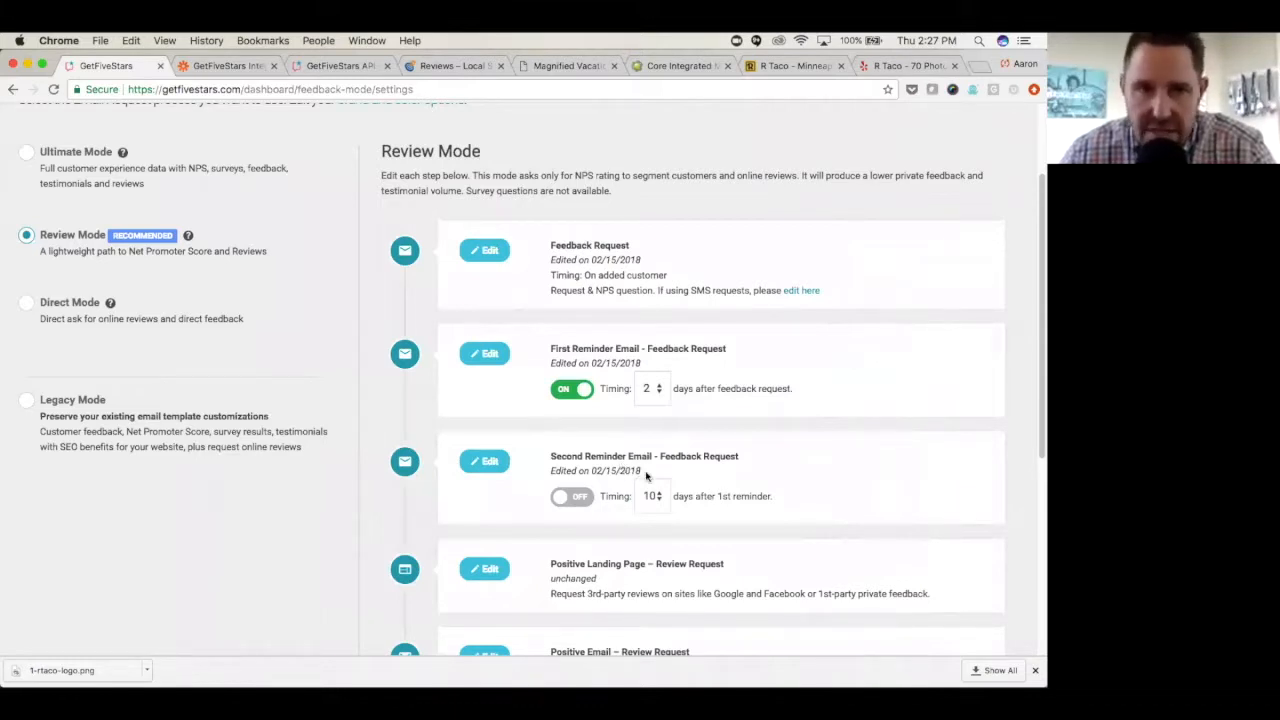
- Switch the feedback request mode to Direct Mode and open its Review Request email to examine the review links and direct feedback option
{"action": "left_click", "coordinate": [26, 306]}
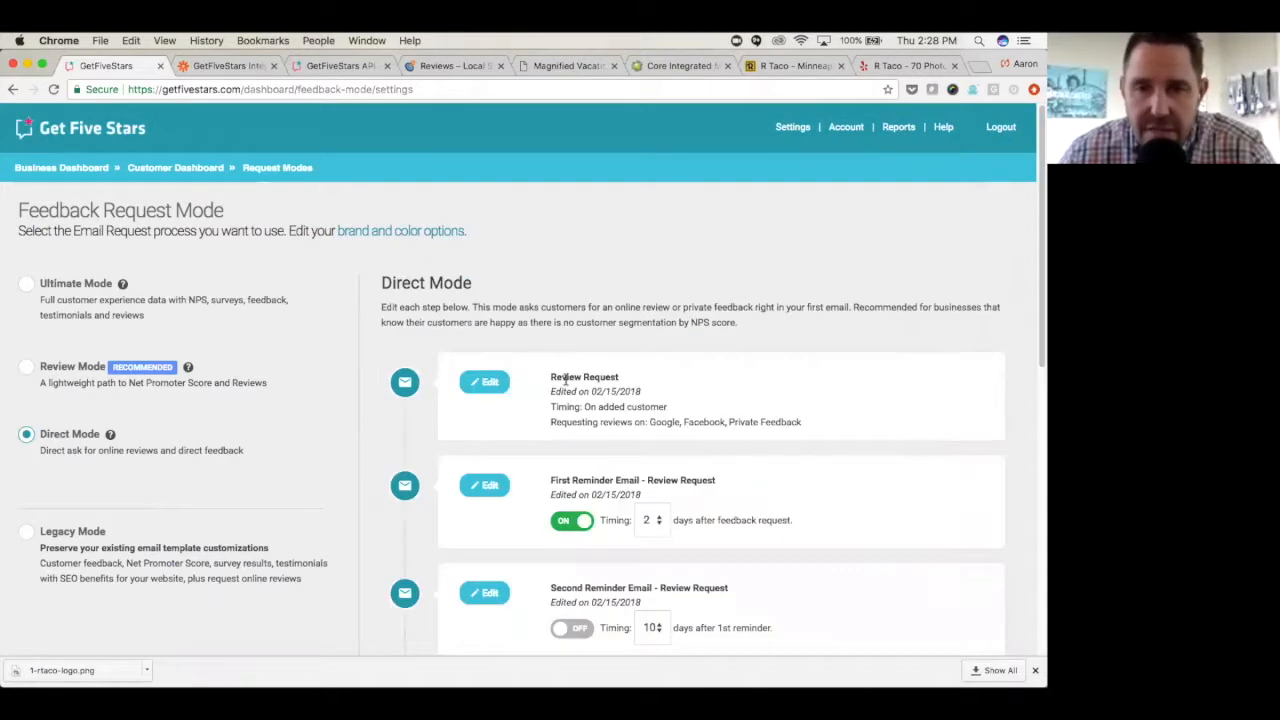
{"action": "left_click", "coordinate": [484, 384]}
{"action": "scroll", "coordinate": [530, 393], "scroll_direction": "down", "scroll_amount": 8}
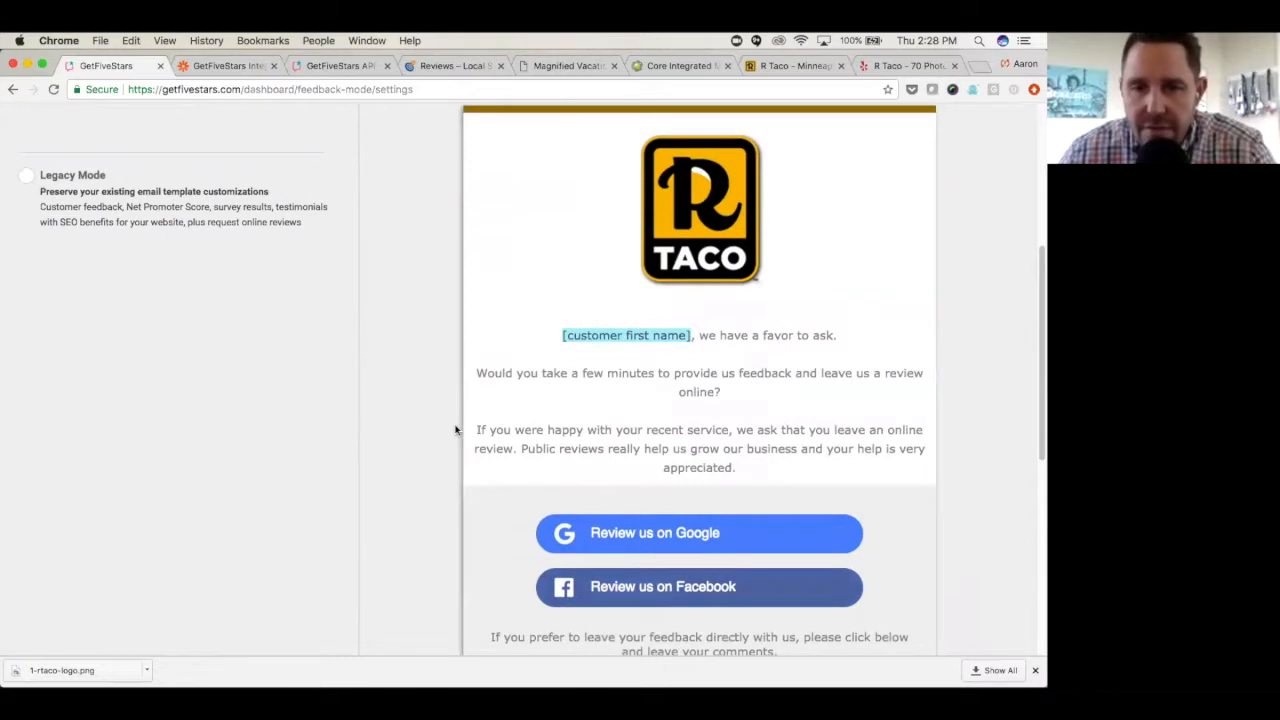
{"action": "scroll", "coordinate": [455, 430], "scroll_direction": "down", "scroll_amount": 5}
{"action": "scroll", "coordinate": [500, 434], "scroll_direction": "up", "scroll_amount": 2}
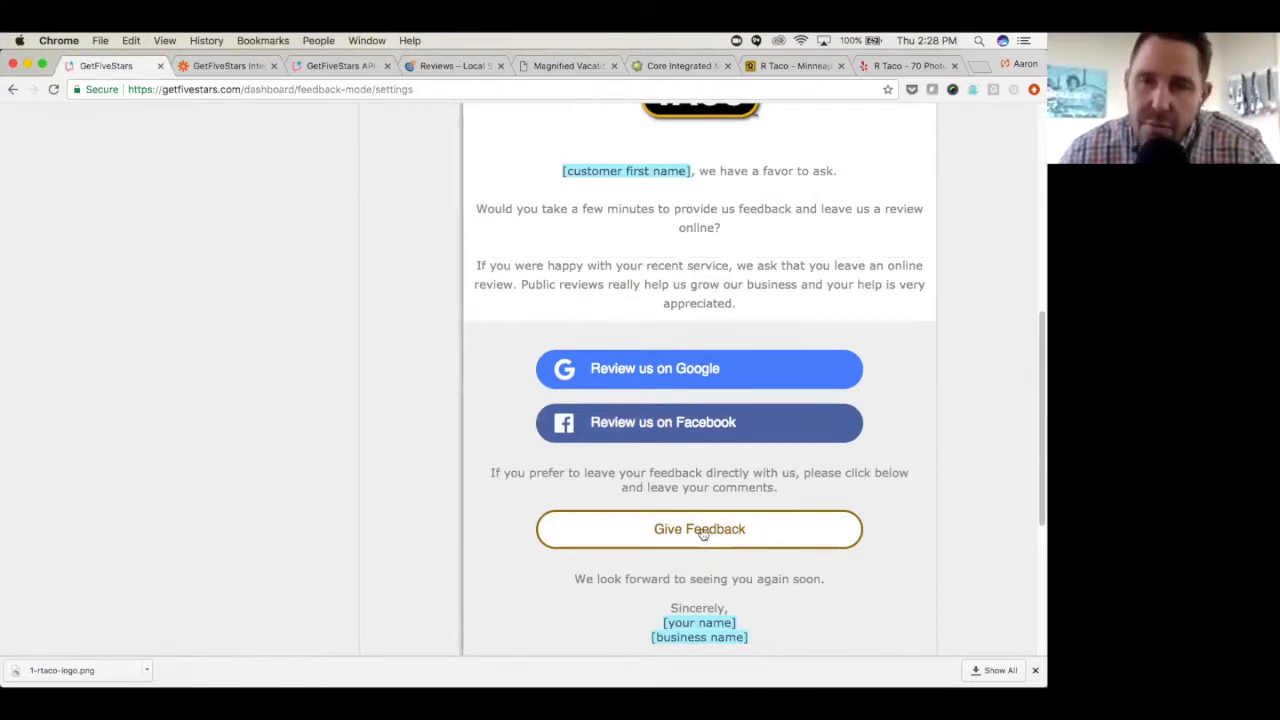
{"action": "scroll", "coordinate": [703, 534], "scroll_direction": "up", "scroll_amount": 5}
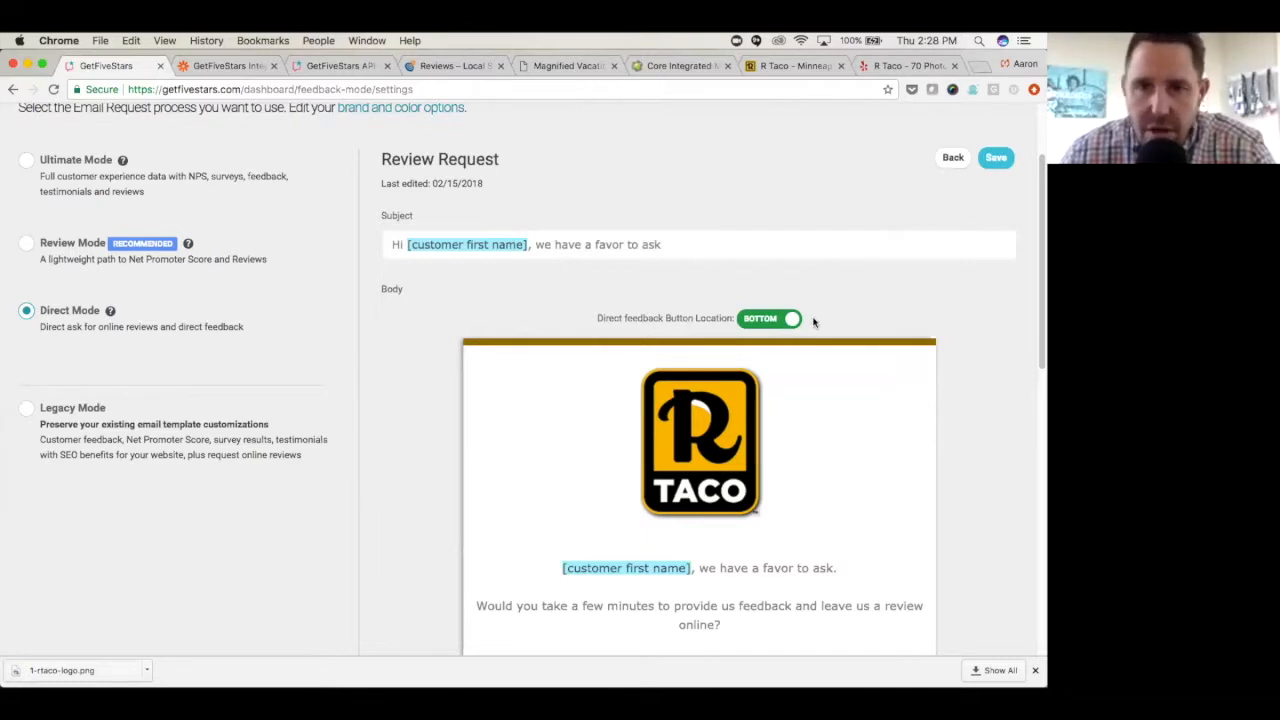
- Move the direct feedback button to the top of the Direct Mode Review Request email and examine its layout
{"action": "scroll", "coordinate": [829, 315], "scroll_direction": "down", "scroll_amount": 2}
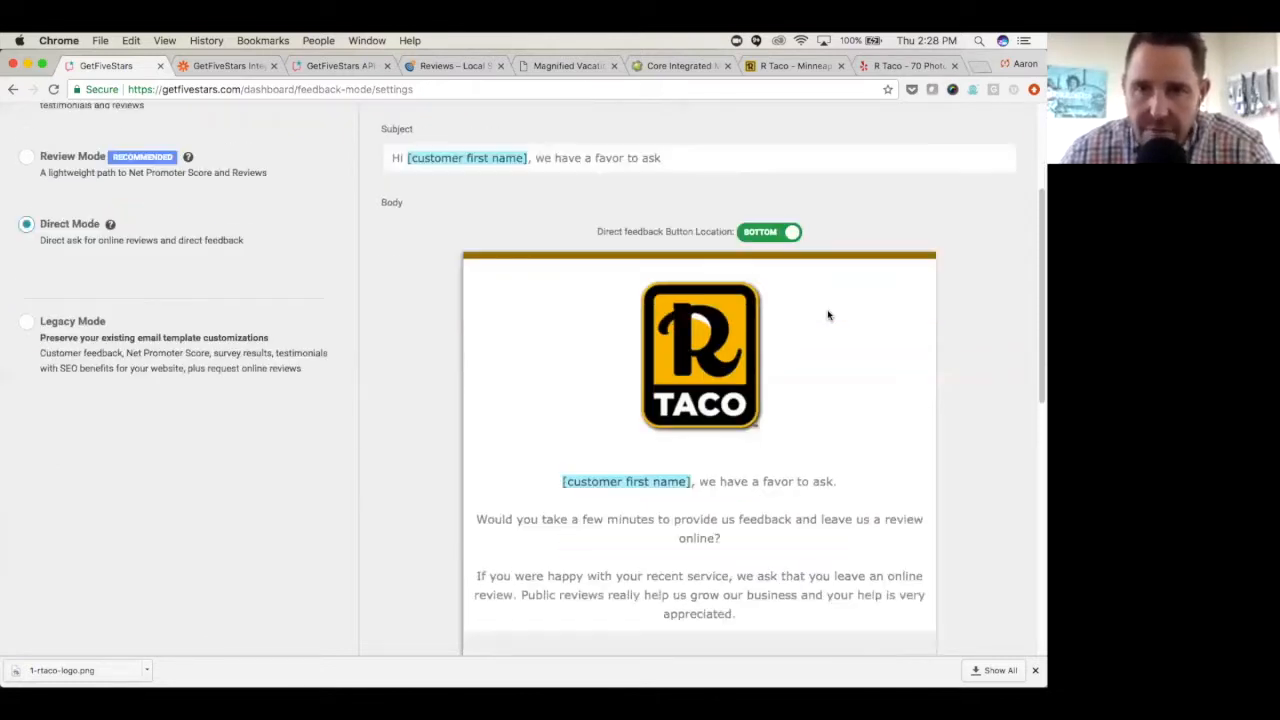
{"action": "scroll", "coordinate": [829, 314], "scroll_direction": "up", "scroll_amount": 1}
{"action": "scroll", "coordinate": [845, 312], "scroll_direction": "down", "scroll_amount": 3}
{"action": "scroll", "coordinate": [845, 315], "scroll_direction": "down", "scroll_amount": 5}
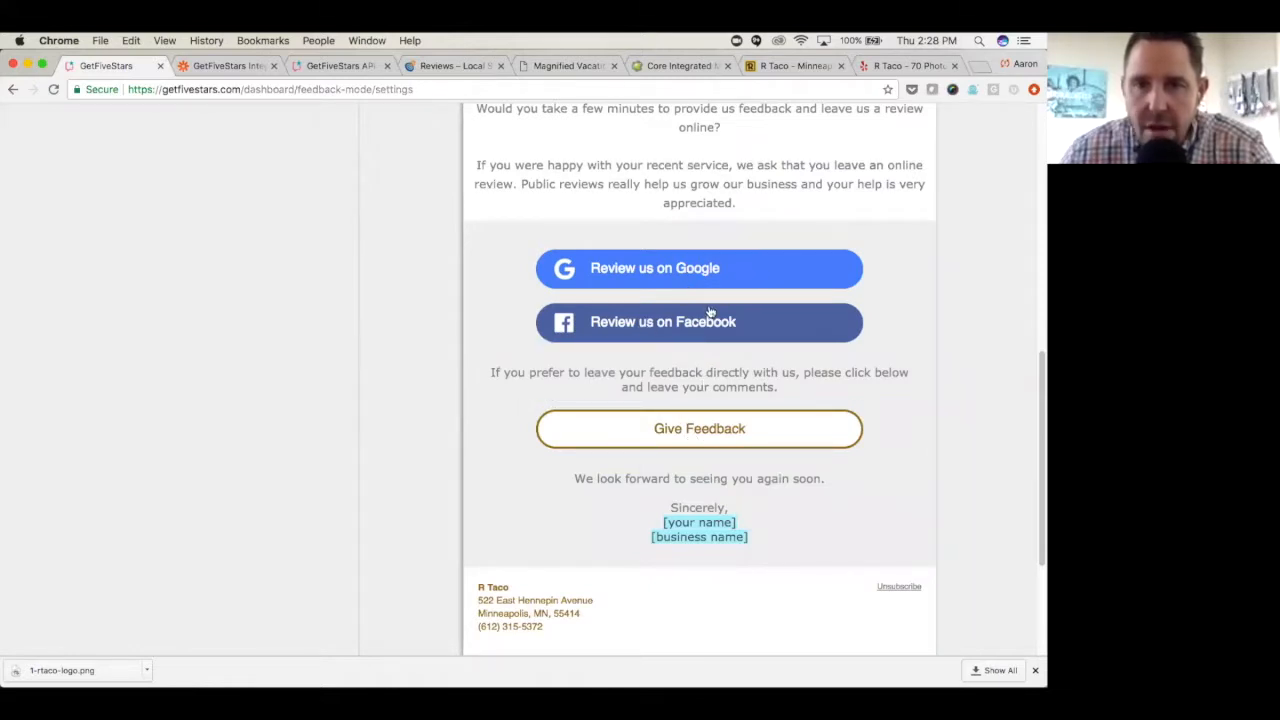
{"action": "scroll", "coordinate": [767, 305], "scroll_direction": "up", "scroll_amount": 7}
{"action": "left_click", "coordinate": [770, 313]}
{"action": "scroll", "coordinate": [693, 405], "scroll_direction": "down", "scroll_amount": 4}
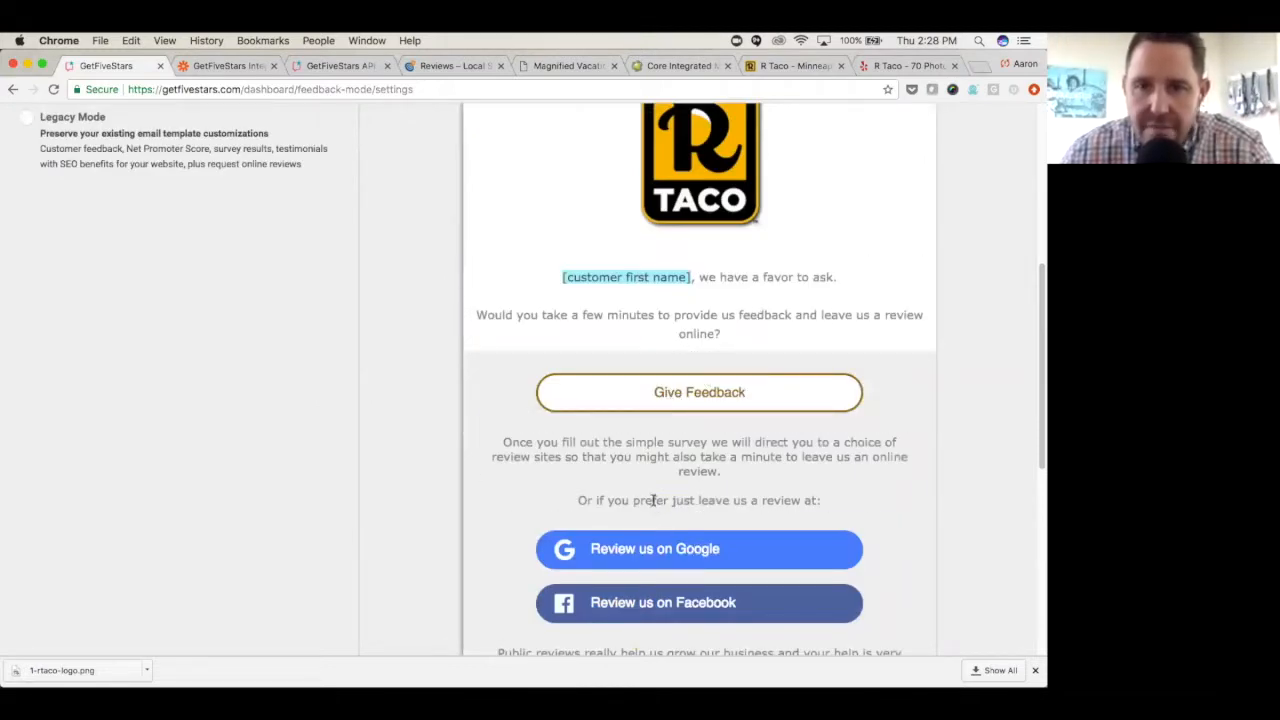
{"action": "scroll", "coordinate": [500, 467], "scroll_direction": "up", "scroll_amount": 6}
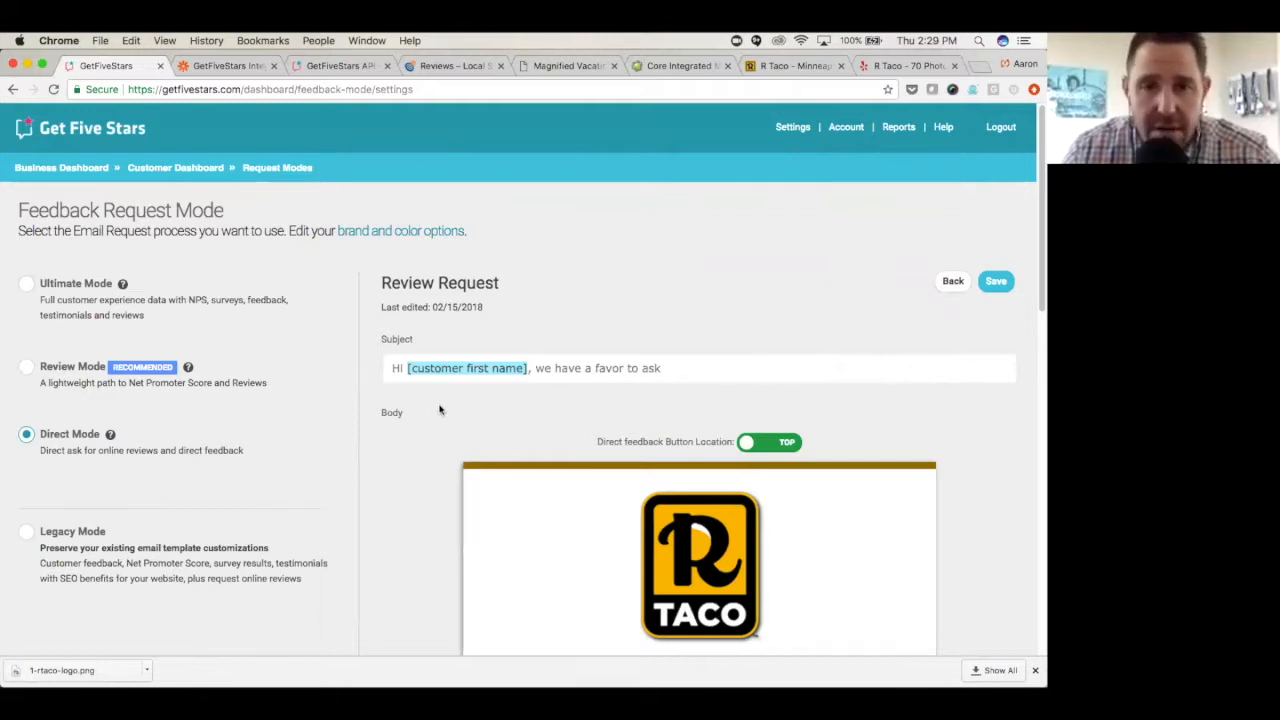
{"action": "scroll", "coordinate": [448, 411], "scroll_direction": "down", "scroll_amount": 3}
{"action": "scroll", "coordinate": [448, 411], "scroll_direction": "down", "scroll_amount": 6}
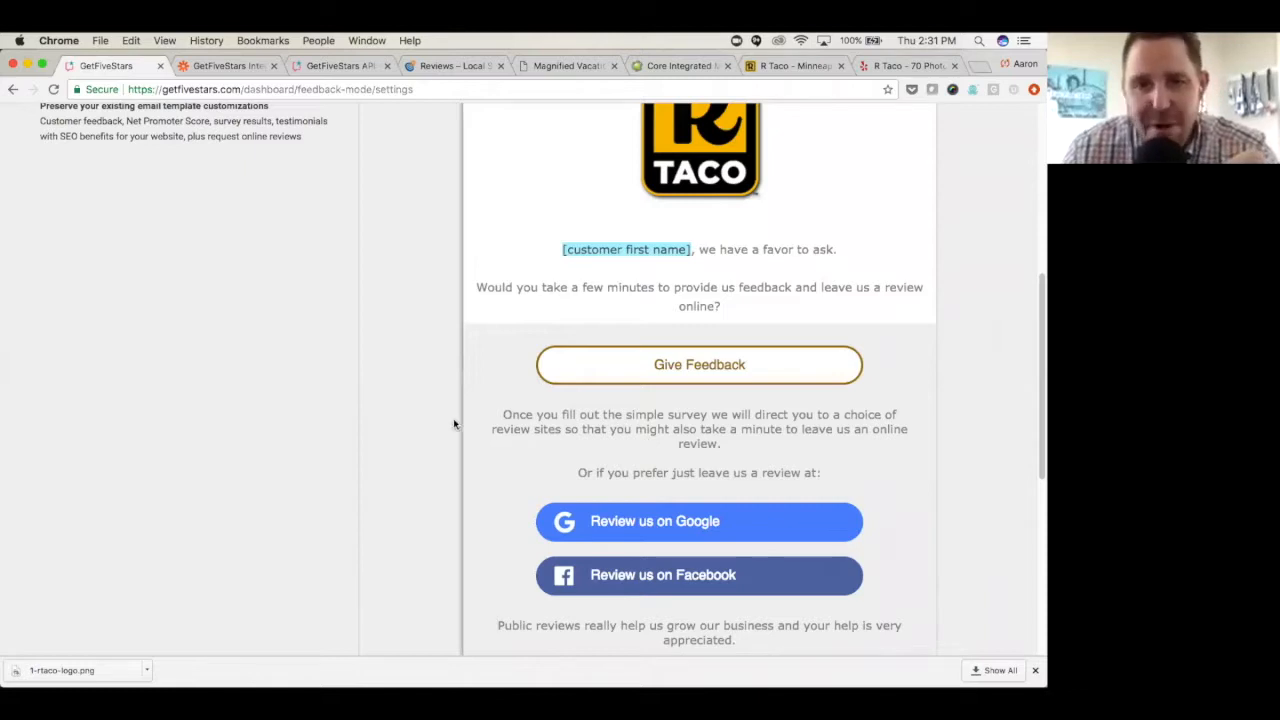
{"action": "scroll", "coordinate": [453, 418], "scroll_direction": "up", "scroll_amount": 5}
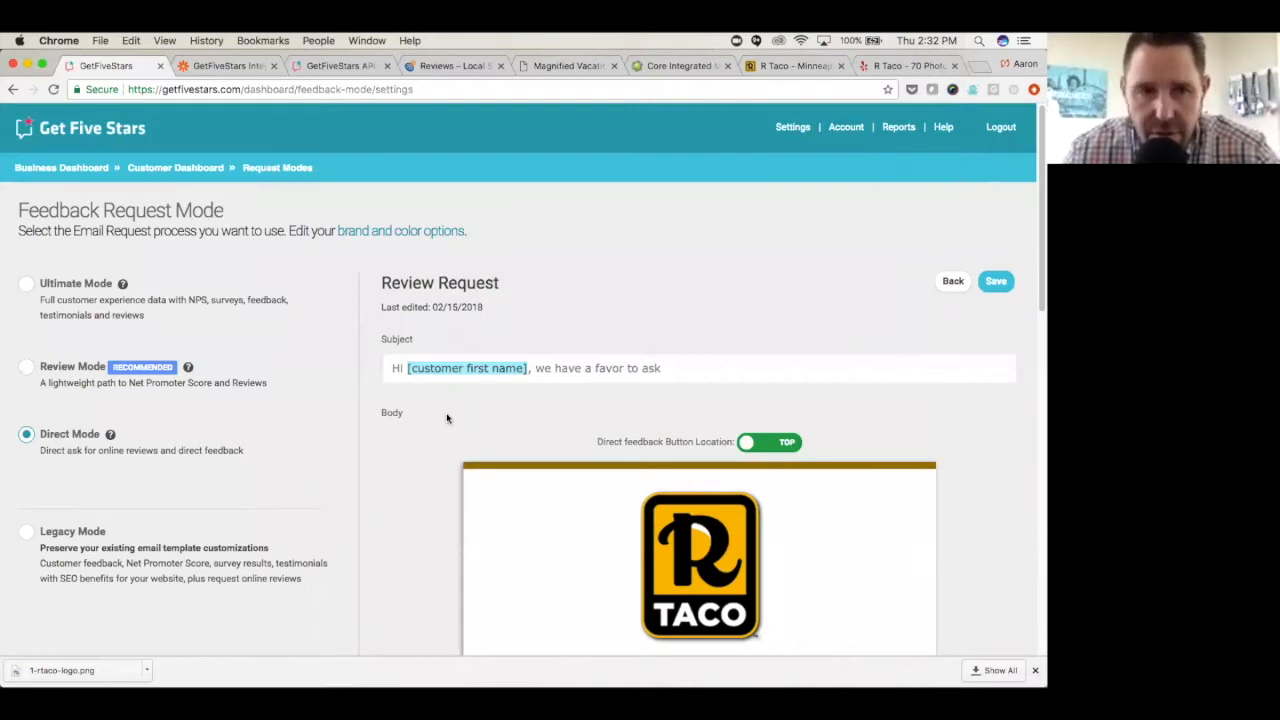
- Switch the feedback request mode back to Ultimate Mode and view its Positive Email – Review Request template
{"action": "scroll", "coordinate": [388, 362], "scroll_direction": "down", "scroll_amount": 1}
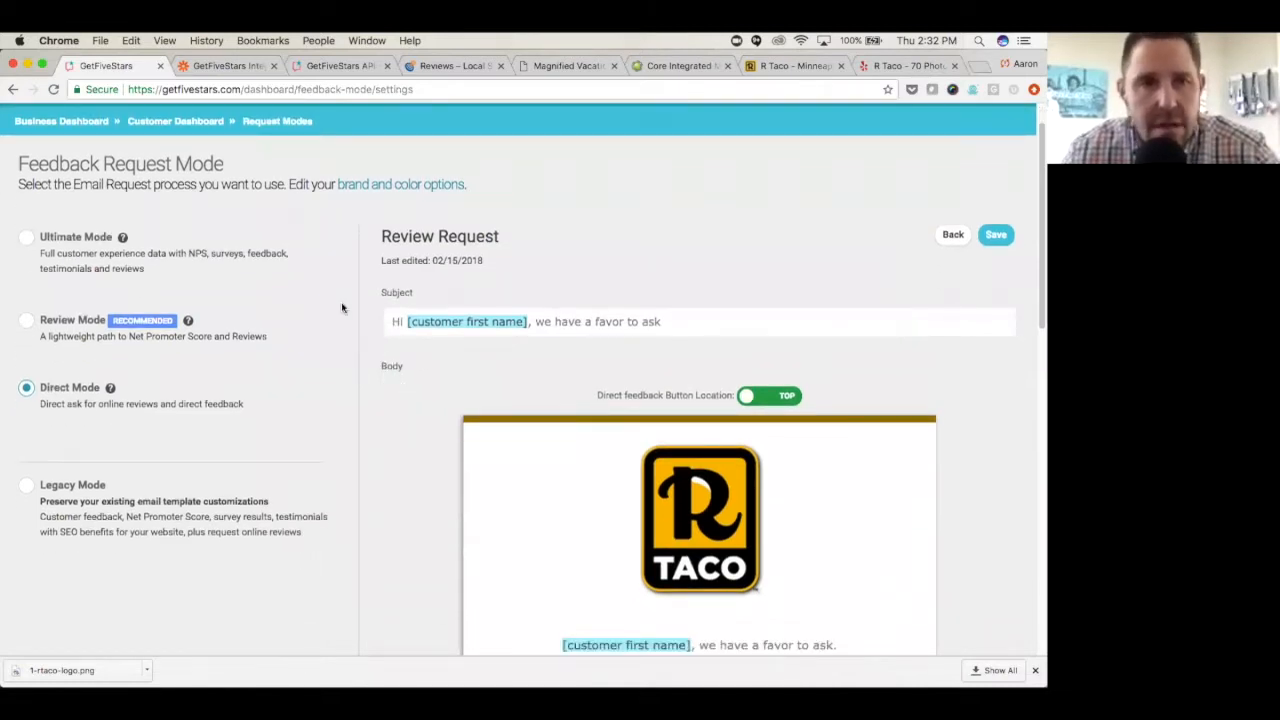
{"action": "left_click", "coordinate": [27, 240]}
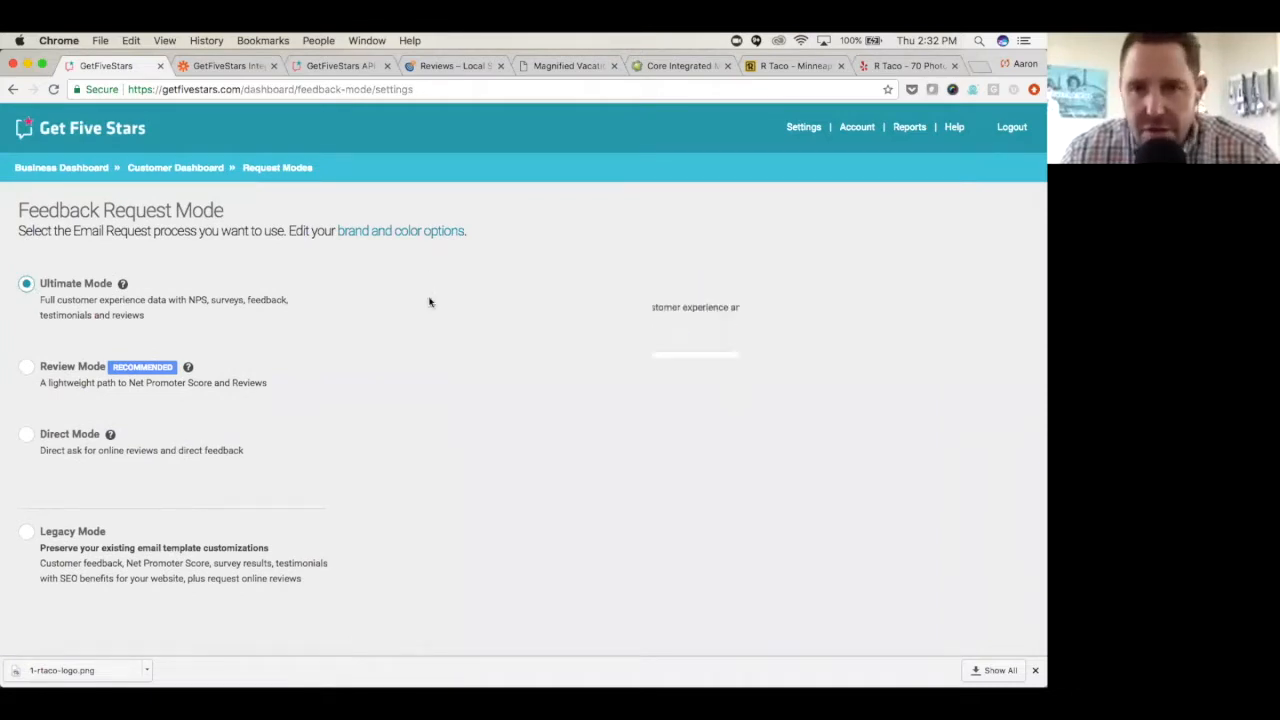
{"action": "scroll", "coordinate": [578, 355], "scroll_direction": "down", "scroll_amount": 9}
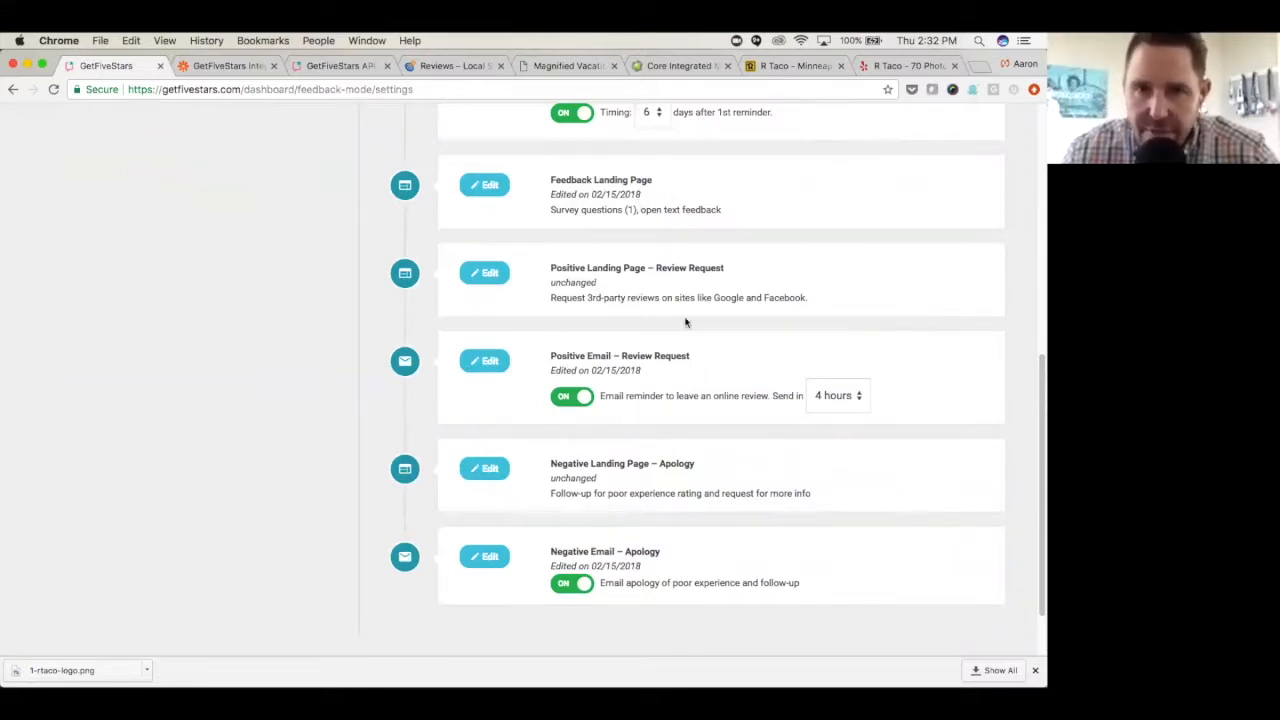
{"action": "left_click", "coordinate": [488, 362]}
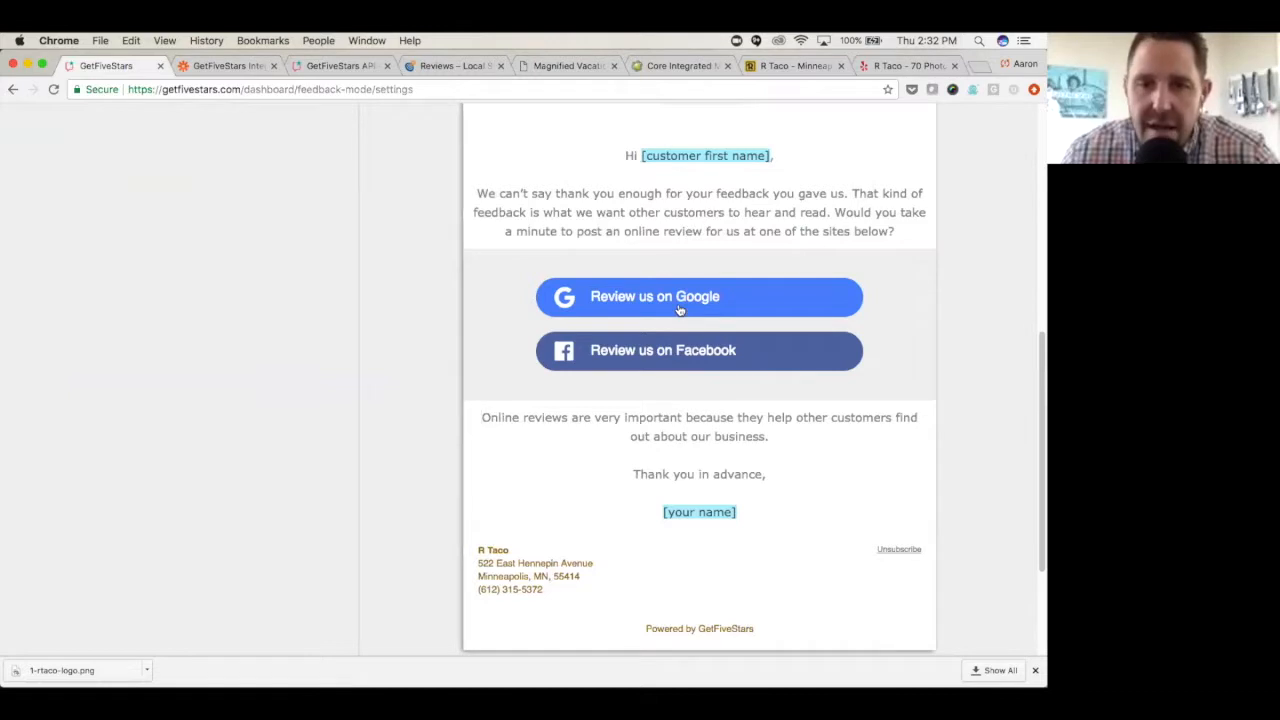
{"action": "scroll", "coordinate": [679, 310], "scroll_direction": "up", "scroll_amount": 5}
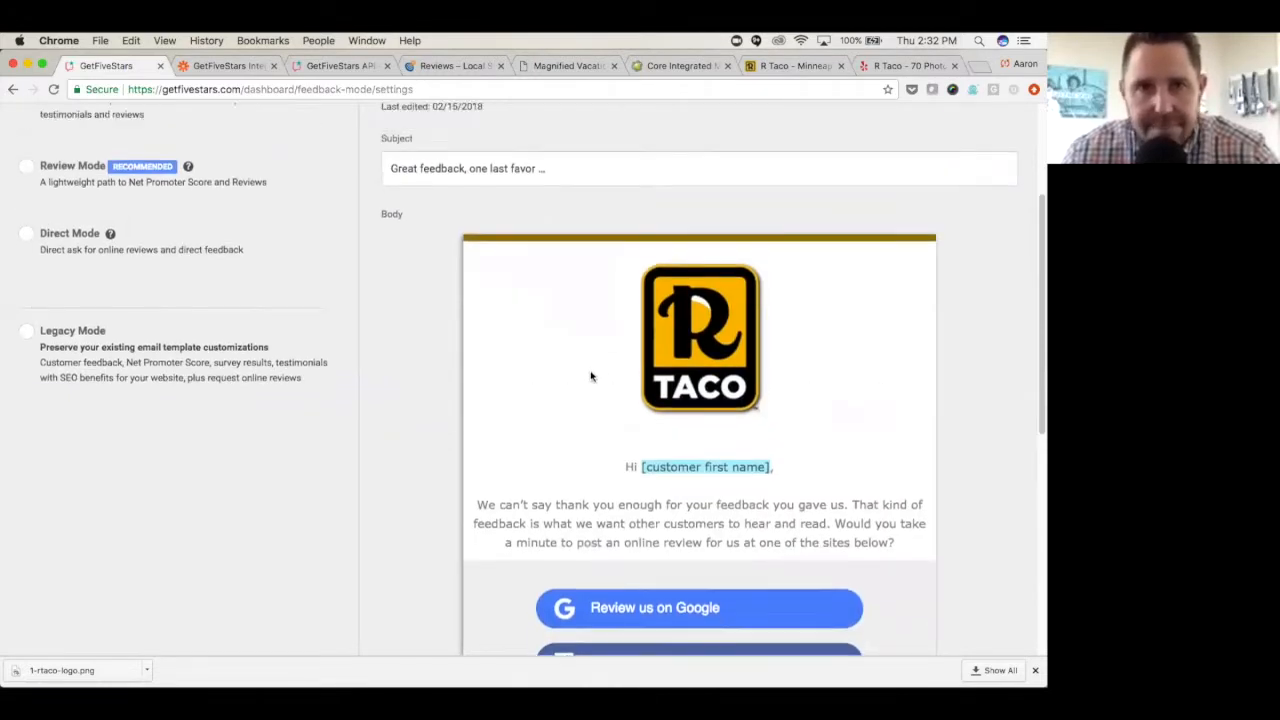
{"action": "scroll", "coordinate": [591, 376], "scroll_direction": "up", "scroll_amount": 3}
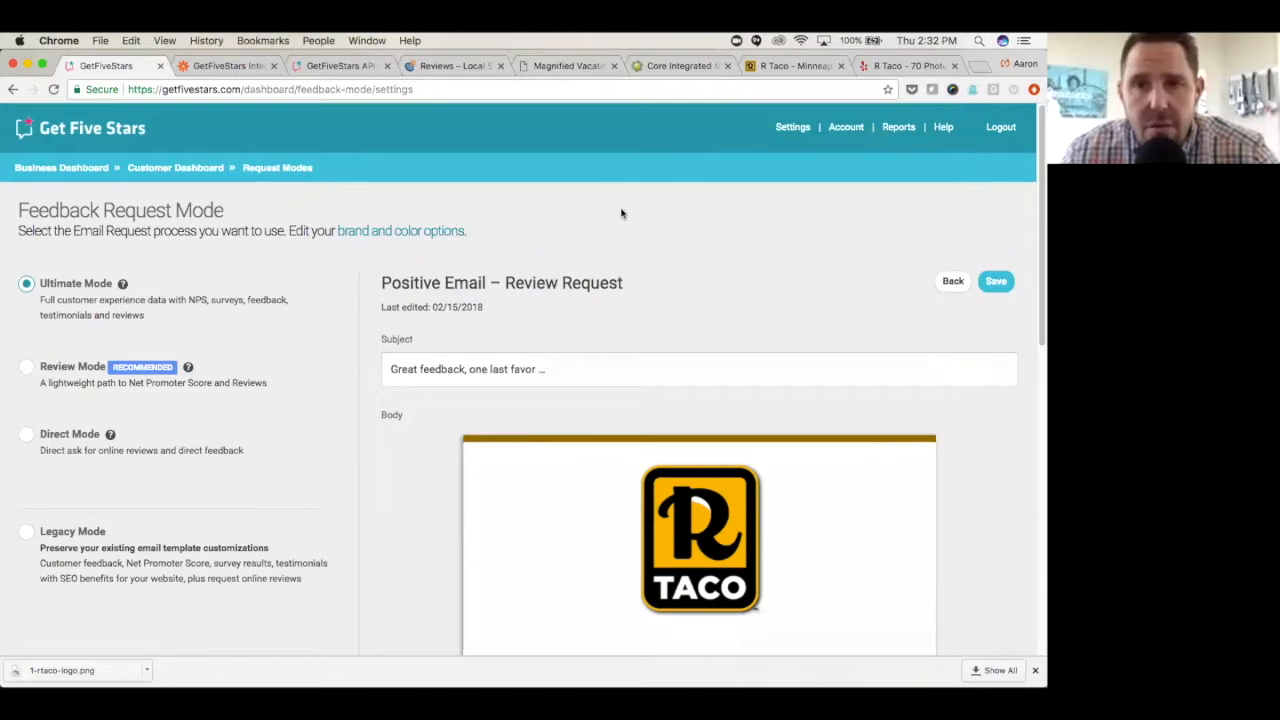
- Start adding a customer from the R Taco customer dashboard, filling in the first name, last name and email address
{"action": "left_click", "coordinate": [152, 170]}
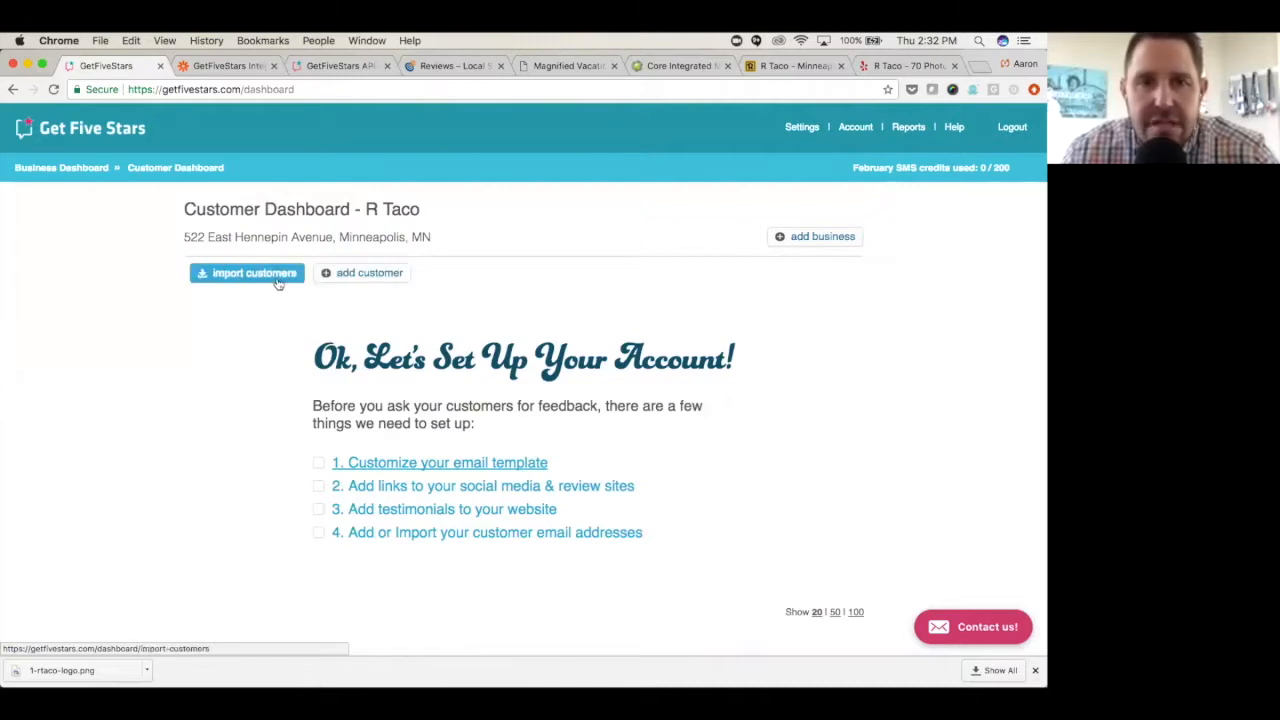
{"action": "left_click", "coordinate": [363, 277]}
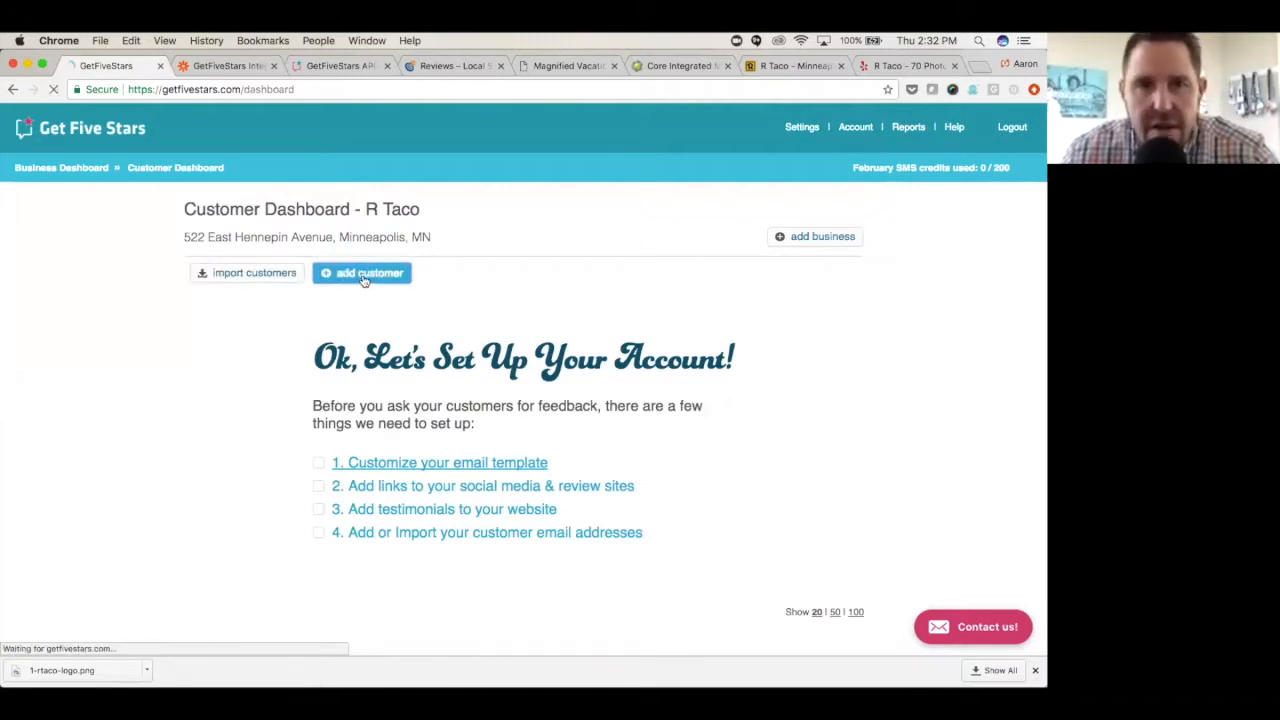
{"action": "left_click", "coordinate": [314, 313]}
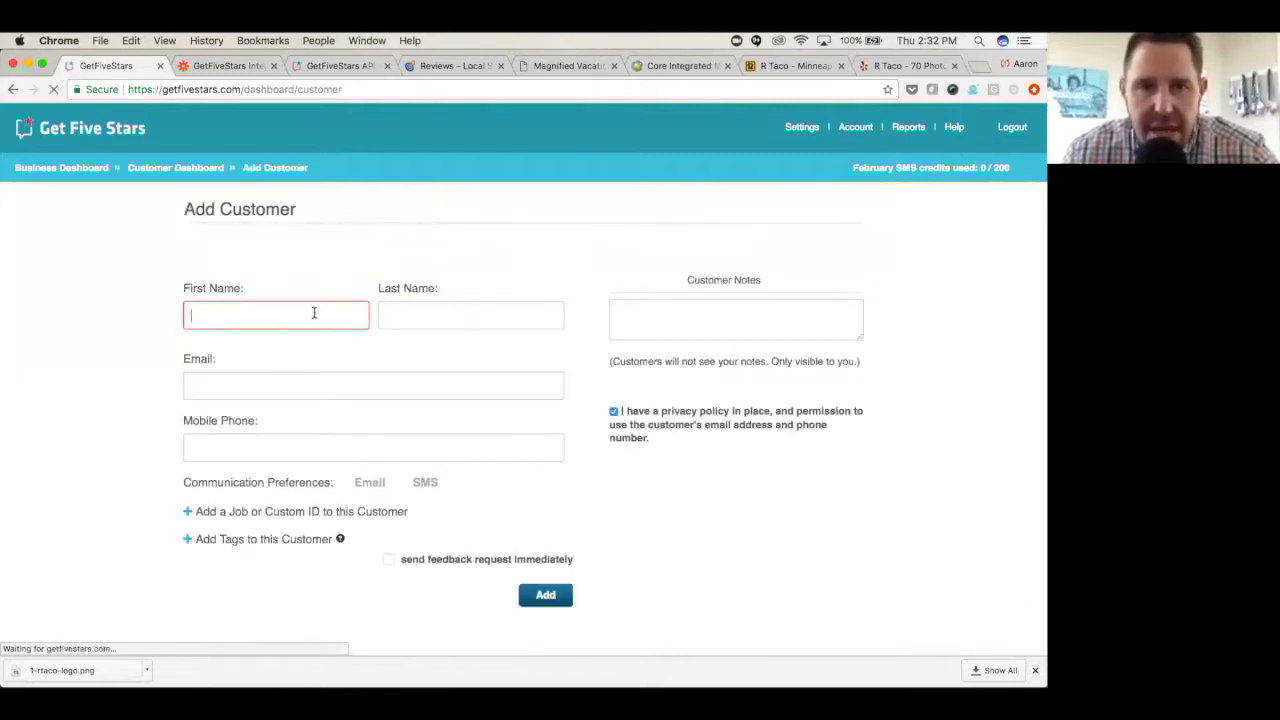
{"action": "key", "text": "Tab"}
{"action": "key", "text": "Tab"}
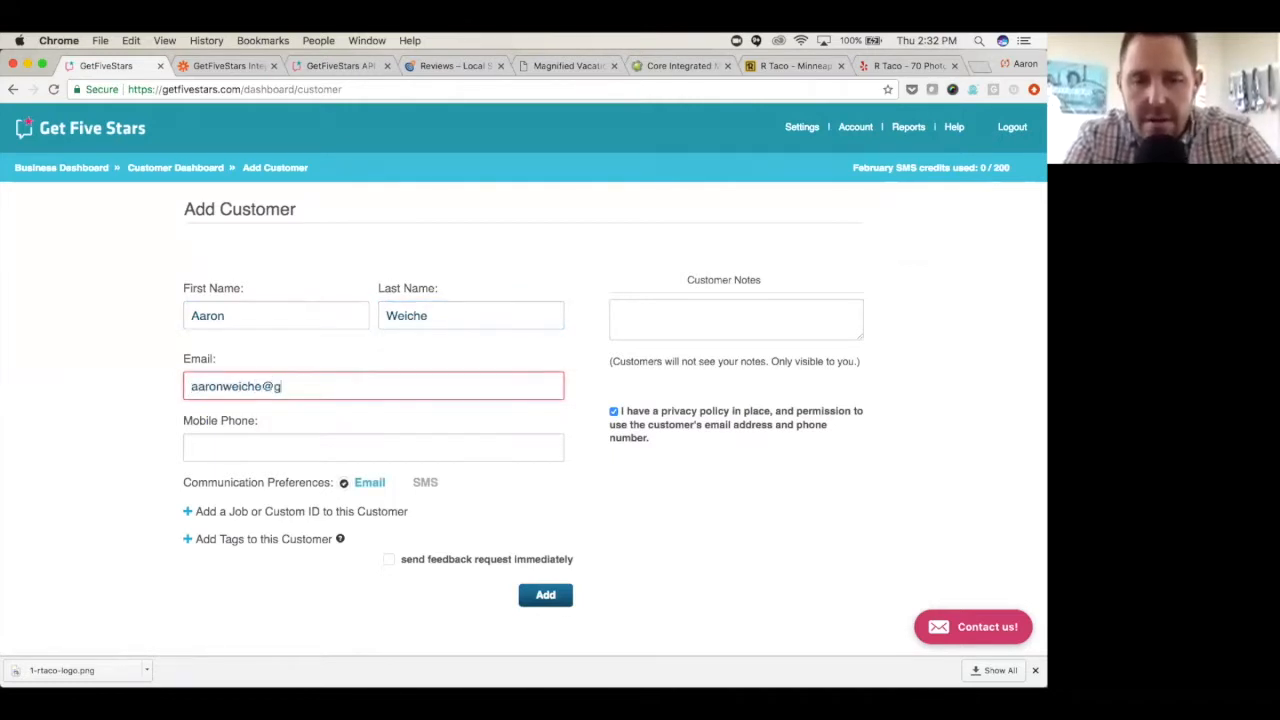
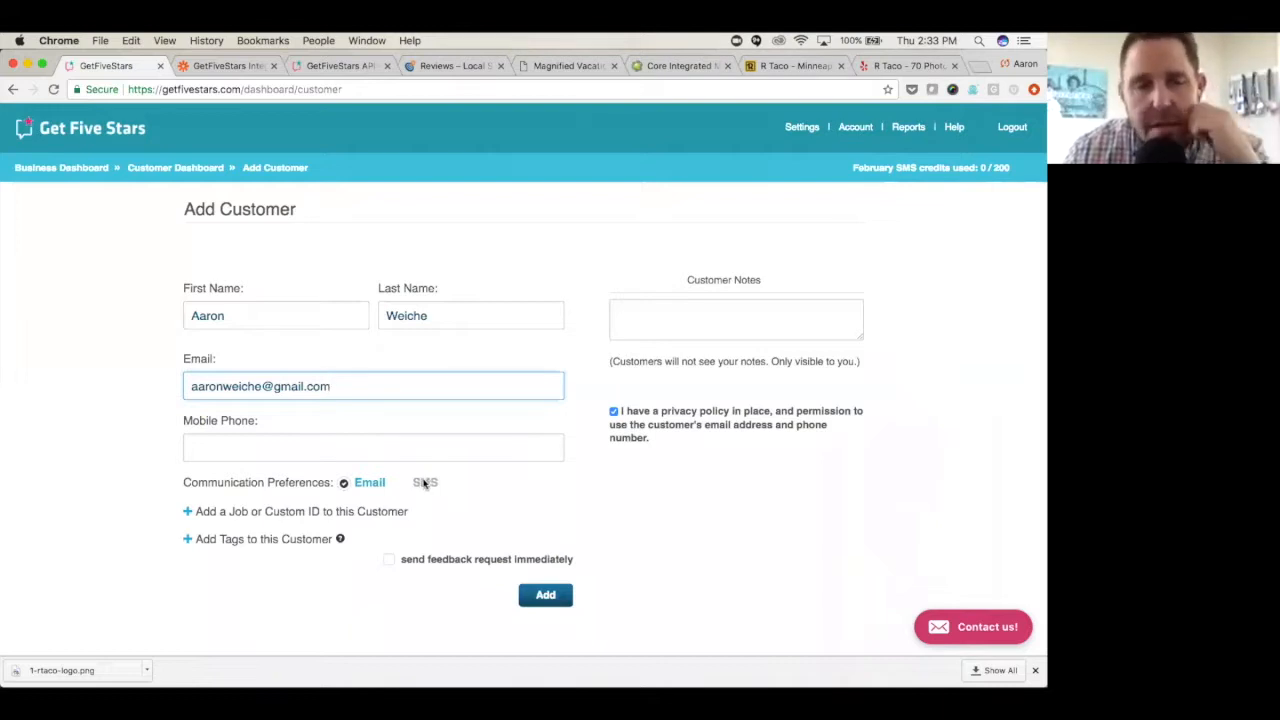
- Look at the optional Job ID, Custom ID and tag fields for the customer and collapse them again
{"action": "left_click", "coordinate": [188, 513]}
{"action": "scroll", "coordinate": [190, 535], "scroll_direction": "down", "scroll_amount": 2}
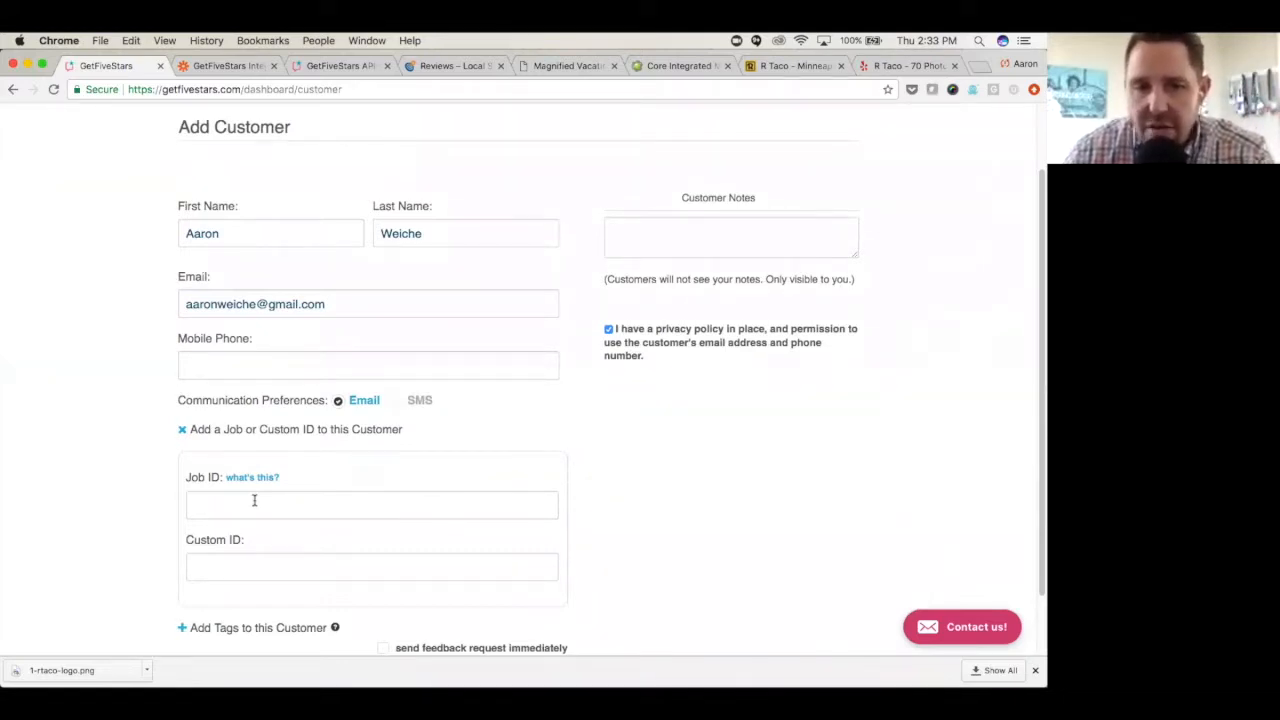
{"action": "left_click", "coordinate": [182, 430]}
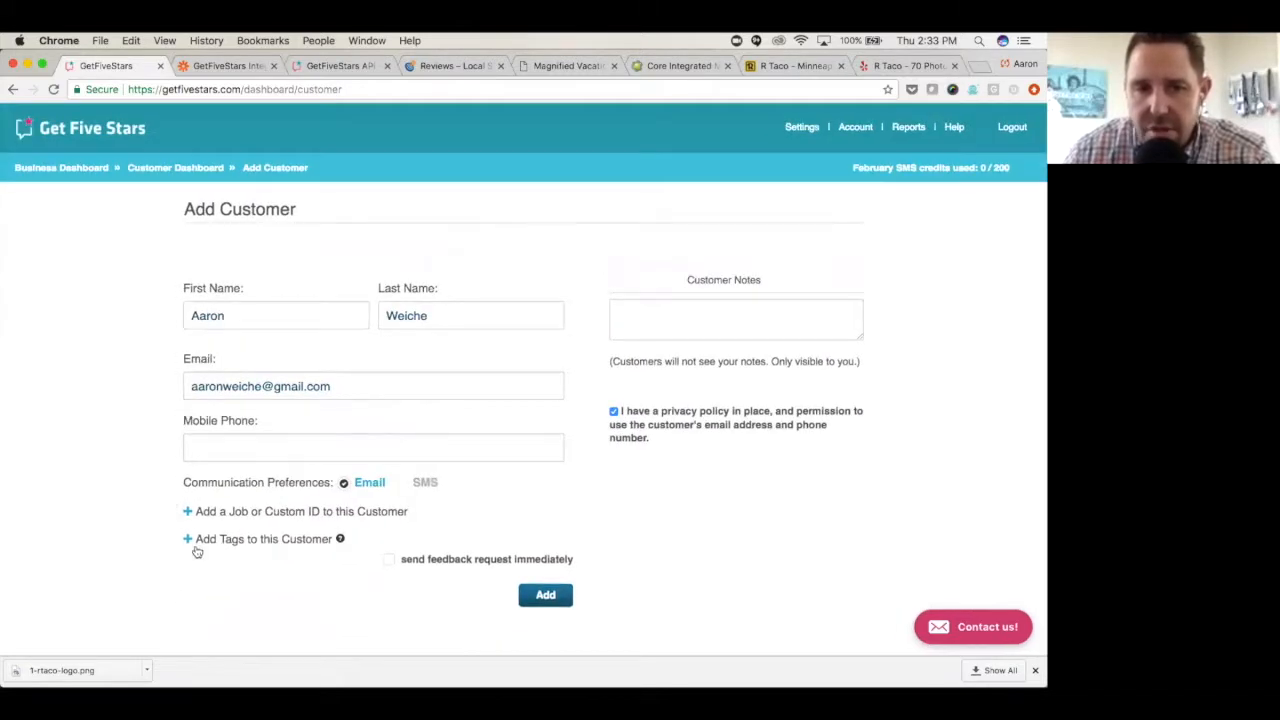
{"action": "left_click", "coordinate": [186, 541]}
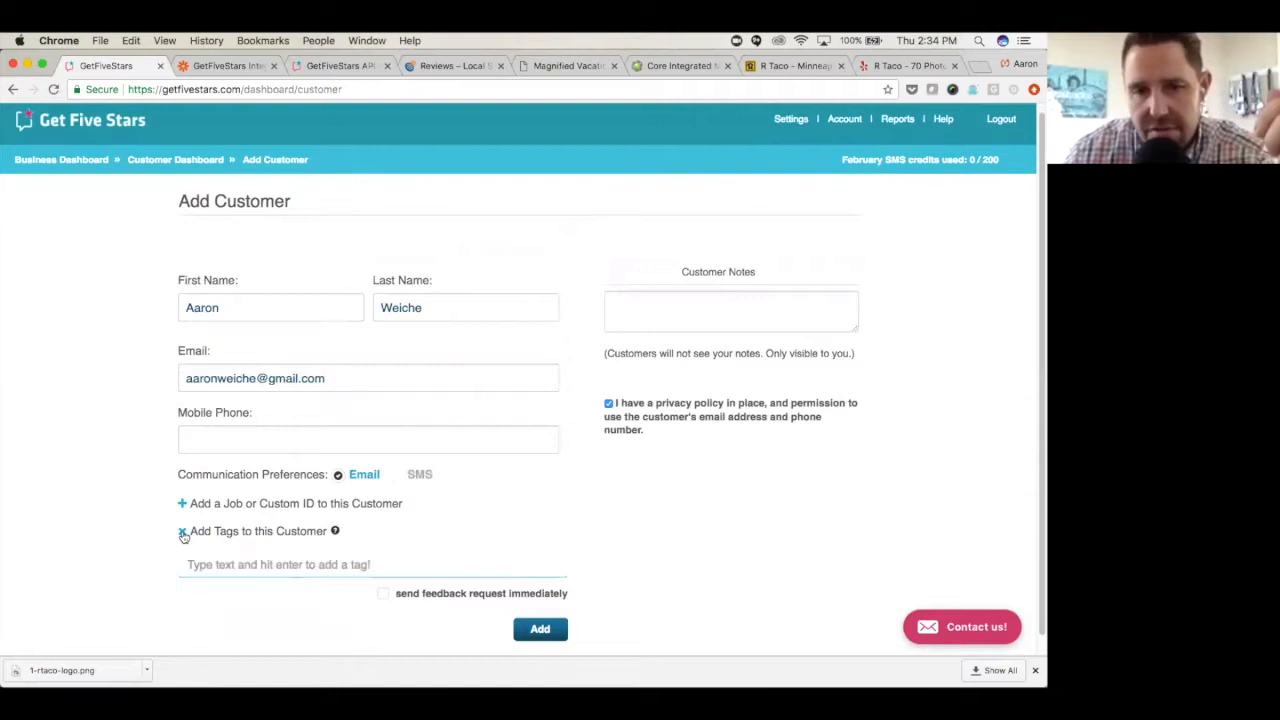
{"action": "left_click", "coordinate": [184, 537]}
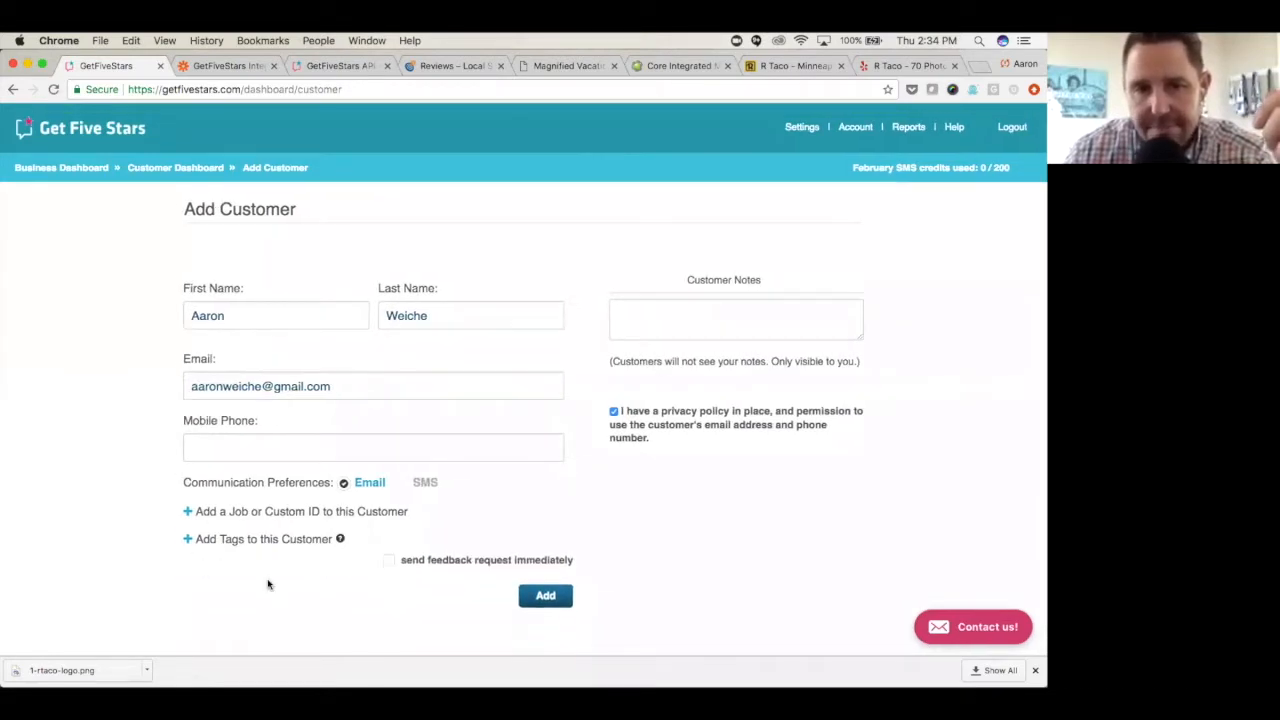
- Add the customer with the feedback request sent immediately, and dismiss the communication method and setup dialogs
{"action": "left_click", "coordinate": [390, 560]}
{"action": "left_click", "coordinate": [544, 596]}
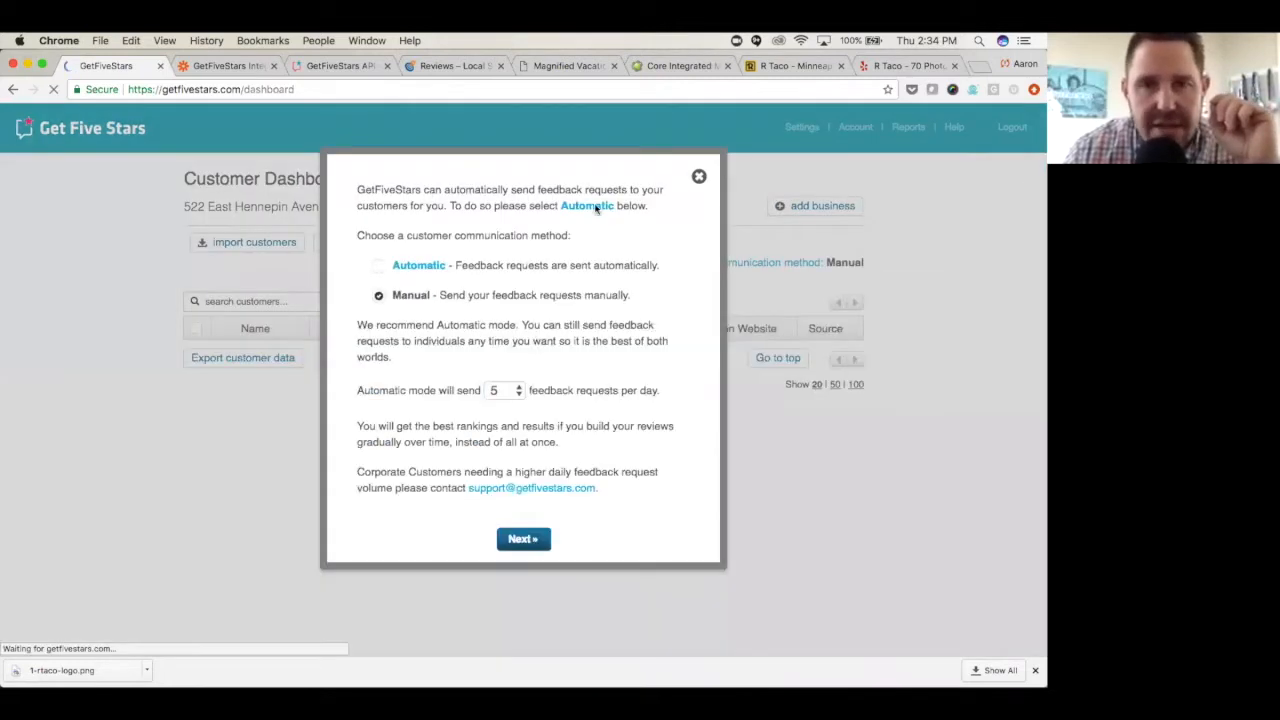
{"action": "left_click", "coordinate": [701, 177]}
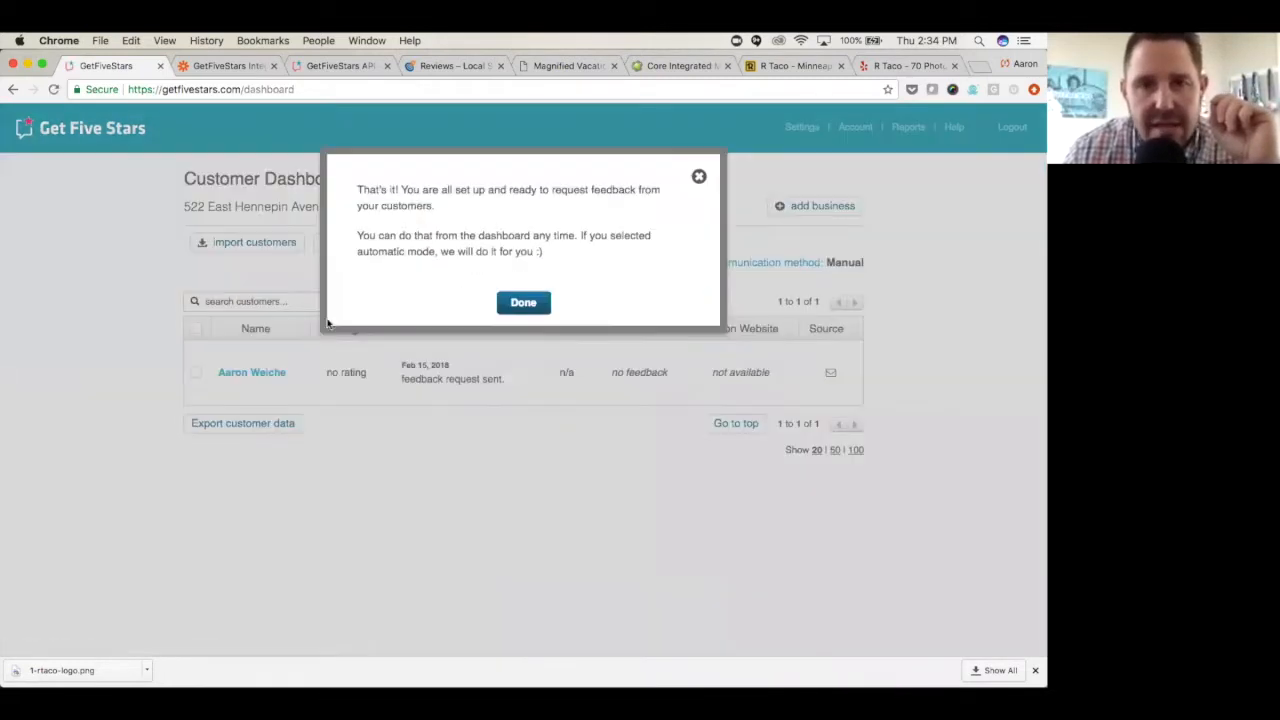
{"action": "left_click", "coordinate": [546, 303]}
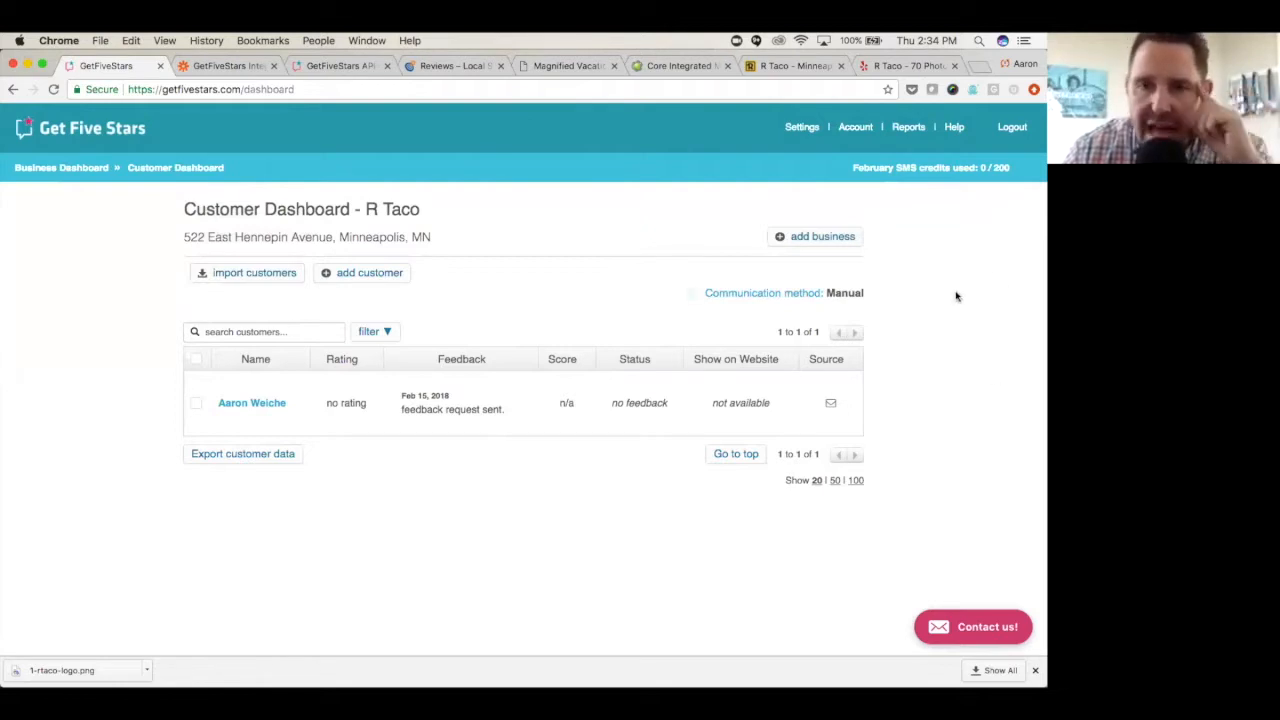
- Try the Automatic communication method with 20 feedback requests per day, and return the method to Manual
{"action": "left_click", "coordinate": [757, 297]}
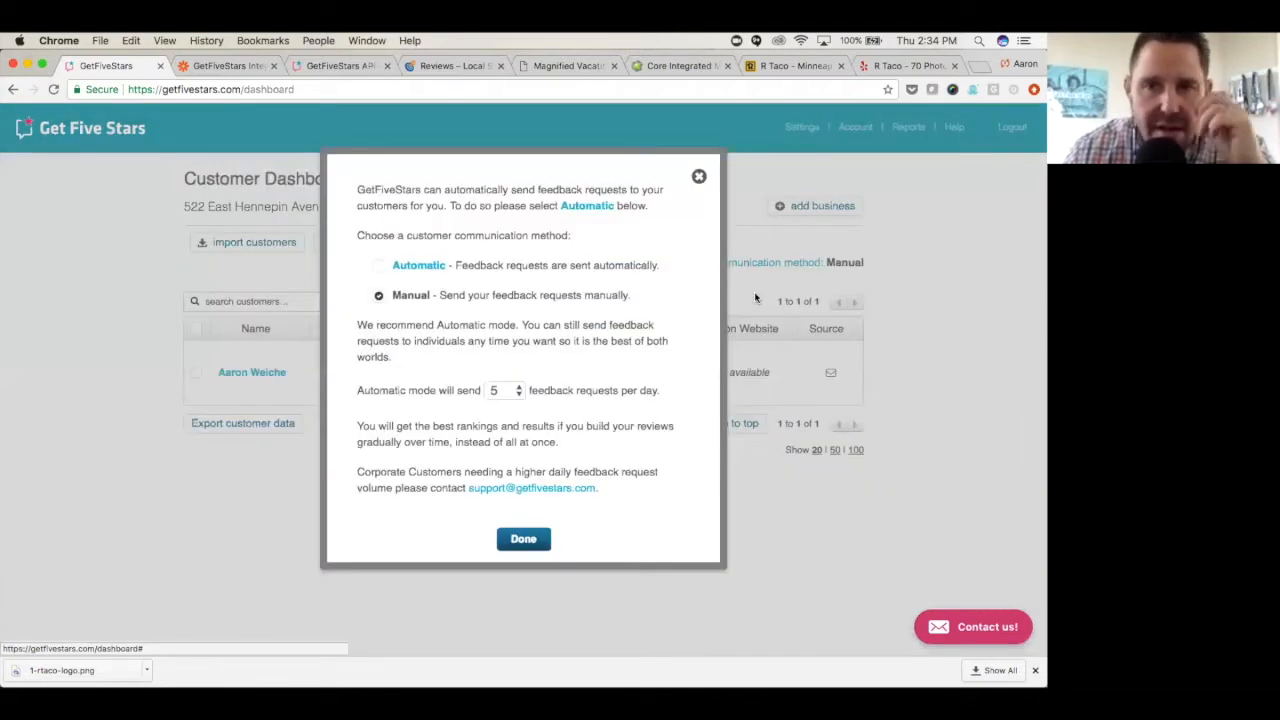
{"action": "left_click", "coordinate": [379, 271]}
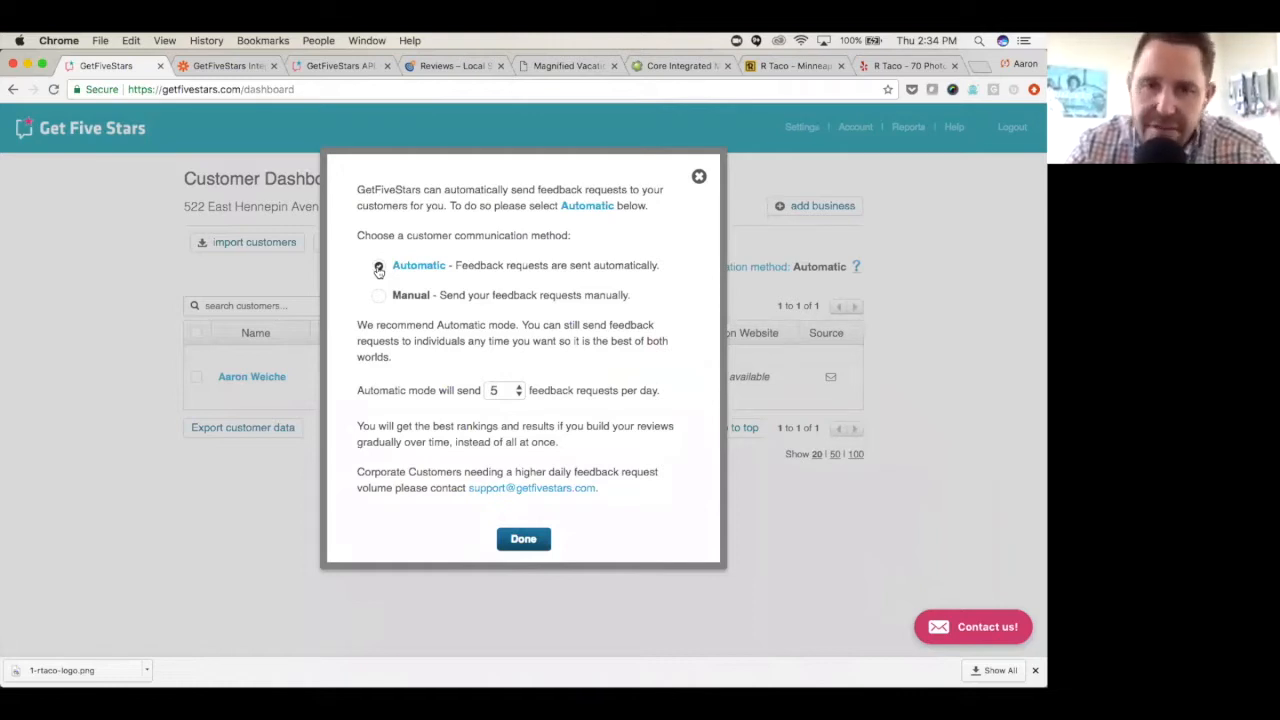
{"action": "left_click", "coordinate": [518, 392]}
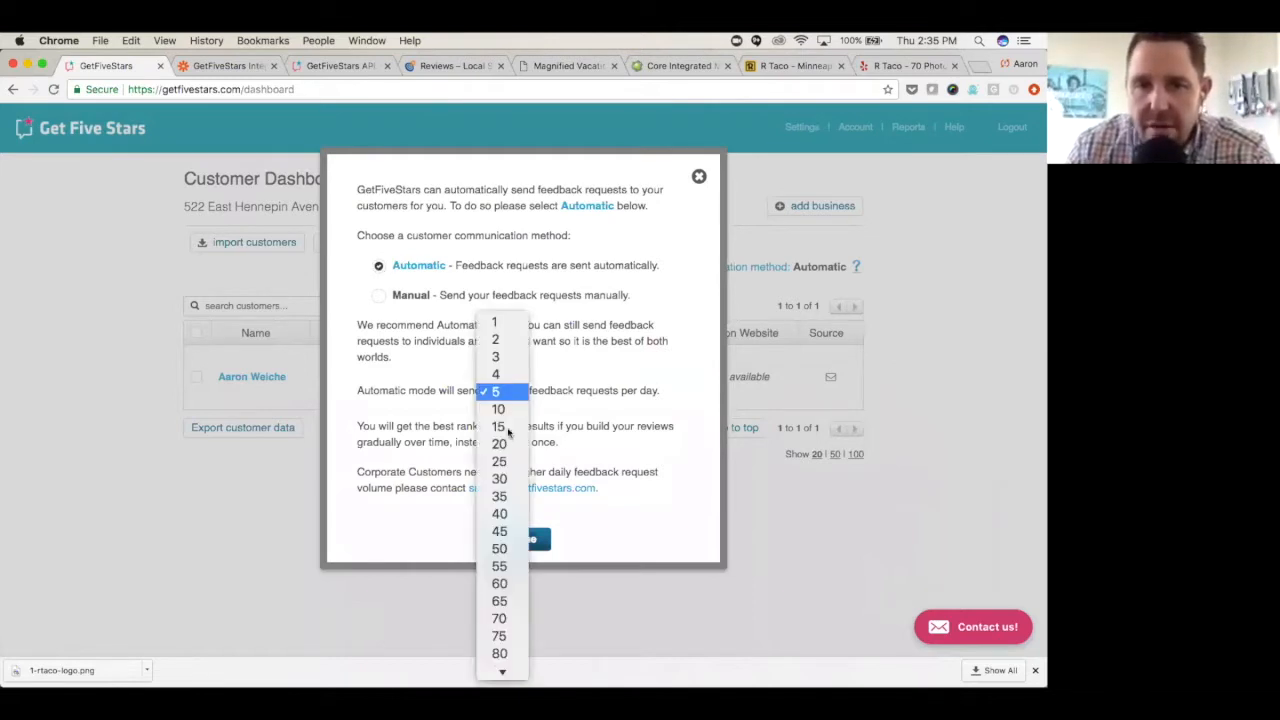
{"action": "left_click", "coordinate": [505, 452]}
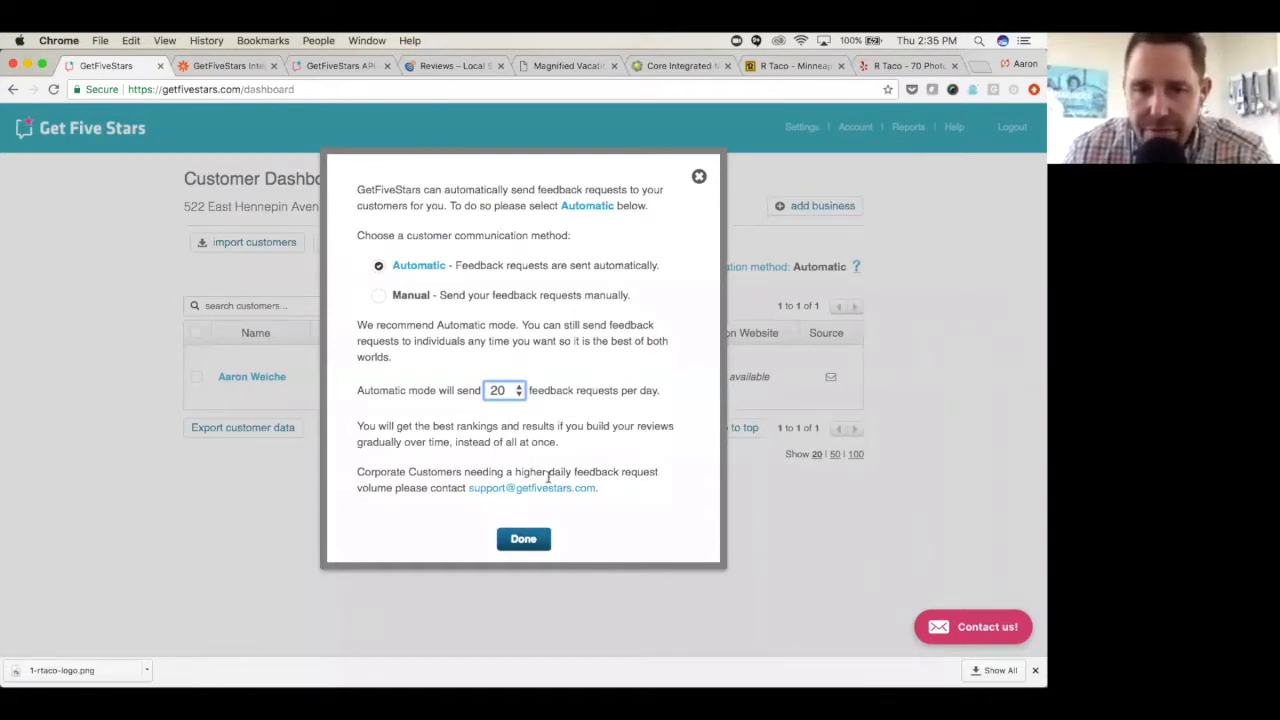
{"action": "left_click", "coordinate": [423, 296]}
{"action": "left_click", "coordinate": [699, 176]}
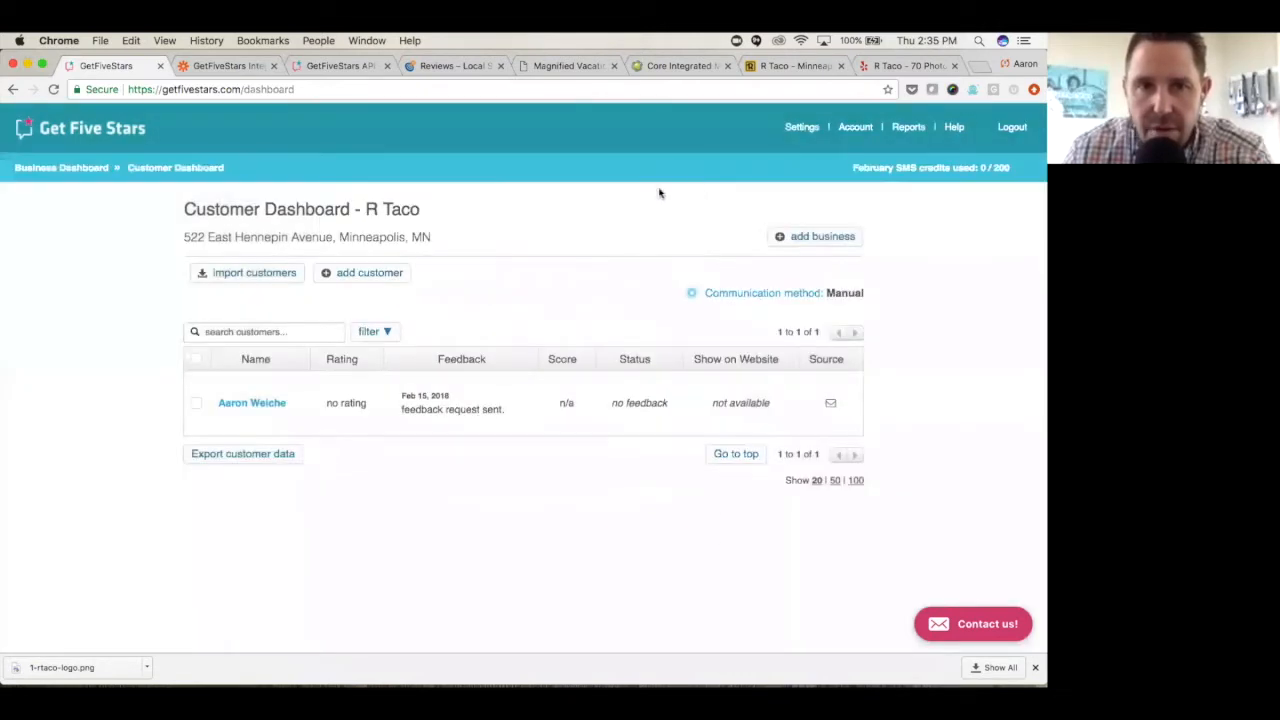
- Start a customer import for R Taco and upload the customer list spreadsheet file
{"action": "left_click", "coordinate": [272, 277]}
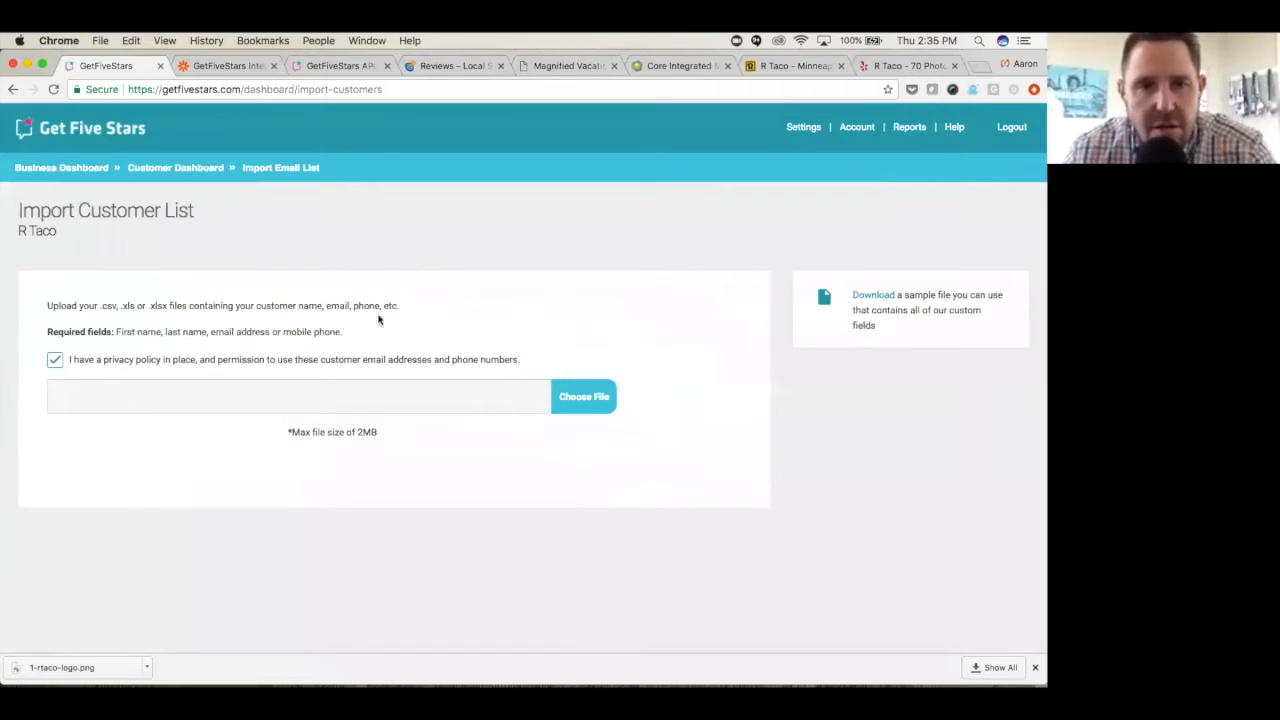
{"action": "left_click", "coordinate": [578, 400]}
{"action": "double_click", "coordinate": [452, 138]}
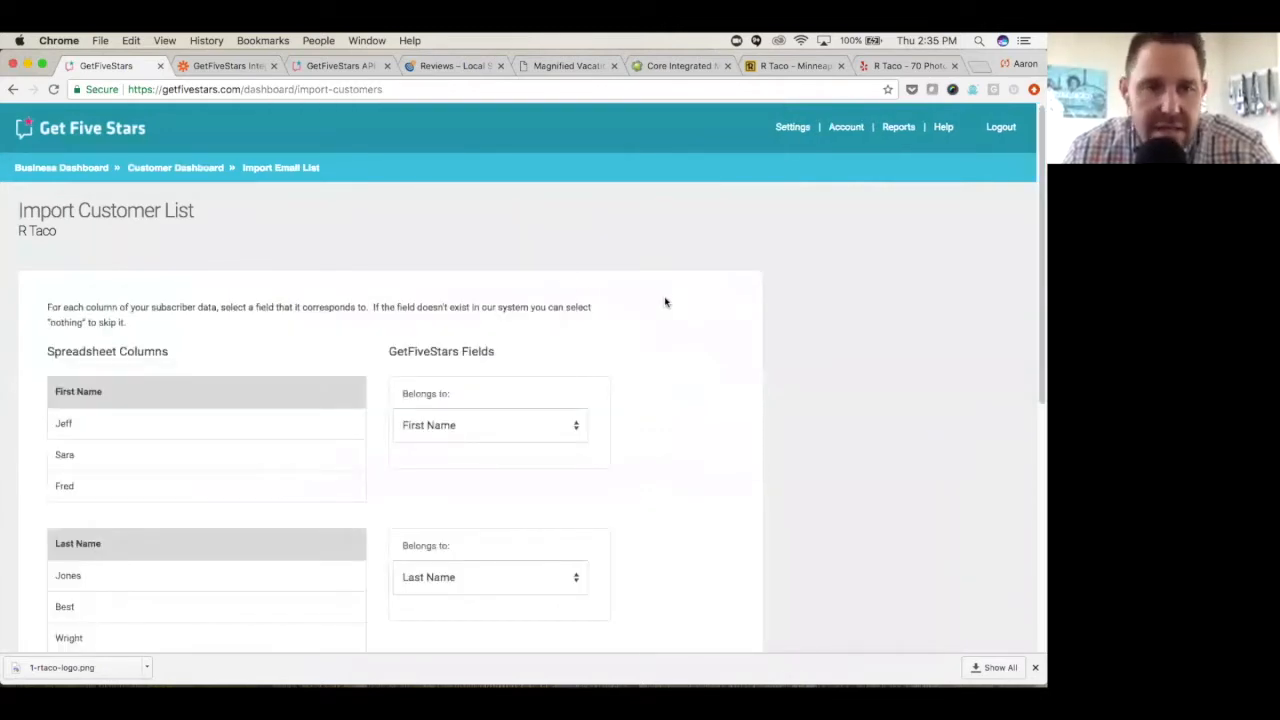
- Review the spreadsheet column mapping and set the tag column to Nothing (skip)
{"action": "scroll", "coordinate": [665, 302], "scroll_direction": "down", "scroll_amount": 2}
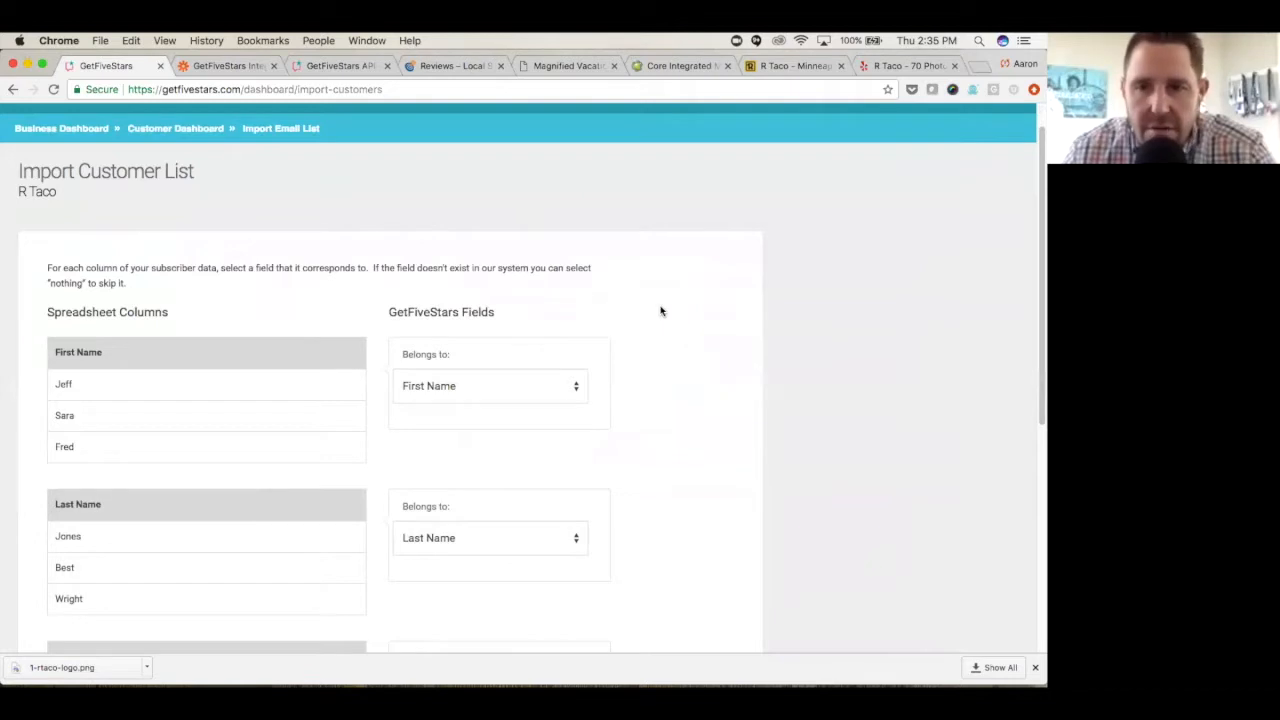
{"action": "scroll", "coordinate": [660, 313], "scroll_direction": "down", "scroll_amount": 2}
{"action": "scroll", "coordinate": [660, 311], "scroll_direction": "down", "scroll_amount": 2}
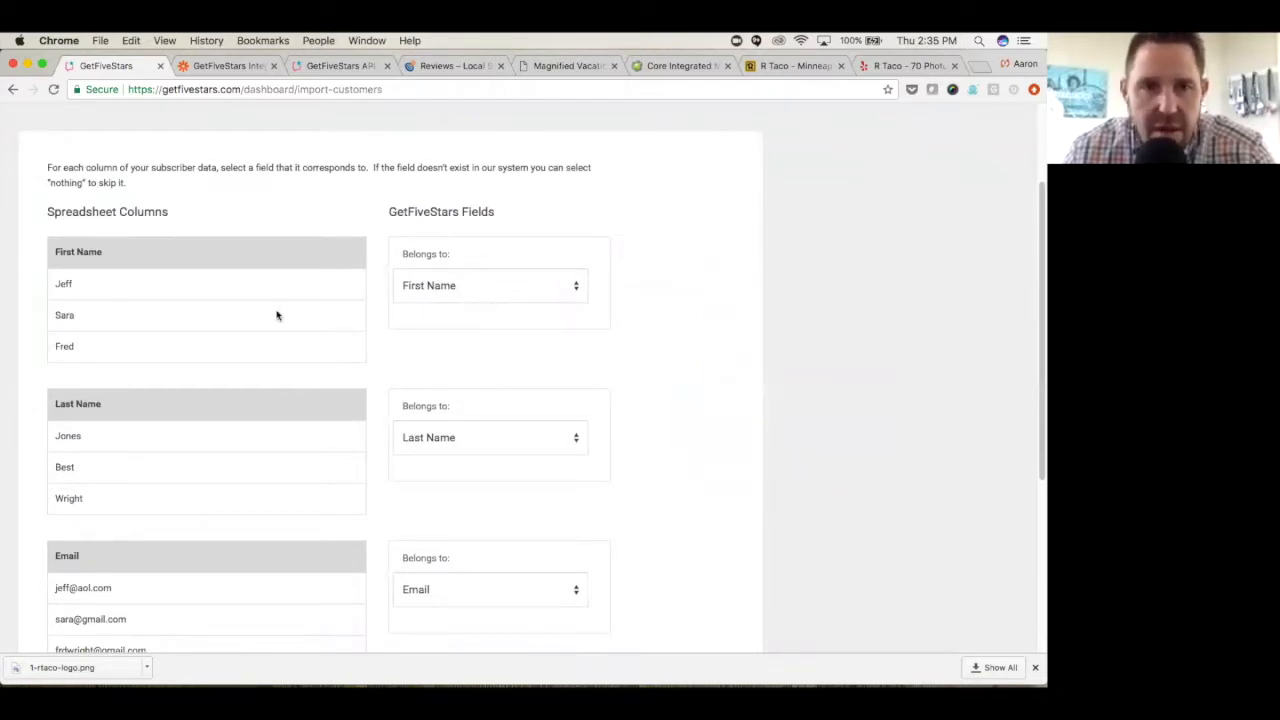
{"action": "scroll", "coordinate": [450, 370], "scroll_direction": "down", "scroll_amount": 2}
{"action": "scroll", "coordinate": [345, 470], "scroll_direction": "down", "scroll_amount": 2}
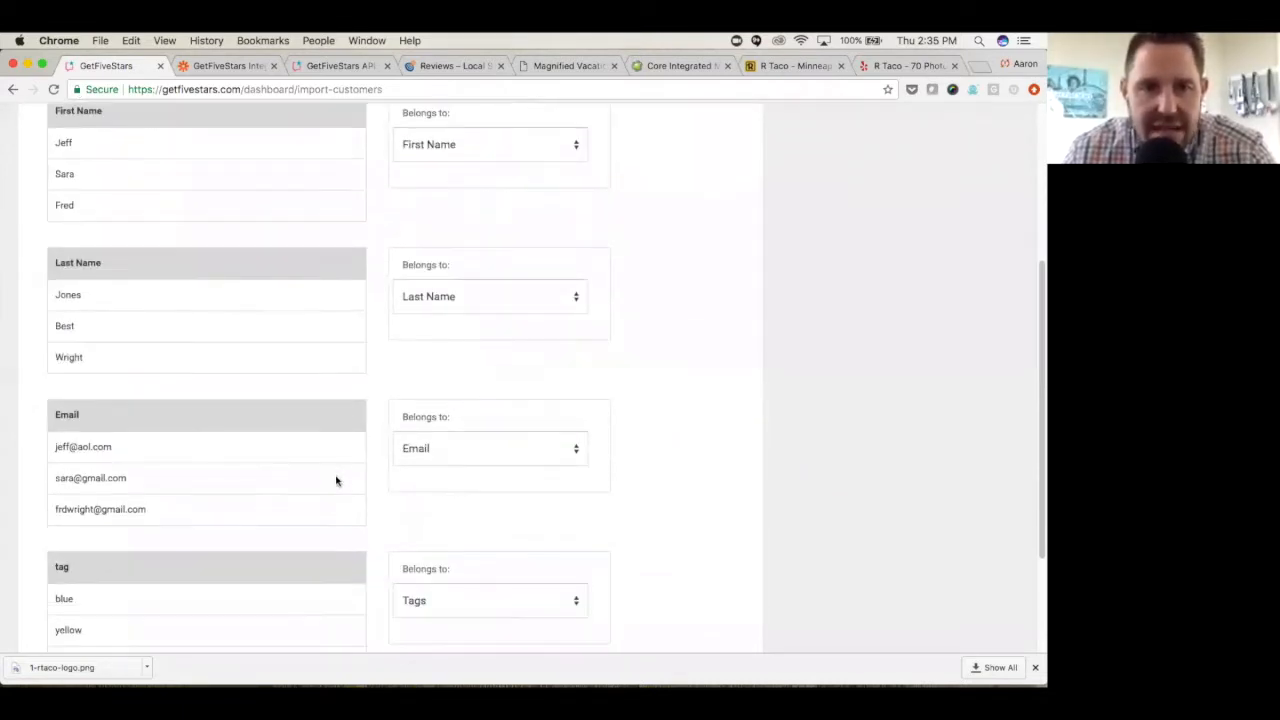
{"action": "scroll", "coordinate": [410, 490], "scroll_direction": "down", "scroll_amount": 4}
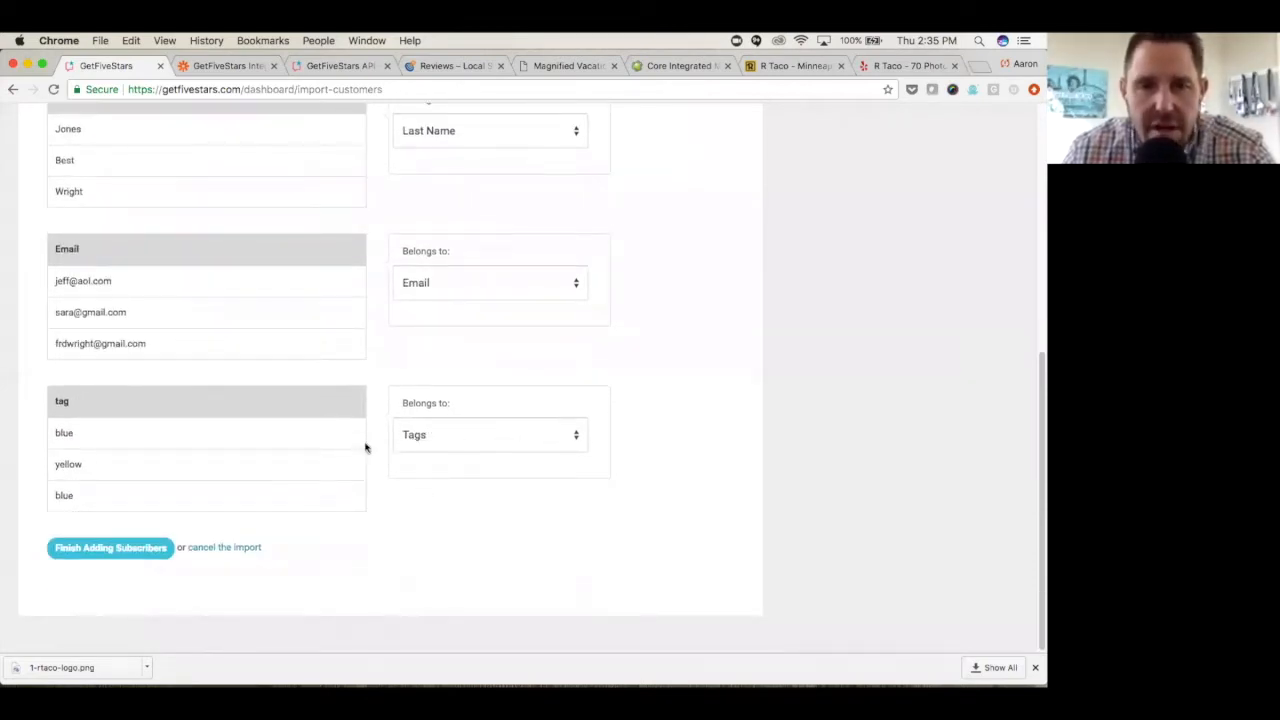
{"action": "left_click", "coordinate": [575, 437]}
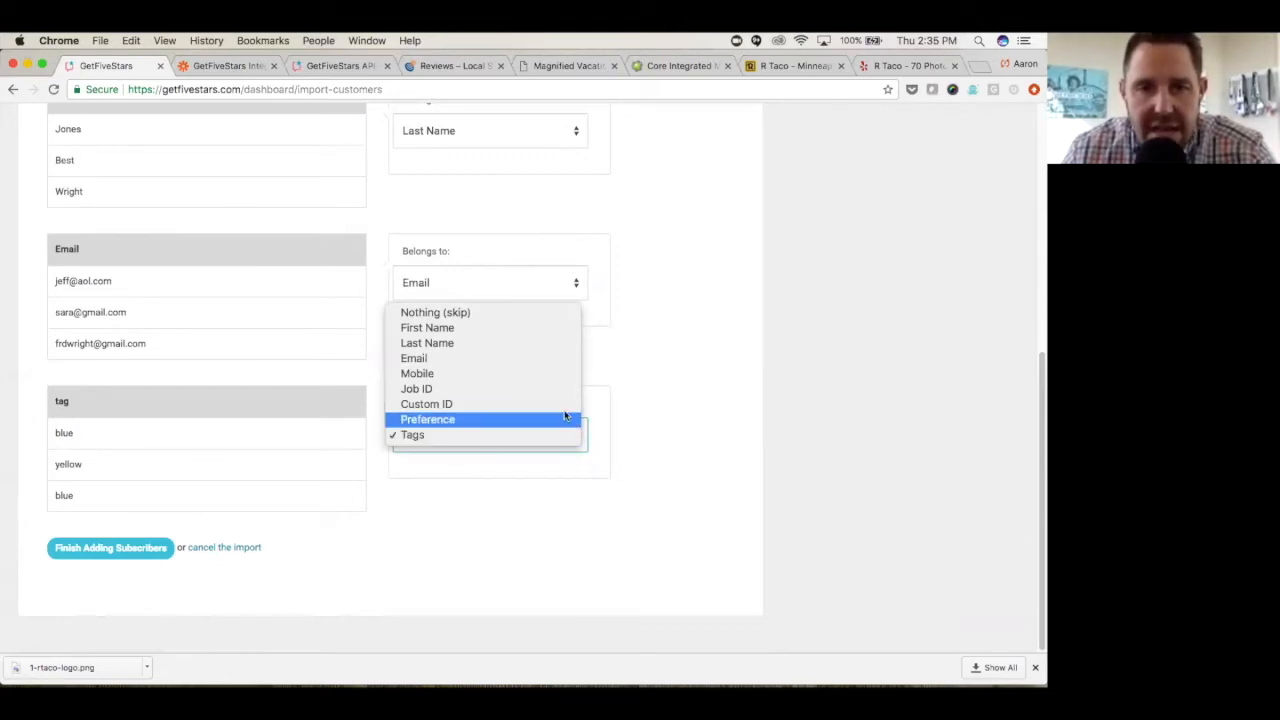
{"action": "left_click", "coordinate": [546, 314]}
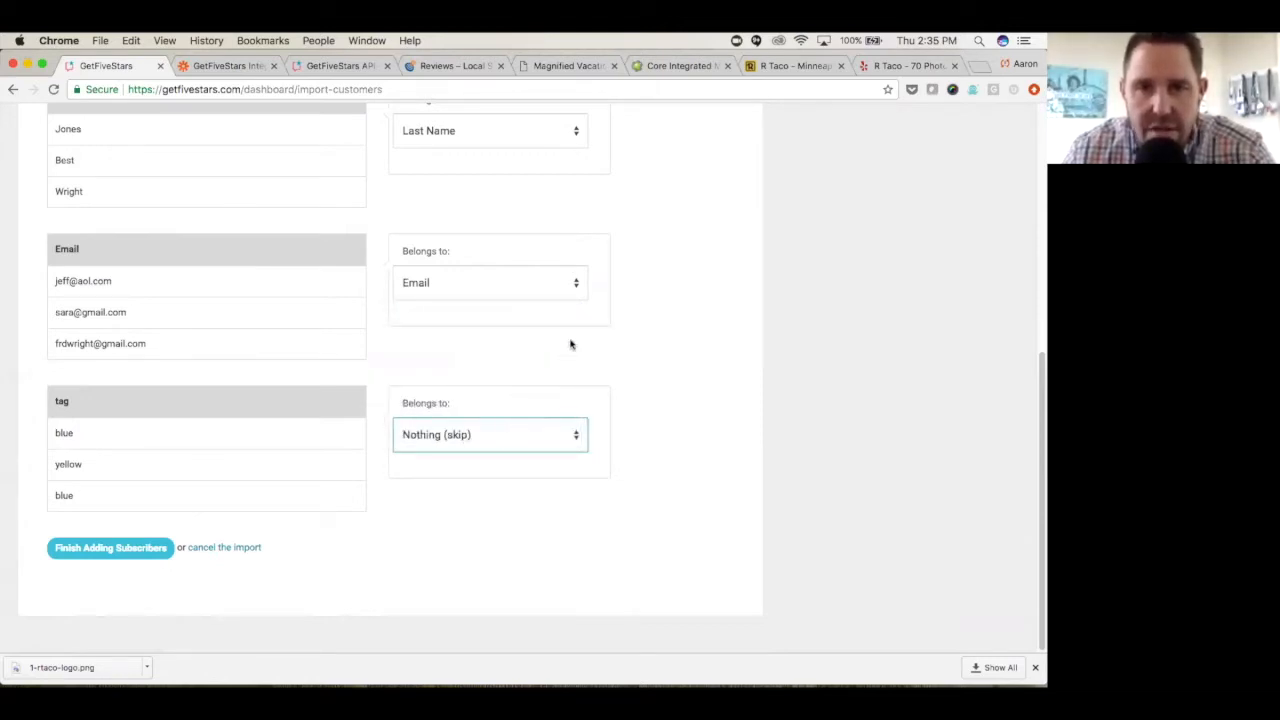
- Keep the email column mapped to Email, finish adding the subscribers and close the import results
{"action": "left_click", "coordinate": [575, 284]}
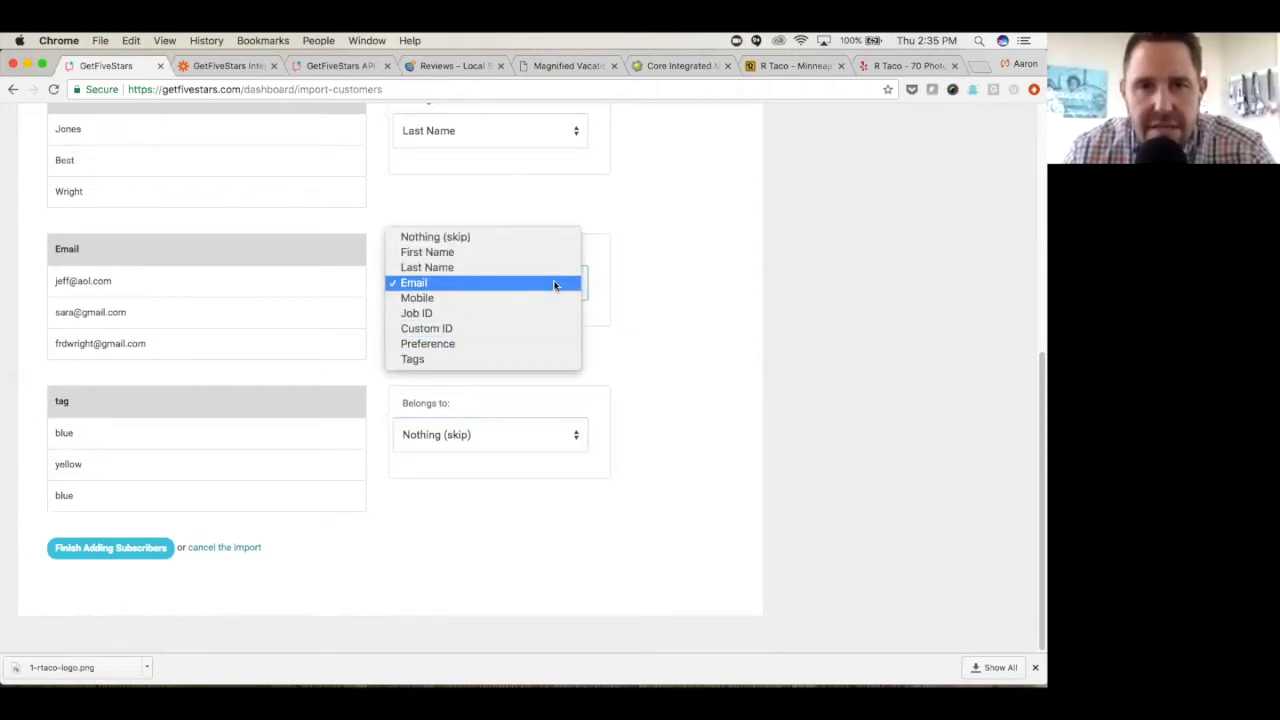
{"action": "left_click", "coordinate": [555, 285]}
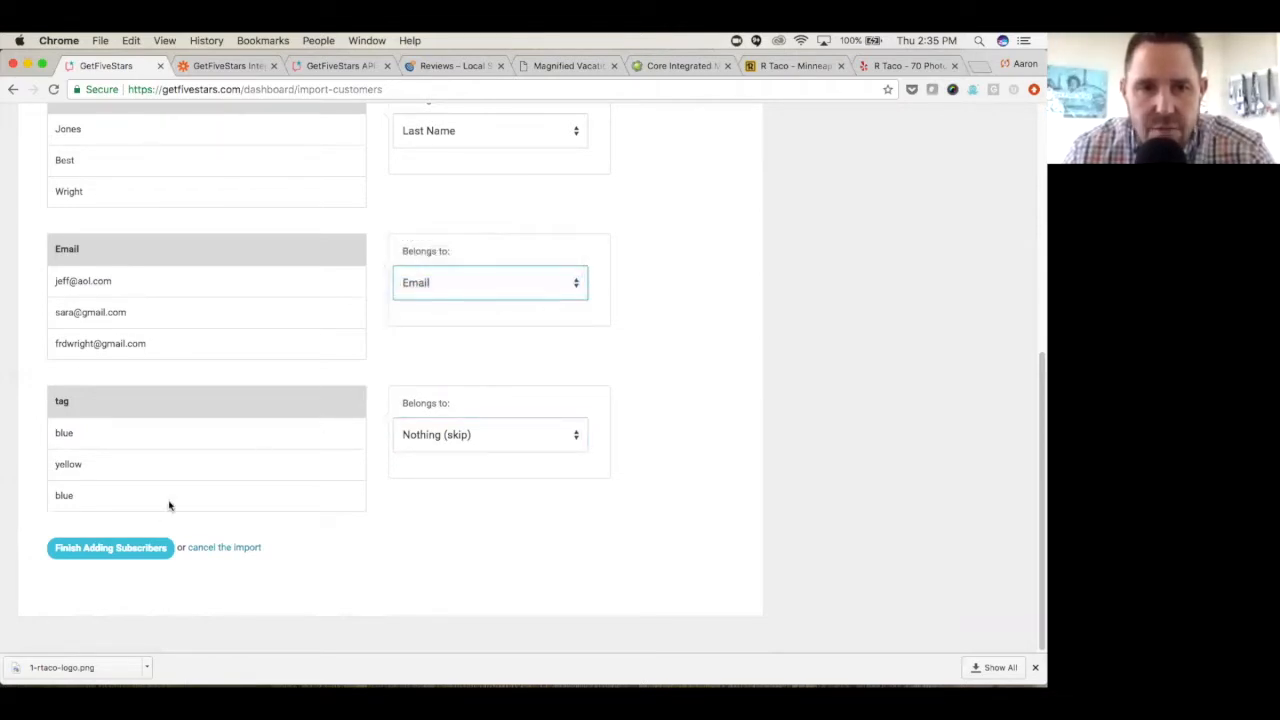
{"action": "left_click", "coordinate": [133, 552]}
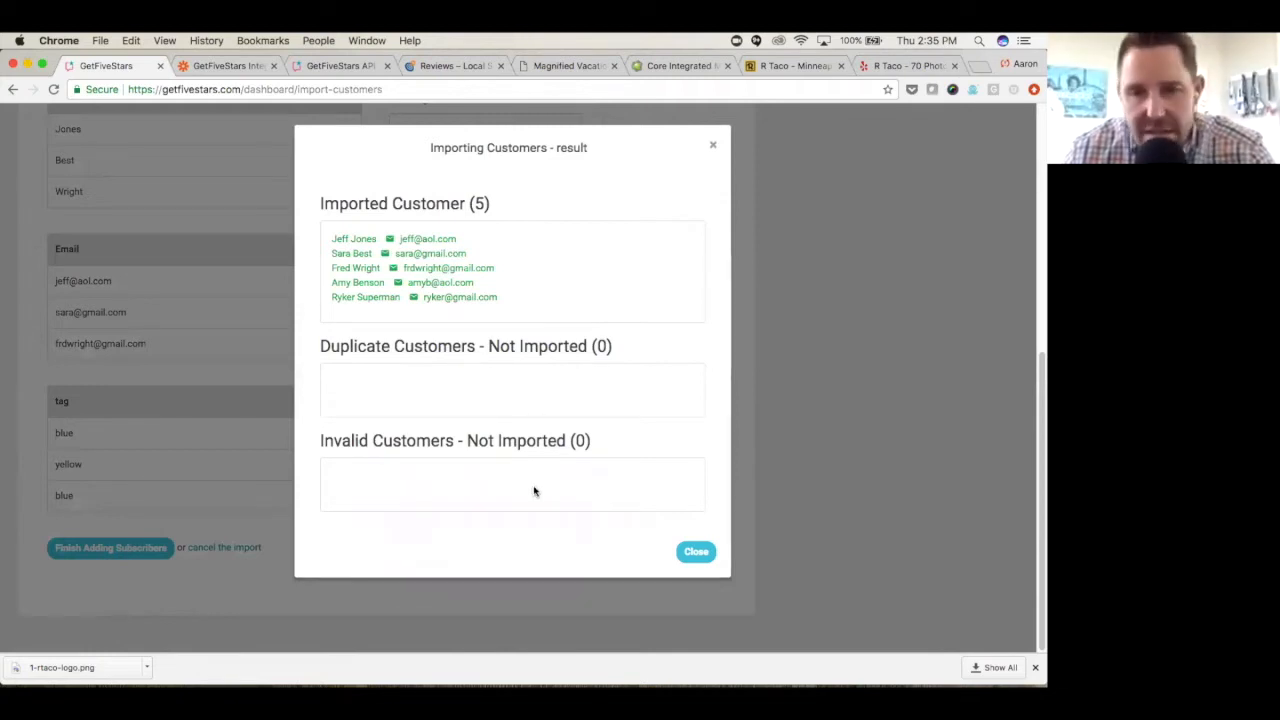
{"action": "left_click", "coordinate": [696, 553]}
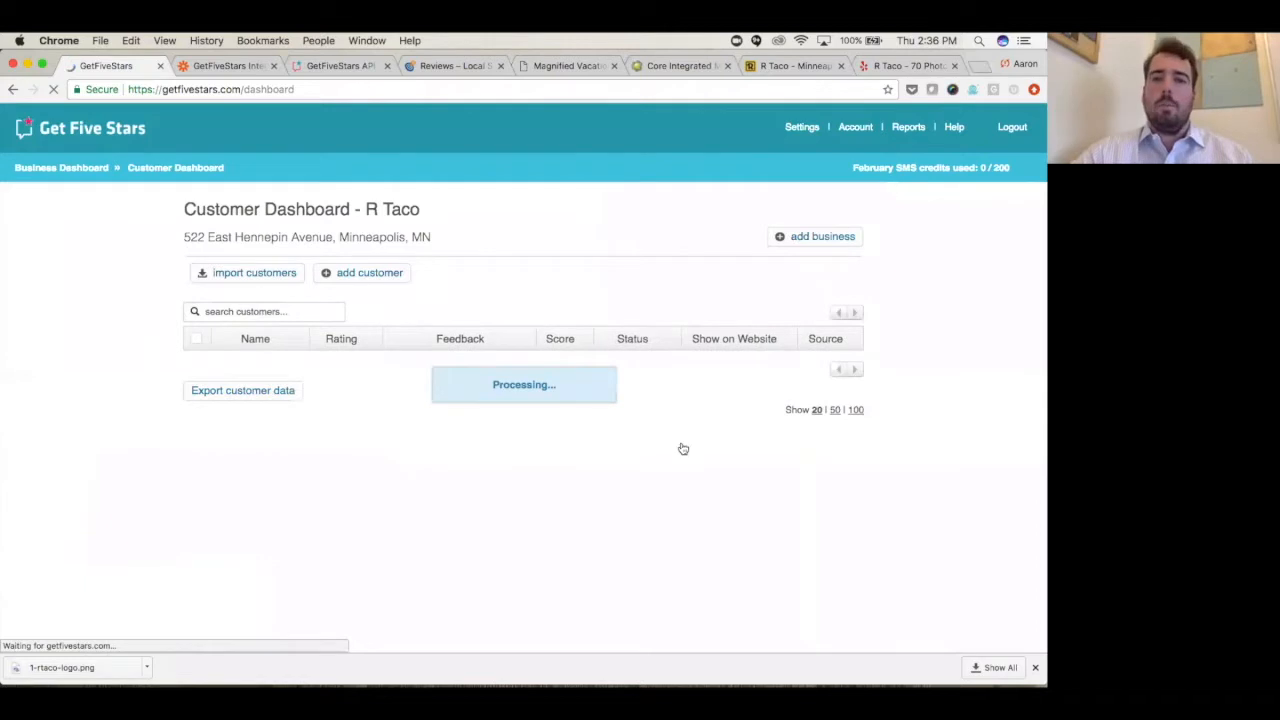
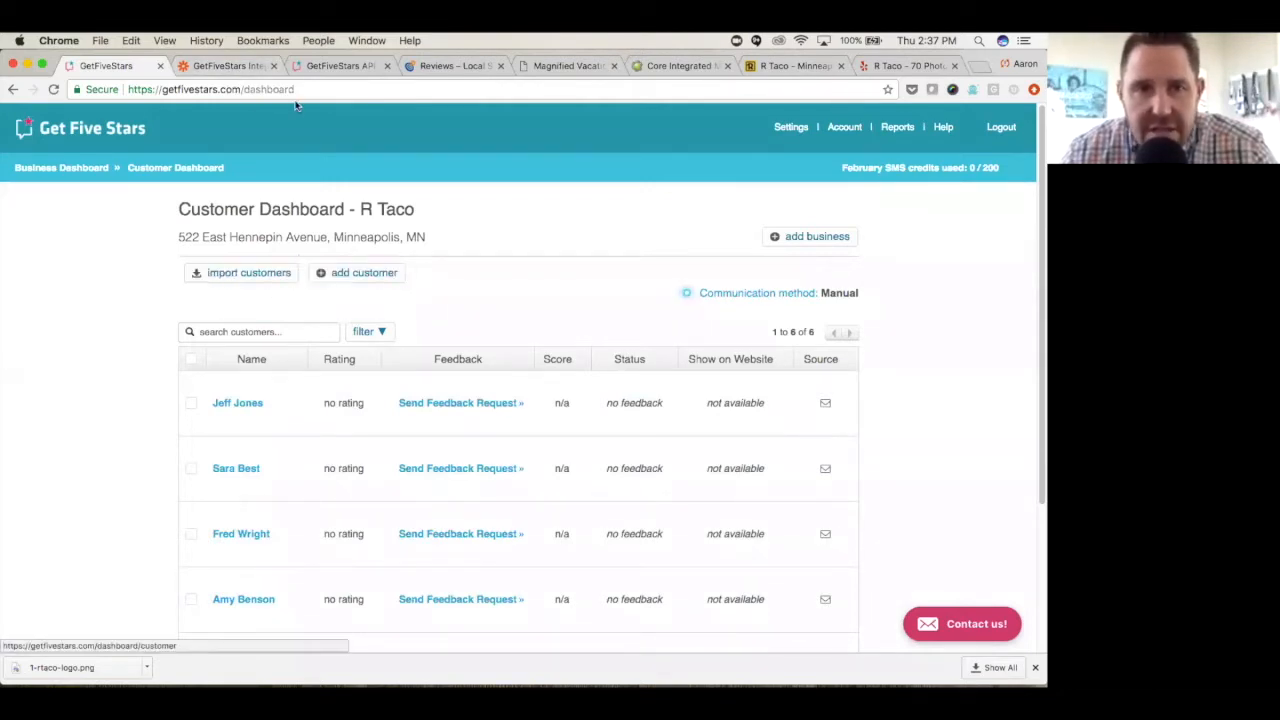
- Review the GetFiveStars integrations on Zapier, including the ways to automate feedback requests, and view the GetFiveStars API guide
{"action": "left_click", "coordinate": [230, 66]}
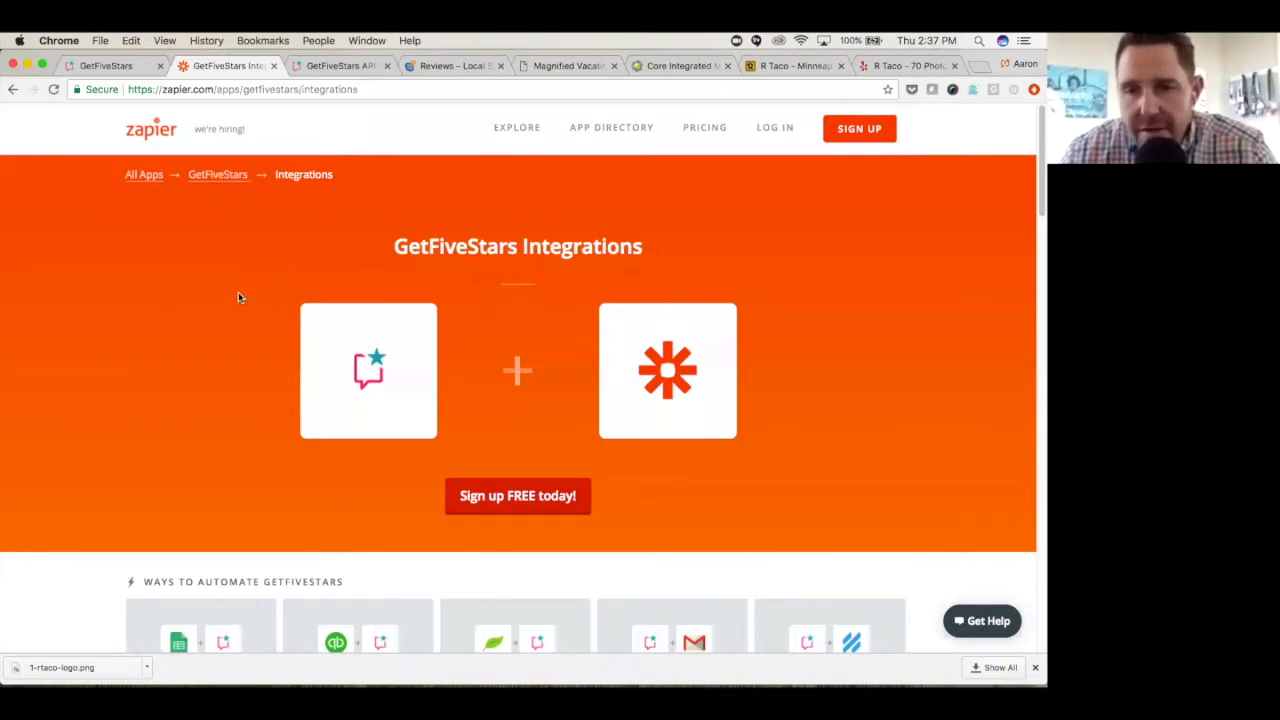
{"action": "scroll", "coordinate": [226, 313], "scroll_direction": "down", "scroll_amount": 2}
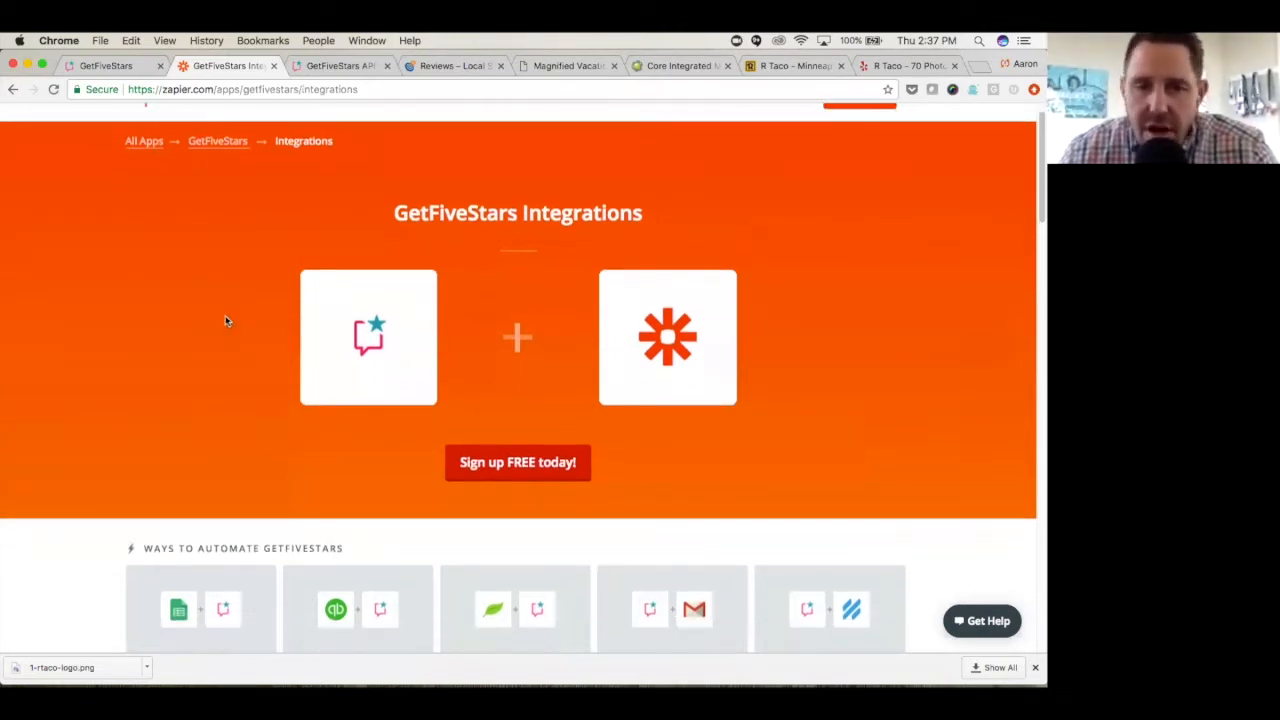
{"action": "scroll", "coordinate": [181, 556], "scroll_direction": "down", "scroll_amount": 3}
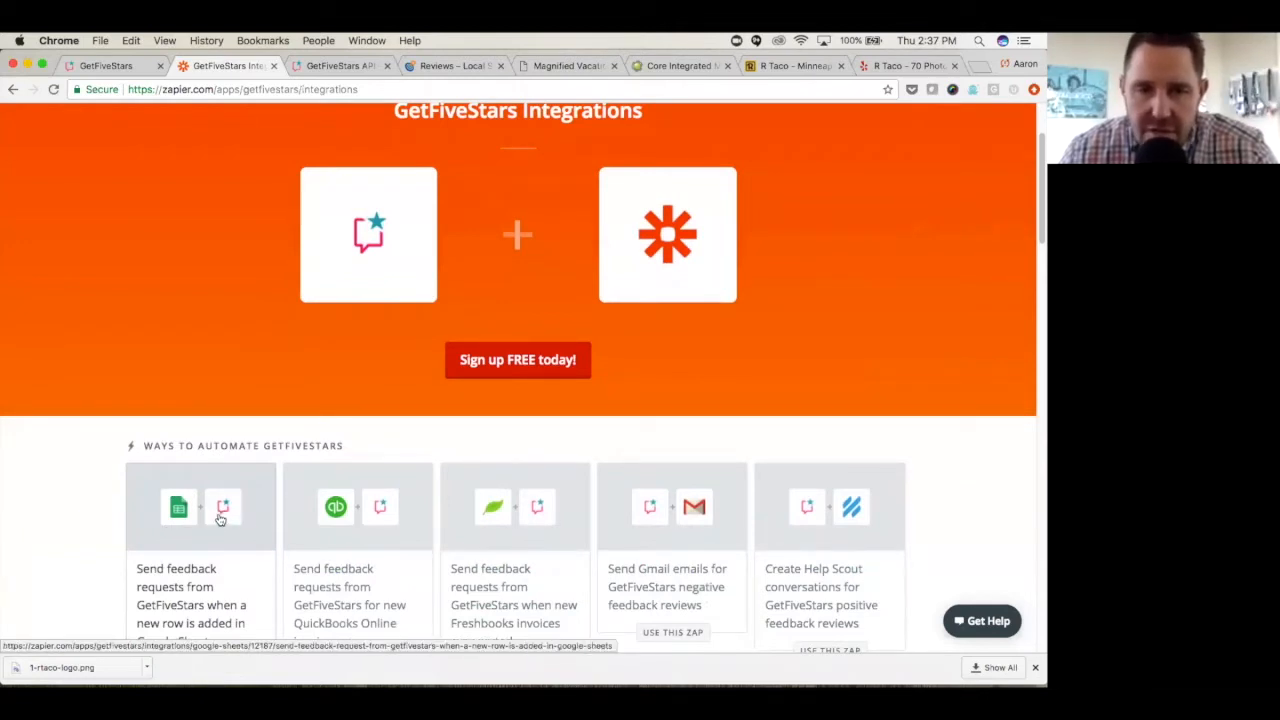
{"action": "scroll", "coordinate": [325, 505], "scroll_direction": "down", "scroll_amount": 1}
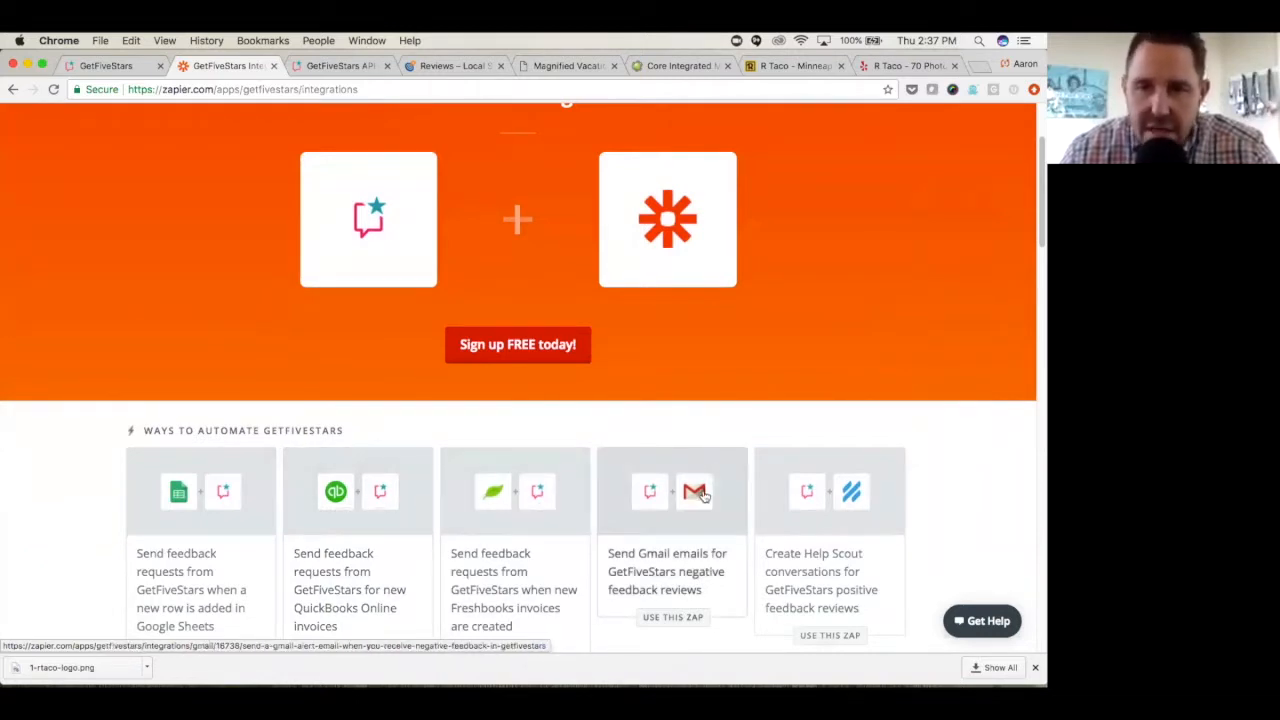
{"action": "scroll", "coordinate": [779, 380], "scroll_direction": "up", "scroll_amount": 1}
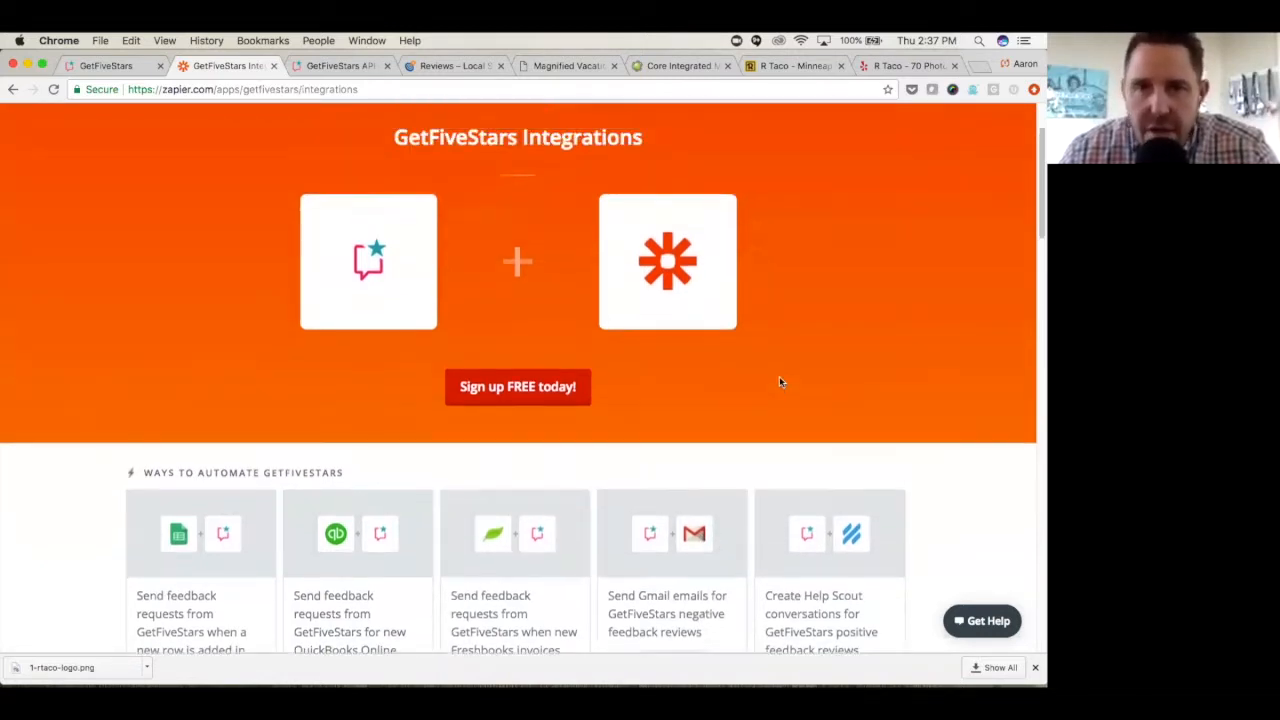
{"action": "scroll", "coordinate": [779, 382], "scroll_direction": "up", "scroll_amount": 2}
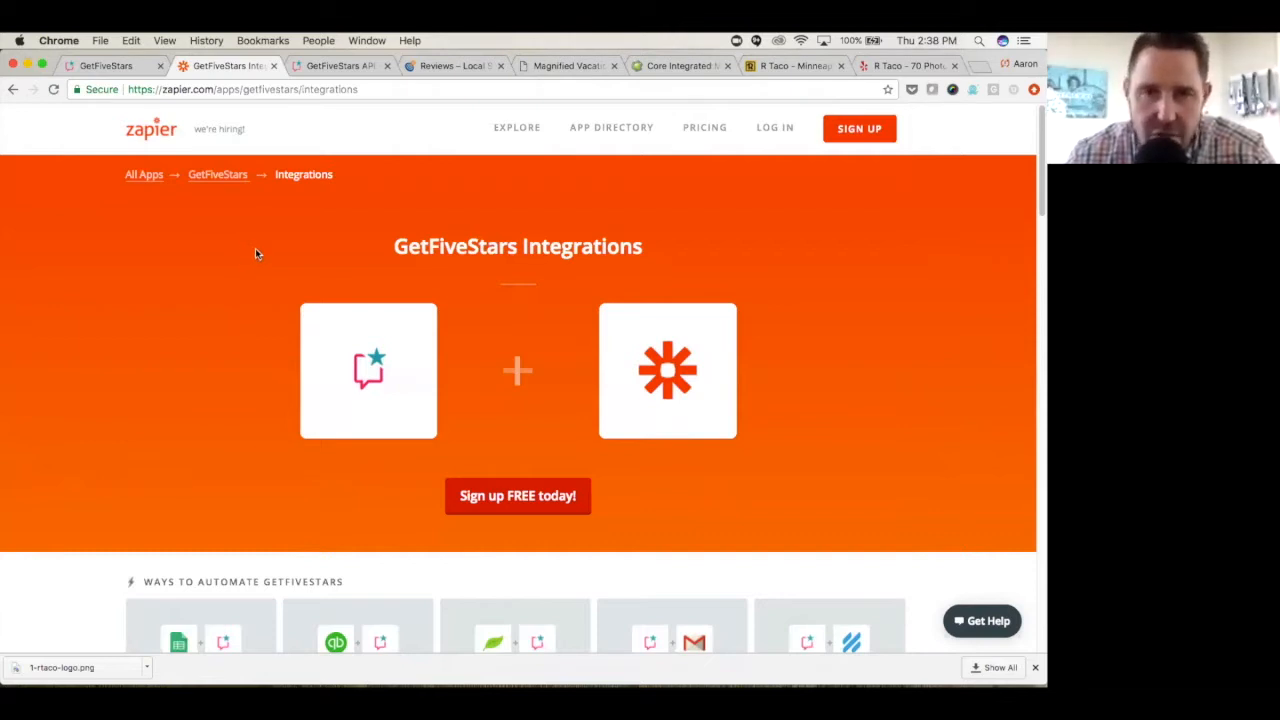
{"action": "left_click", "coordinate": [340, 66]}
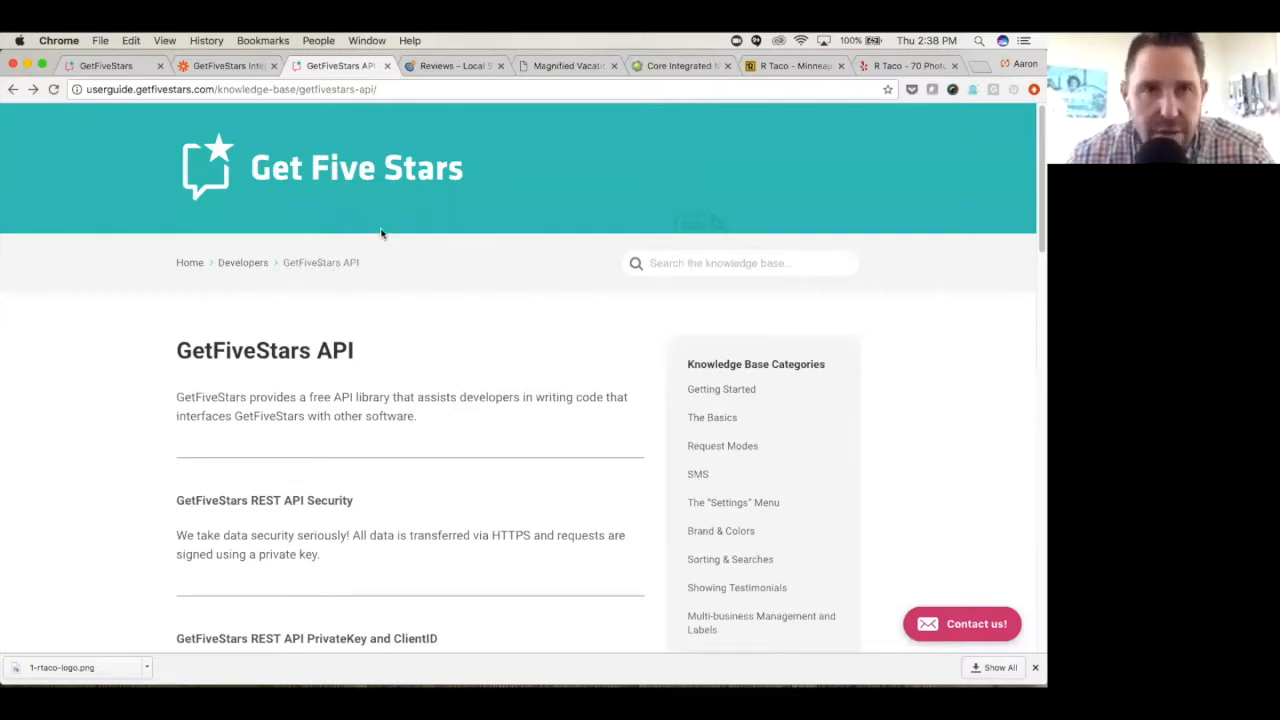
- Return to the R Taco dashboard, open its SMS settings and set the message type to Image with Text Message (2 credits)
{"action": "left_click", "coordinate": [131, 66]}
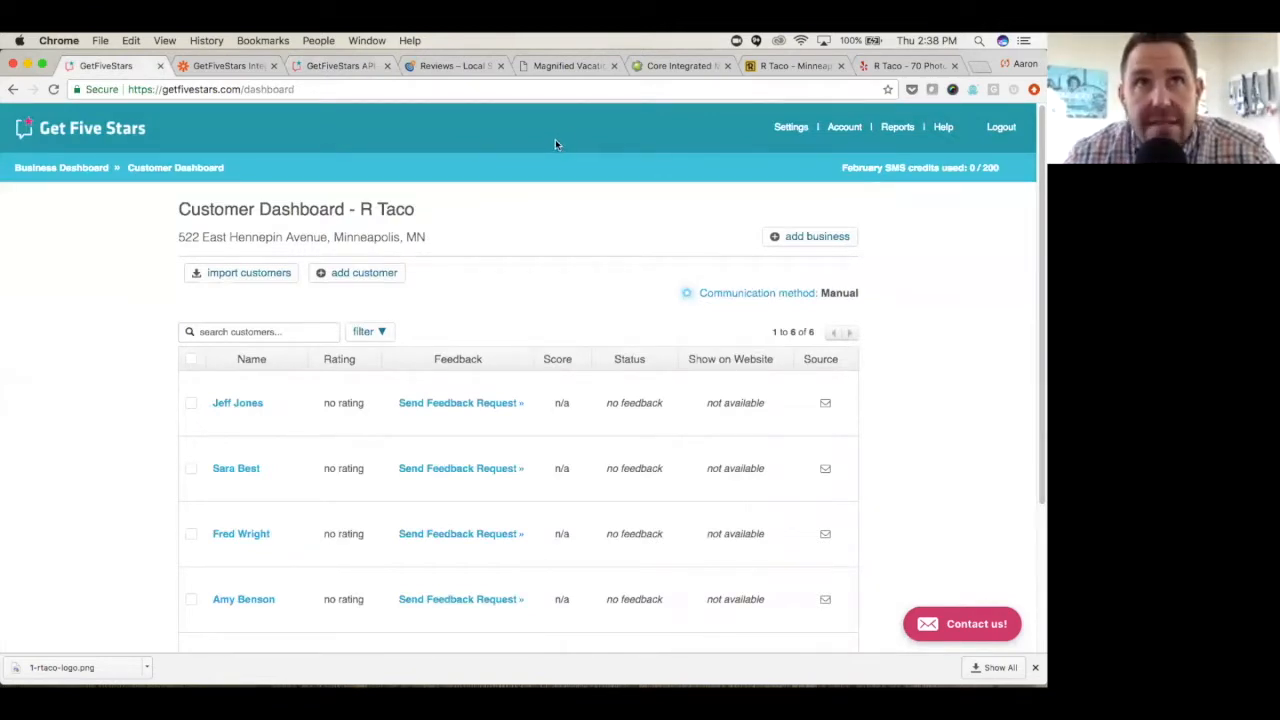
{"action": "left_click", "coordinate": [789, 128]}
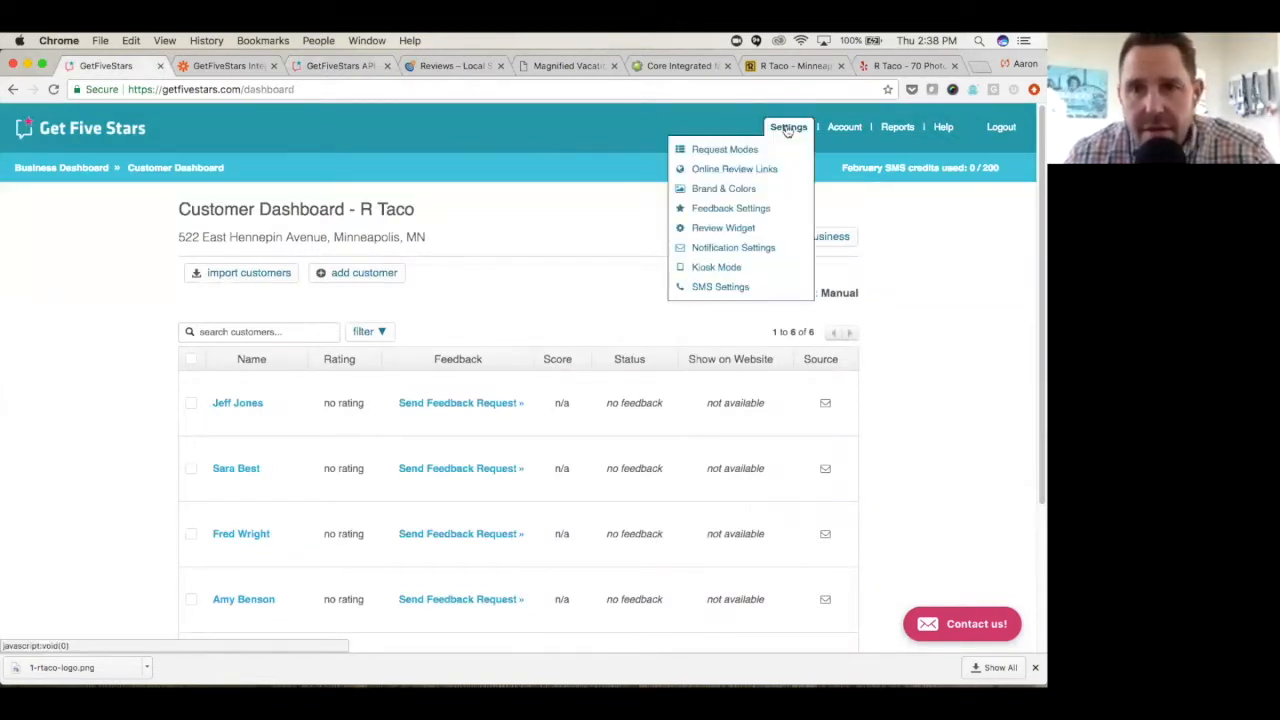
{"action": "left_click", "coordinate": [711, 290]}
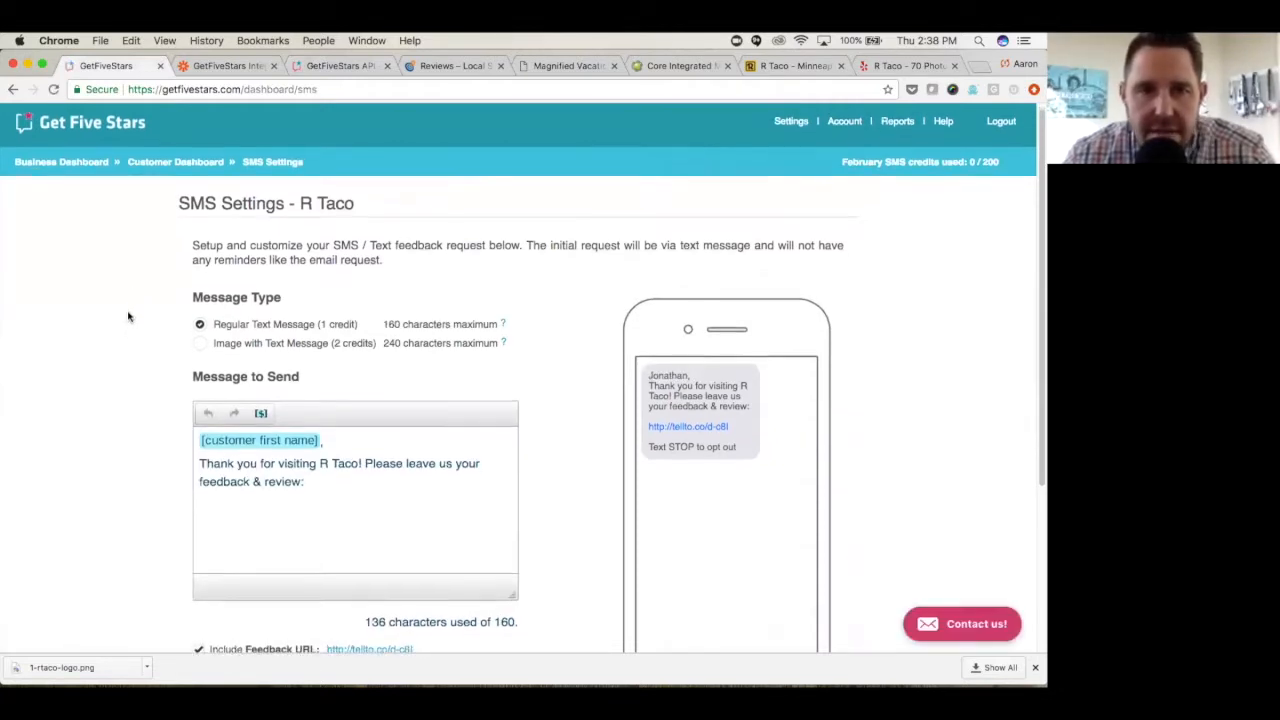
{"action": "scroll", "coordinate": [127, 325], "scroll_direction": "down", "scroll_amount": 1}
{"action": "scroll", "coordinate": [129, 321], "scroll_direction": "down", "scroll_amount": 1}
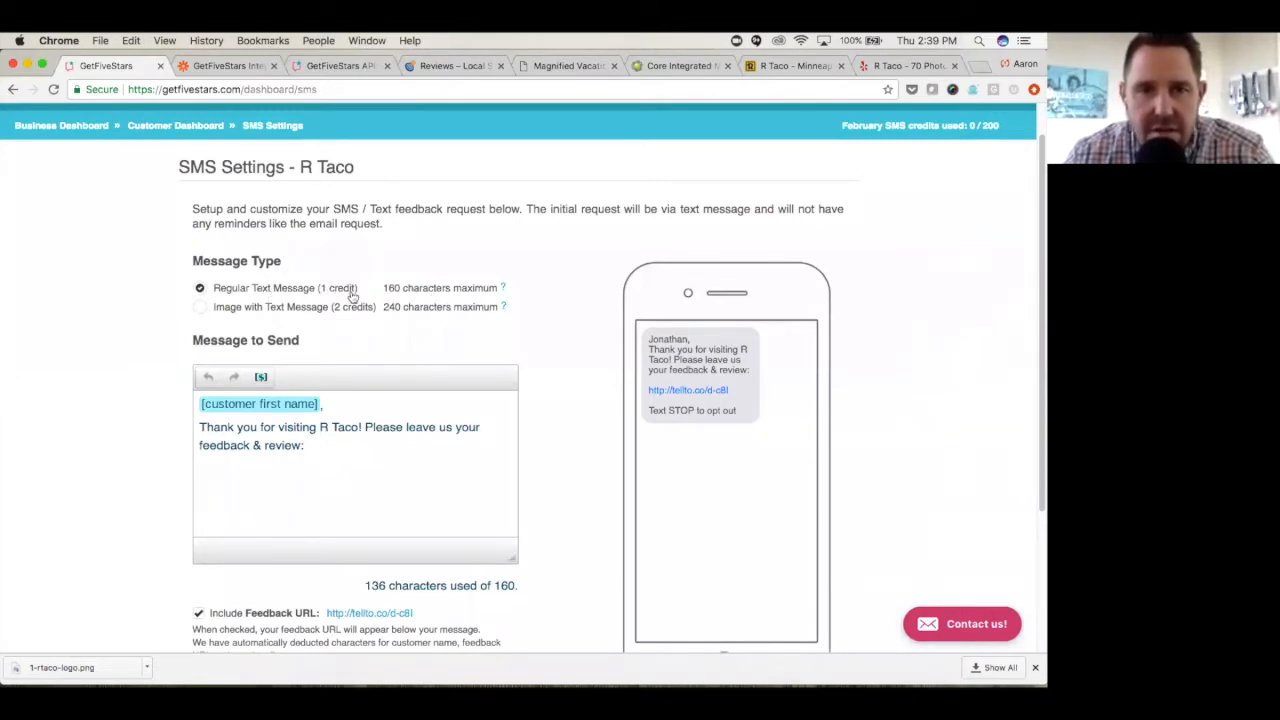
{"action": "left_click", "coordinate": [201, 309]}
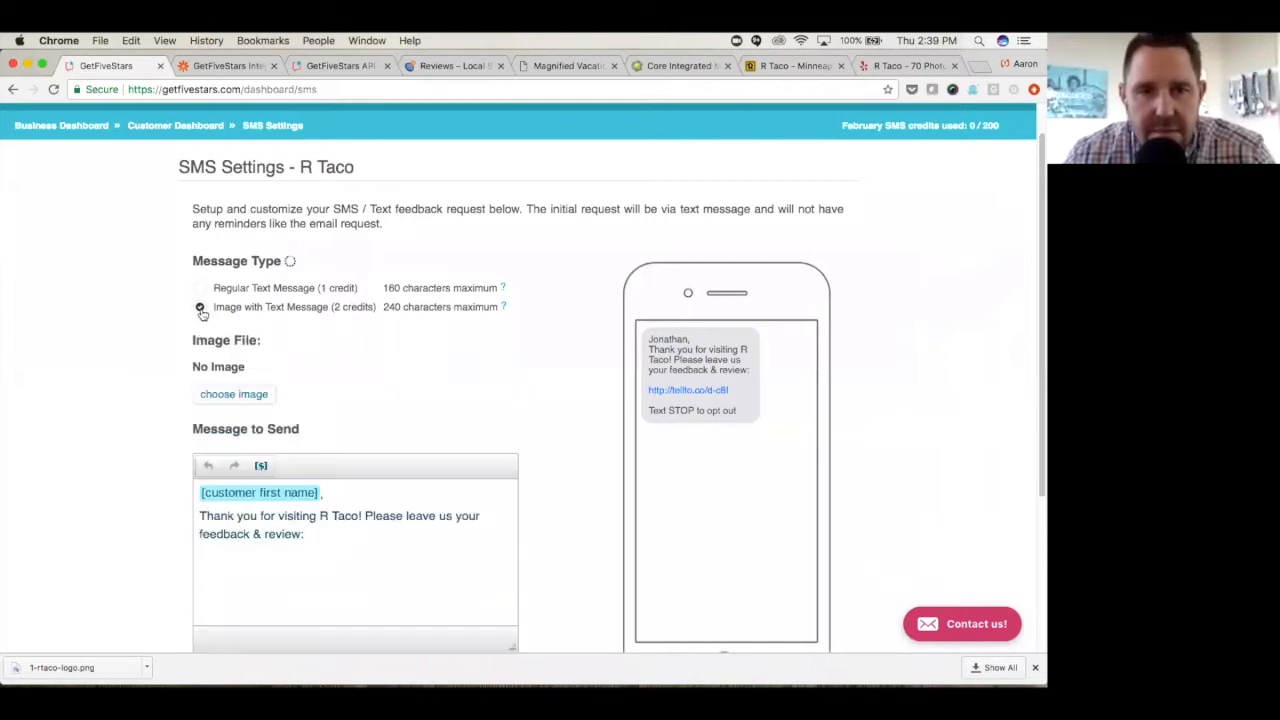
- Import 1-rtaco-logo.png from the Desktop as the image for the R Taco text message
{"action": "left_click", "coordinate": [238, 397]}
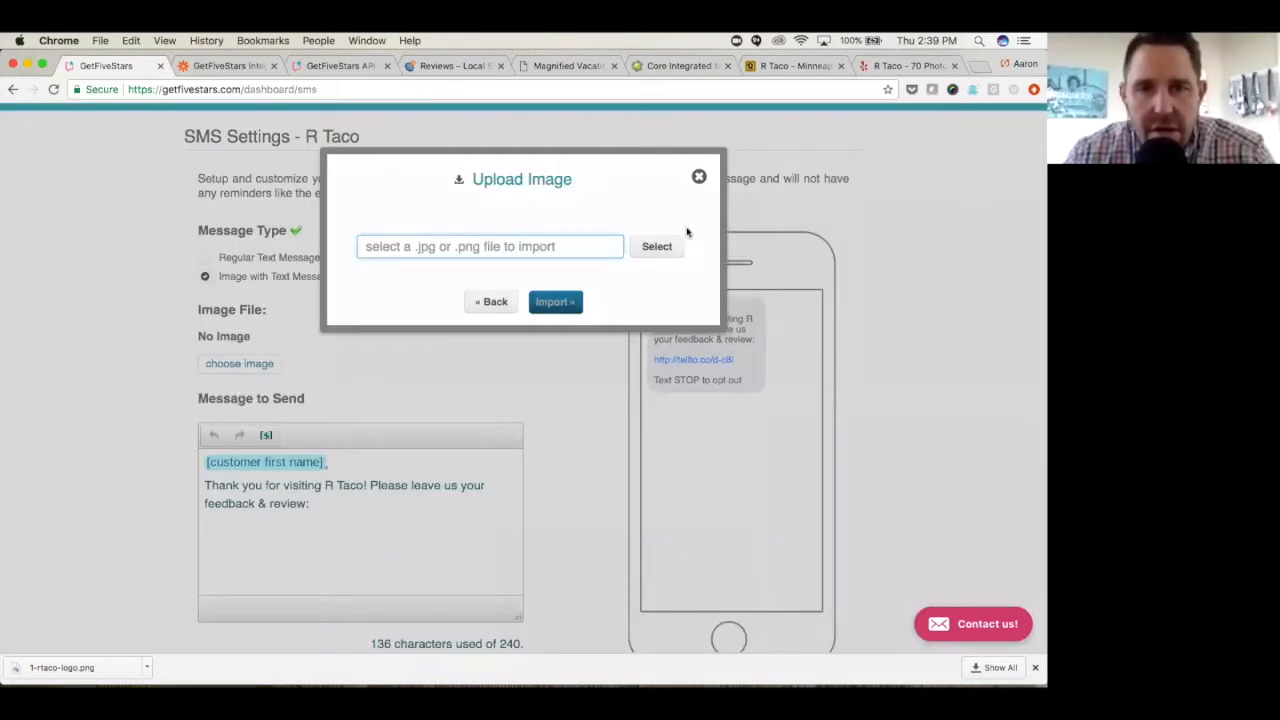
{"action": "left_click", "coordinate": [658, 249]}
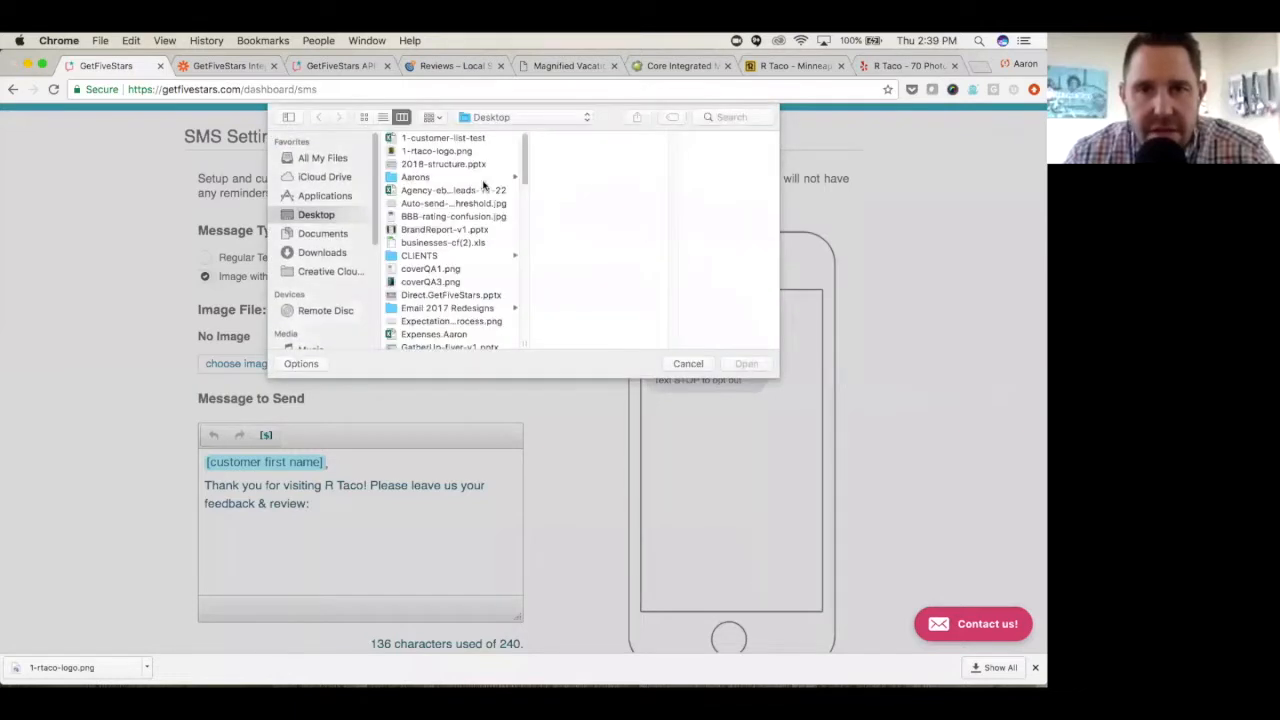
{"action": "left_click", "coordinate": [449, 151]}
{"action": "key", "text": "Return"}
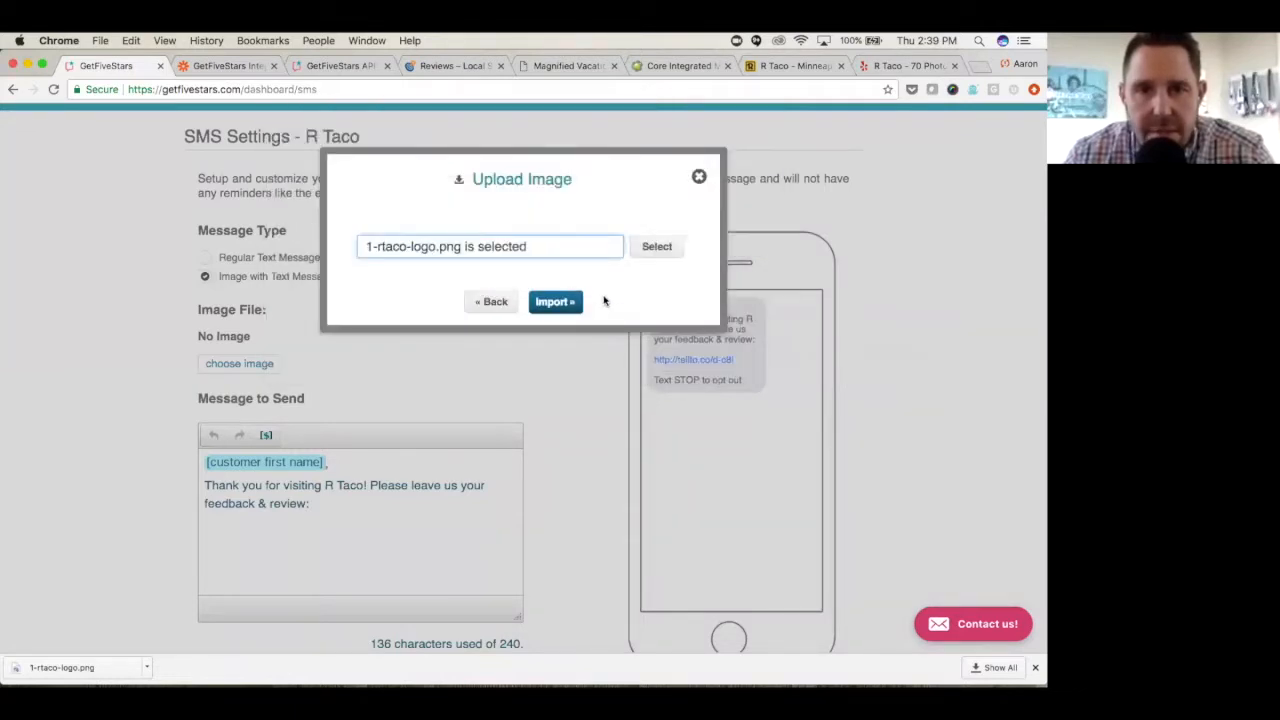
{"action": "left_click", "coordinate": [555, 302]}
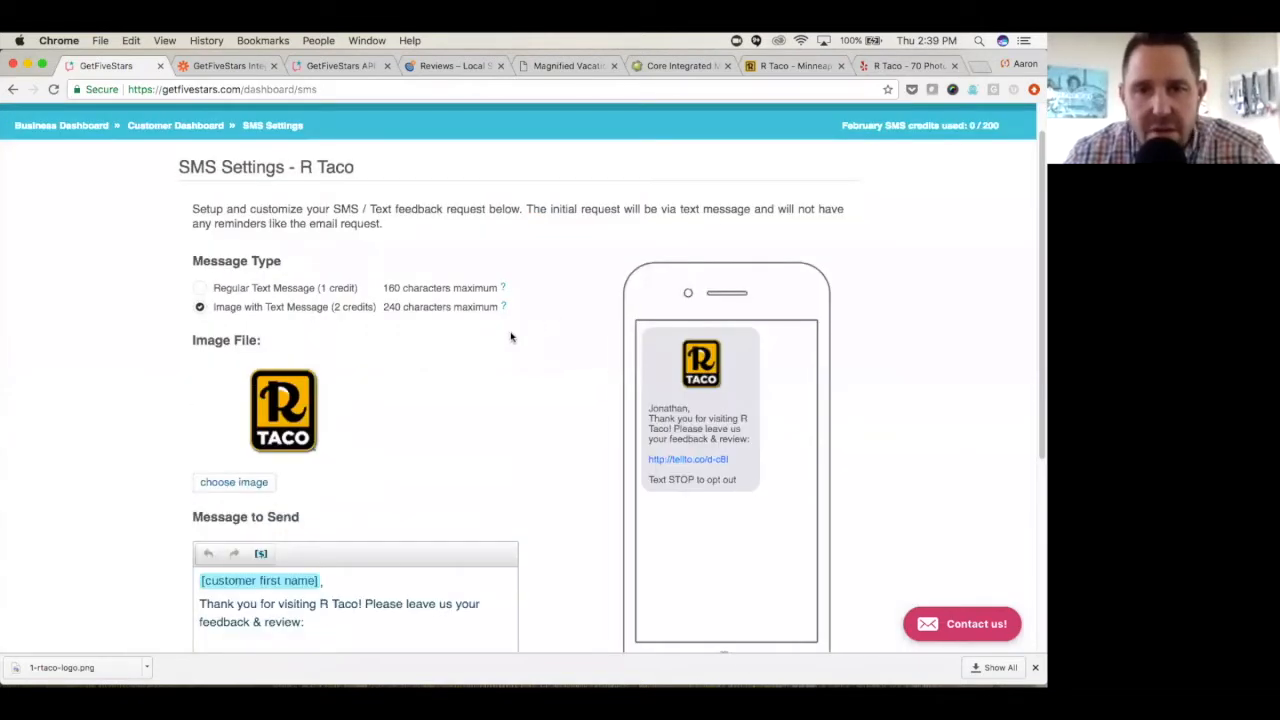
- Review the SMS message text, feedback URL option and phone preview, and return to the R Taco customer dashboard
{"action": "scroll", "coordinate": [540, 370], "scroll_direction": "down", "scroll_amount": 1}
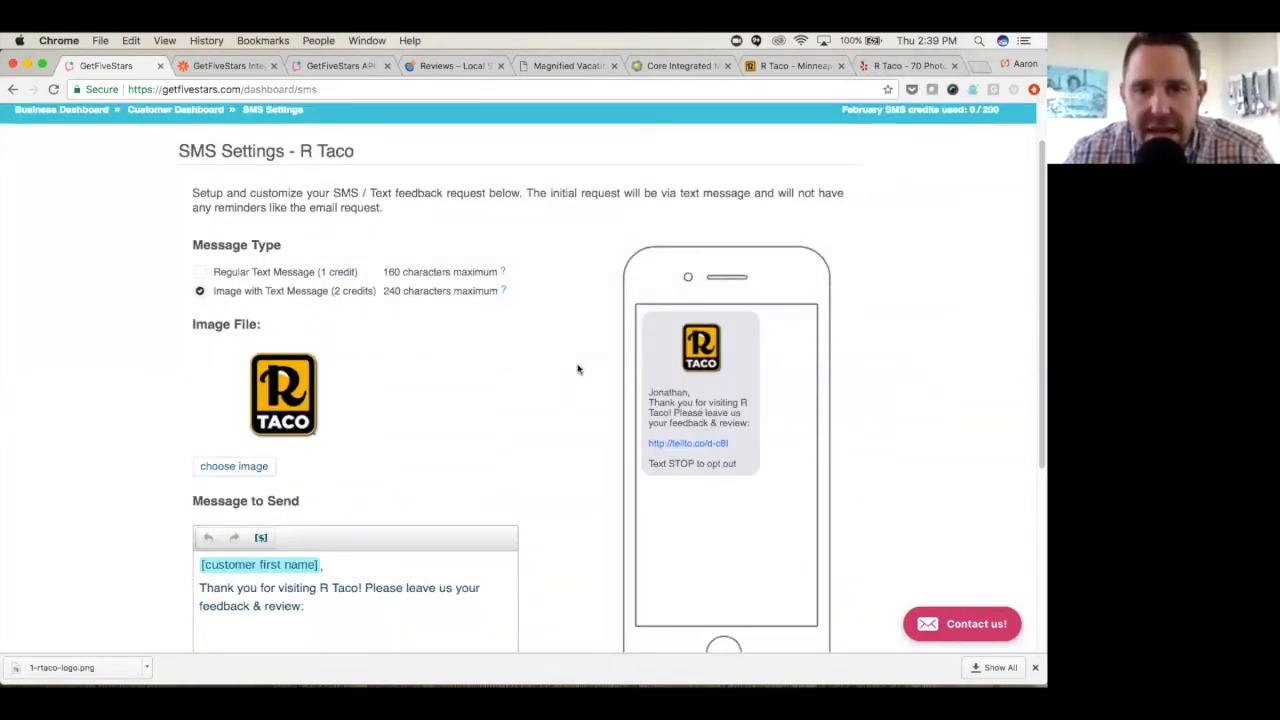
{"action": "scroll", "coordinate": [577, 366], "scroll_direction": "down", "scroll_amount": 5}
{"action": "scroll", "coordinate": [419, 452], "scroll_direction": "down", "scroll_amount": 3}
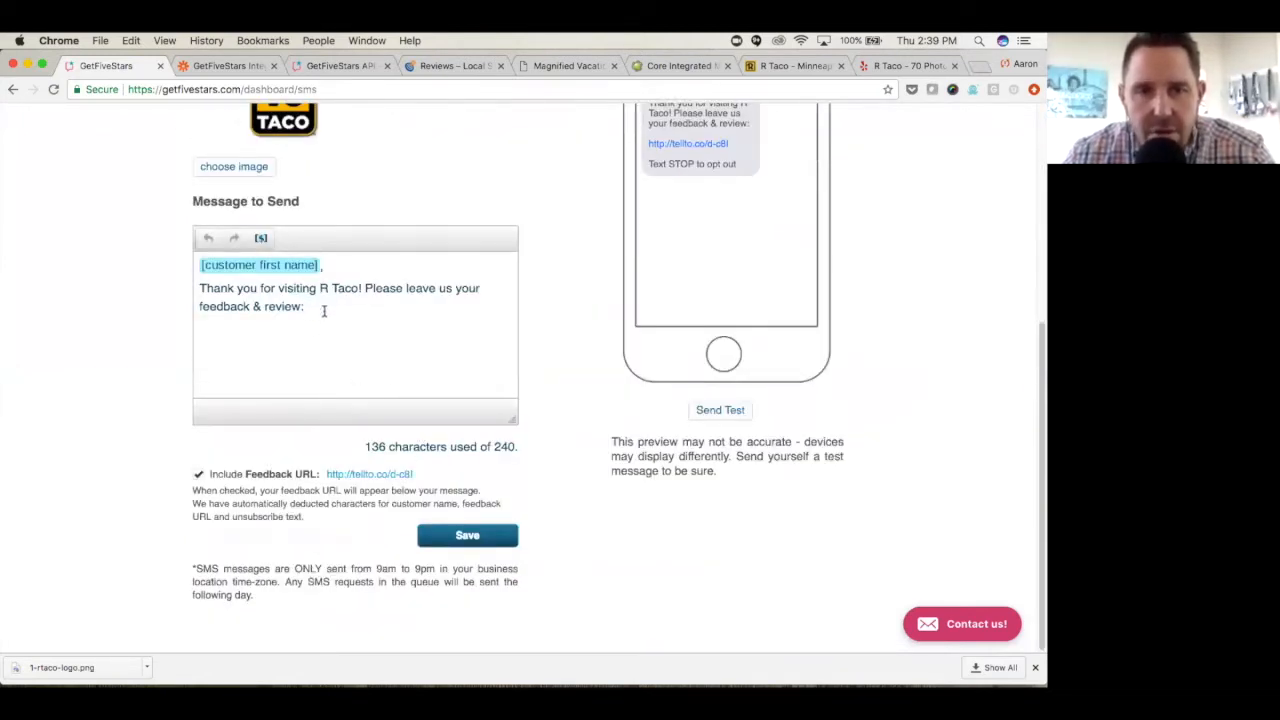
{"action": "scroll", "coordinate": [398, 325], "scroll_direction": "up", "scroll_amount": 1}
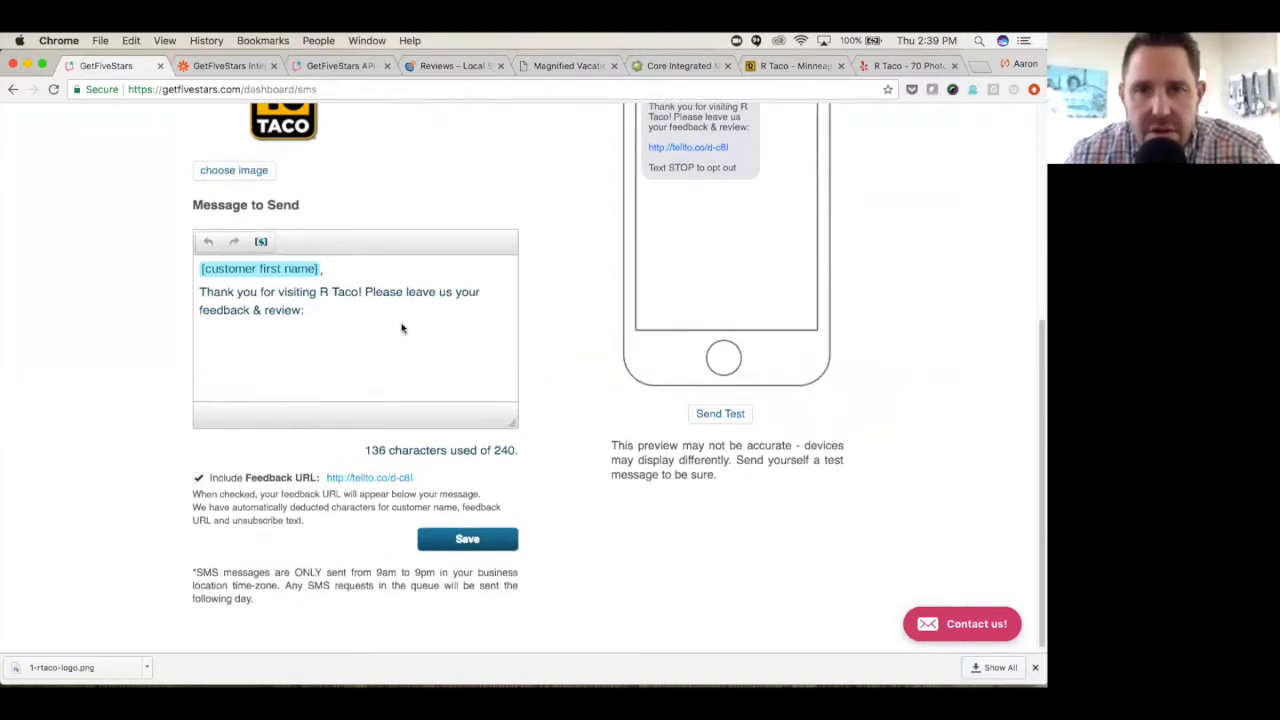
{"action": "scroll", "coordinate": [577, 264], "scroll_direction": "up", "scroll_amount": 4}
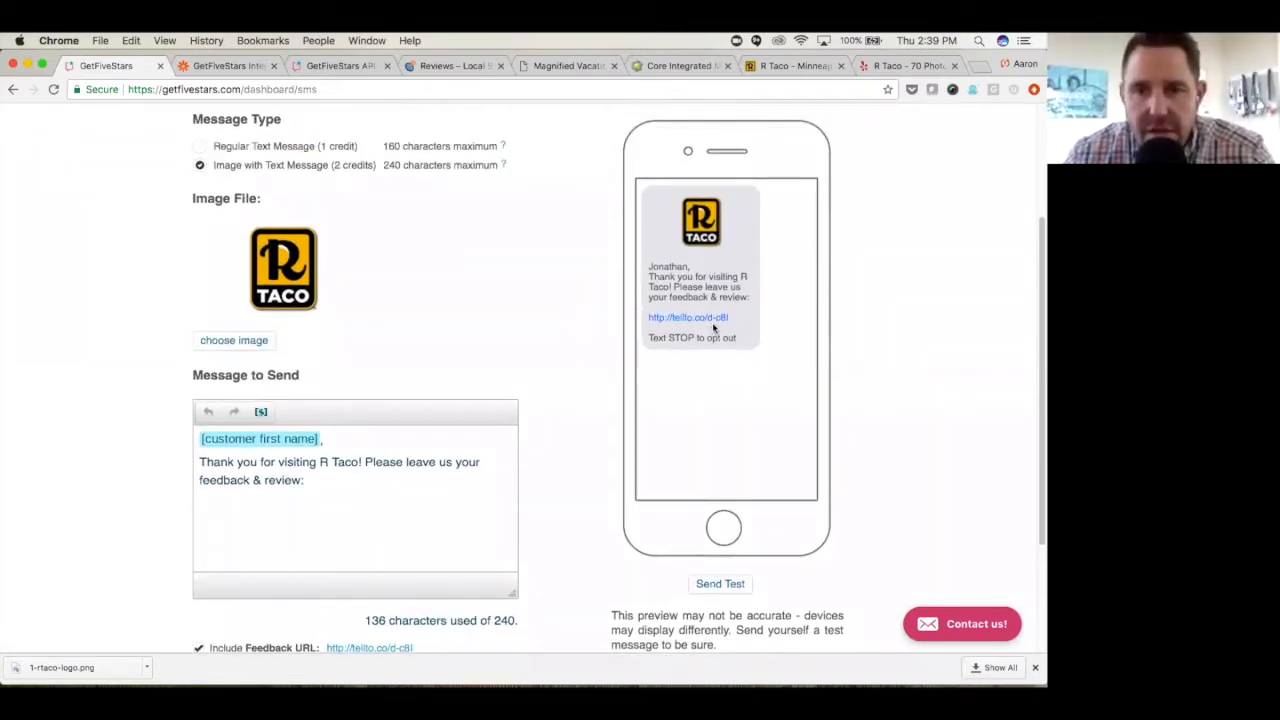
{"action": "left_click", "coordinate": [705, 585]}
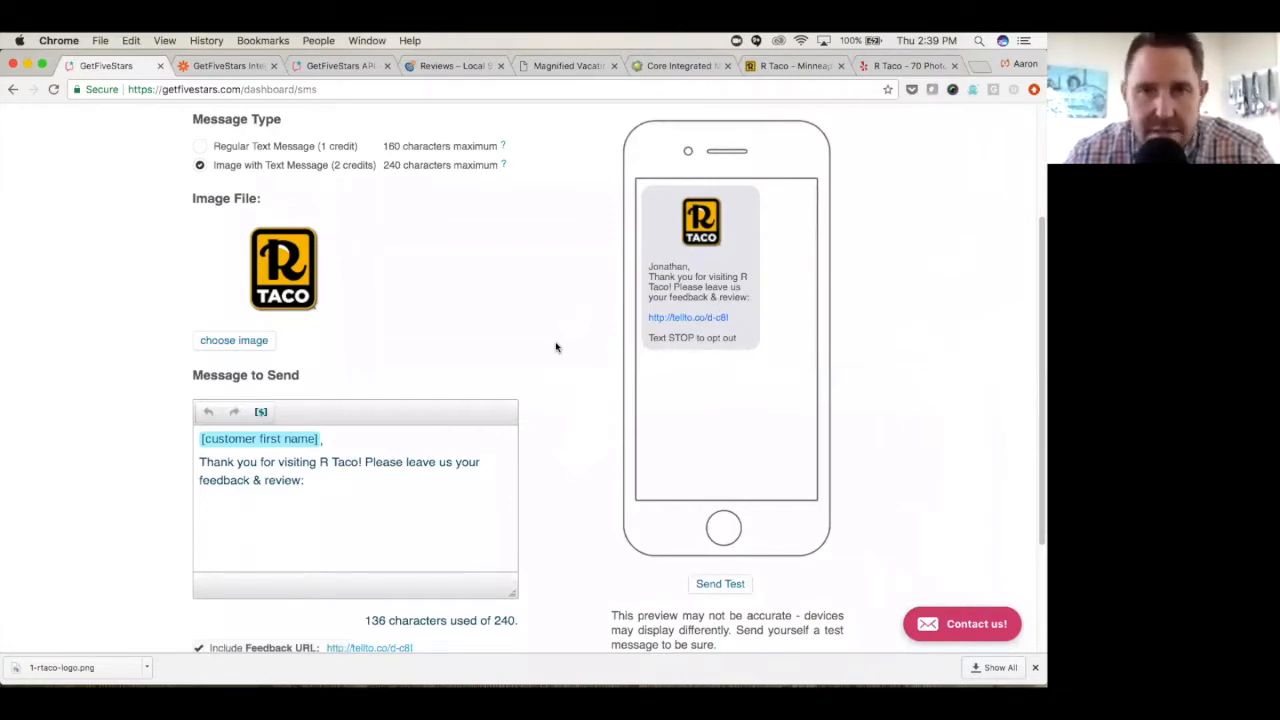
{"action": "scroll", "coordinate": [557, 346], "scroll_direction": "up", "scroll_amount": 3}
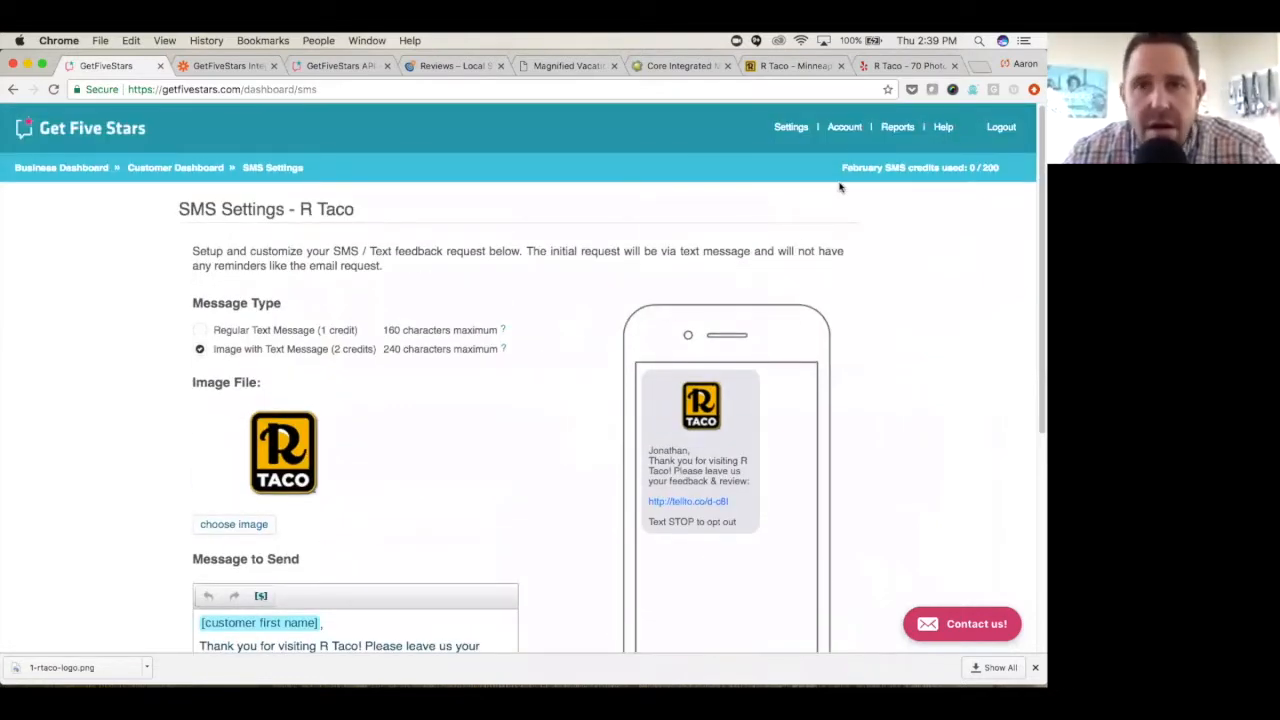
{"action": "left_click", "coordinate": [186, 169]}
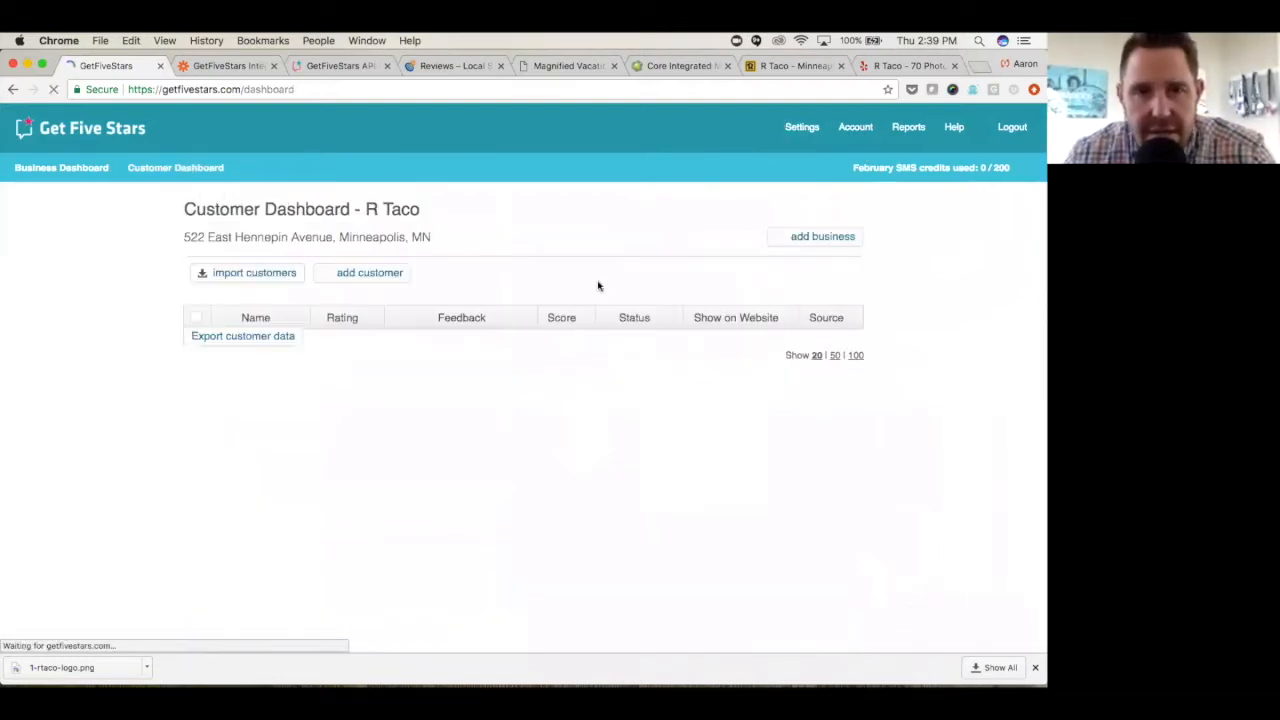
- Go to gmail.com in a new browser tab and open the R Taco feedback request email in the inbox
{"action": "left_click", "coordinate": [982, 66]}
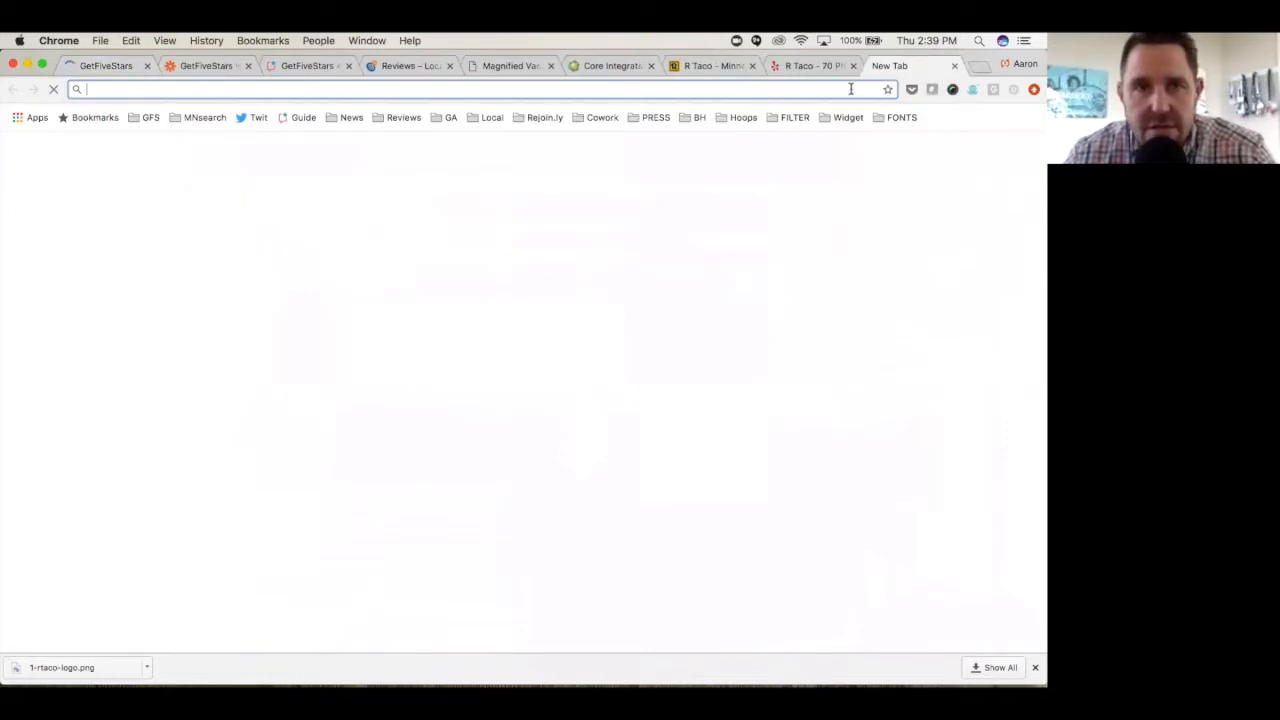
{"action": "type", "text": "gmail.com"}
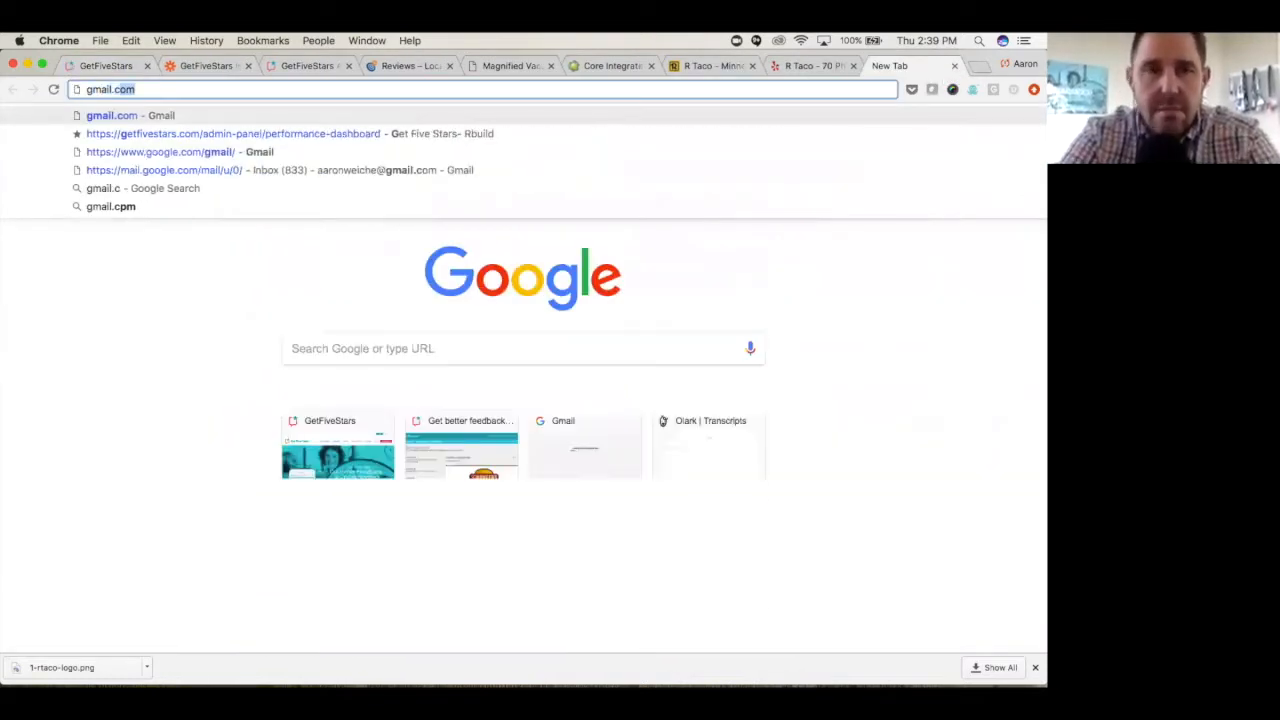
{"action": "key", "text": "Return"}
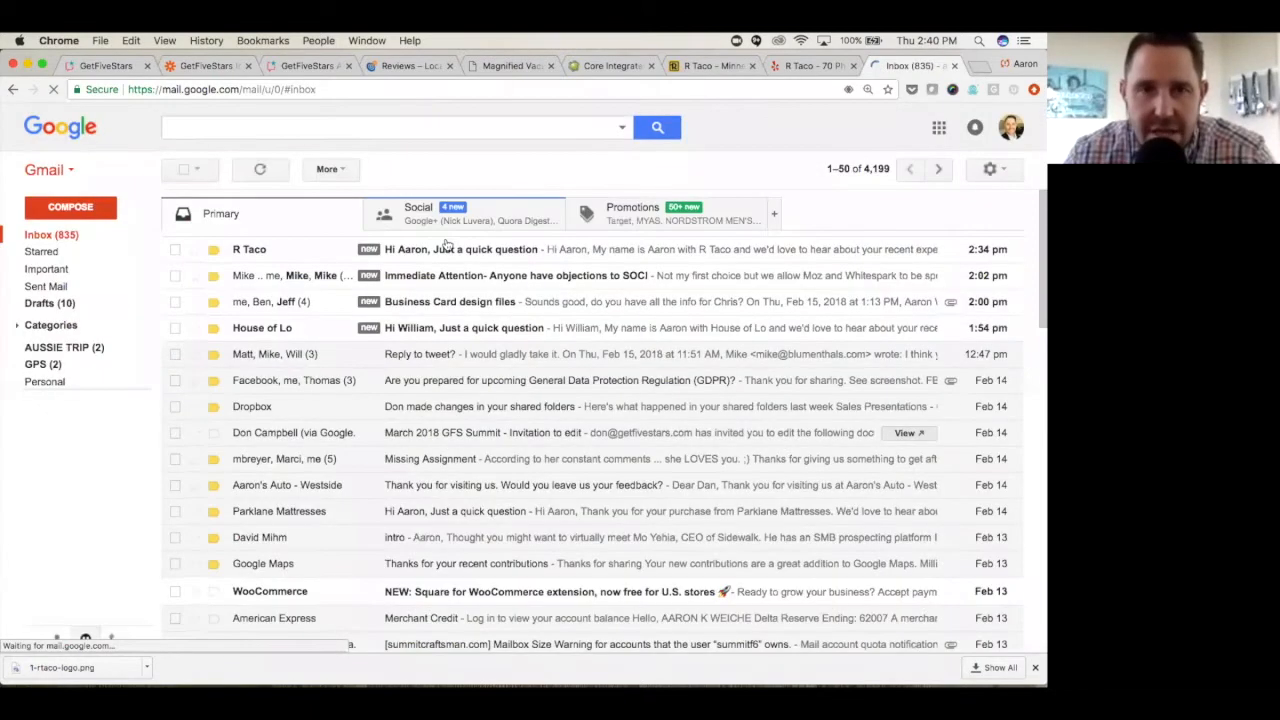
{"action": "left_click", "coordinate": [460, 250]}
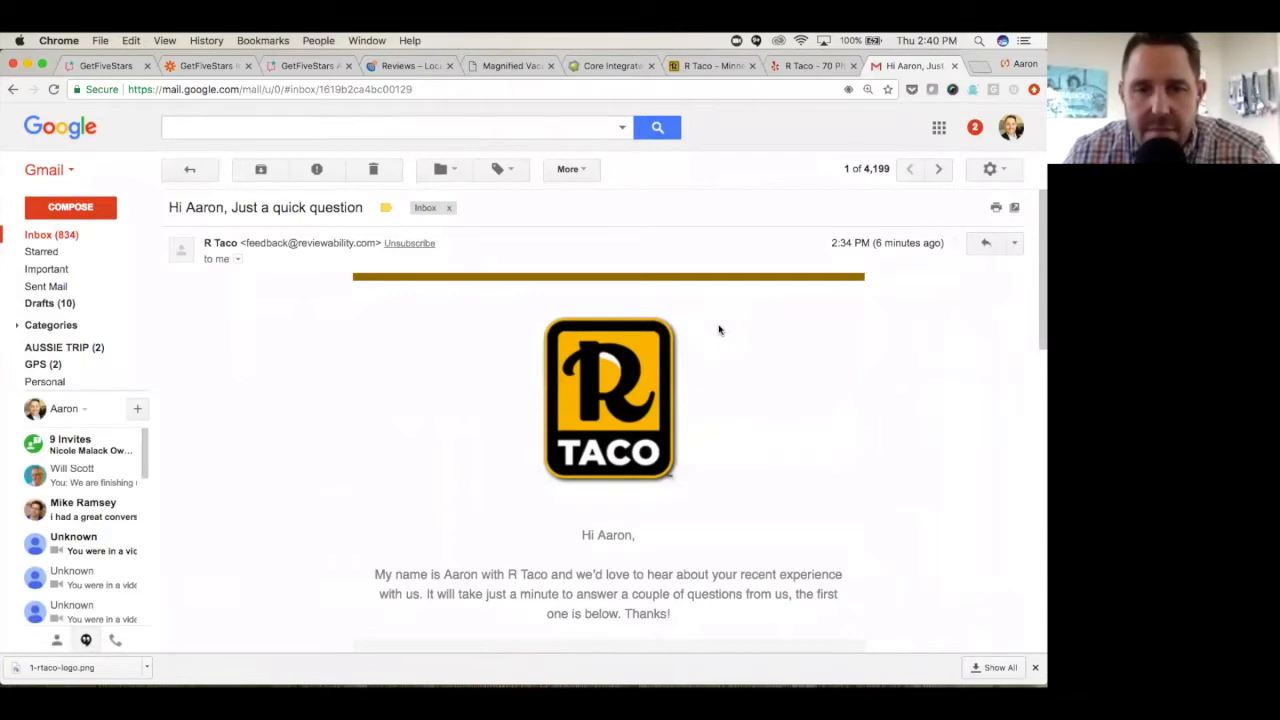
- Read through the R Taco feedback email and answer its restaurant recommendation question with a score of 10
{"action": "scroll", "coordinate": [718, 330], "scroll_direction": "down", "scroll_amount": 3}
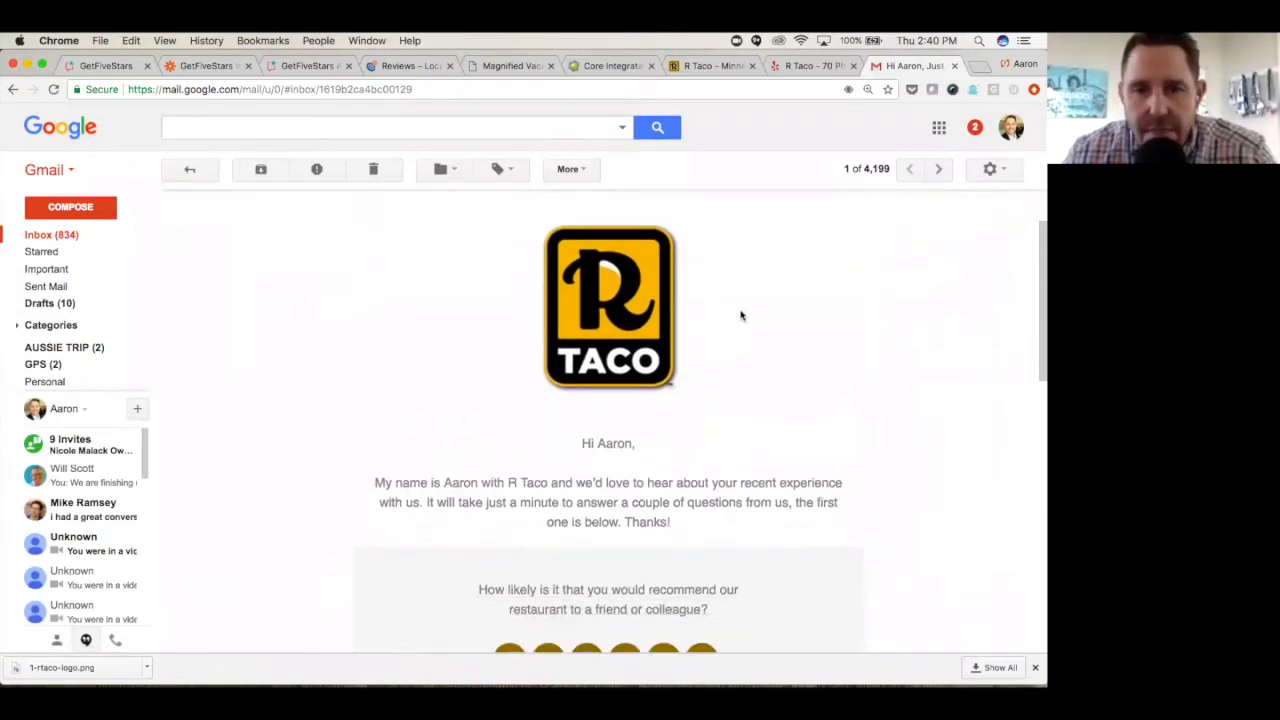
{"action": "scroll", "coordinate": [741, 316], "scroll_direction": "down", "scroll_amount": 2}
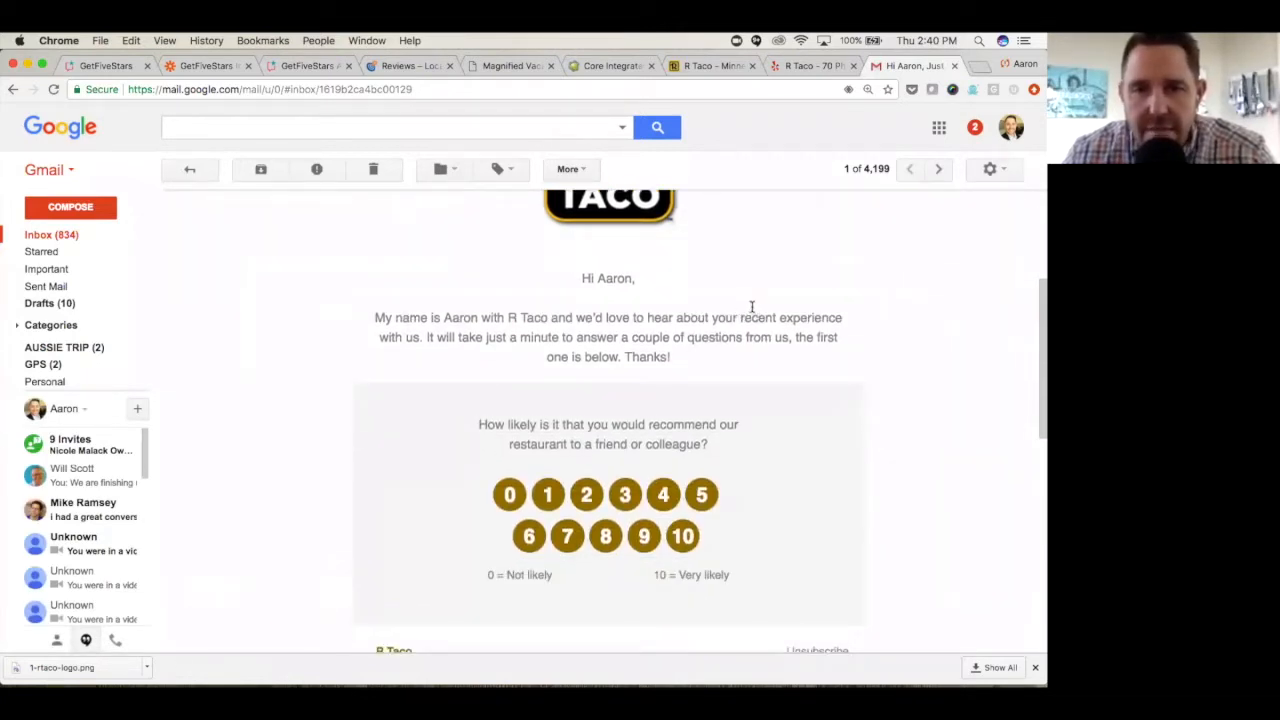
{"action": "scroll", "coordinate": [752, 310], "scroll_direction": "down", "scroll_amount": 2}
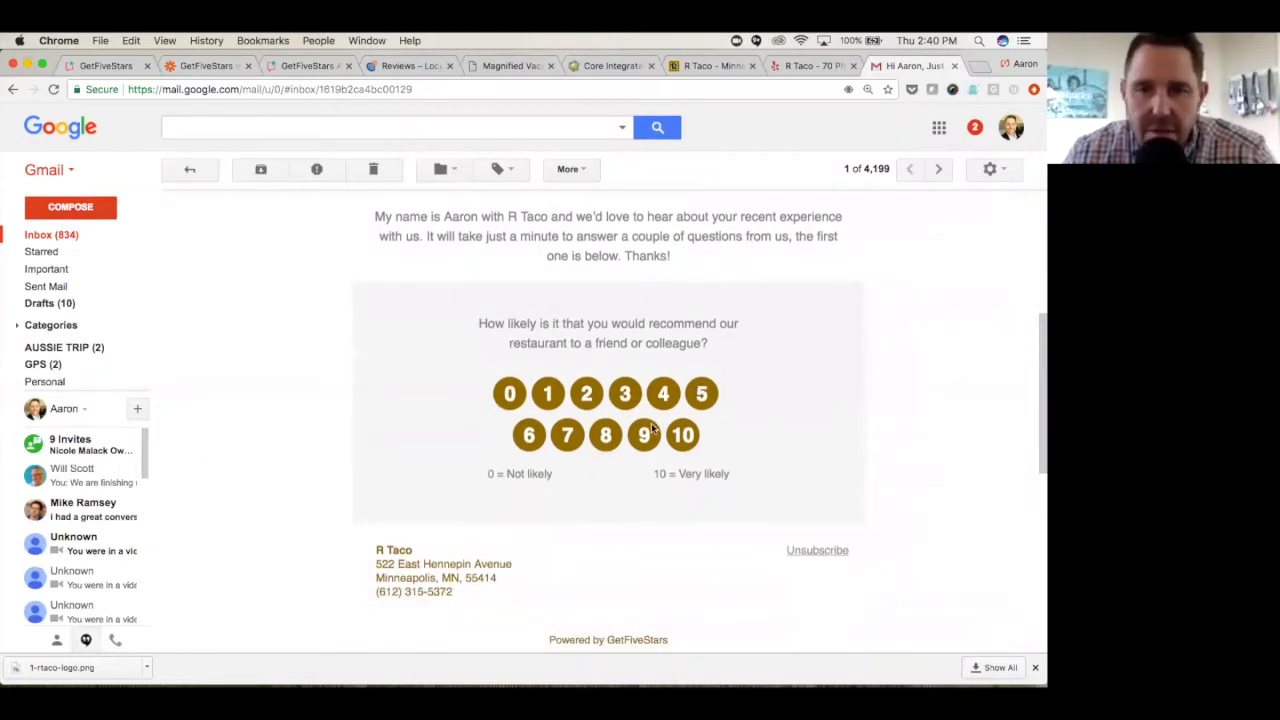
{"action": "left_click", "coordinate": [684, 436]}
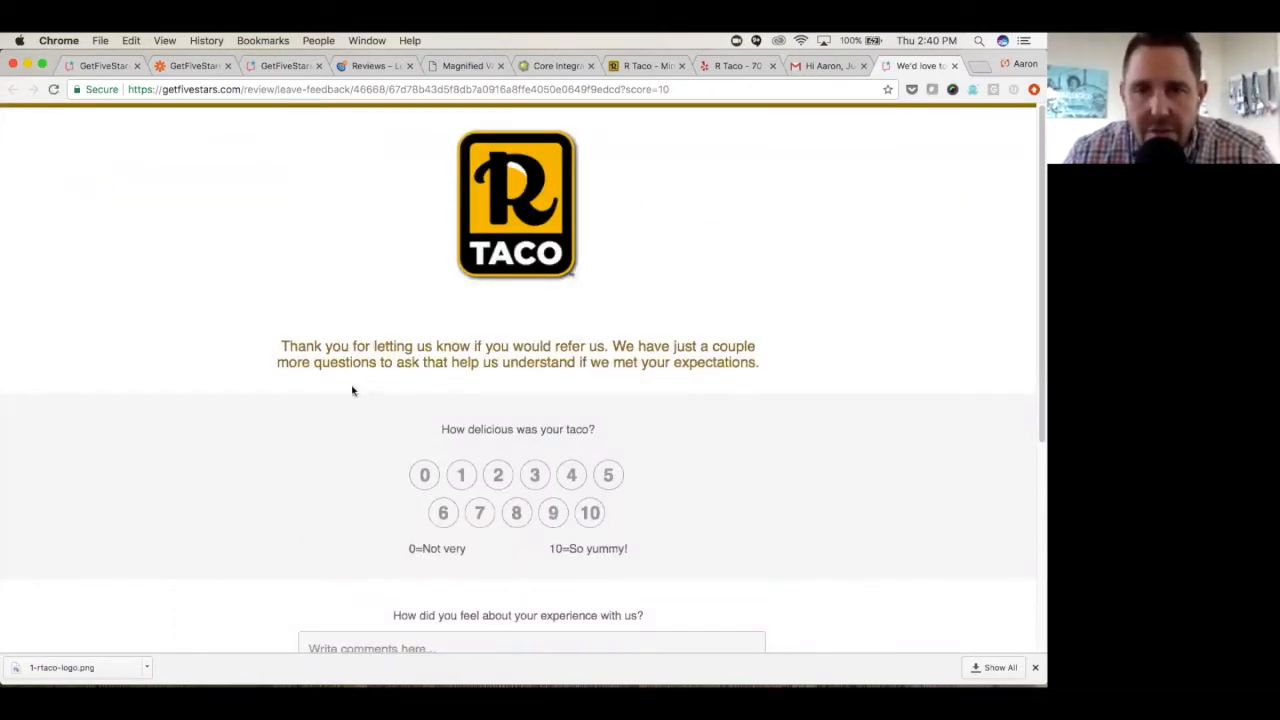
- Rate the taco's deliciousness 10 and enter "Always a great place for lunch!" as the experience comment
{"action": "scroll", "coordinate": [352, 391], "scroll_direction": "down", "scroll_amount": 5}
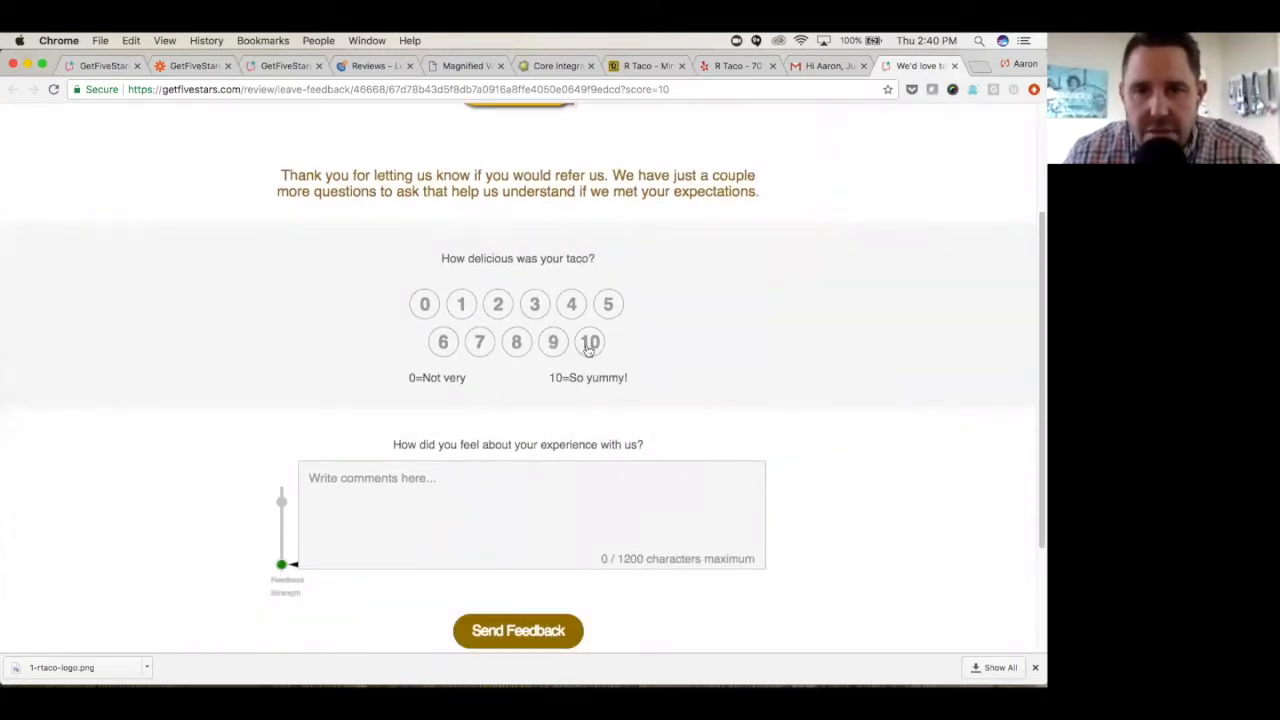
{"action": "left_click", "coordinate": [589, 345]}
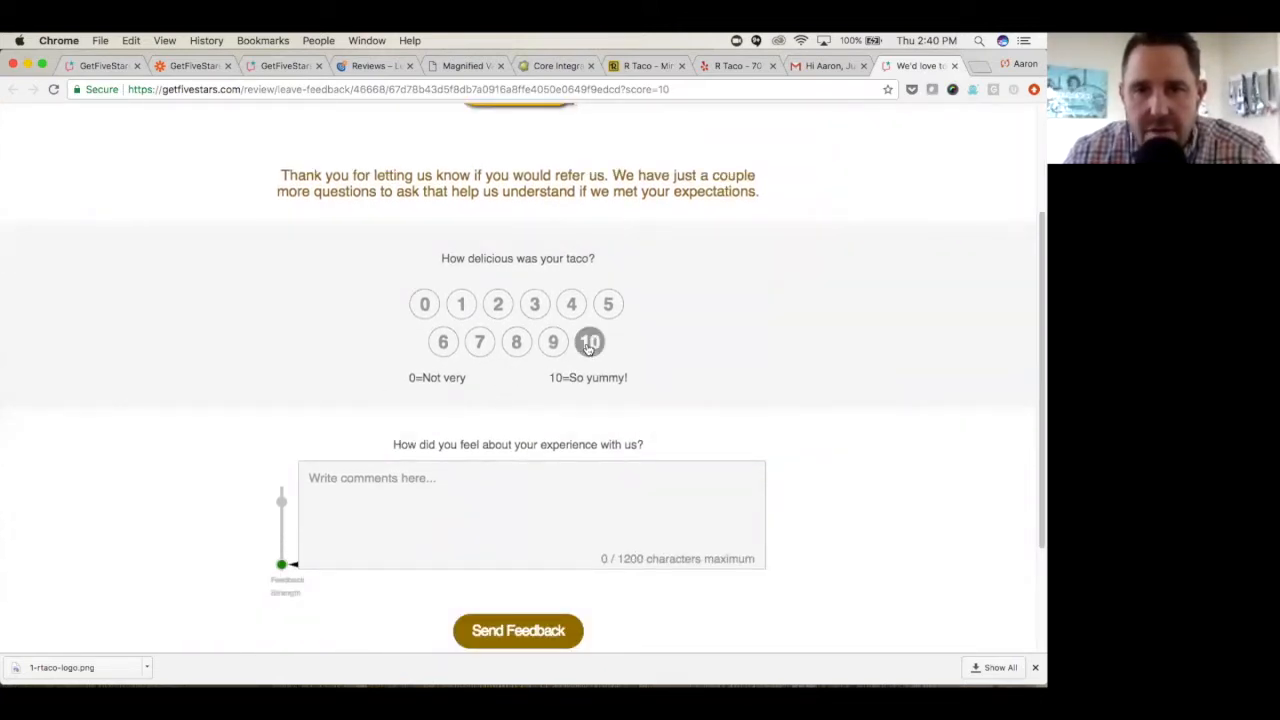
{"action": "left_click", "coordinate": [443, 477]}
{"action": "type", "text": "Always"}
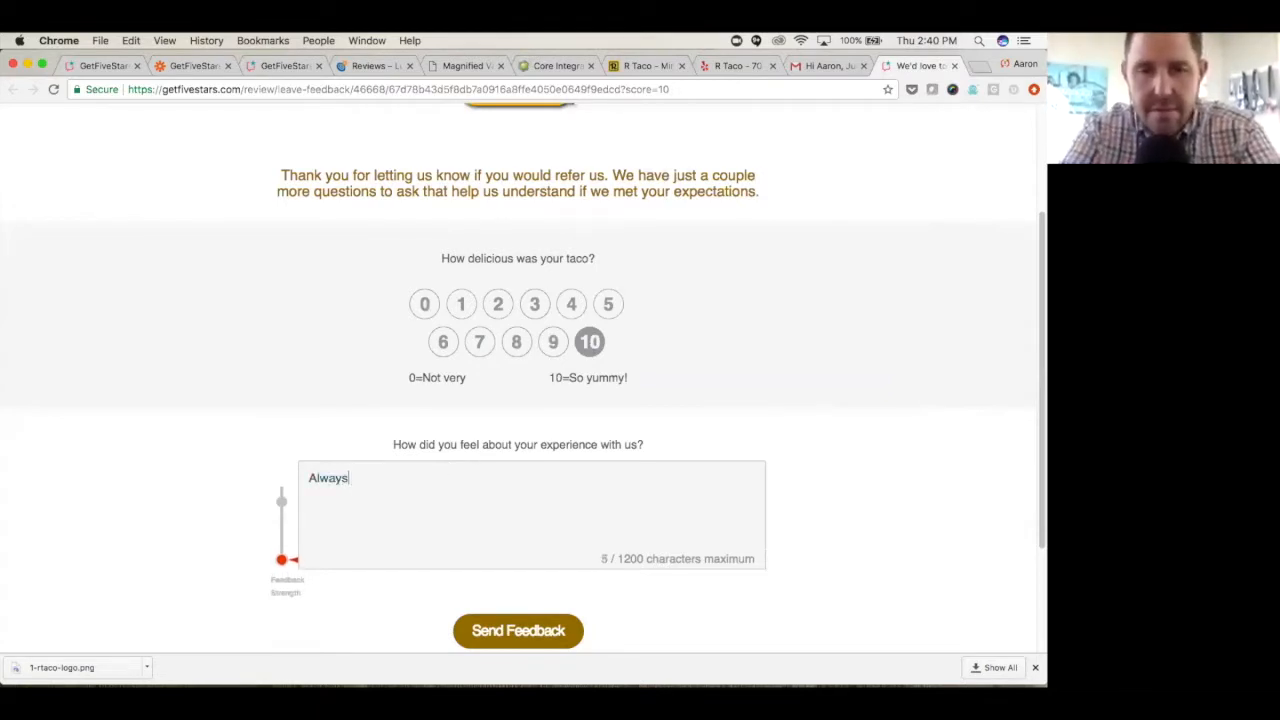
{"action": "type", "text": " a great place fr"}
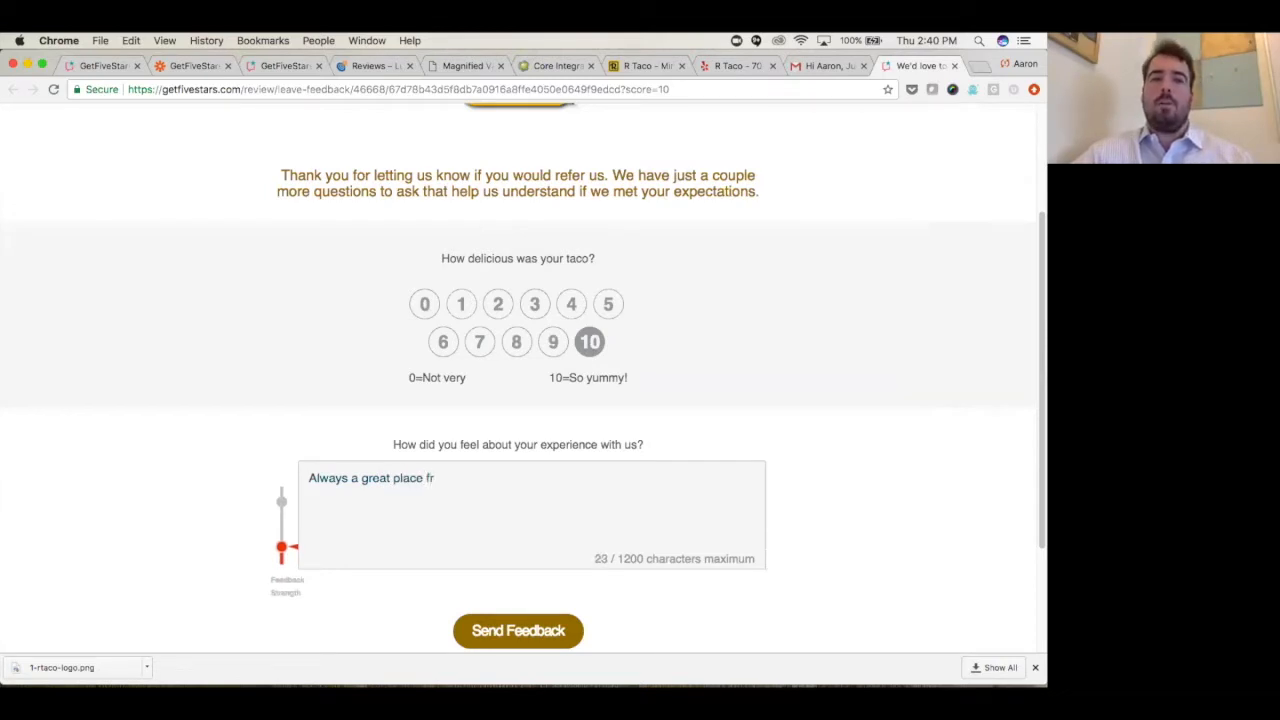
{"action": "key", "text": "BackSpace"}
{"action": "type", "text": "or lu"}
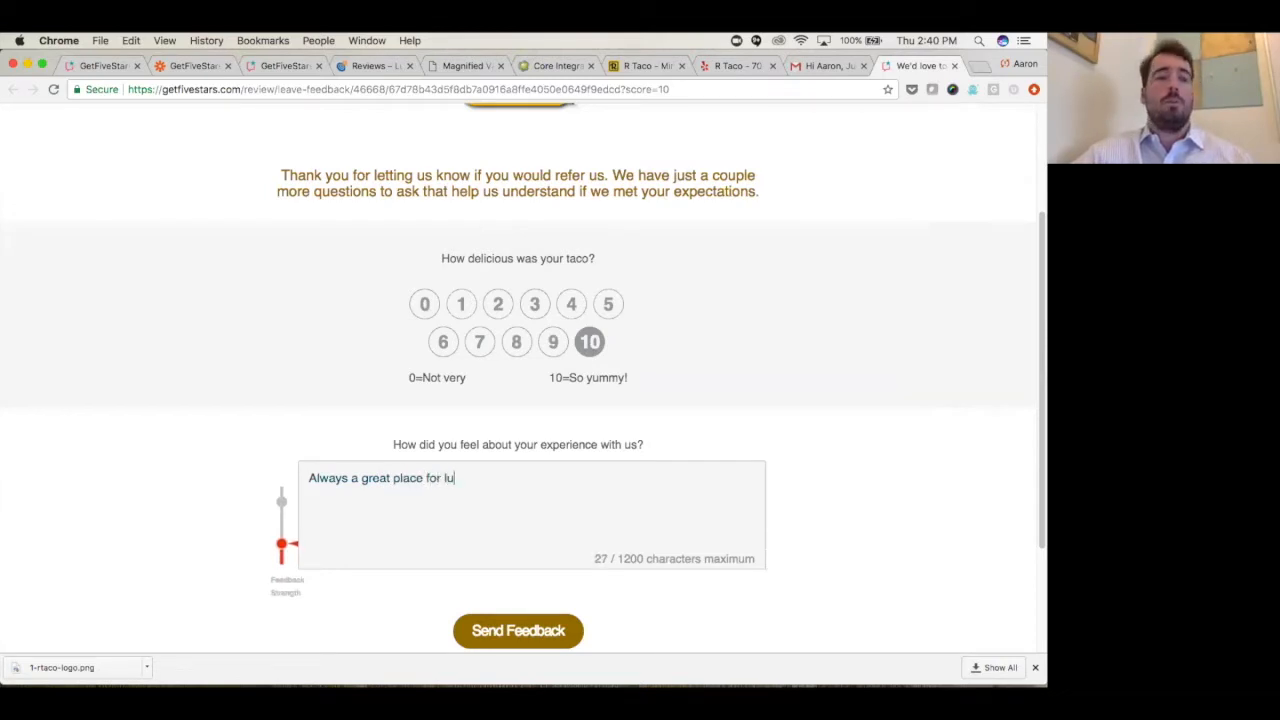
{"action": "type", "text": "nch!  my favorite is the "}
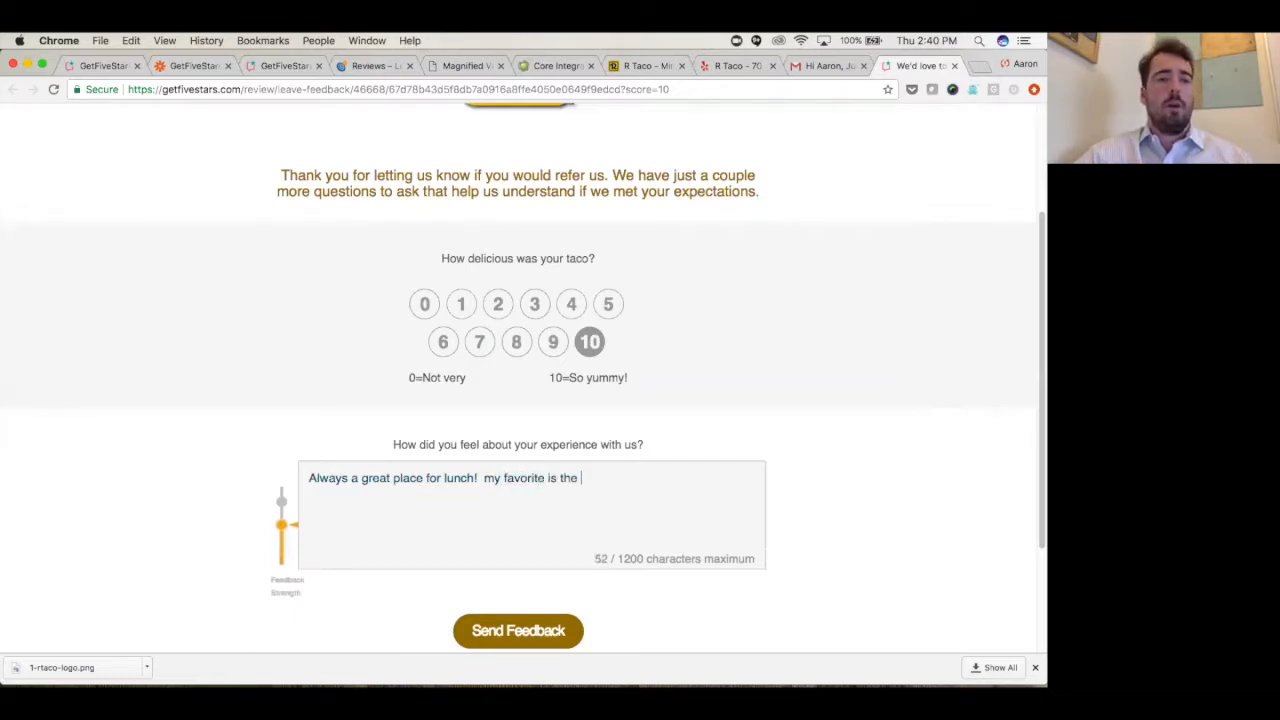
{"action": "type", "text": "baja ta"}
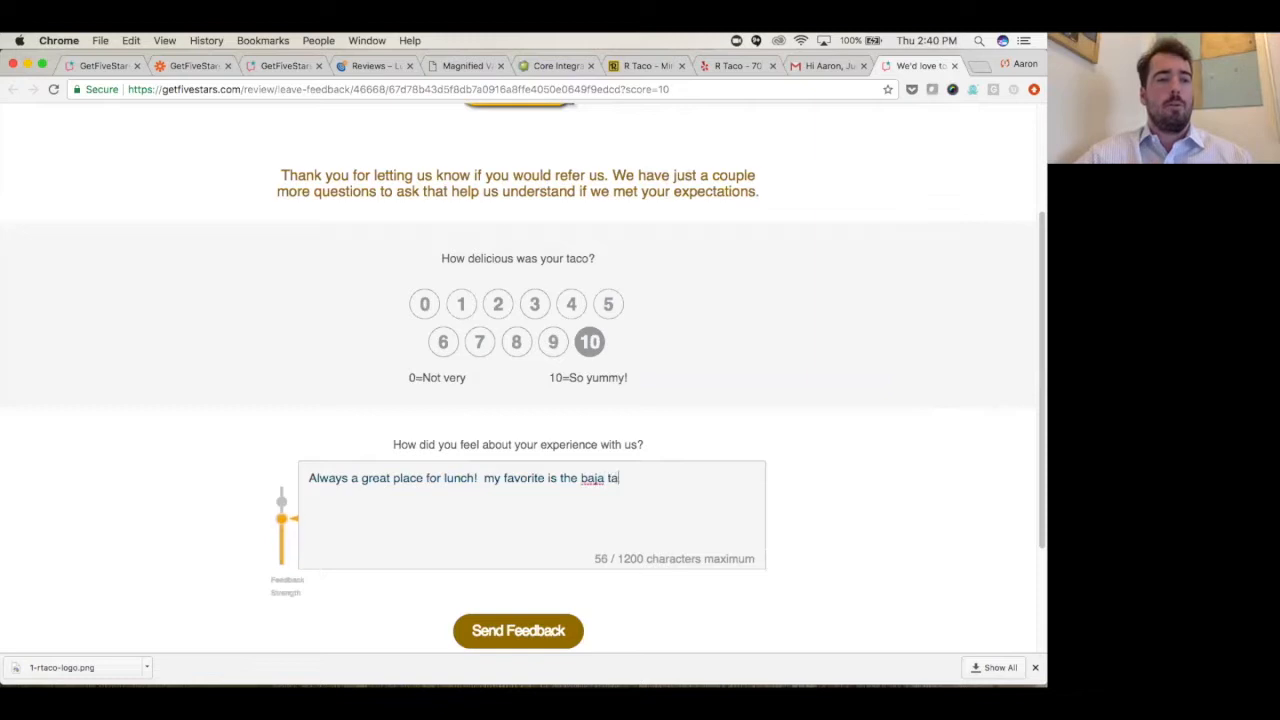
{"action": "type", "text": "co becasue"}
- Extend the comment with "my favorite is the baja taco because it's spicy!" and send the feedback
{"action": "key", "text": "BackSpace"}
{"action": "key", "text": "BackSpace"}
{"action": "key", "text": "BackSpace"}
{"action": "key", "text": "BackSpace"}
{"action": "key", "text": "BackSpace"}
{"action": "type", "text": "ause"}
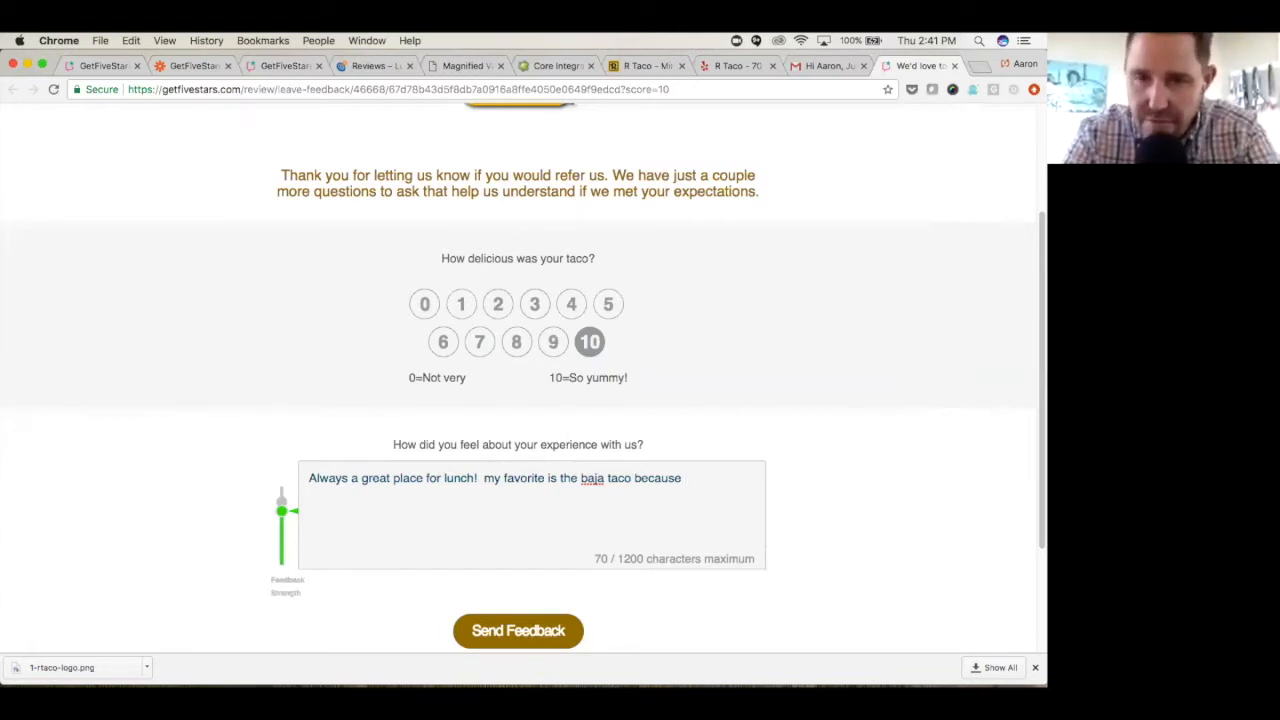
{"action": "type", "text": "it's spicy"}
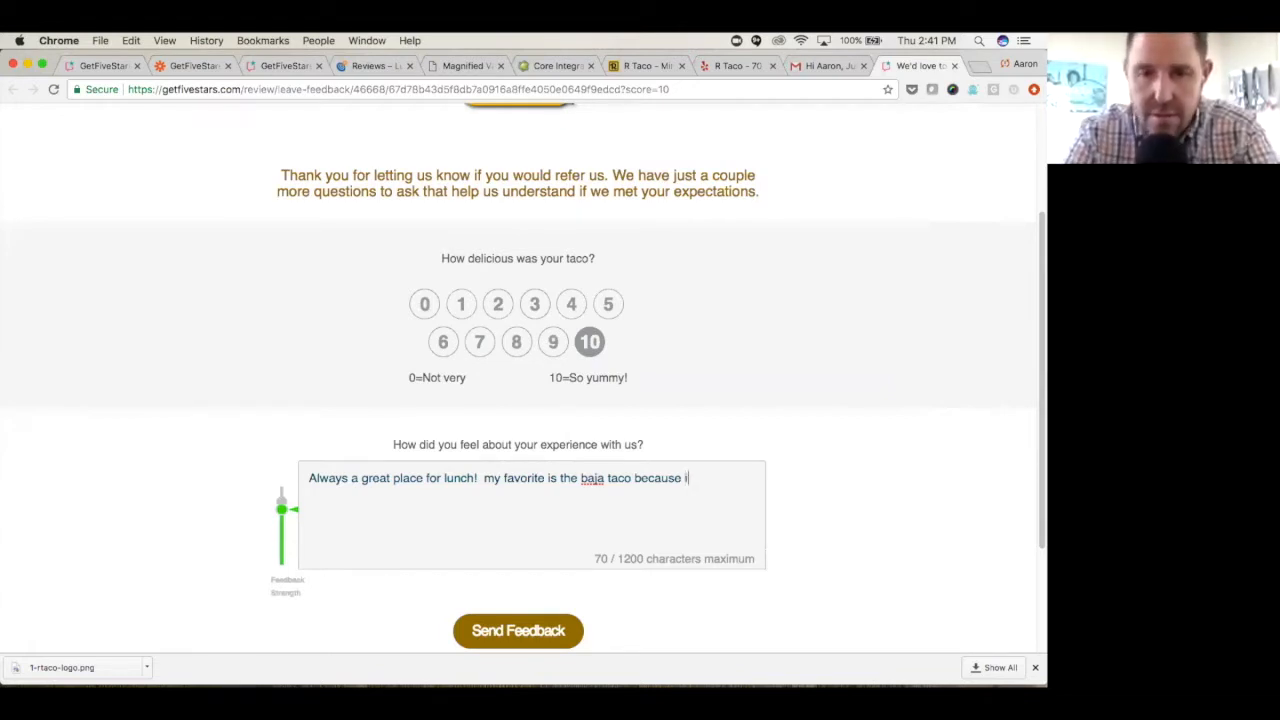
{"action": "type", "text": "!"}
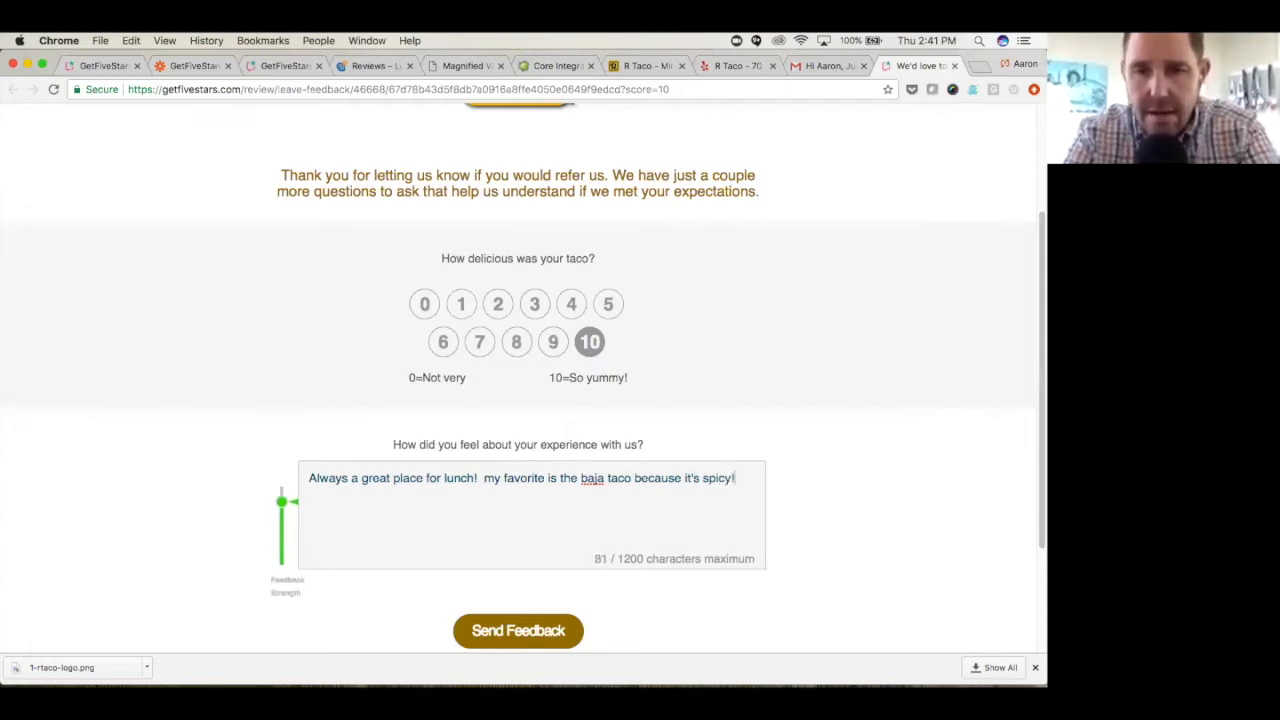
{"action": "scroll", "coordinate": [405, 571], "scroll_direction": "down", "scroll_amount": 1}
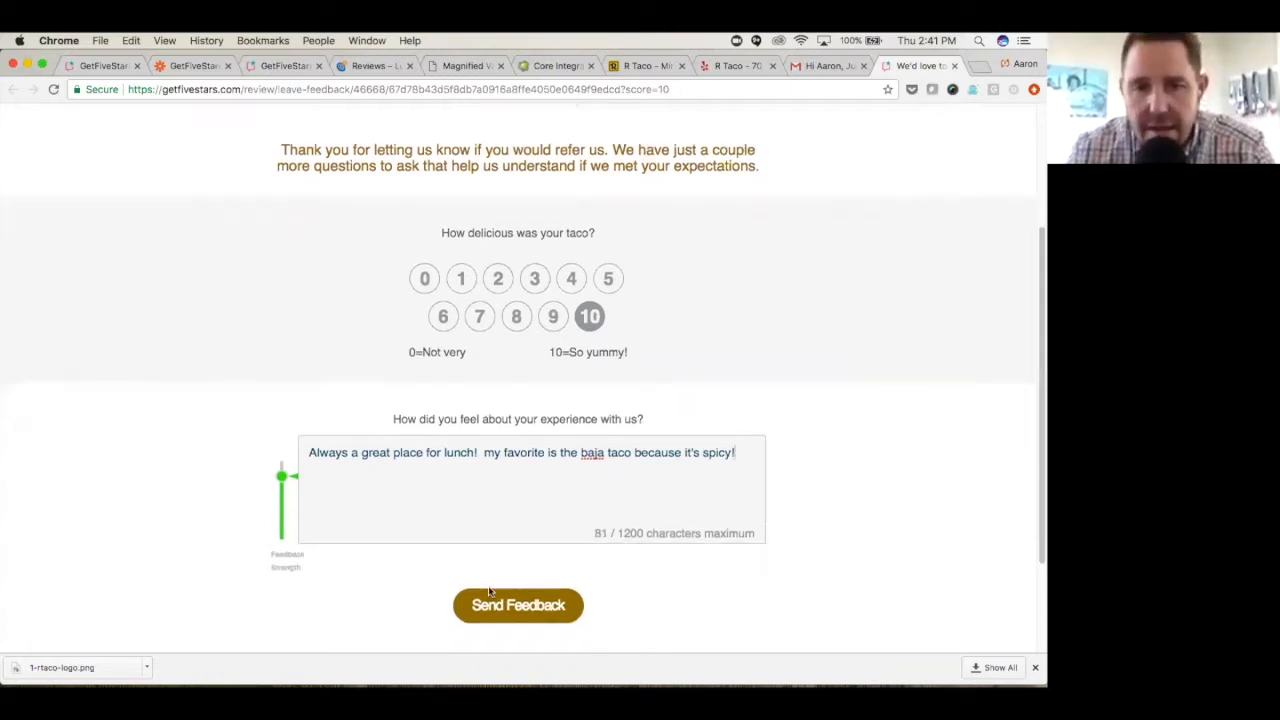
{"action": "left_click", "coordinate": [493, 608]}
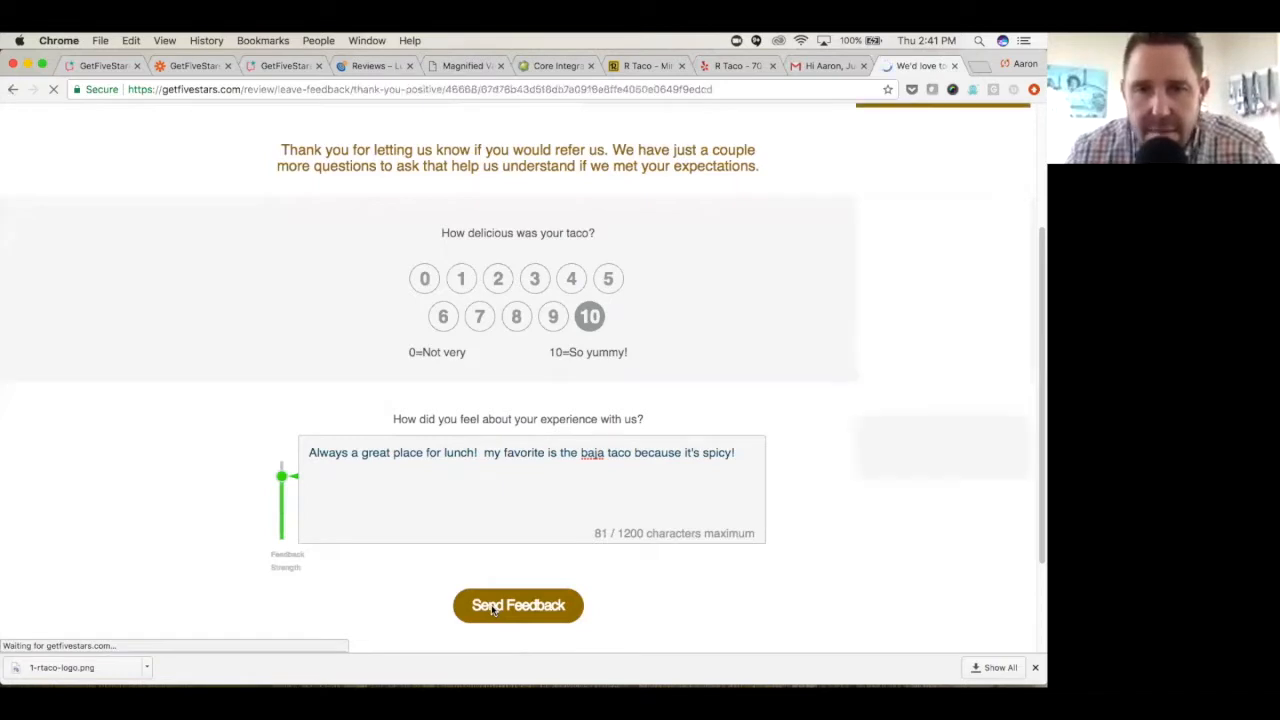
- Open the Google review form from the thank-you page and cancel it without posting
{"action": "scroll", "coordinate": [300, 432], "scroll_direction": "down", "scroll_amount": 5}
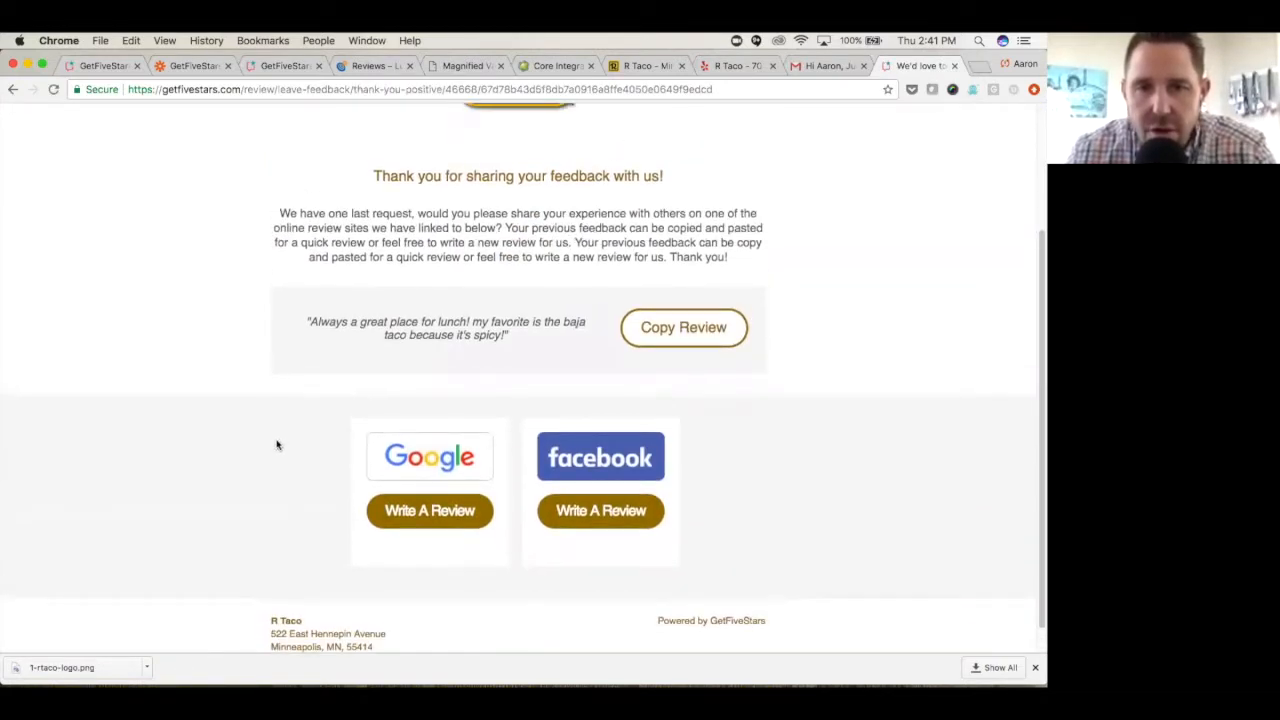
{"action": "left_click", "coordinate": [443, 515]}
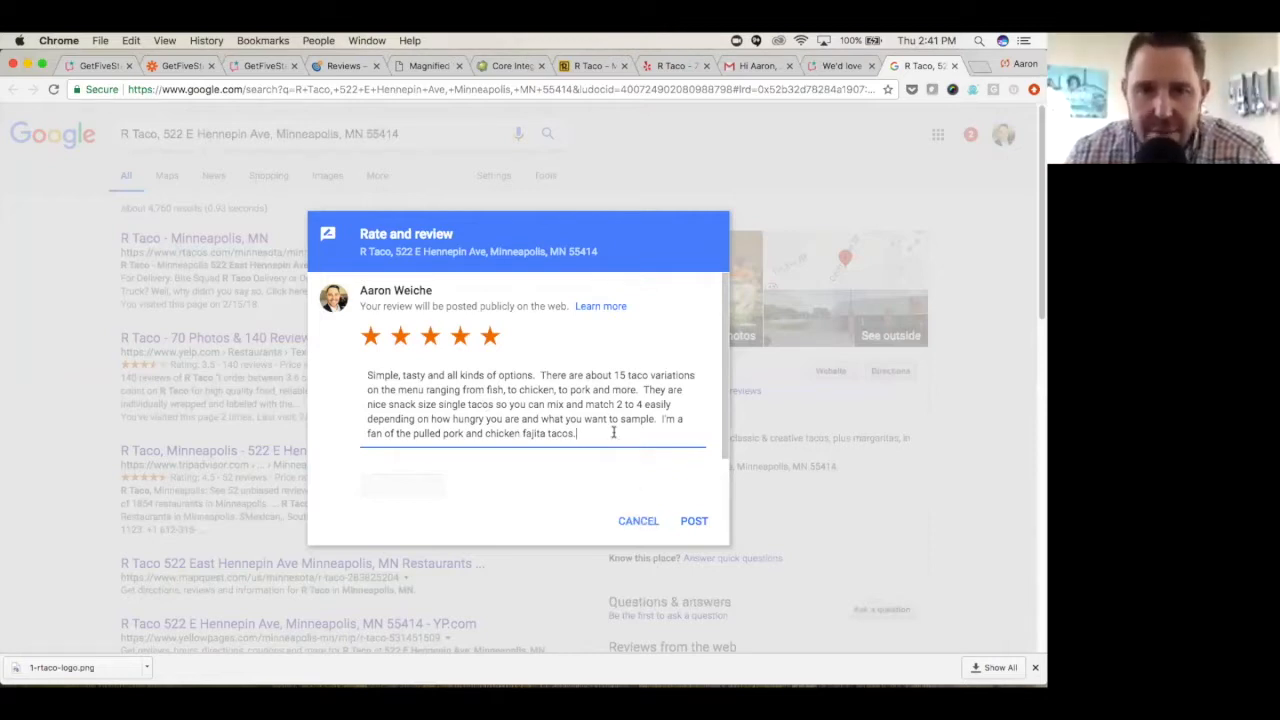
{"action": "left_click", "coordinate": [641, 522]}
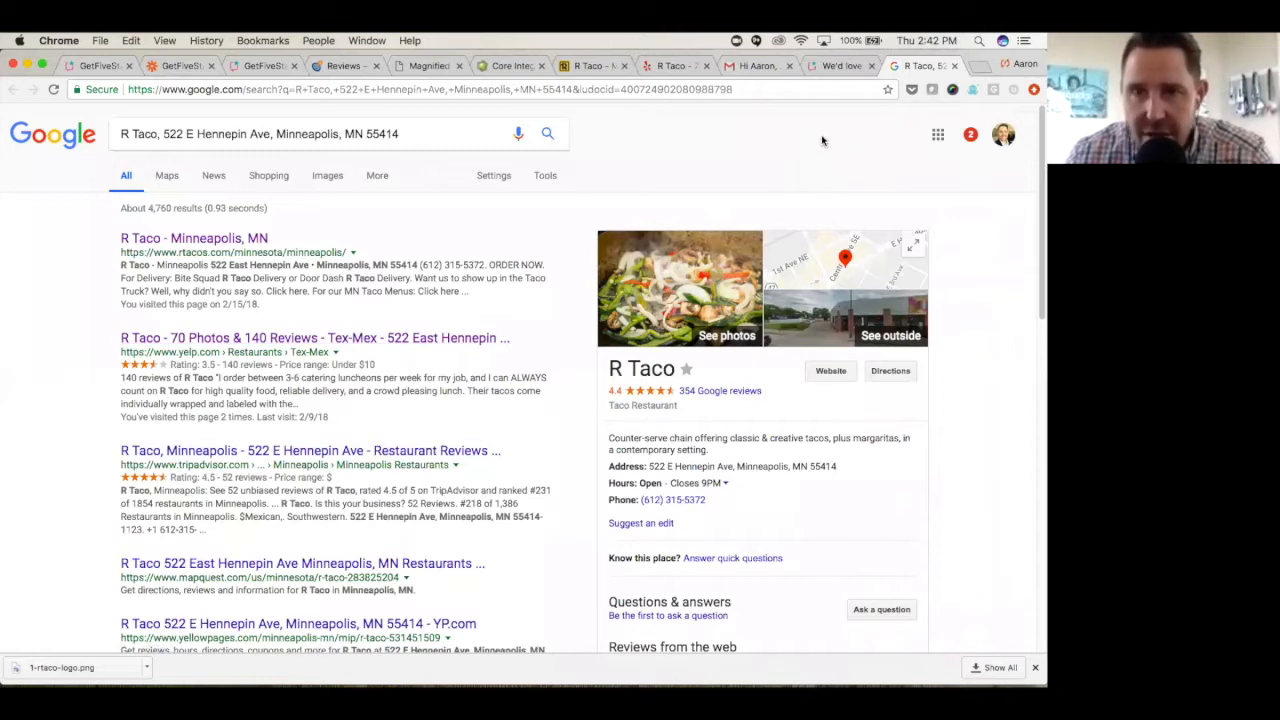
- Return to the R Taco feedback request email in Gmail and review its logo, greeting and recommendation question
{"action": "left_click", "coordinate": [762, 66]}
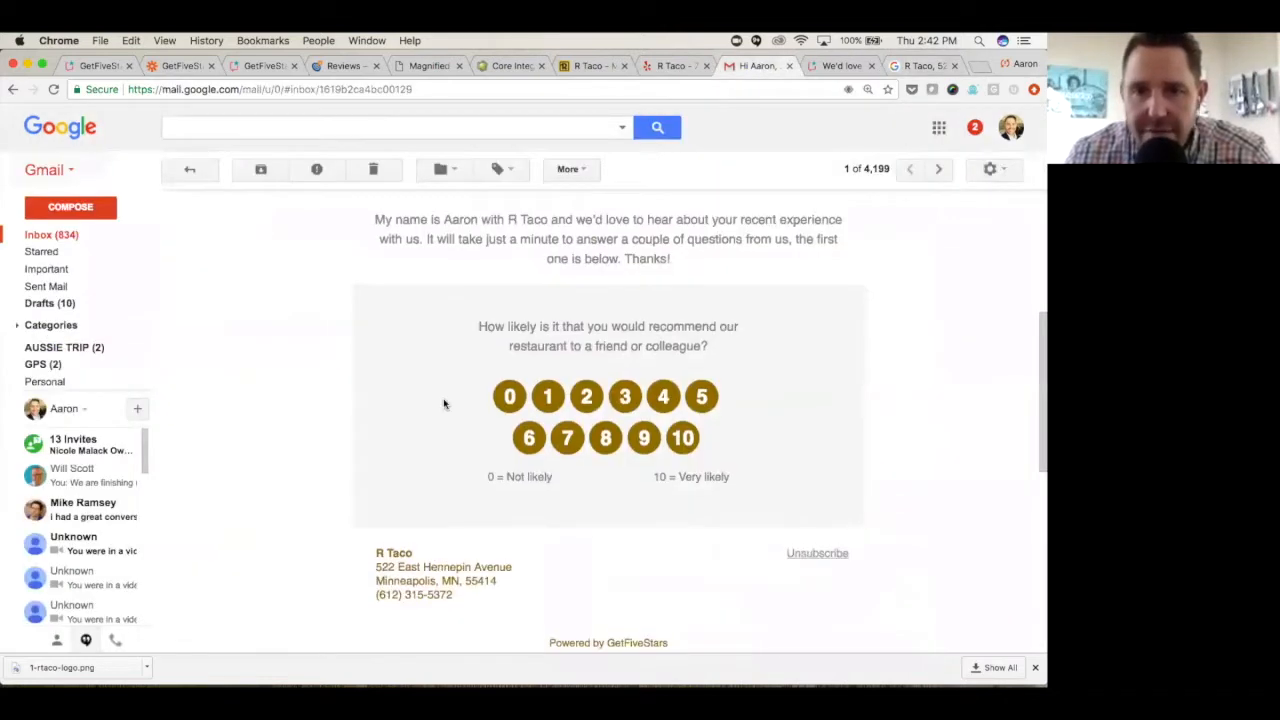
{"action": "scroll", "coordinate": [443, 403], "scroll_direction": "up", "scroll_amount": 5}
{"action": "scroll", "coordinate": [423, 411], "scroll_direction": "up", "scroll_amount": 3}
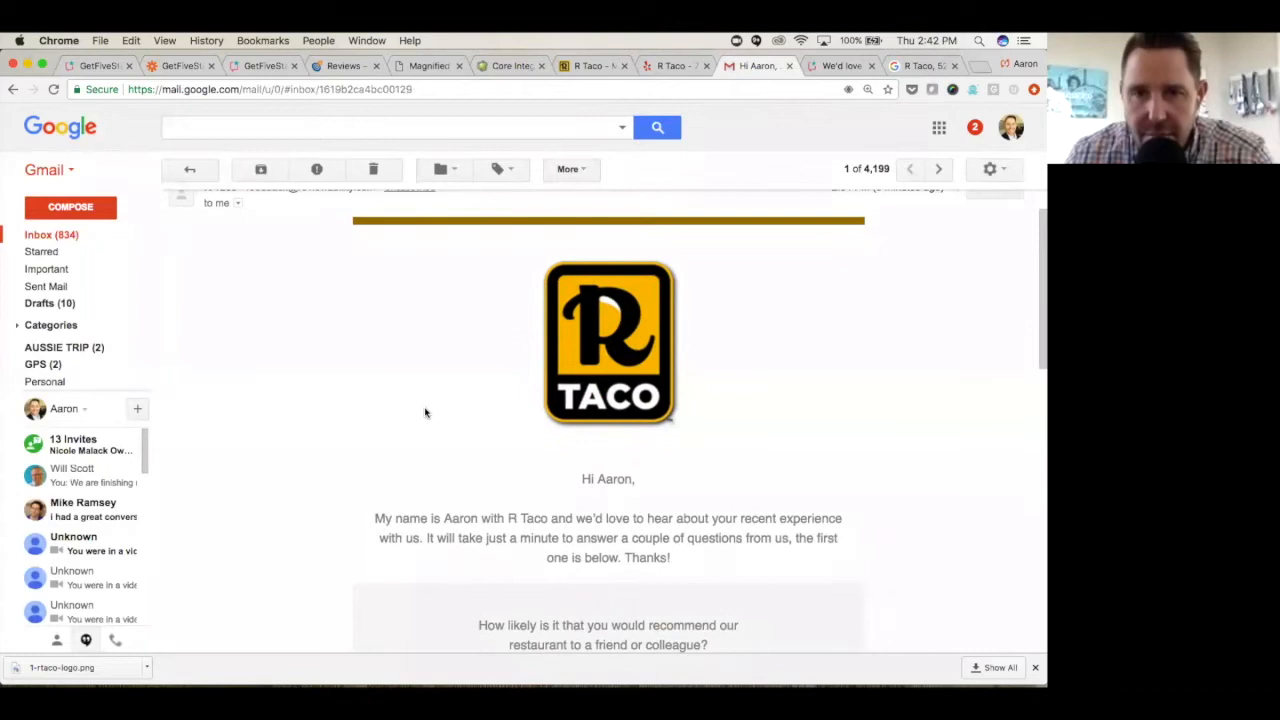
{"action": "scroll", "coordinate": [400, 425], "scroll_direction": "down", "scroll_amount": 3}
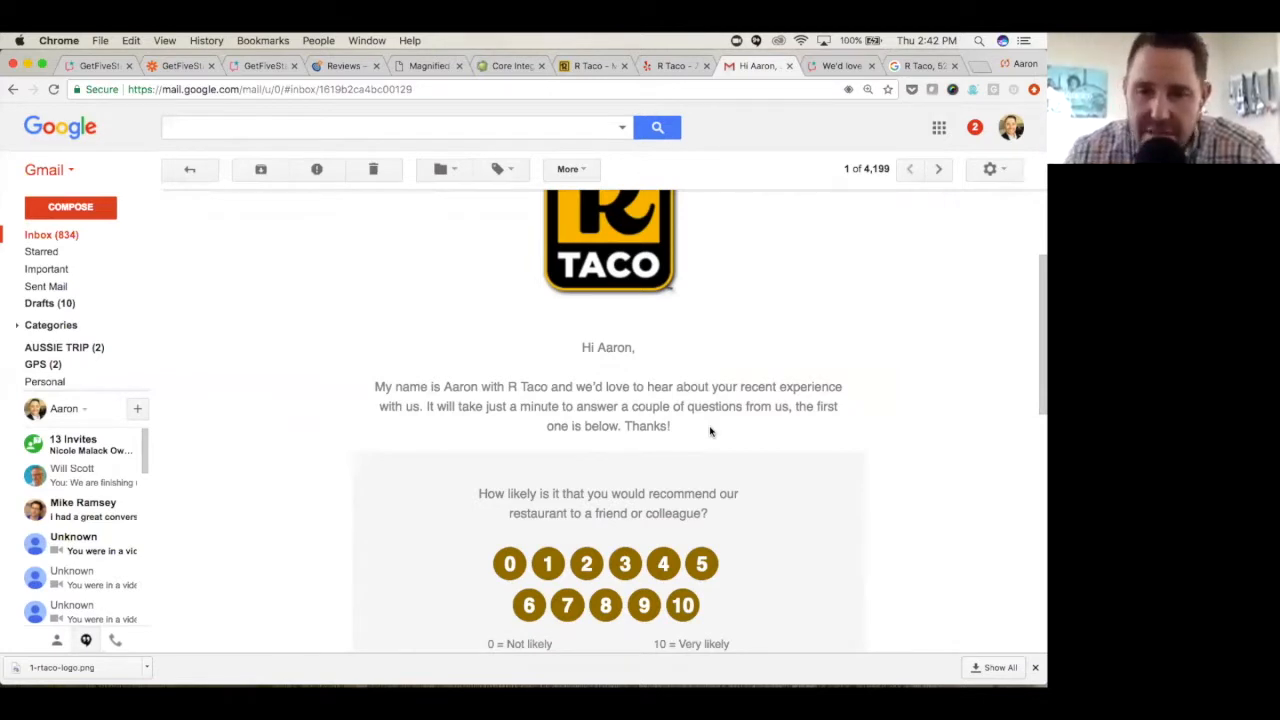
{"action": "scroll", "coordinate": [712, 392], "scroll_direction": "down", "scroll_amount": 1}
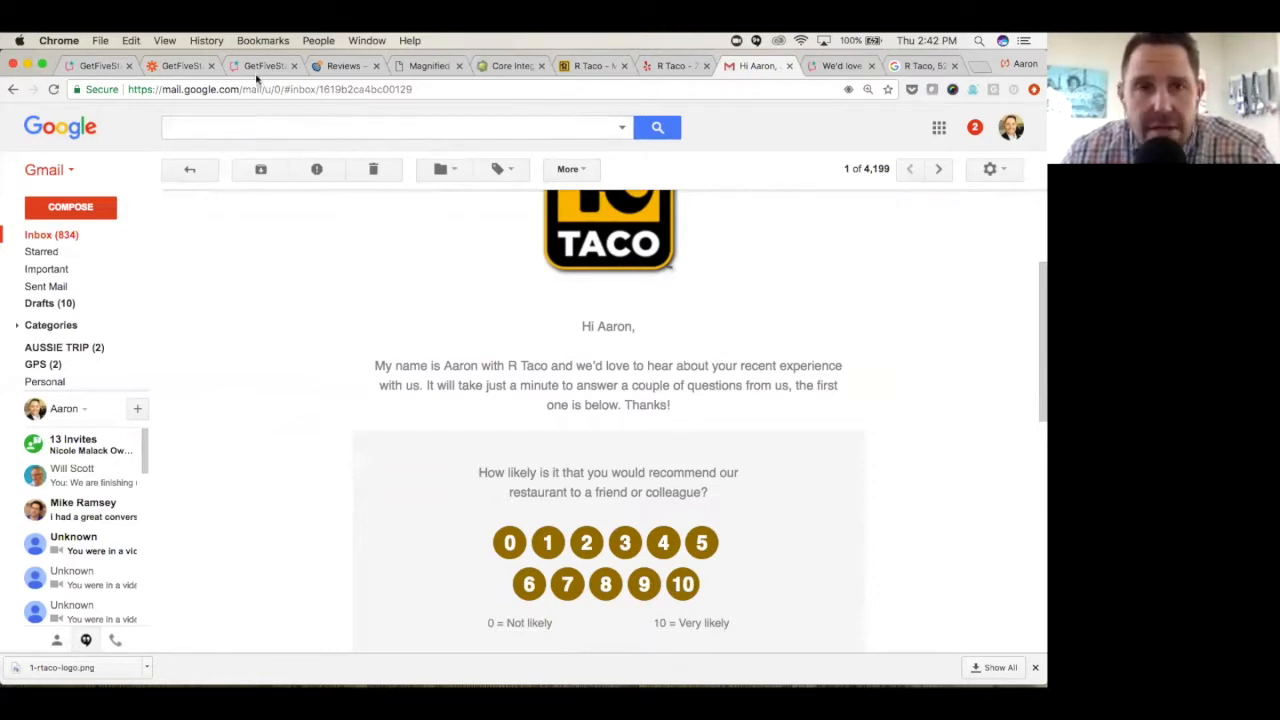
- Refresh the R Taco customer dashboard and open the feedback giver's profile to review the feedback history and activity log
{"action": "left_click", "coordinate": [100, 65]}
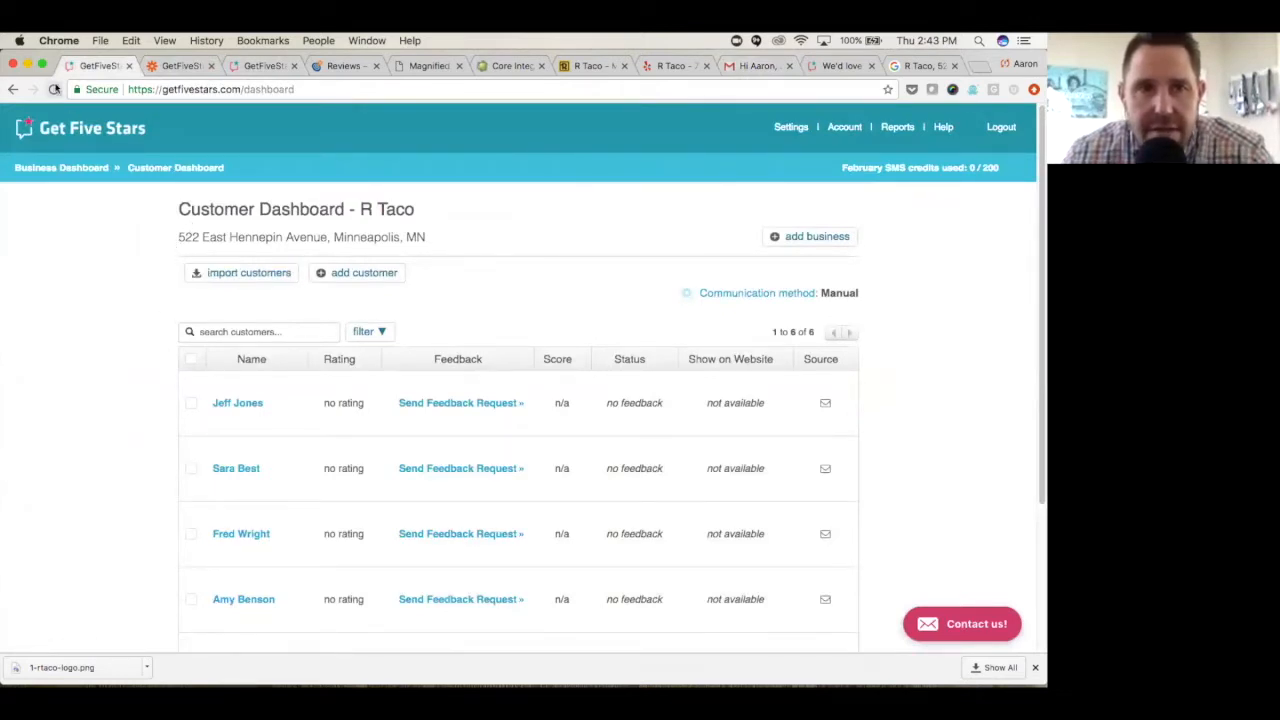
{"action": "left_click", "coordinate": [54, 89]}
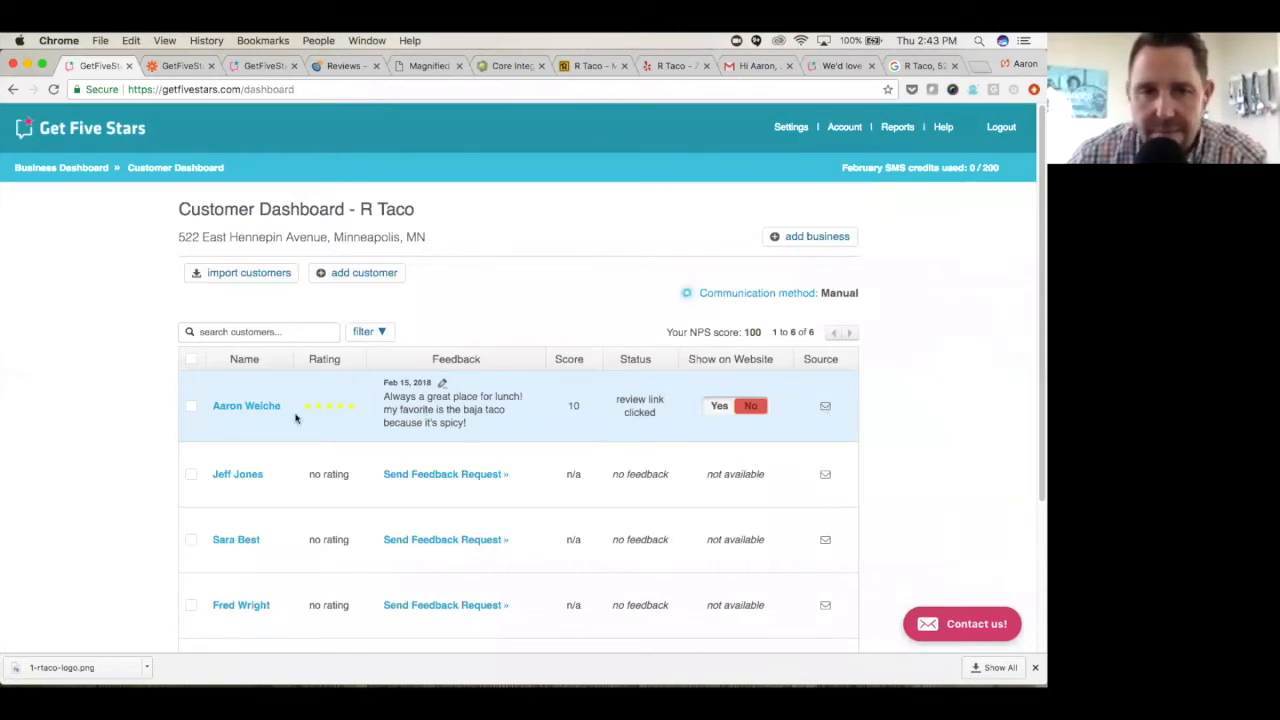
{"action": "left_click", "coordinate": [262, 409]}
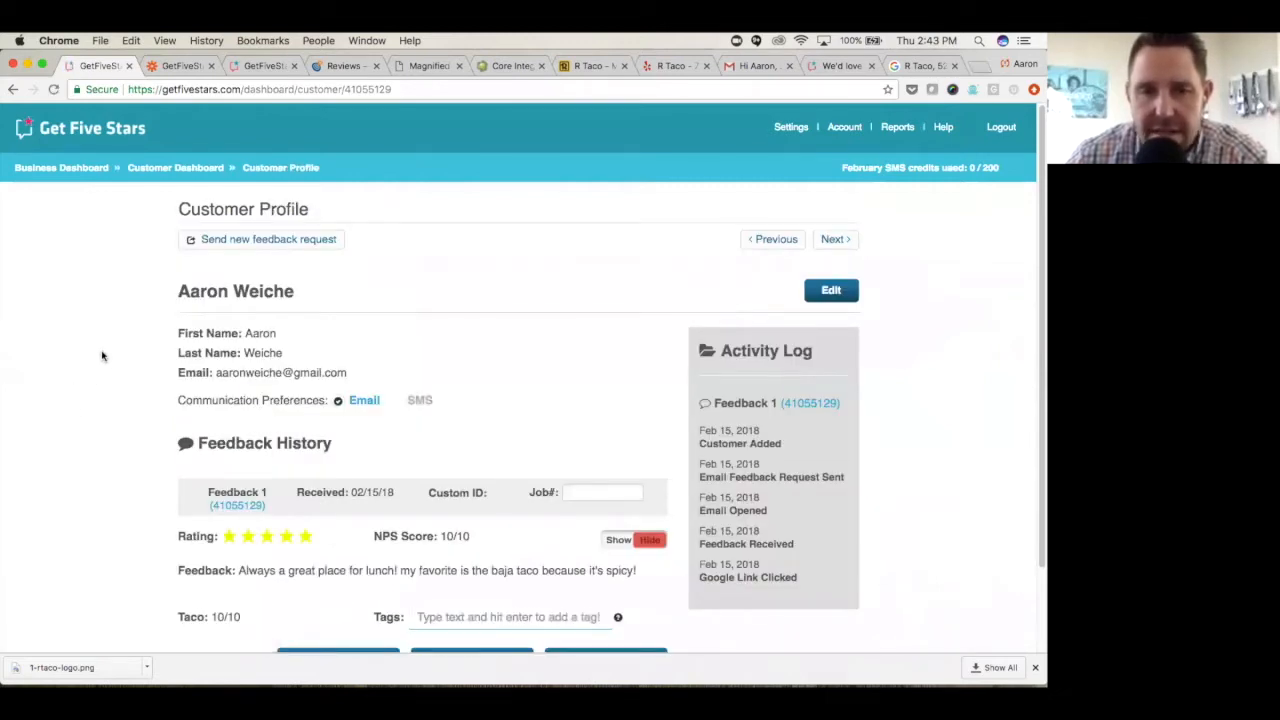
{"action": "scroll", "coordinate": [101, 356], "scroll_direction": "down", "scroll_amount": 1}
{"action": "scroll", "coordinate": [101, 356], "scroll_direction": "down", "scroll_amount": 1}
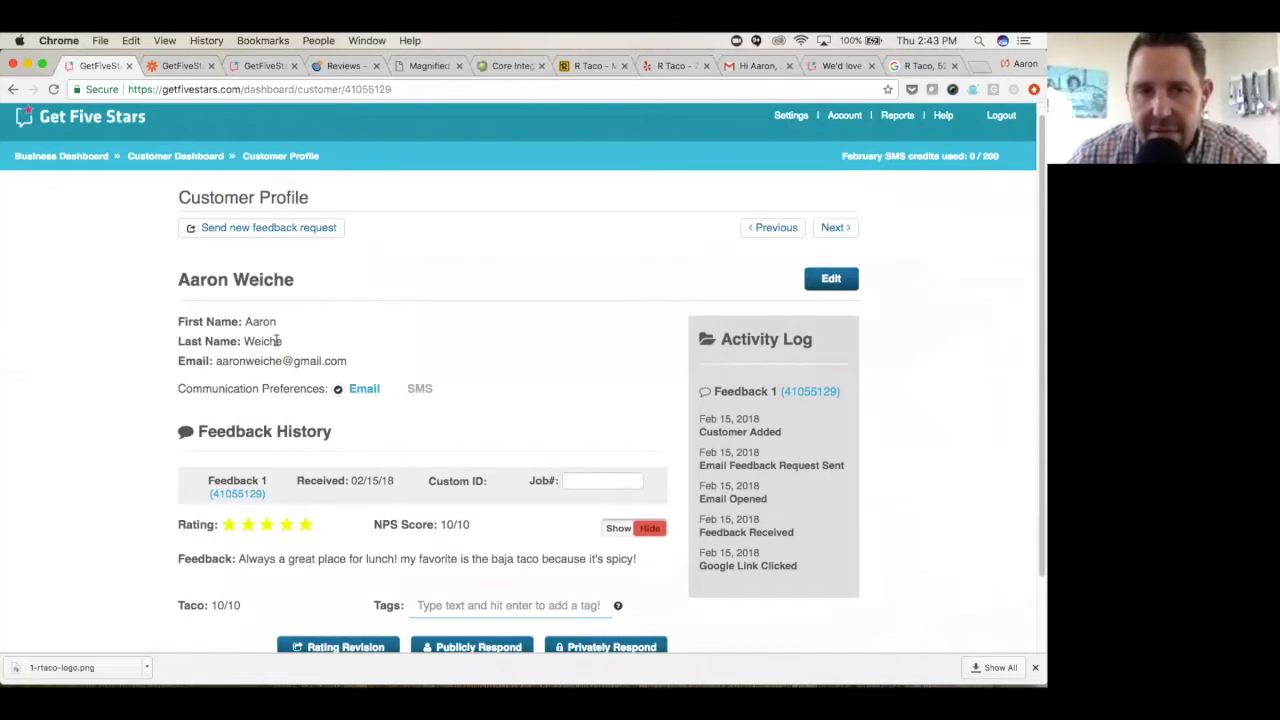
{"action": "scroll", "coordinate": [400, 430], "scroll_direction": "down", "scroll_amount": 2}
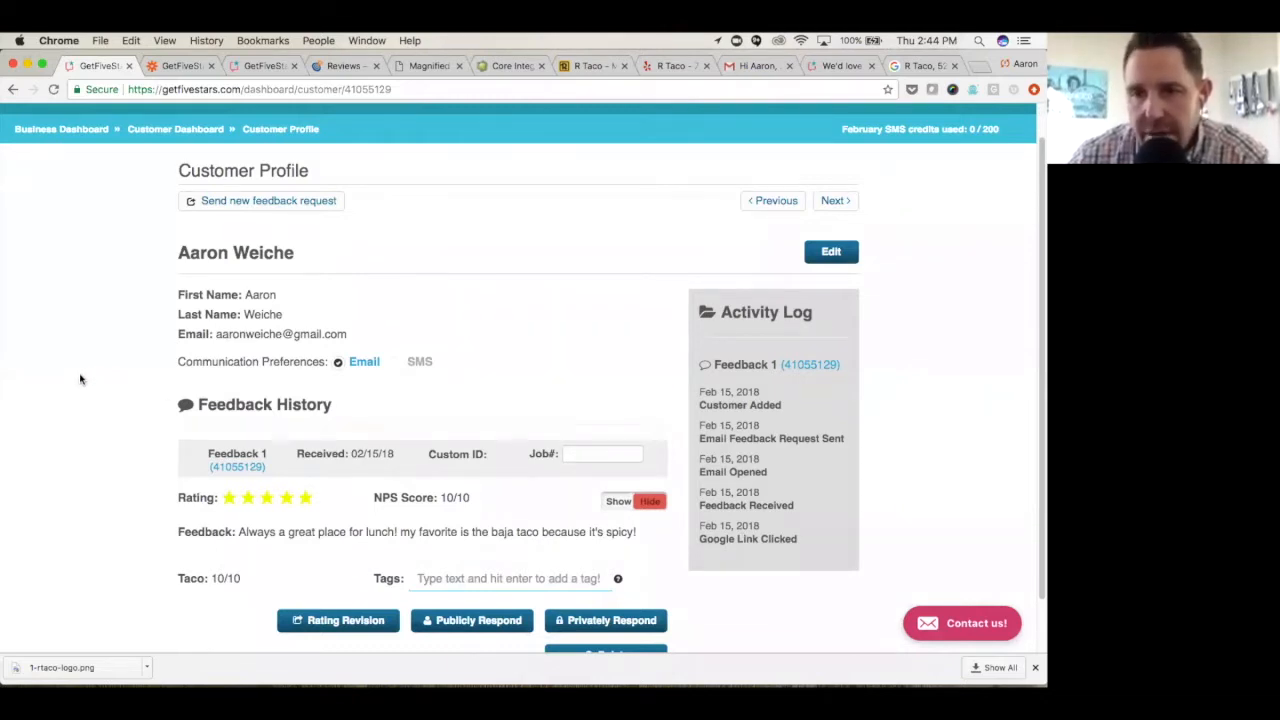
{"action": "scroll", "coordinate": [81, 379], "scroll_direction": "down", "scroll_amount": 1}
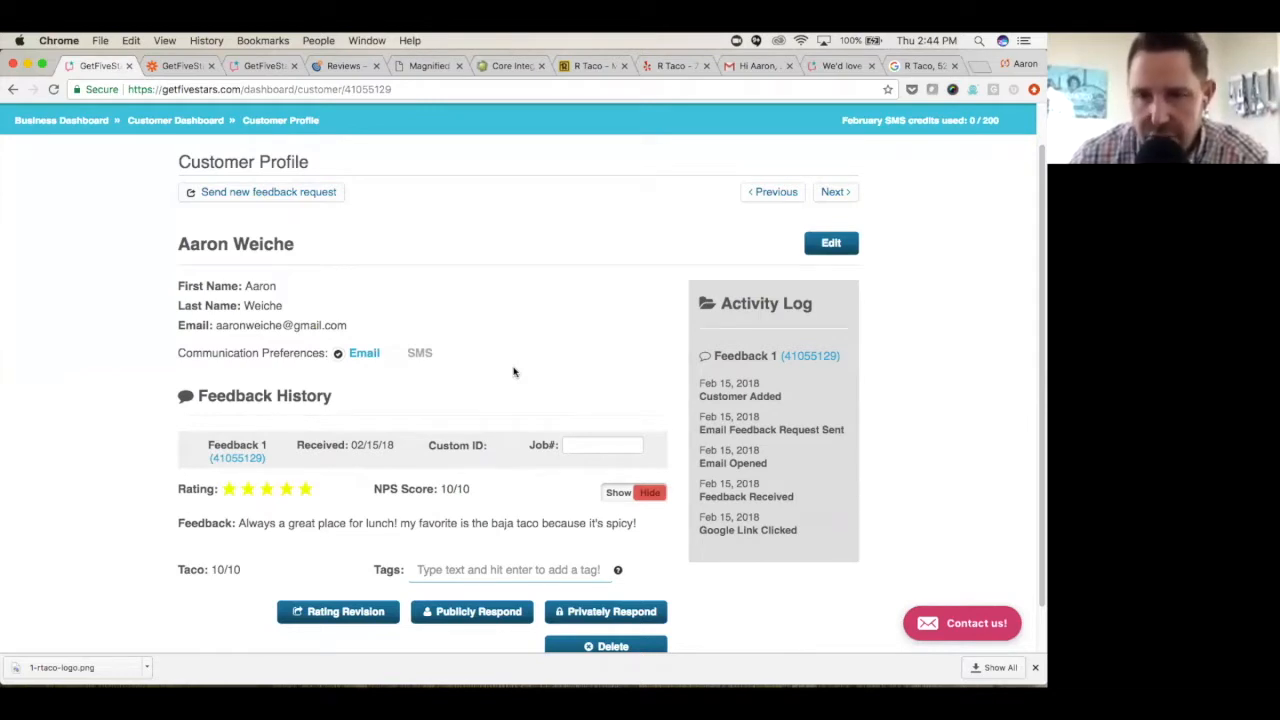
- Add the tags "baja" and "taco" to the customer's feedback
{"action": "scroll", "coordinate": [125, 423], "scroll_direction": "down", "scroll_amount": 1}
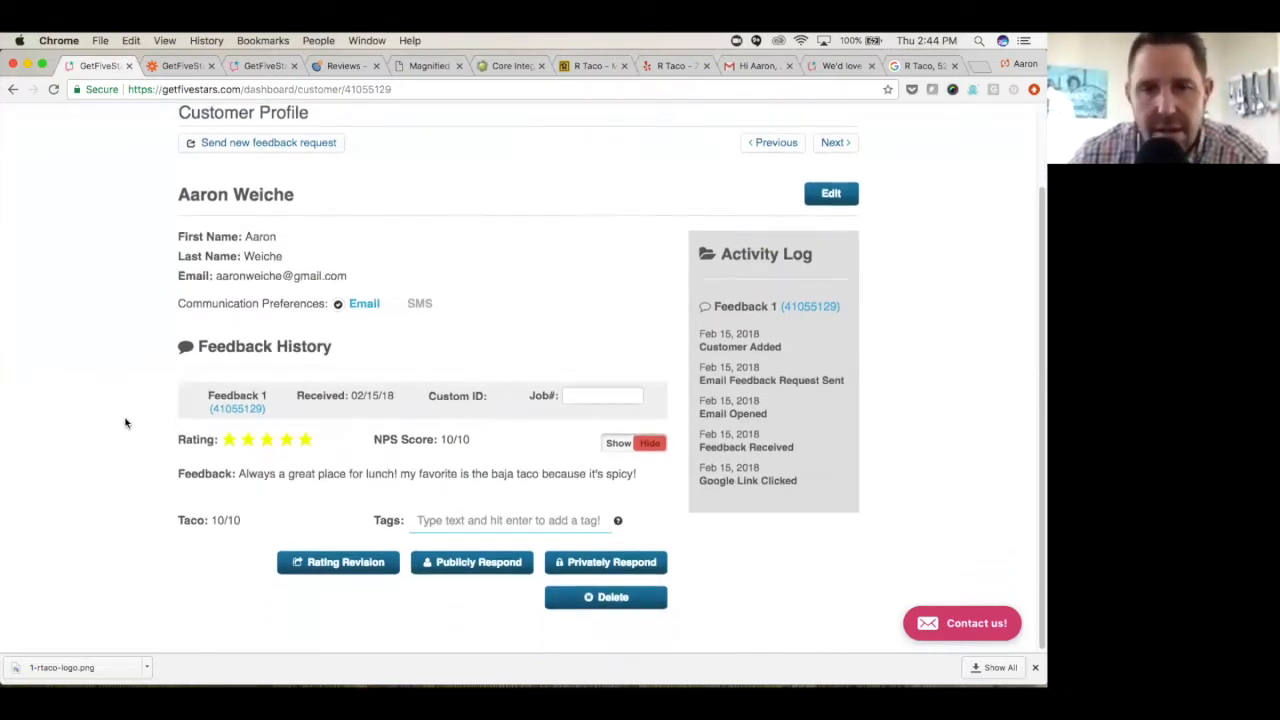
{"action": "left_click", "coordinate": [452, 520]}
{"action": "type", "text": "b"}
{"action": "key", "text": "BackSpace"}
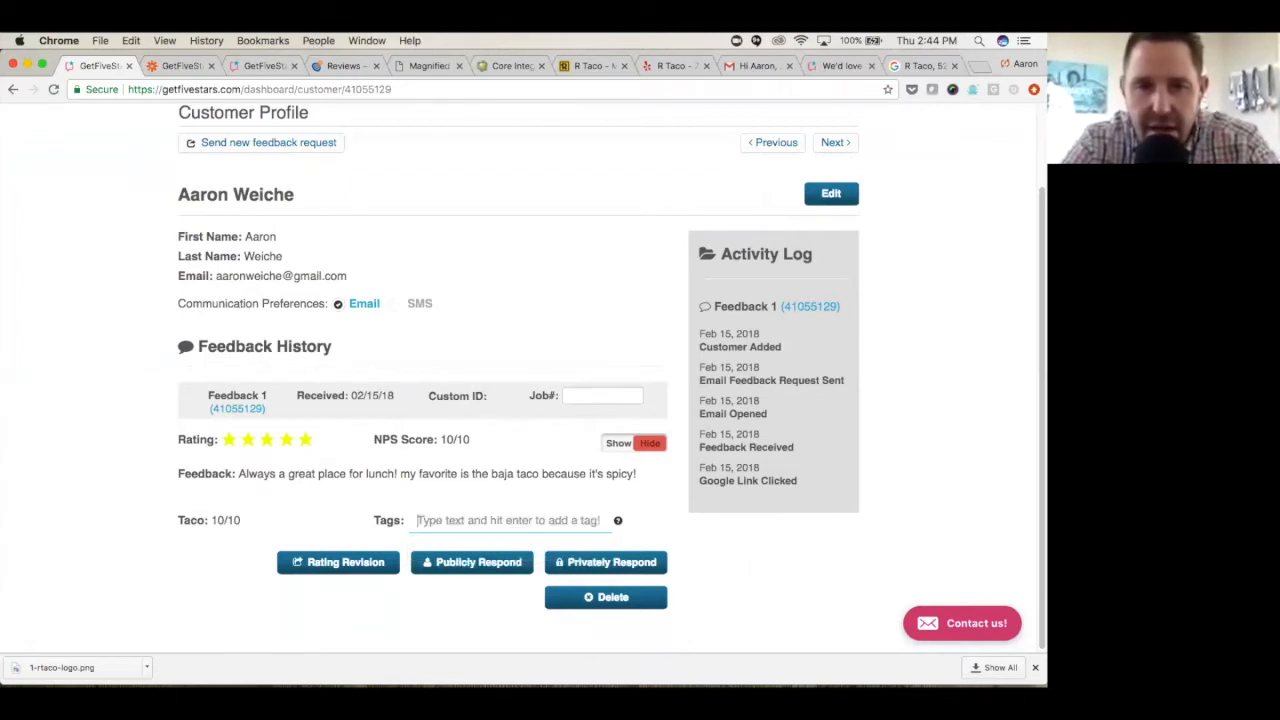
{"action": "type", "text": "baja"}
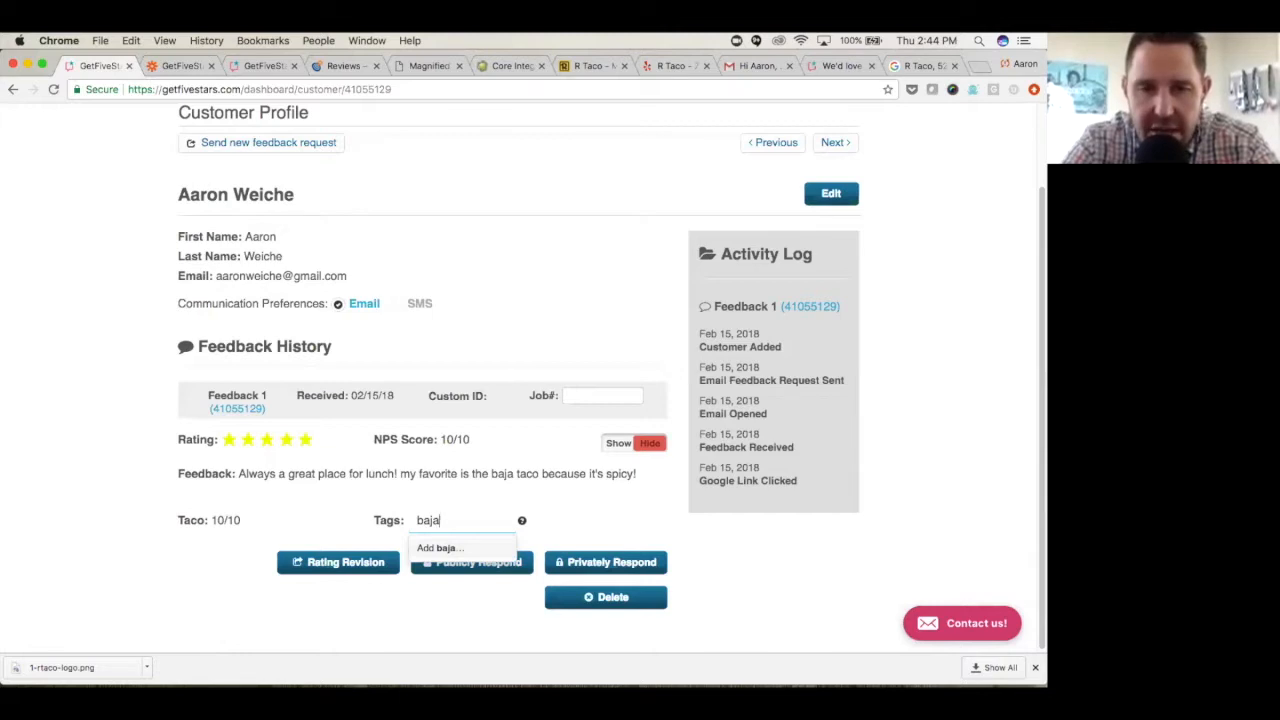
{"action": "key", "text": "Return"}
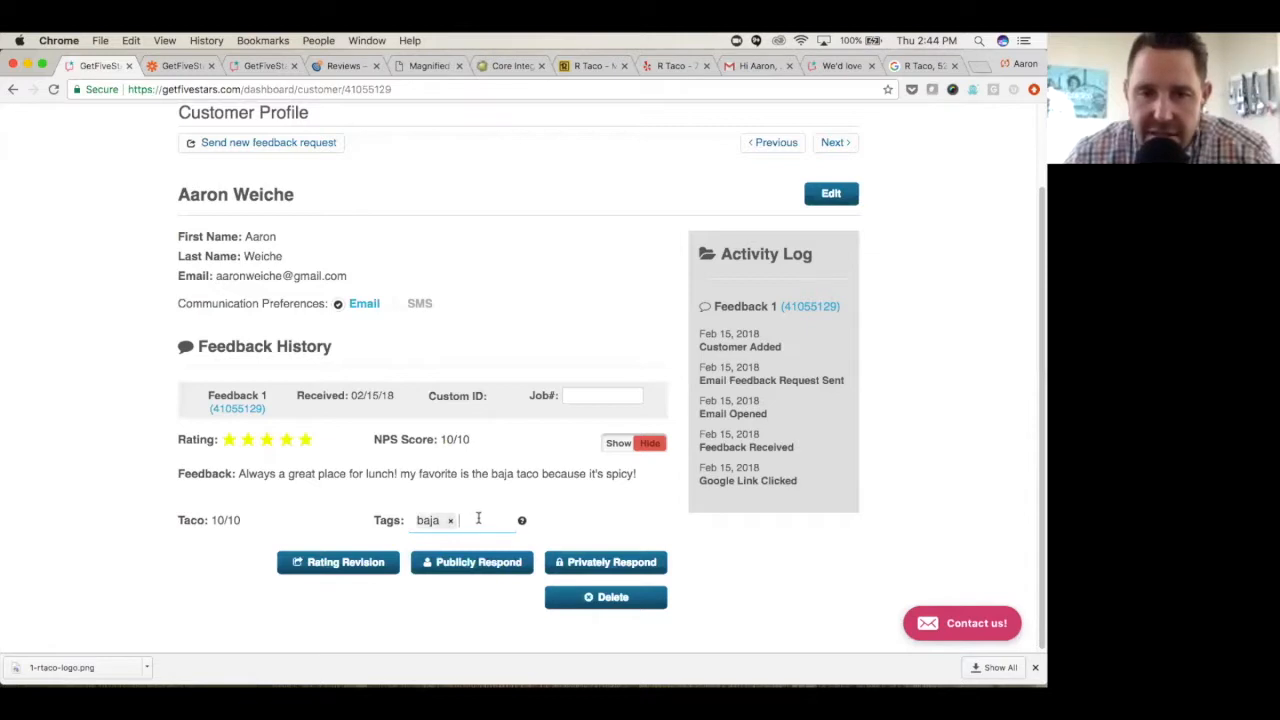
{"action": "type", "text": "taco"}
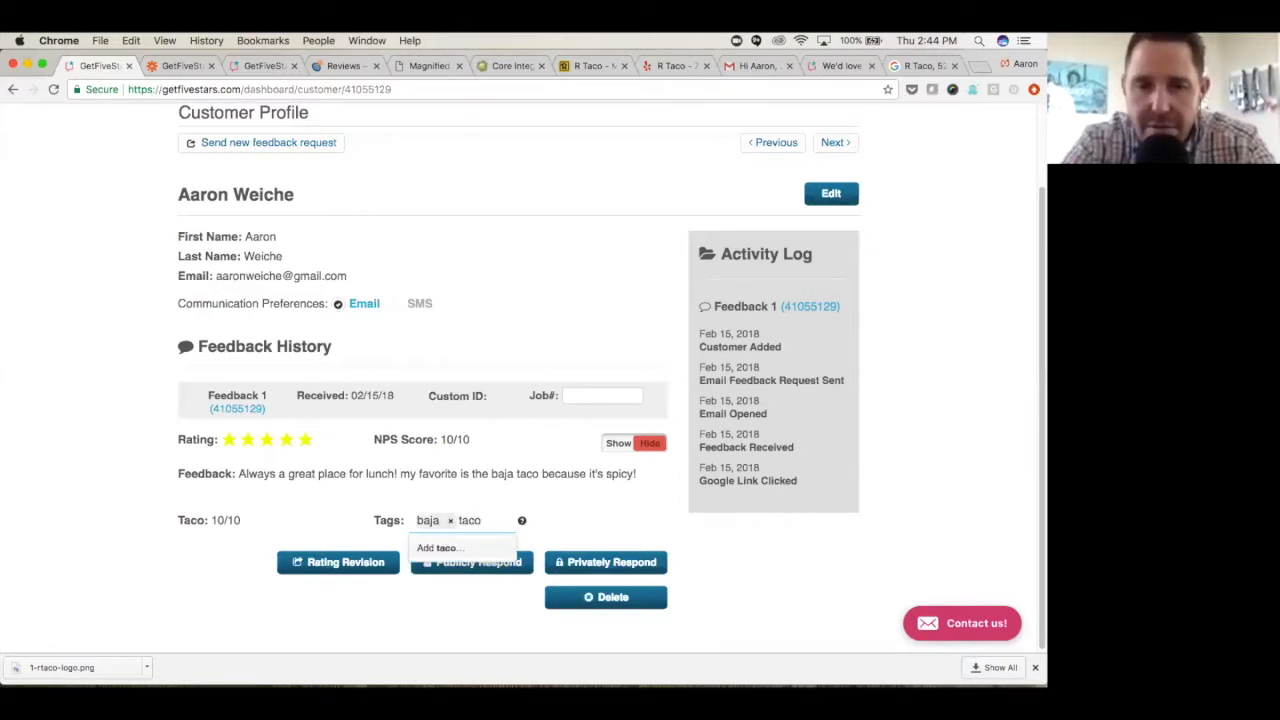
{"action": "key", "text": "Return"}
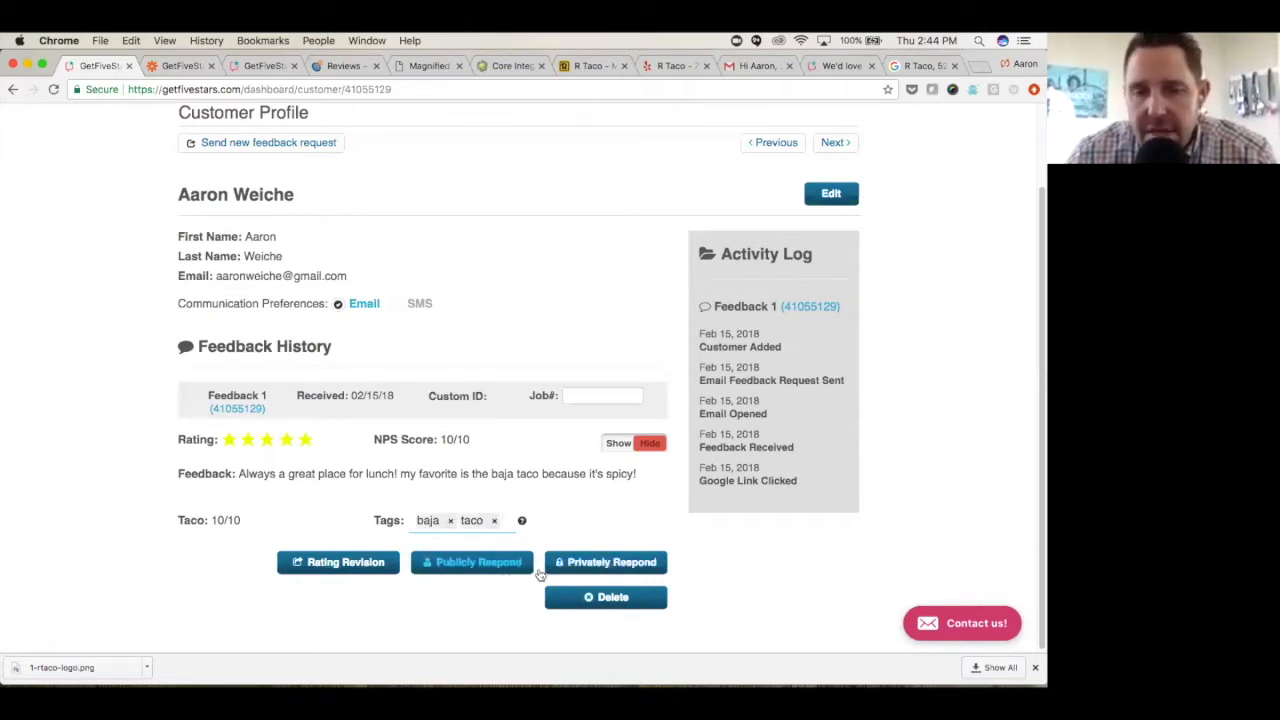
- Open the private response form for the customer's feedback and place the cursor in its message field
{"action": "left_click", "coordinate": [590, 563]}
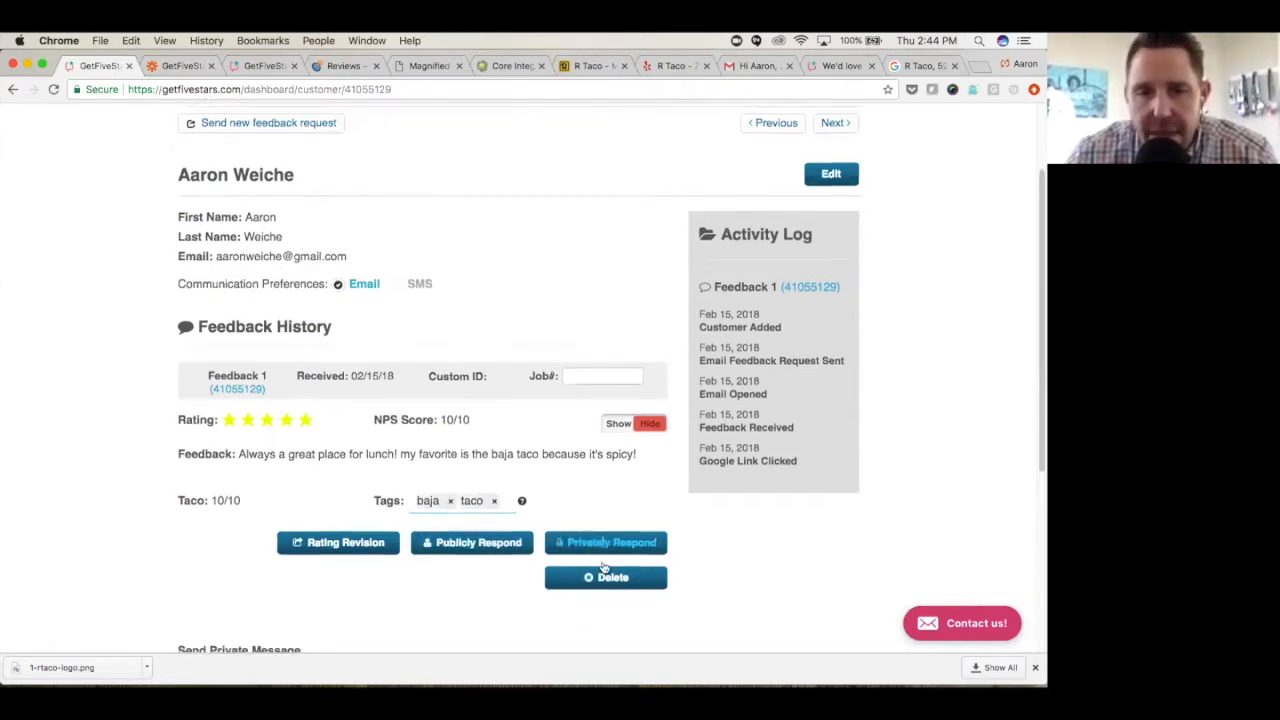
{"action": "left_click", "coordinate": [370, 392]}
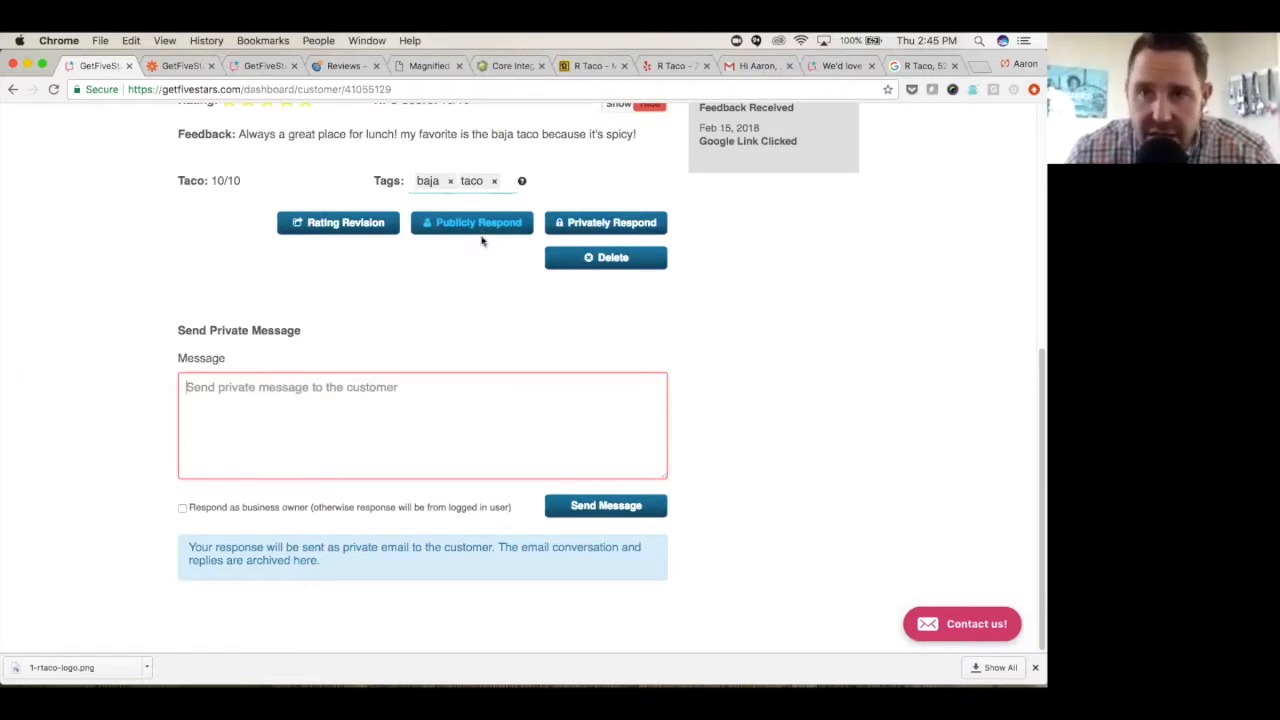
- Go to the Review Widgets page, look over the available widget types and open the General Review Widget's settings
{"action": "scroll", "coordinate": [428, 355], "scroll_direction": "up", "scroll_amount": 5}
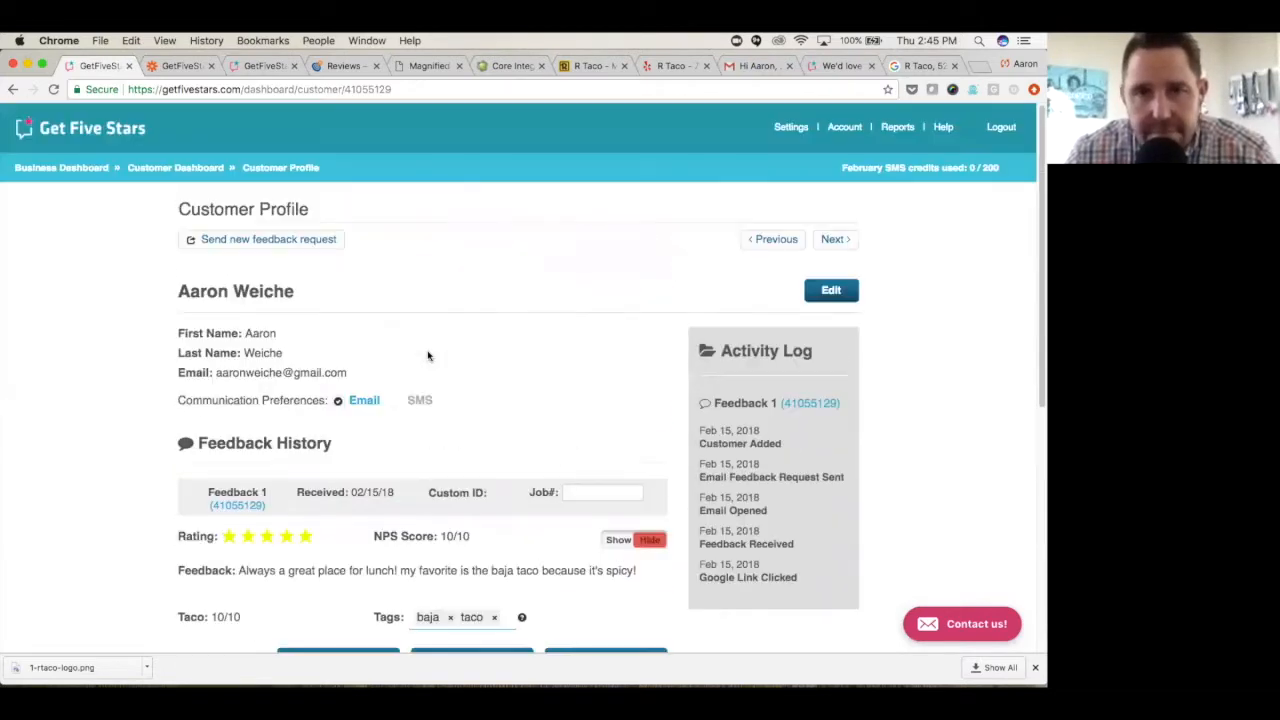
{"action": "left_click", "coordinate": [790, 128]}
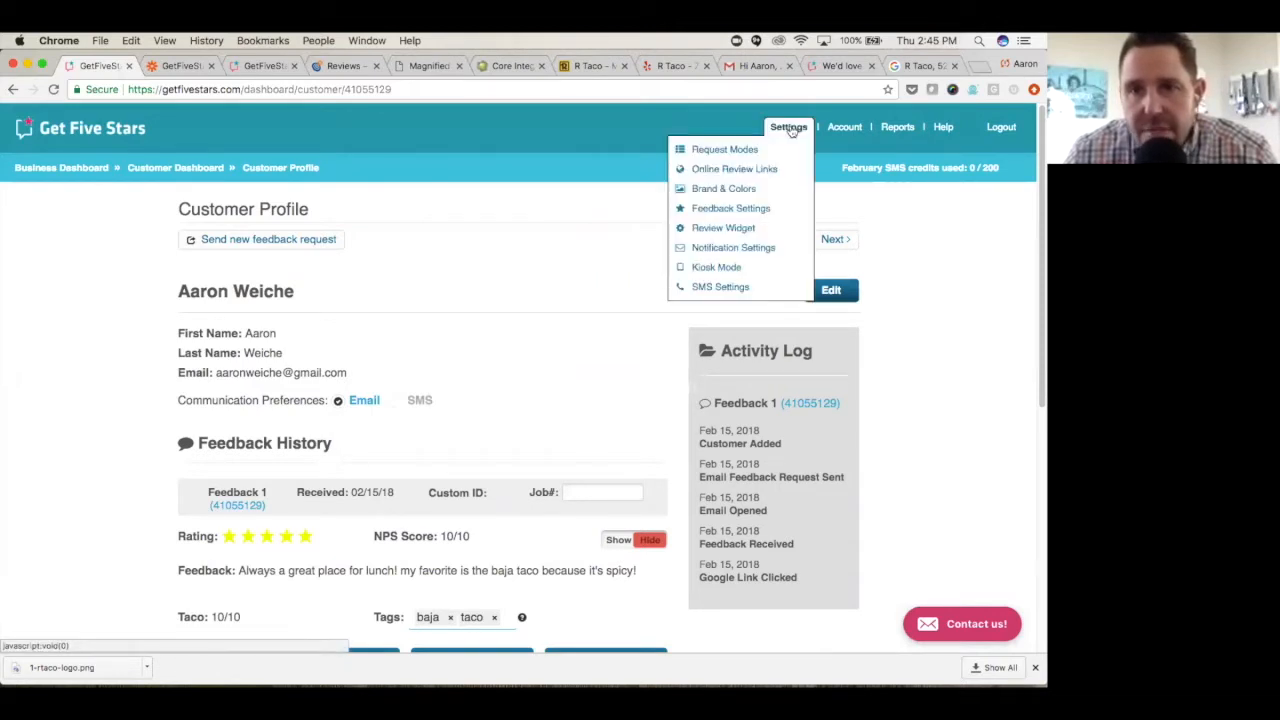
{"action": "left_click", "coordinate": [720, 228]}
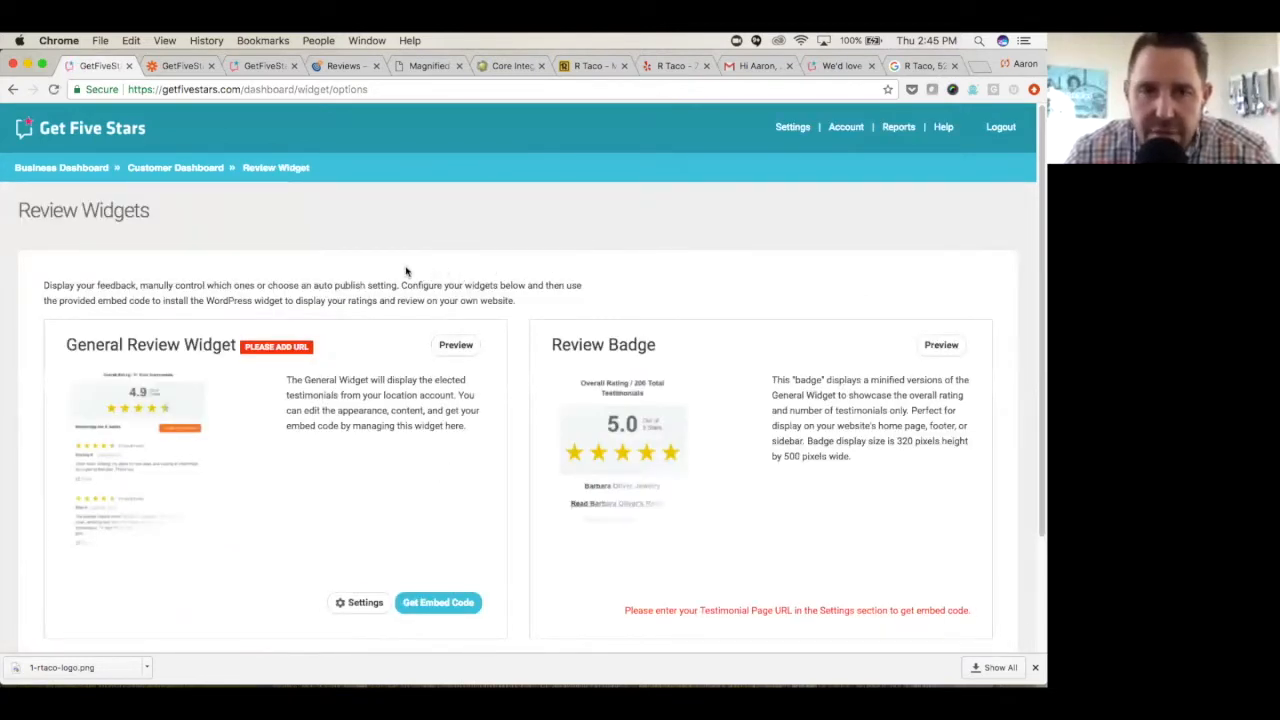
{"action": "scroll", "coordinate": [395, 272], "scroll_direction": "down", "scroll_amount": 1}
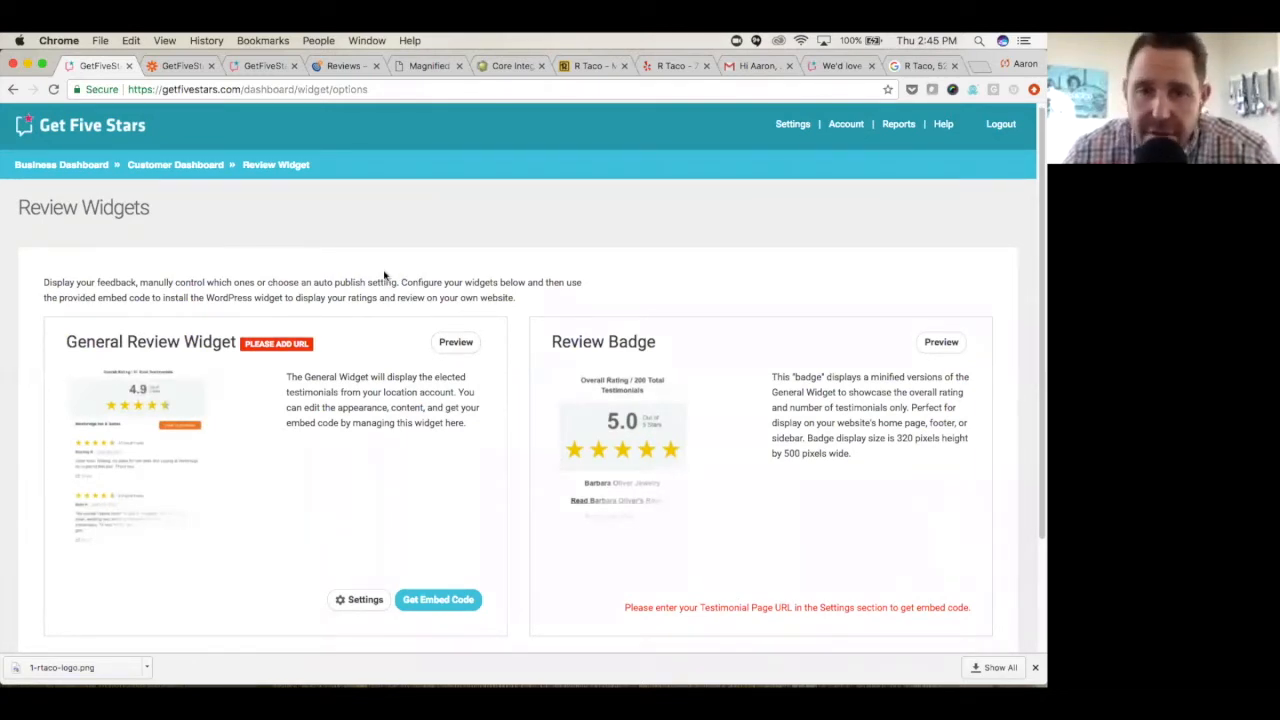
{"action": "scroll", "coordinate": [379, 274], "scroll_direction": "down", "scroll_amount": 1}
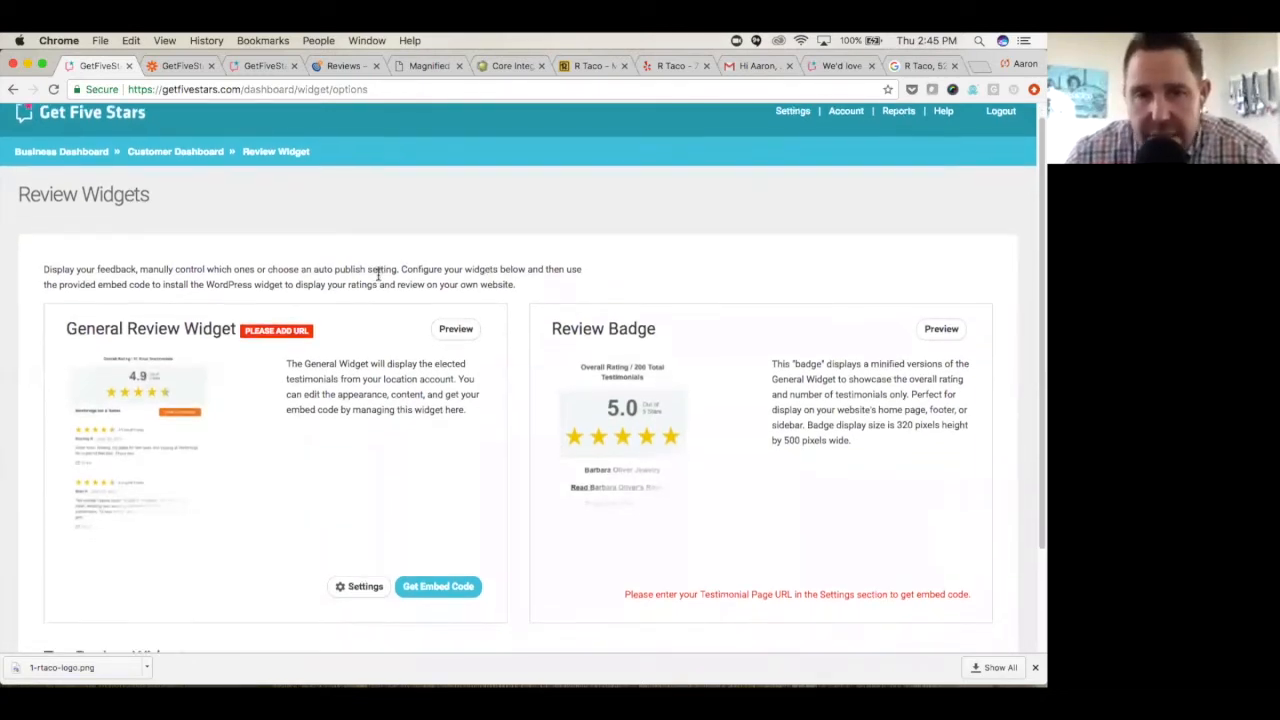
{"action": "scroll", "coordinate": [379, 274], "scroll_direction": "down", "scroll_amount": 5}
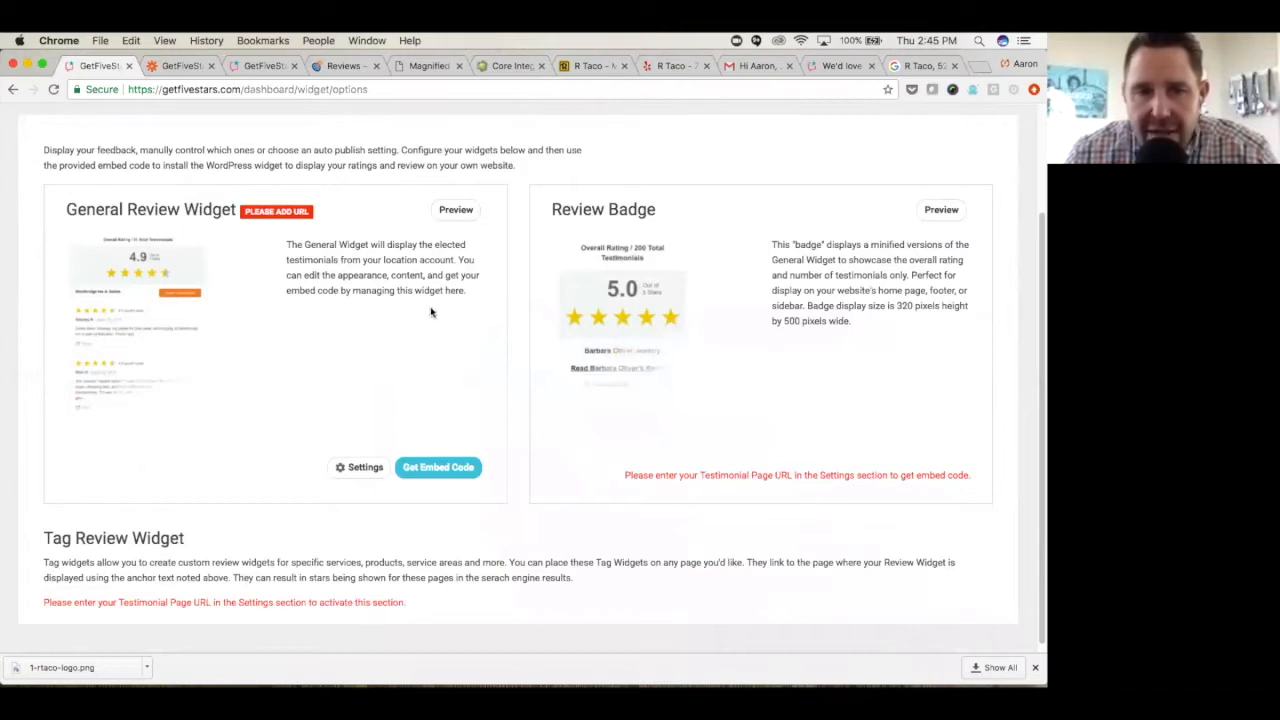
{"action": "scroll", "coordinate": [411, 320], "scroll_direction": "down", "scroll_amount": 1}
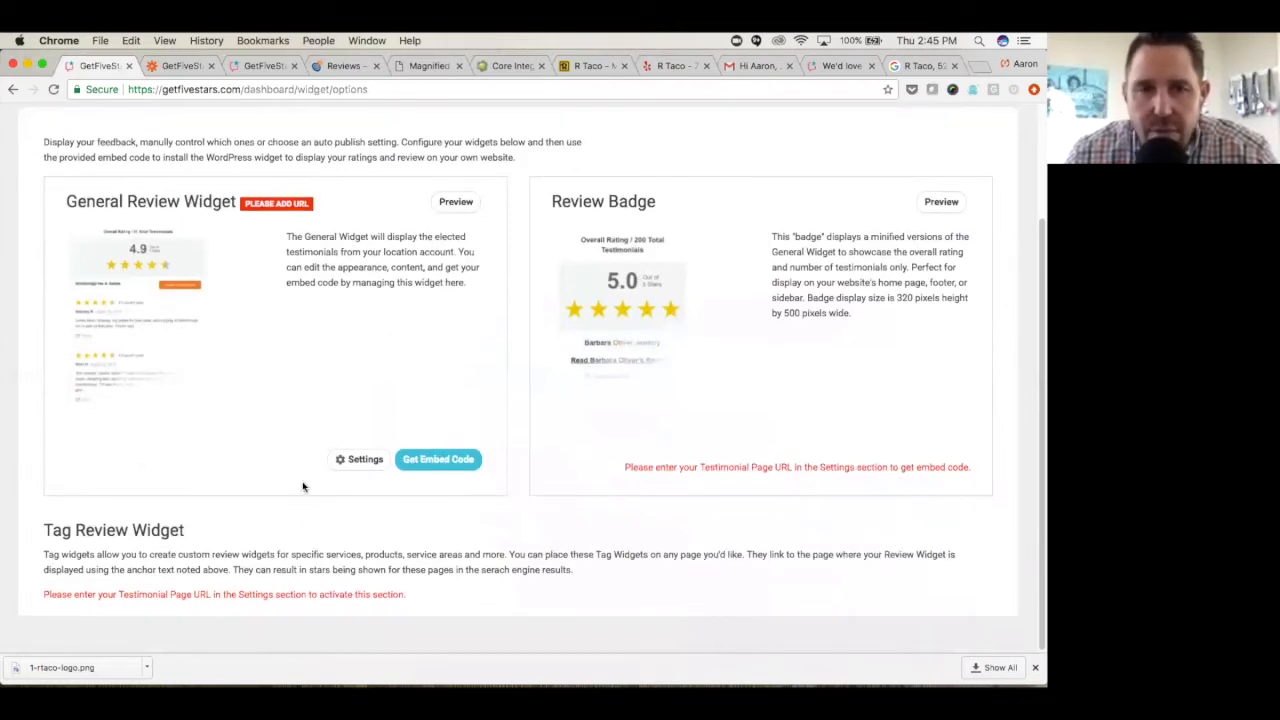
{"action": "scroll", "coordinate": [329, 446], "scroll_direction": "up", "scroll_amount": 1}
{"action": "left_click", "coordinate": [362, 510]}
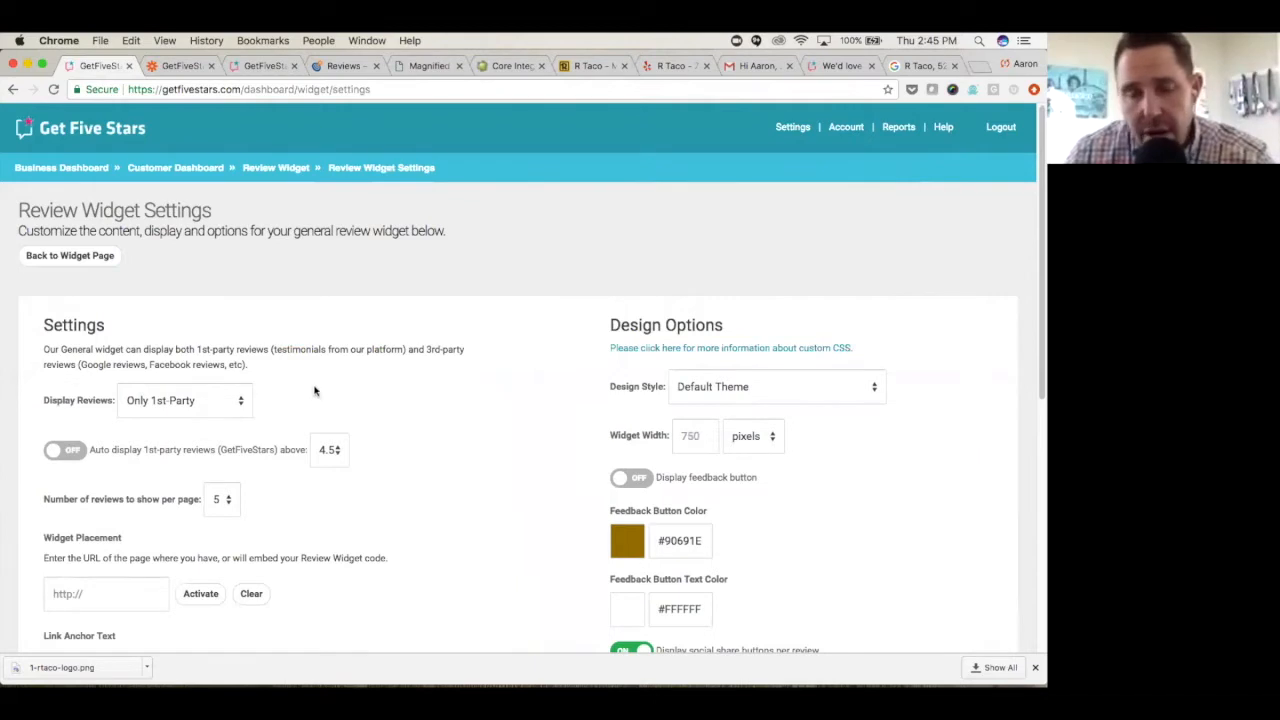
- Set the general review widget to display 1st-Party & 3rd-Party reviews
{"action": "scroll", "coordinate": [409, 356], "scroll_direction": "down", "scroll_amount": 1}
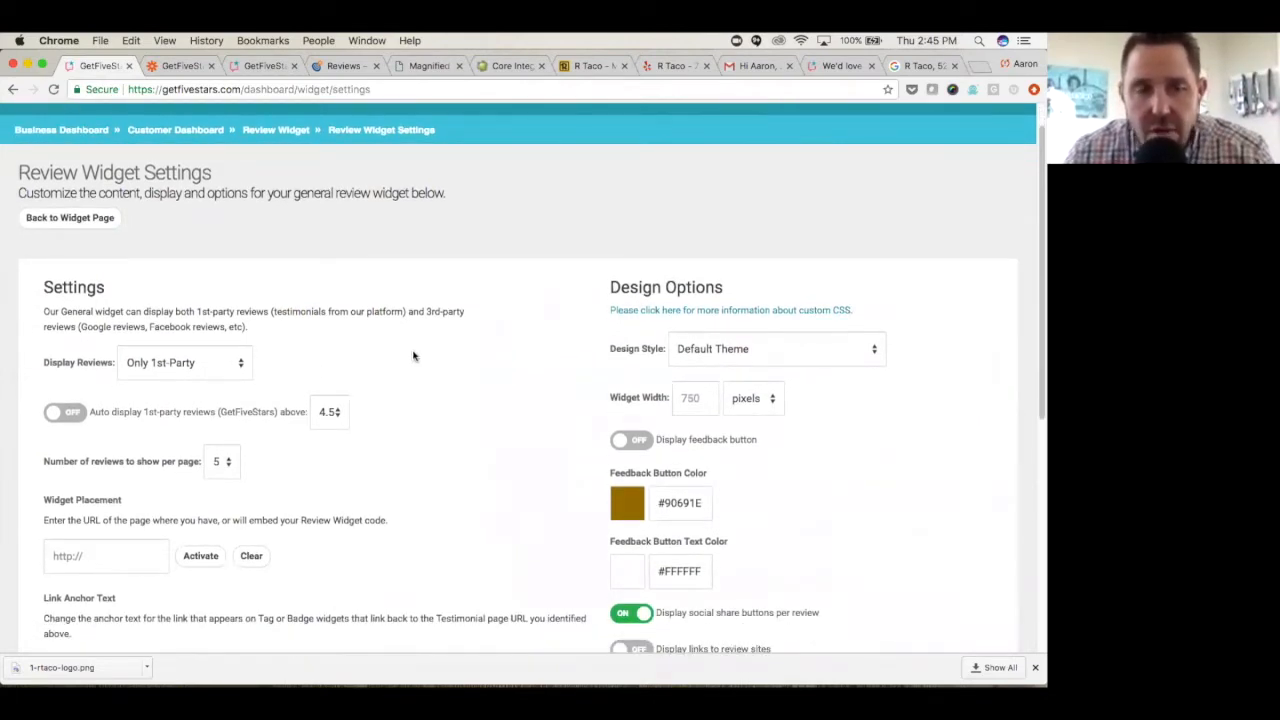
{"action": "scroll", "coordinate": [420, 352], "scroll_direction": "down", "scroll_amount": 1}
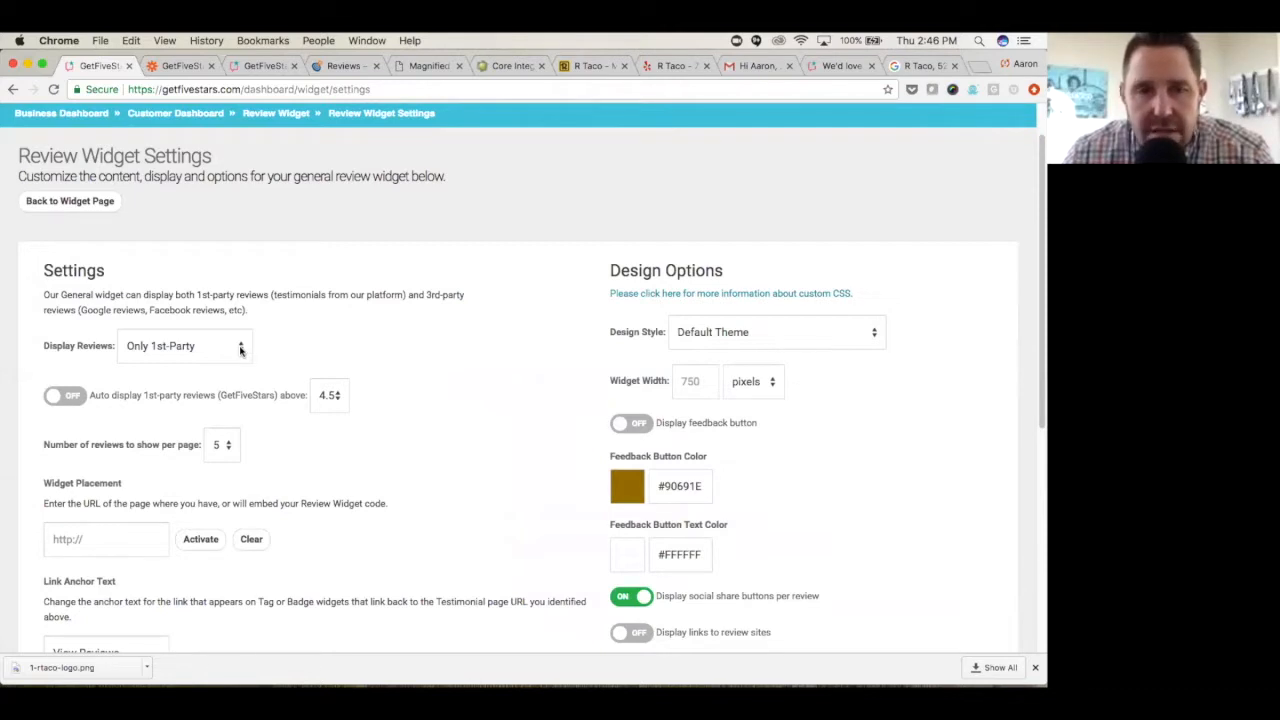
{"action": "left_click", "coordinate": [240, 348]}
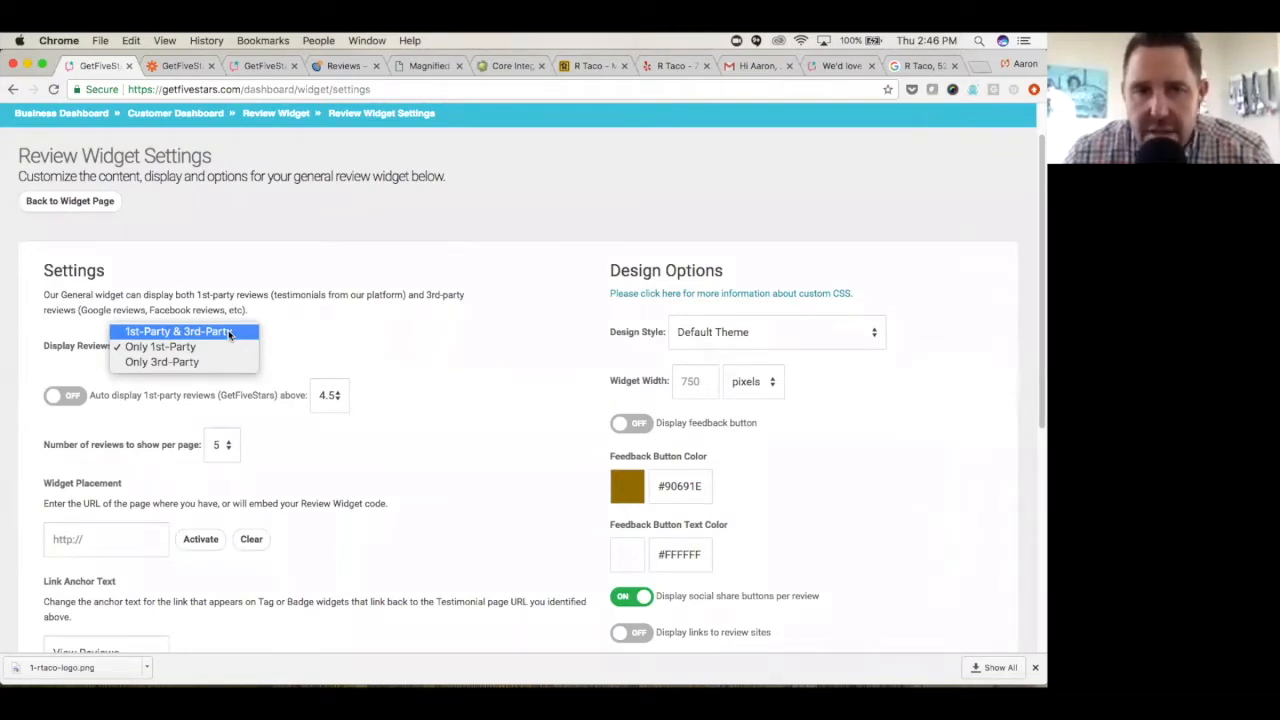
{"action": "left_click", "coordinate": [229, 333]}
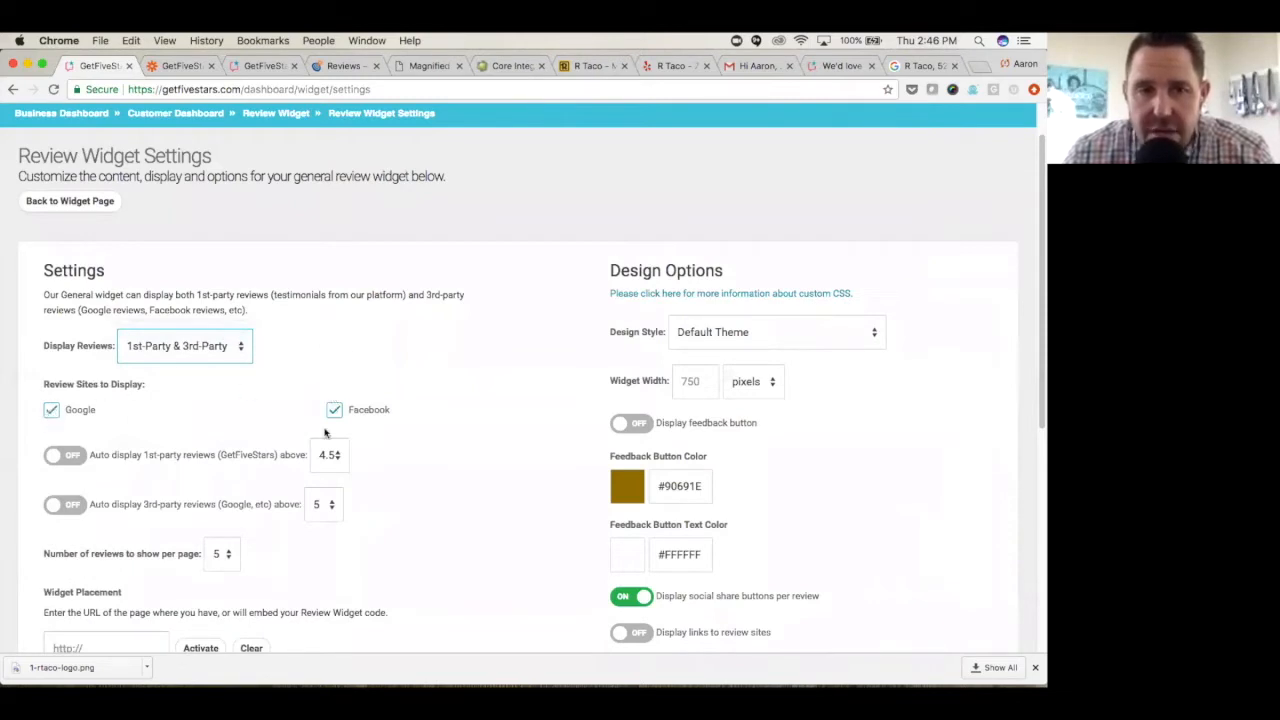
- Turn on automatic display of 1st-party GetFiveStars reviews and set the rating threshold to above 3.5
{"action": "scroll", "coordinate": [228, 443], "scroll_direction": "down", "scroll_amount": 1}
{"action": "left_click", "coordinate": [64, 440]}
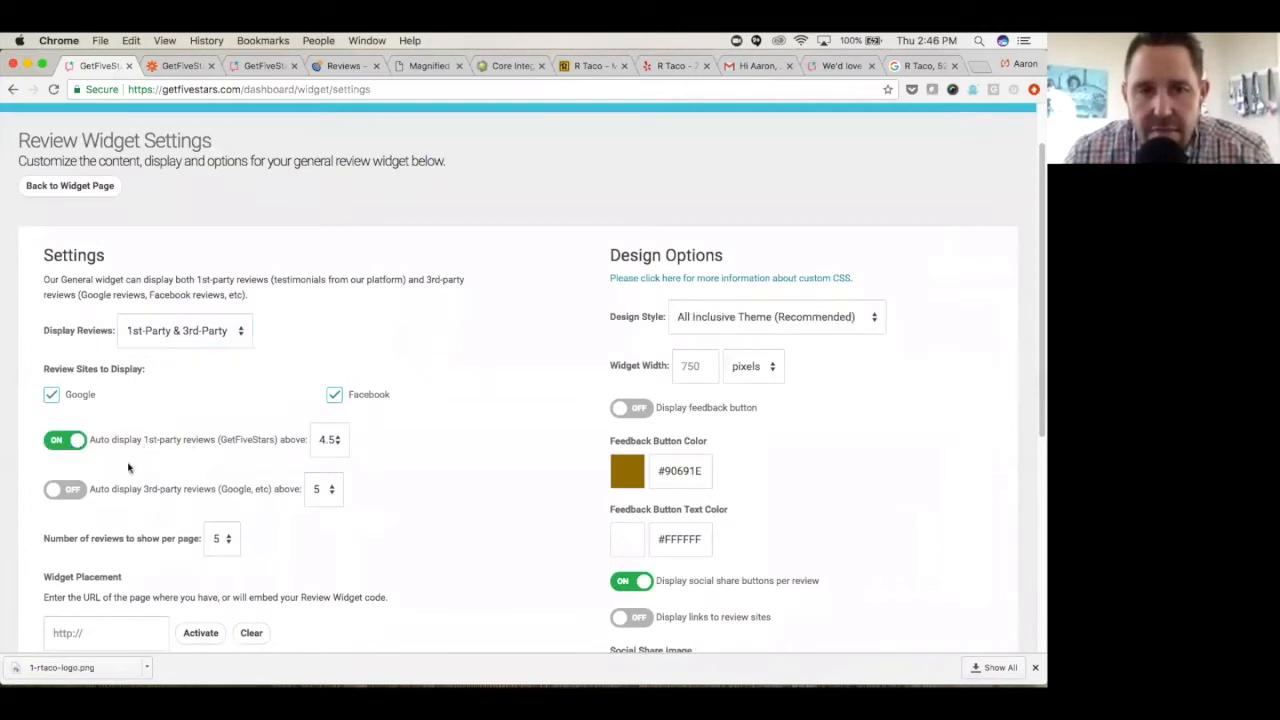
{"action": "left_click", "coordinate": [333, 440]}
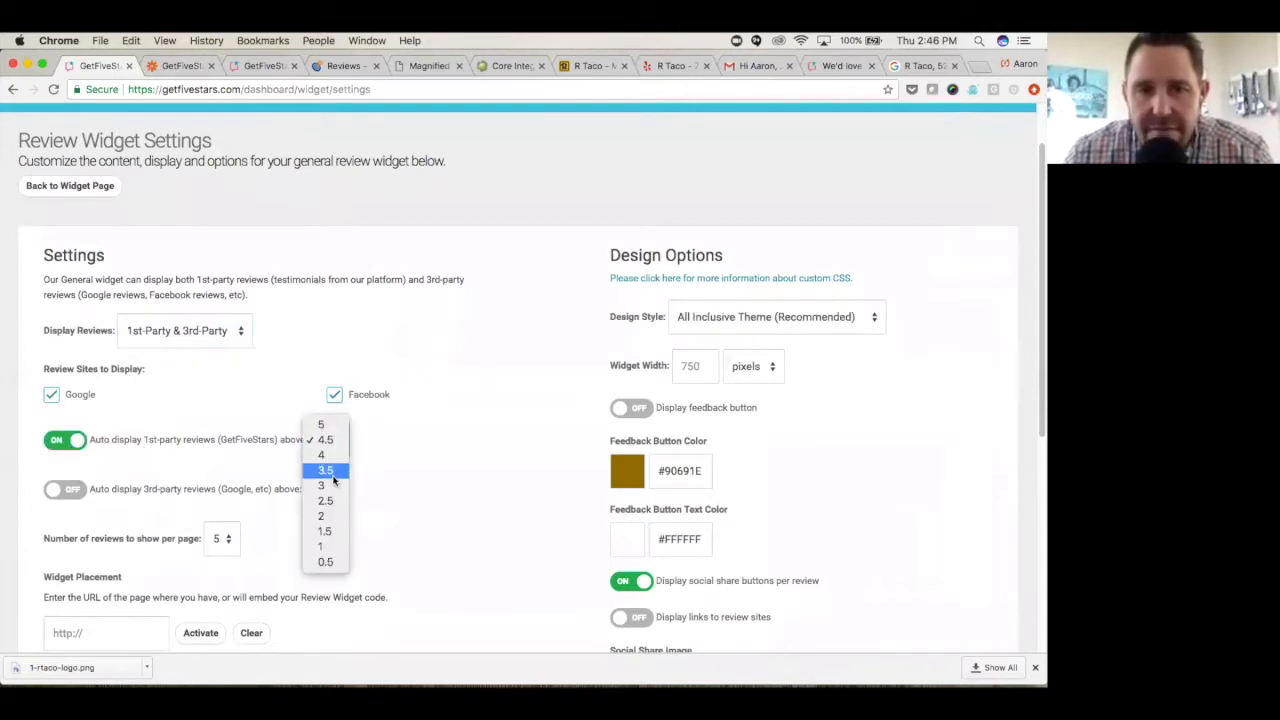
{"action": "left_click", "coordinate": [333, 476]}
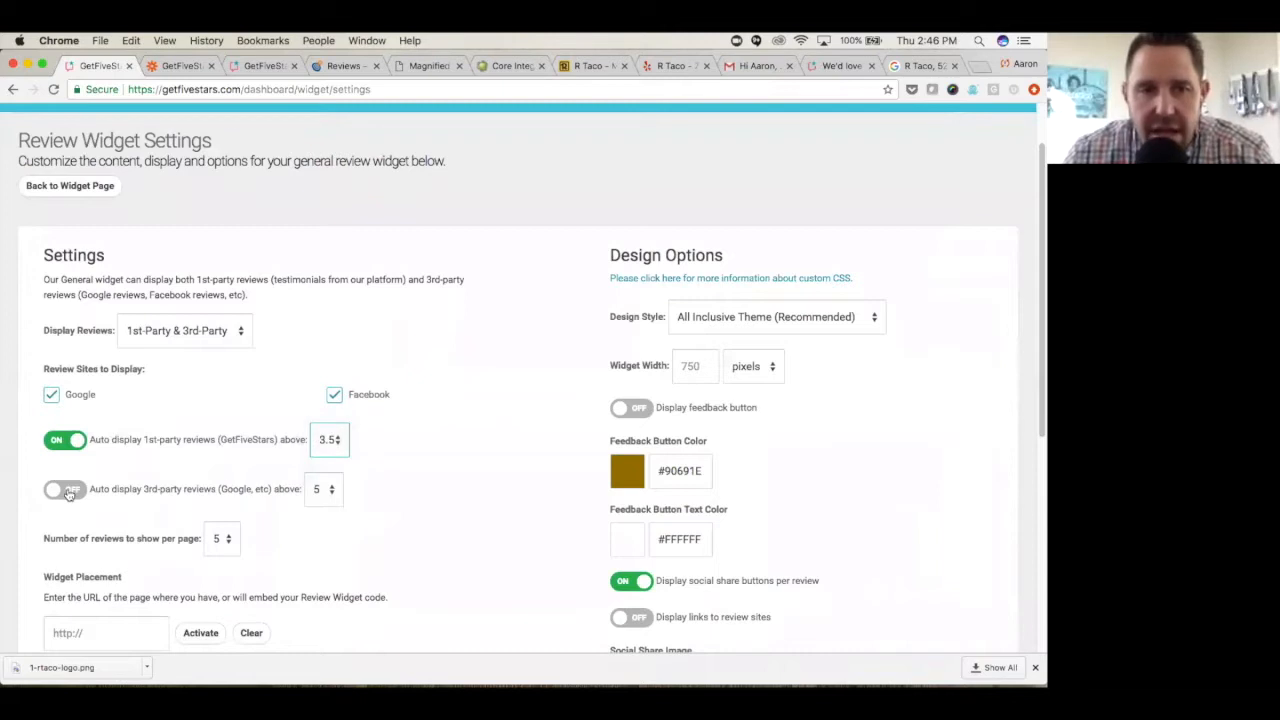
- Turn on automatic display of 3rd-party reviews and set their rating threshold to above 3.5
{"action": "left_click", "coordinate": [68, 490]}
{"action": "left_click", "coordinate": [332, 490]}
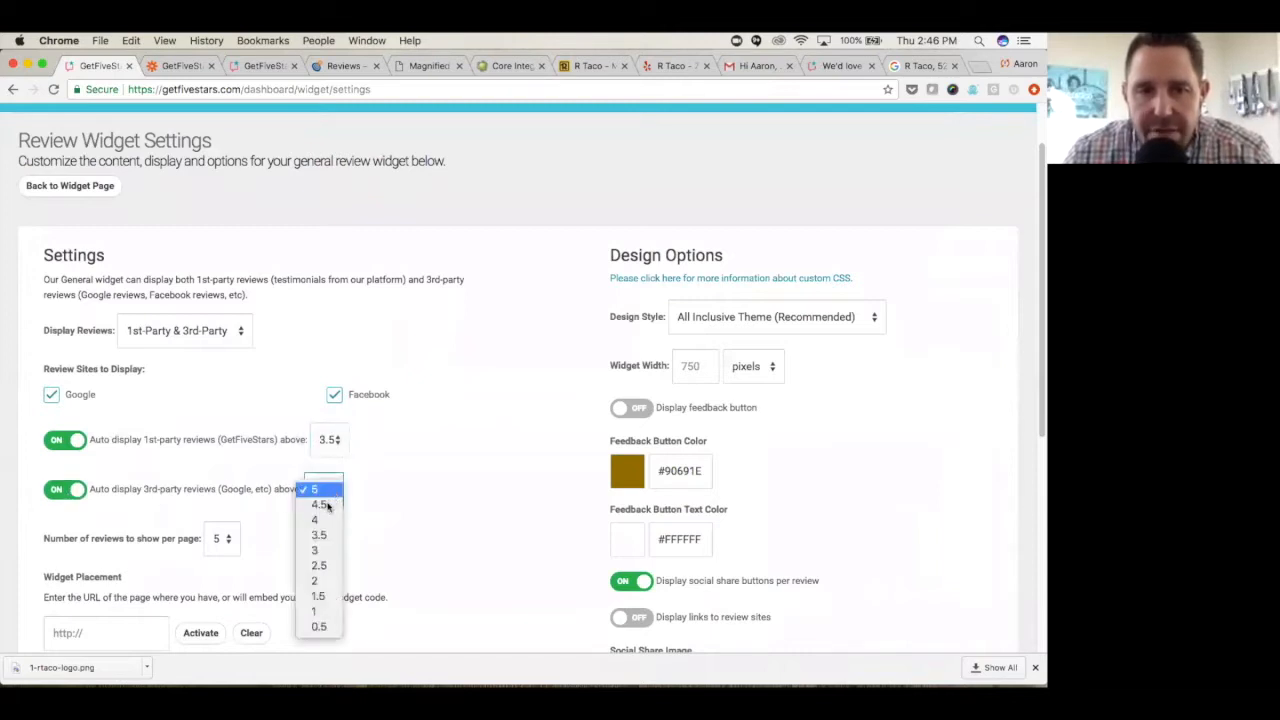
{"action": "left_click", "coordinate": [325, 536]}
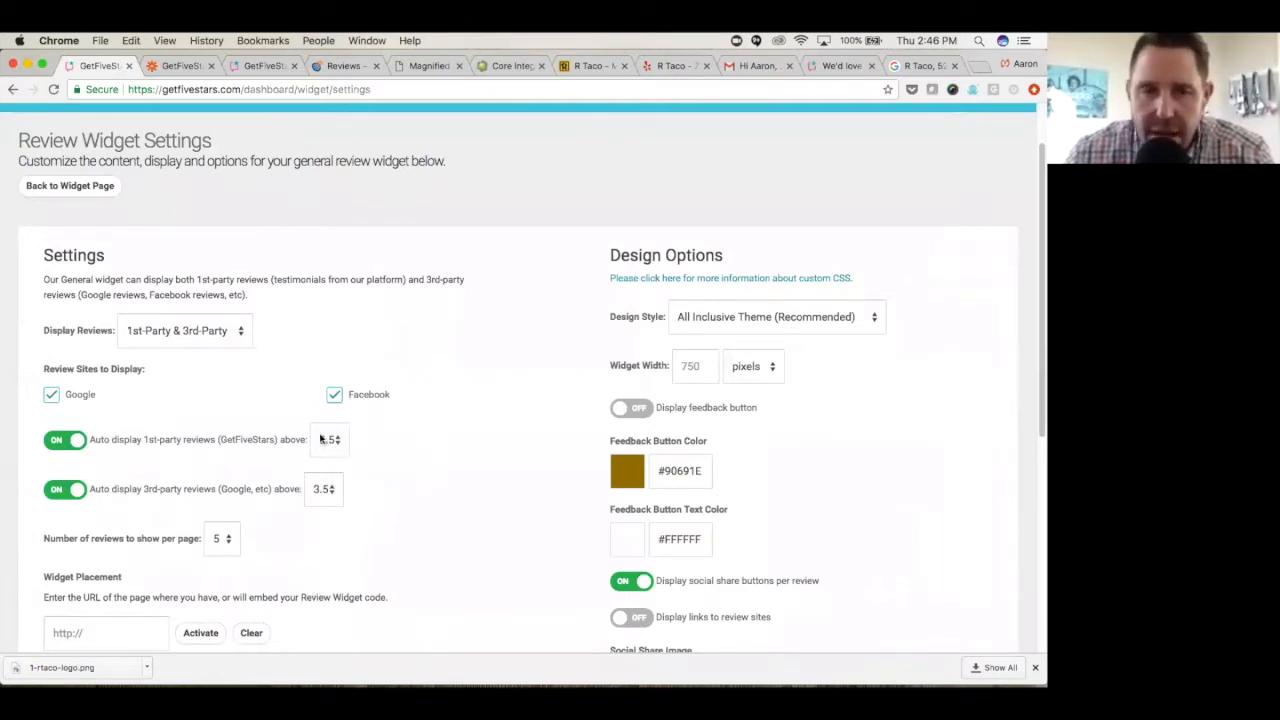
- Set the number of reviews the widget shows per page to 8
{"action": "scroll", "coordinate": [465, 453], "scroll_direction": "down", "scroll_amount": 3}
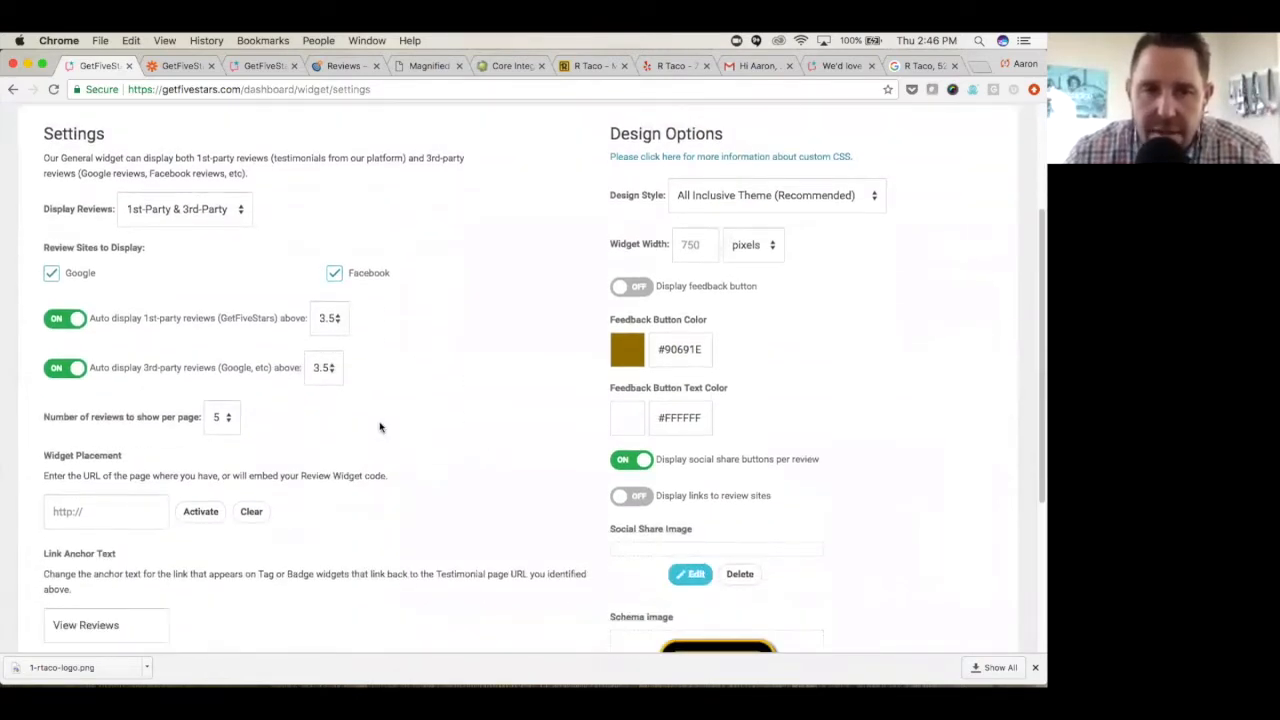
{"action": "left_click", "coordinate": [229, 421]}
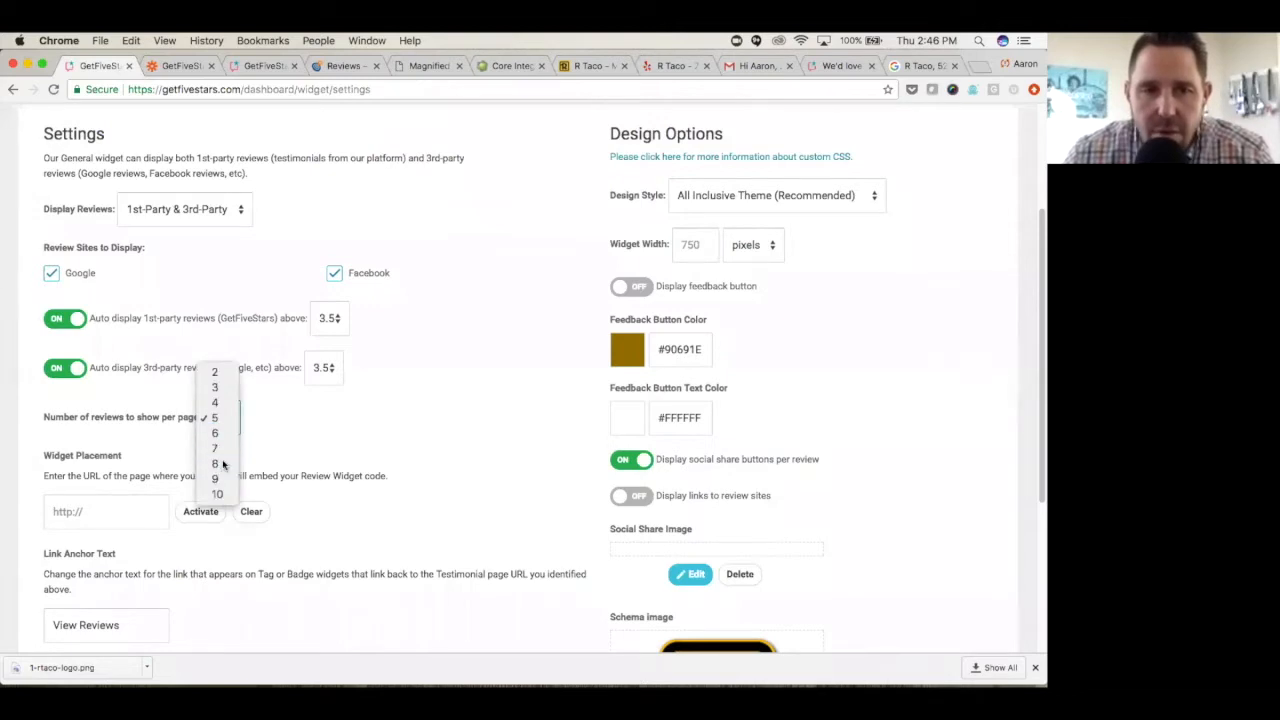
{"action": "left_click", "coordinate": [220, 464]}
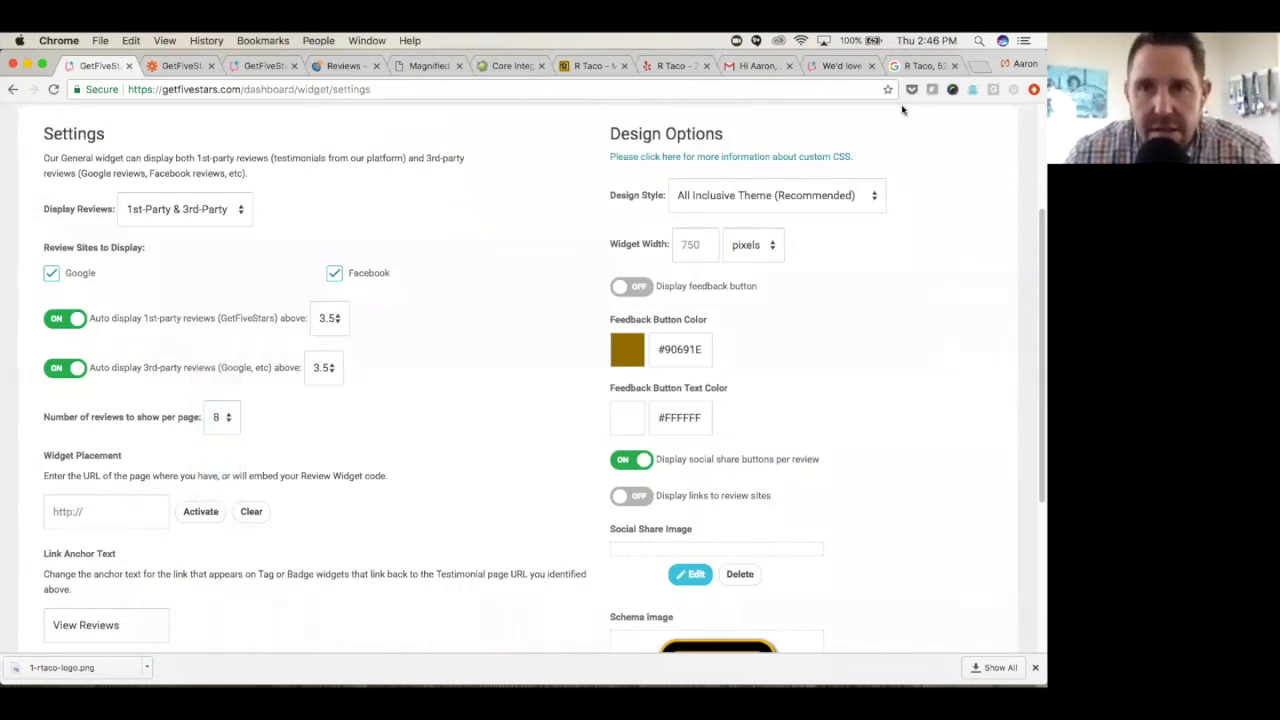
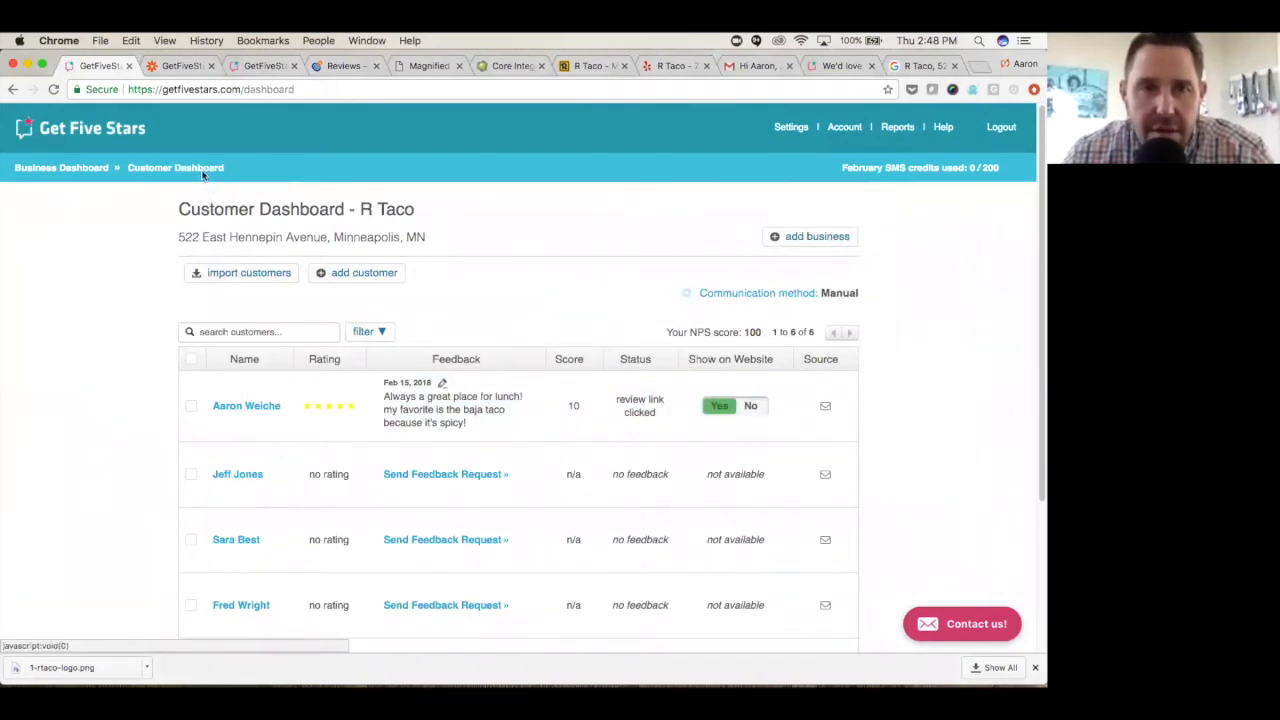
- Open the review widget settings and preview the General Review Widget, looking through its overall rating and listed reviews
{"action": "left_click", "coordinate": [789, 128]}
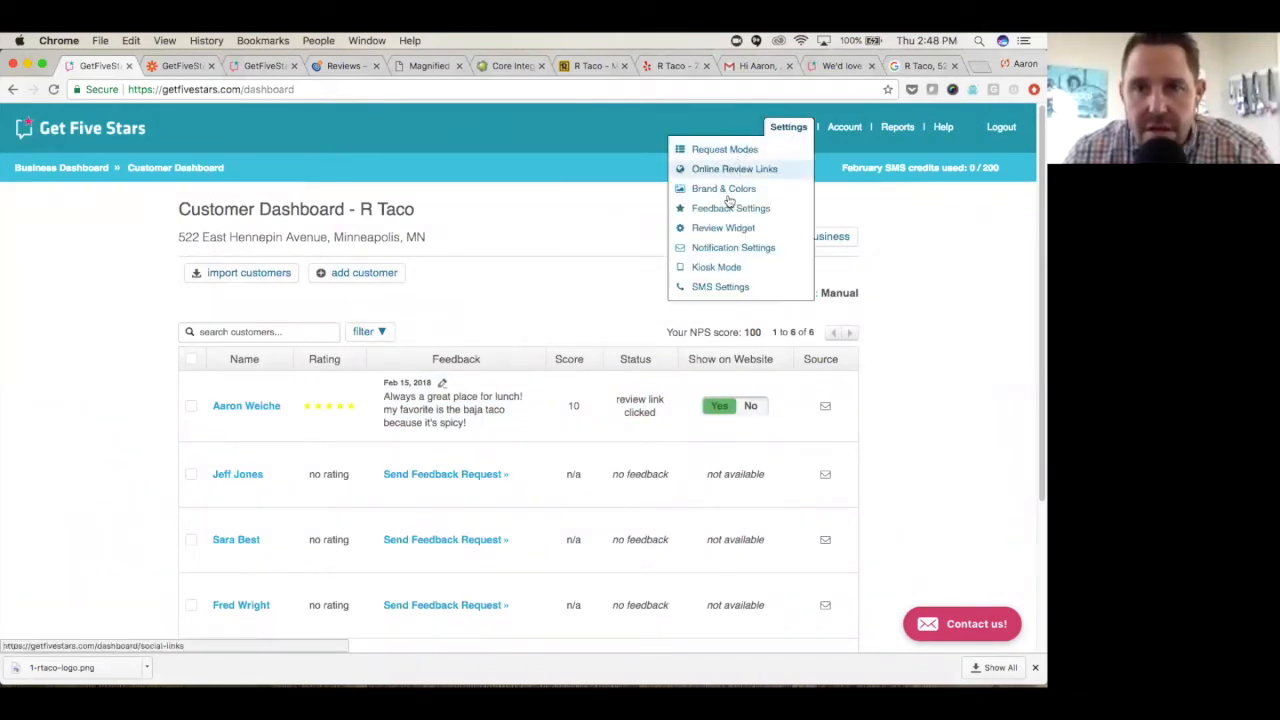
{"action": "left_click", "coordinate": [729, 228]}
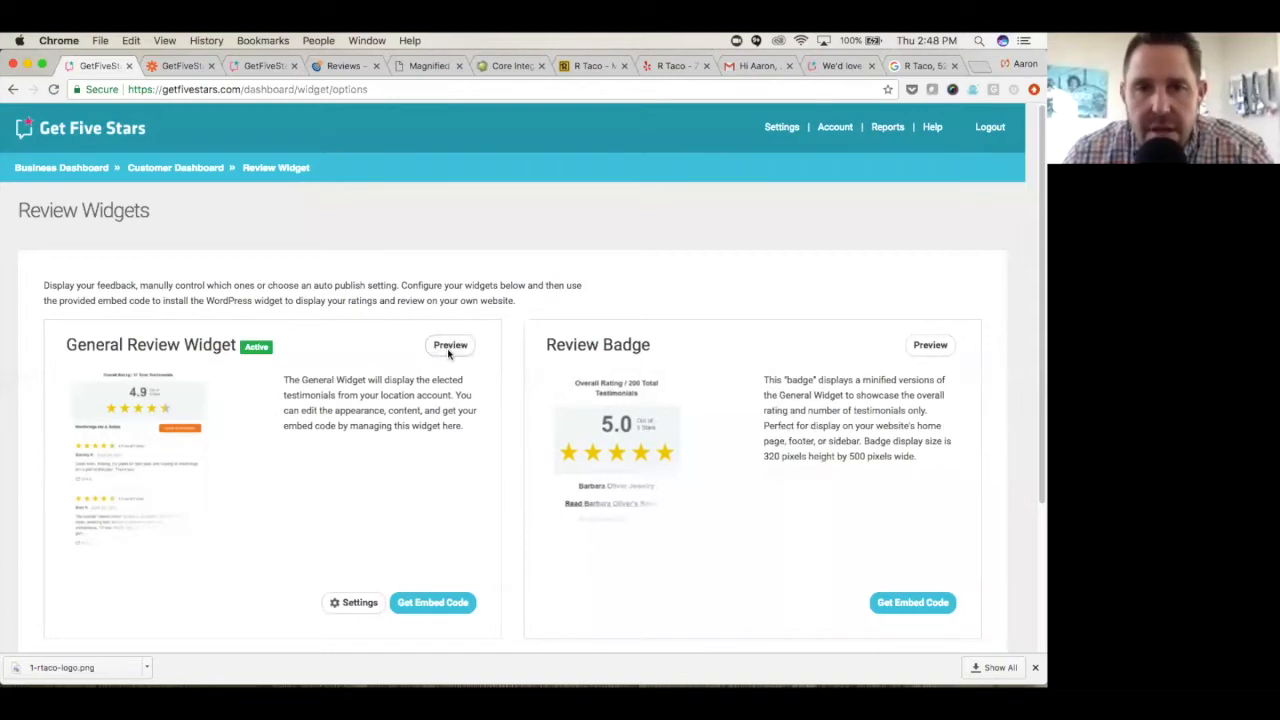
{"action": "left_click", "coordinate": [449, 348]}
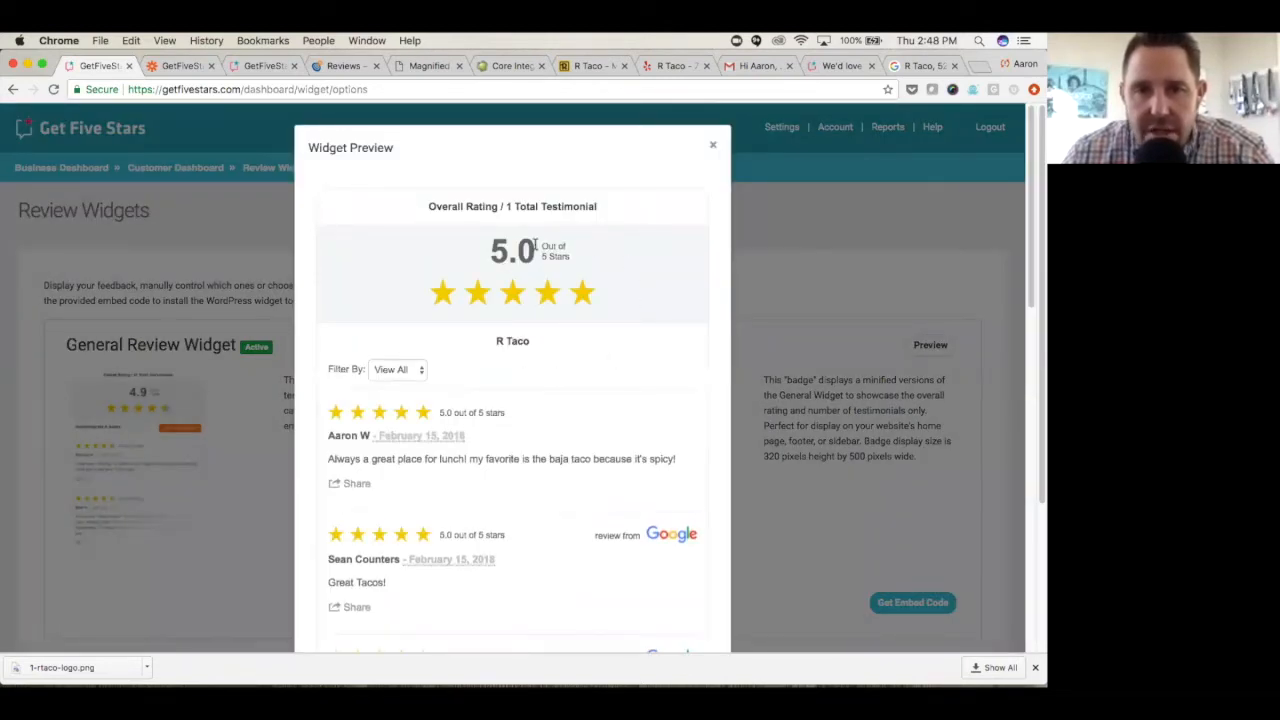
{"action": "scroll", "coordinate": [631, 285], "scroll_direction": "down", "scroll_amount": 1}
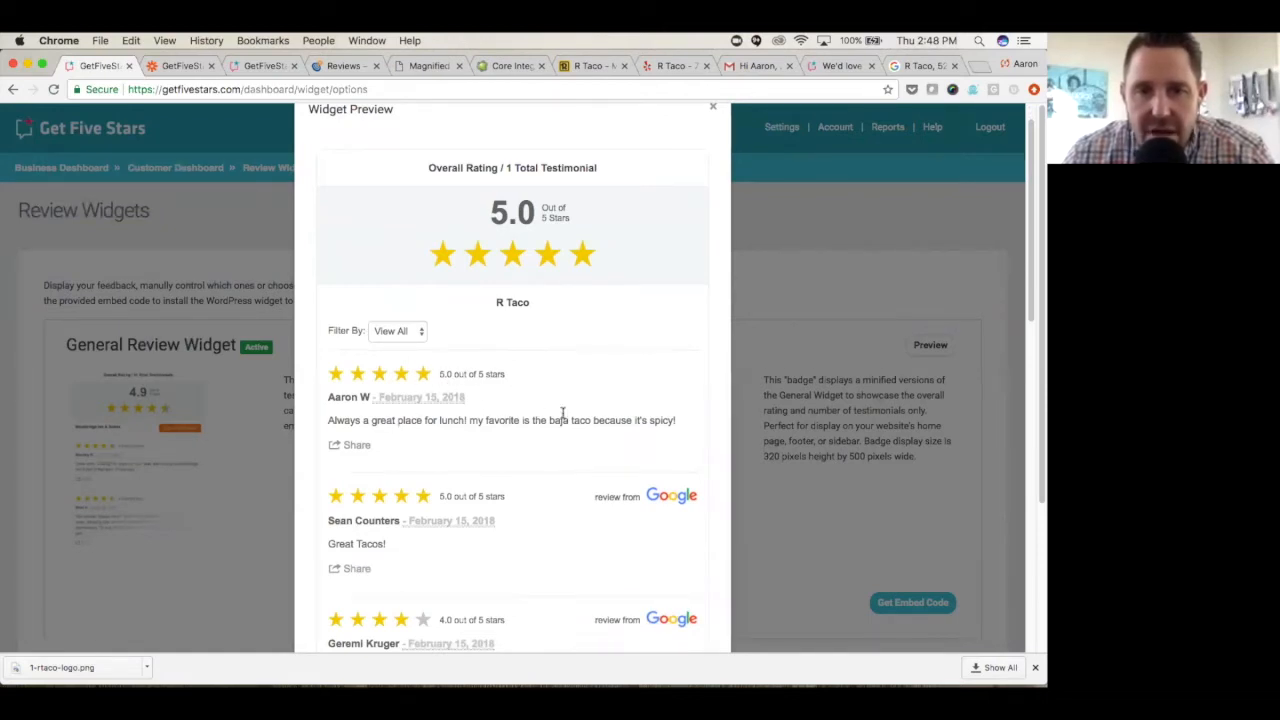
{"action": "scroll", "coordinate": [522, 408], "scroll_direction": "down", "scroll_amount": 1}
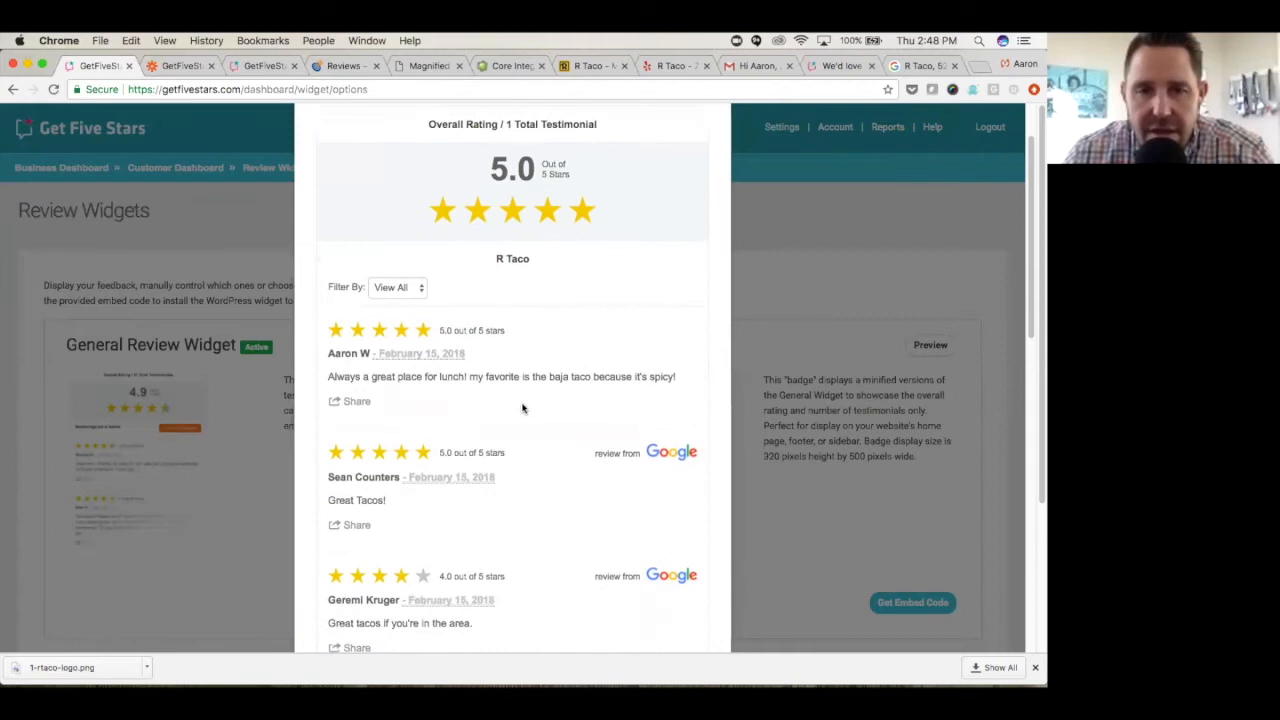
{"action": "scroll", "coordinate": [523, 406], "scroll_direction": "down", "scroll_amount": 1}
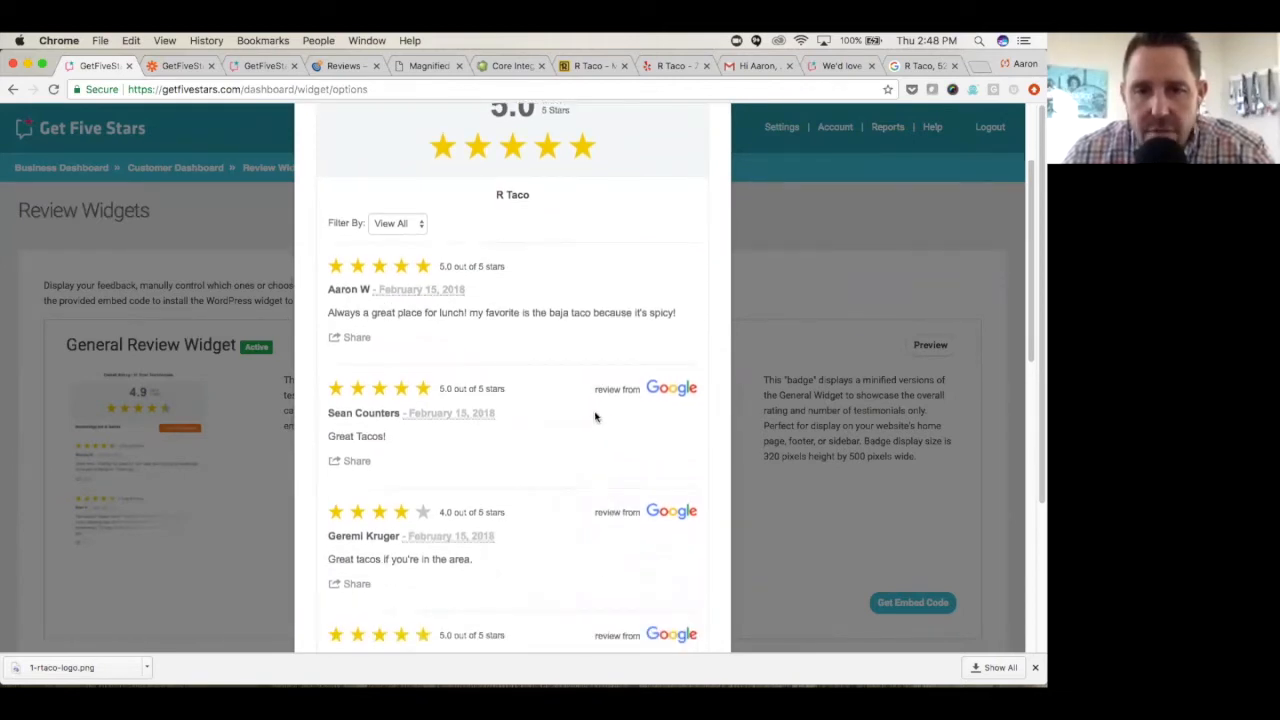
{"action": "scroll", "coordinate": [584, 416], "scroll_direction": "down", "scroll_amount": 5}
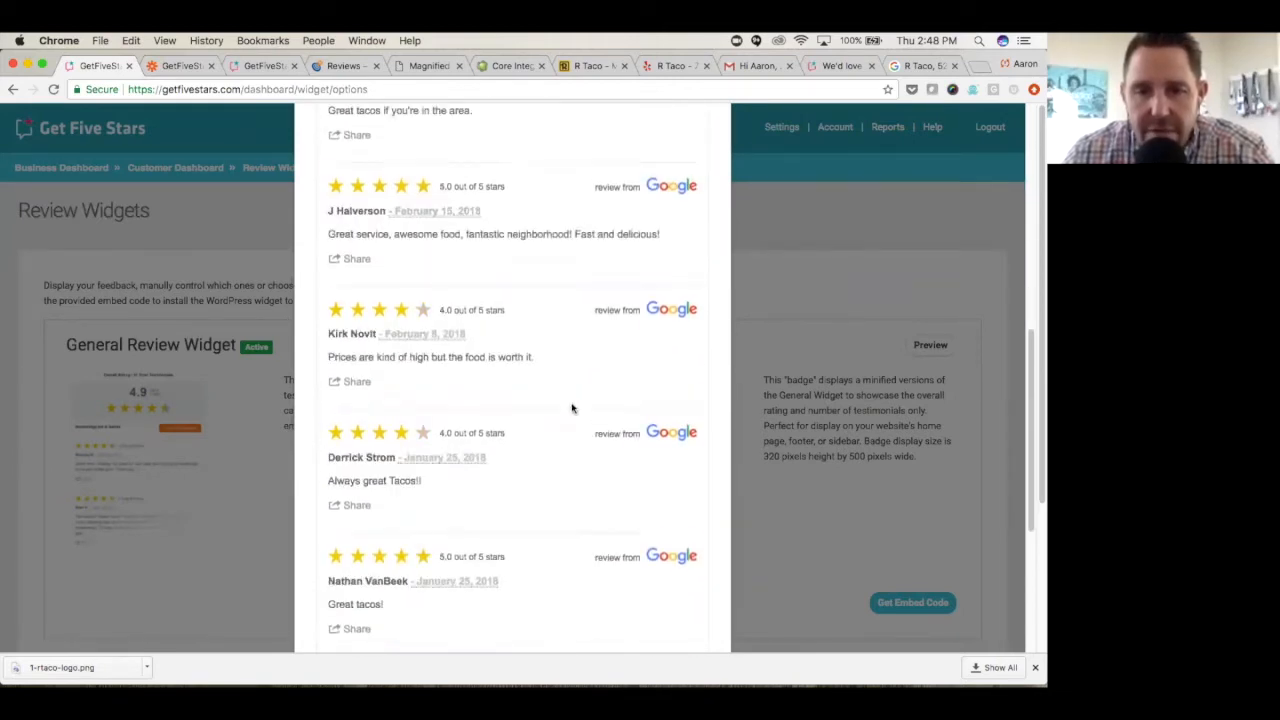
{"action": "scroll", "coordinate": [572, 408], "scroll_direction": "up", "scroll_amount": 5}
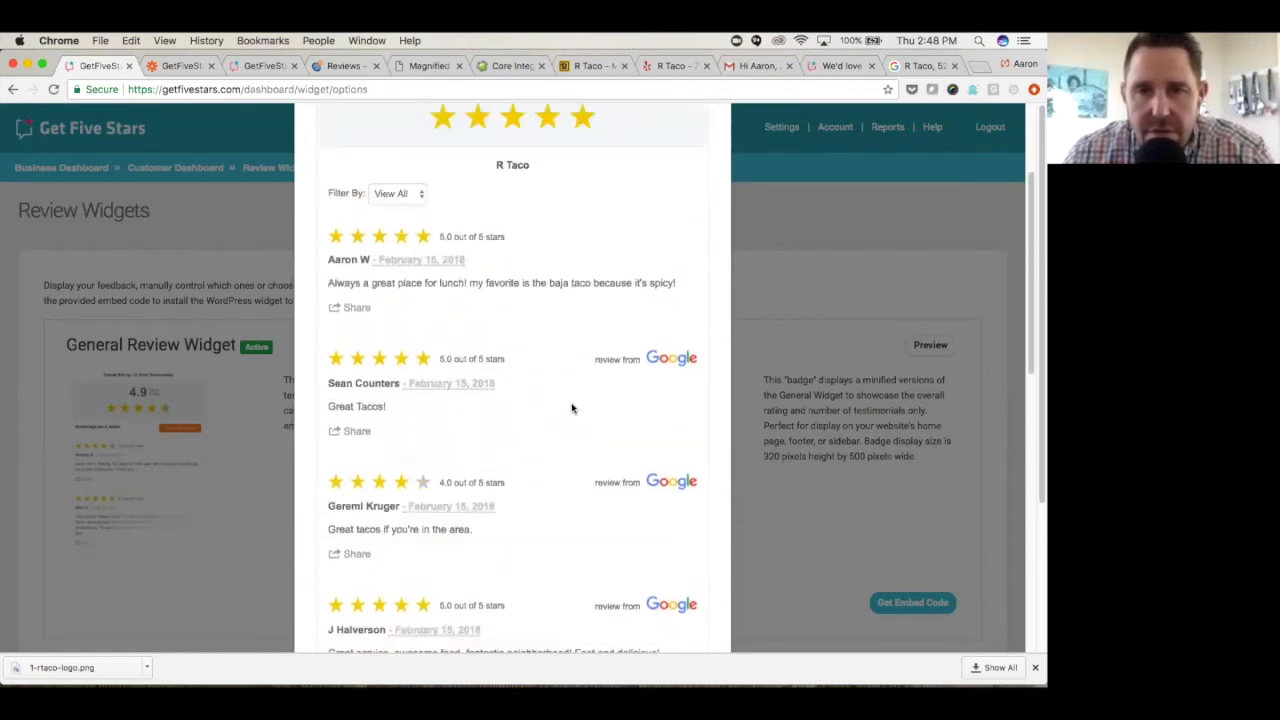
{"action": "scroll", "coordinate": [572, 408], "scroll_direction": "up", "scroll_amount": 2}
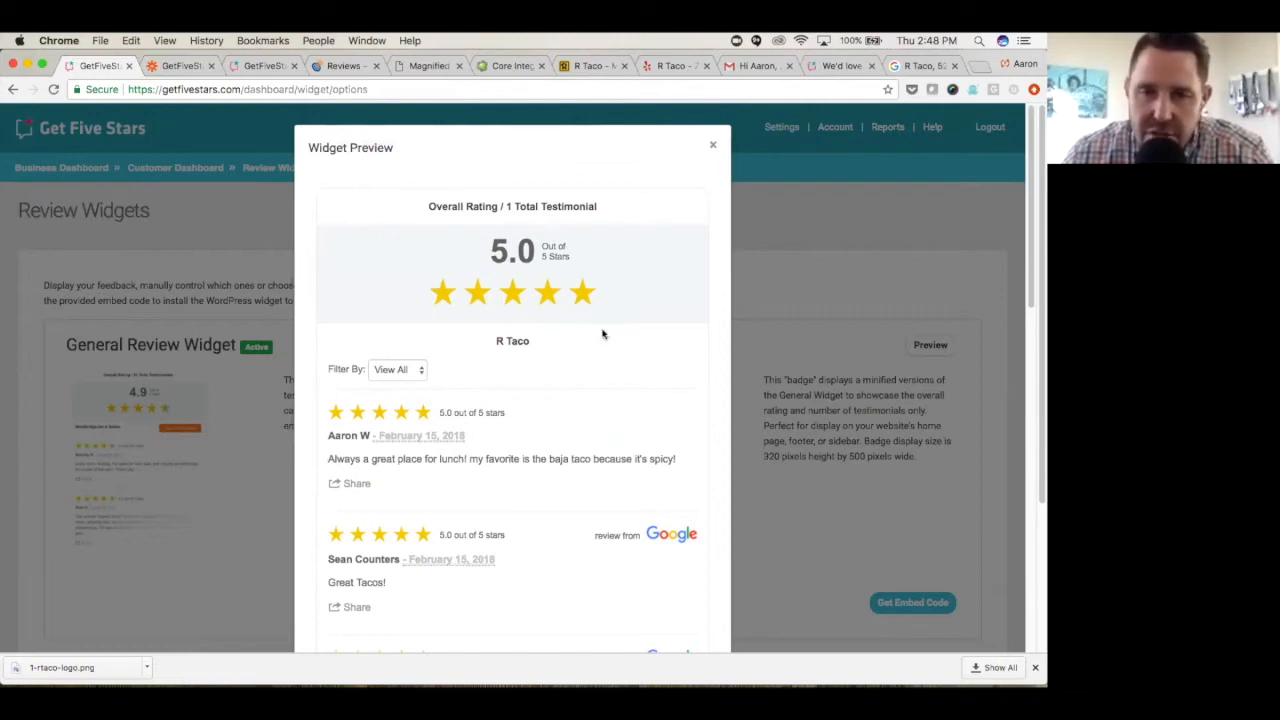
- Filter the widget preview by Facebook and by Google, restore it to View All, and close the preview
{"action": "left_click", "coordinate": [421, 371]}
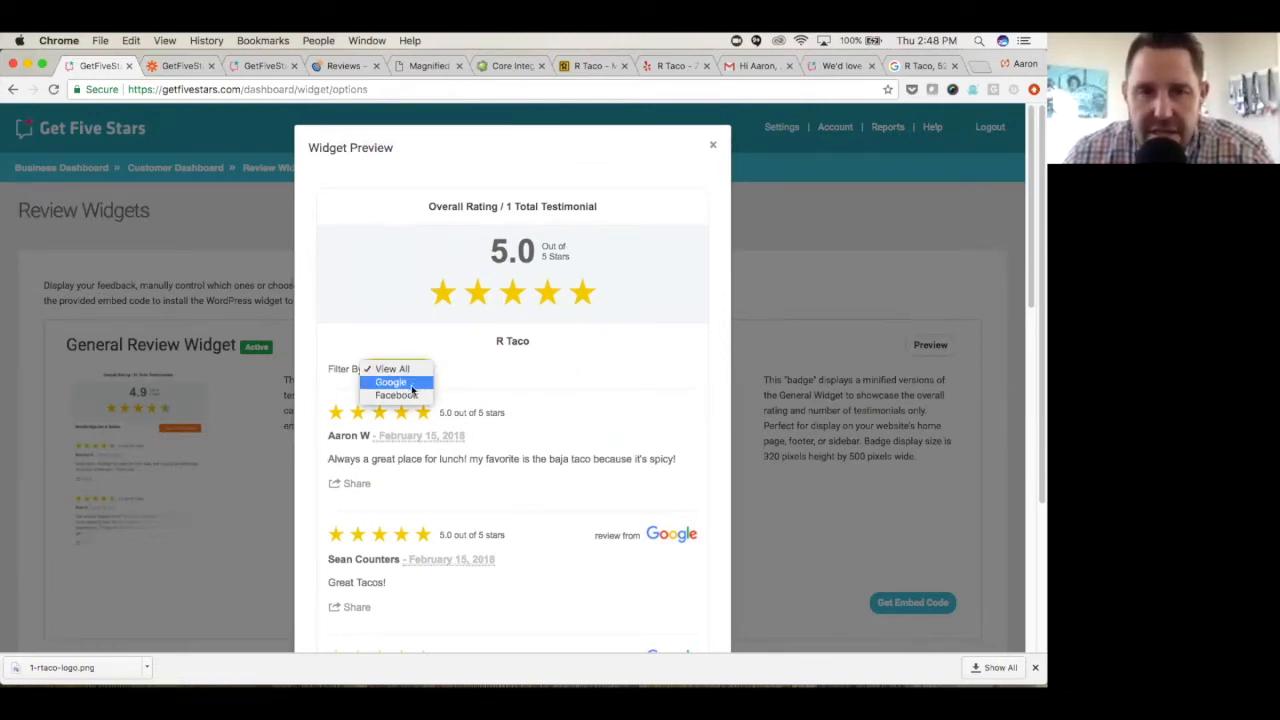
{"action": "left_click", "coordinate": [409, 396]}
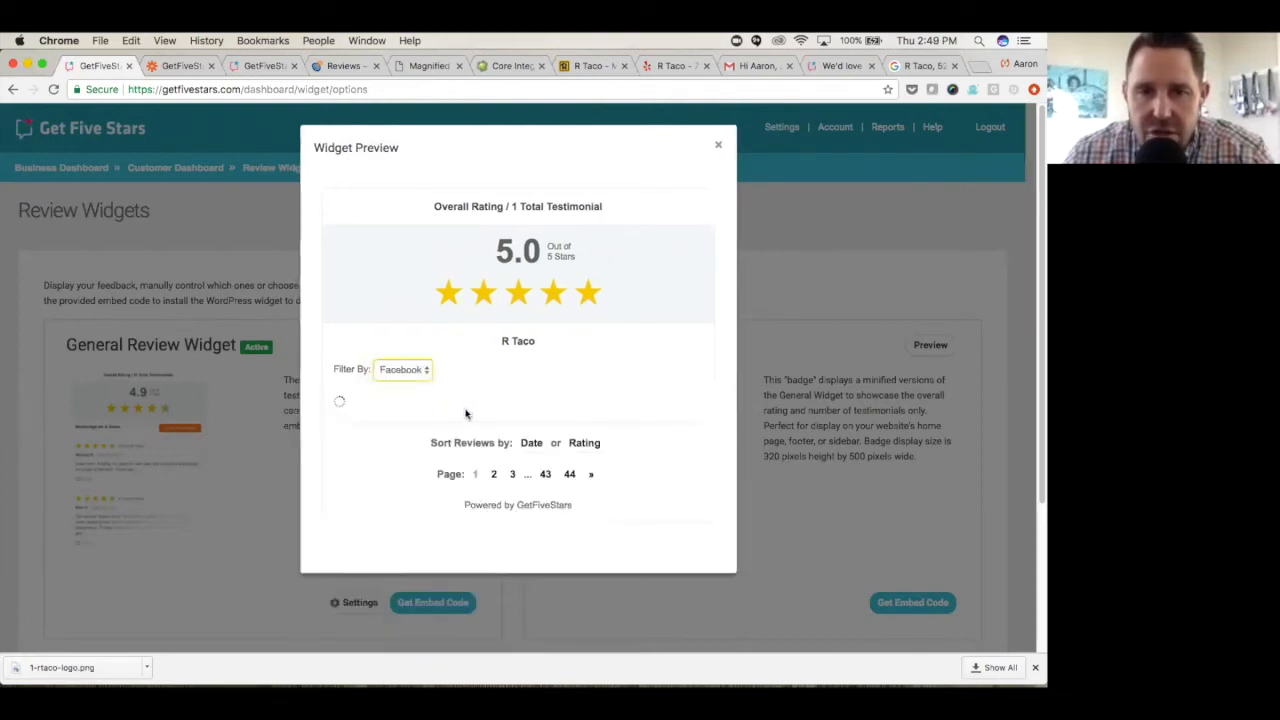
{"action": "scroll", "coordinate": [524, 405], "scroll_direction": "down", "scroll_amount": 3}
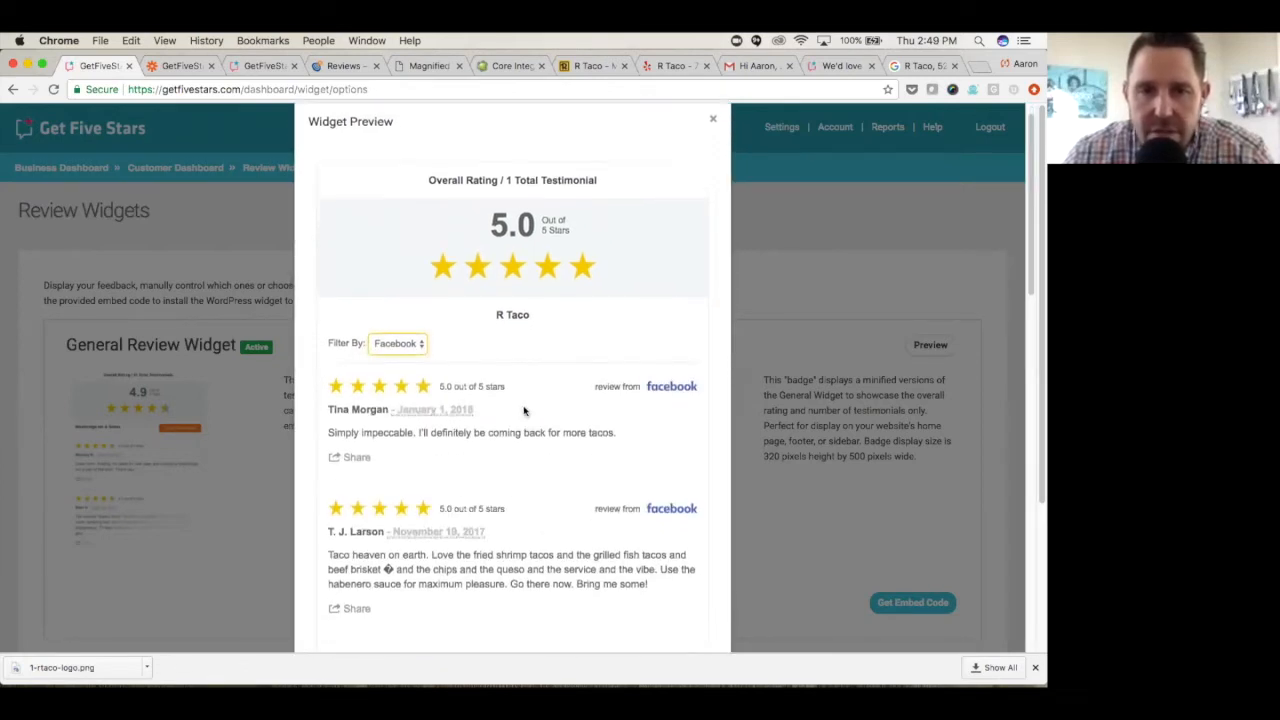
{"action": "scroll", "coordinate": [523, 409], "scroll_direction": "up", "scroll_amount": 3}
{"action": "left_click", "coordinate": [424, 370]}
{"action": "left_click", "coordinate": [400, 354]}
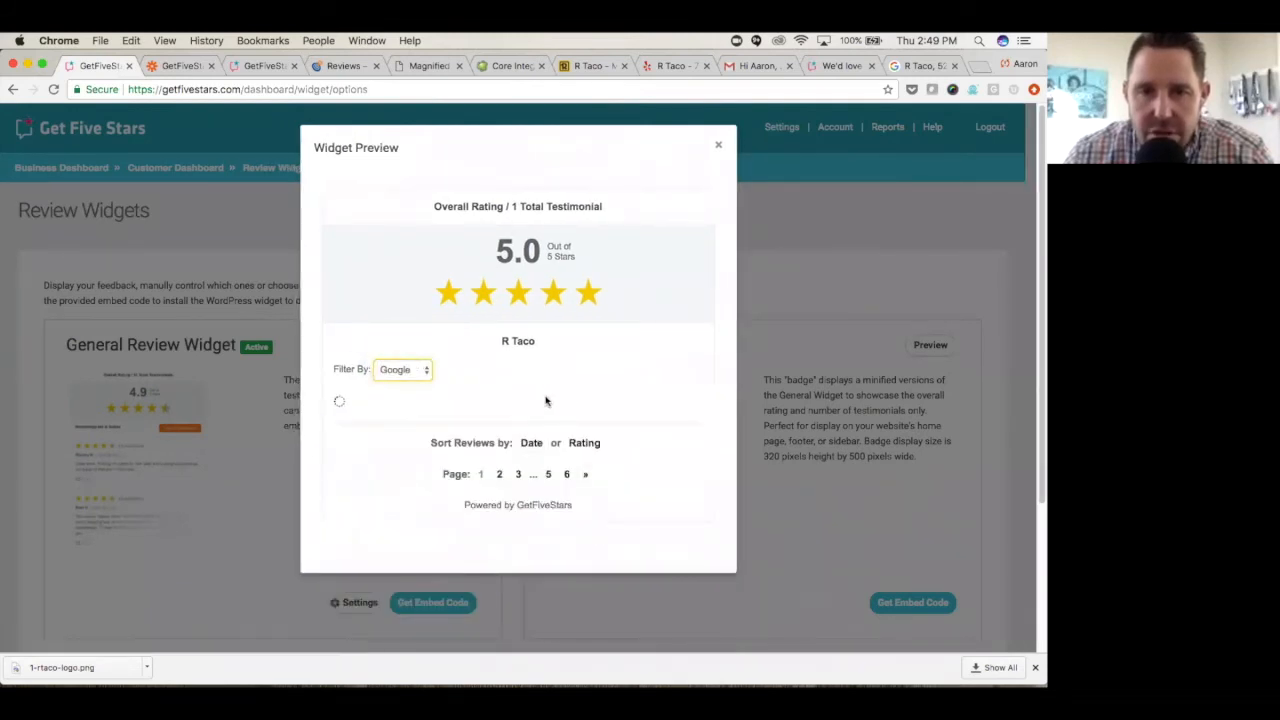
{"action": "left_click", "coordinate": [420, 369]}
{"action": "left_click", "coordinate": [398, 355]}
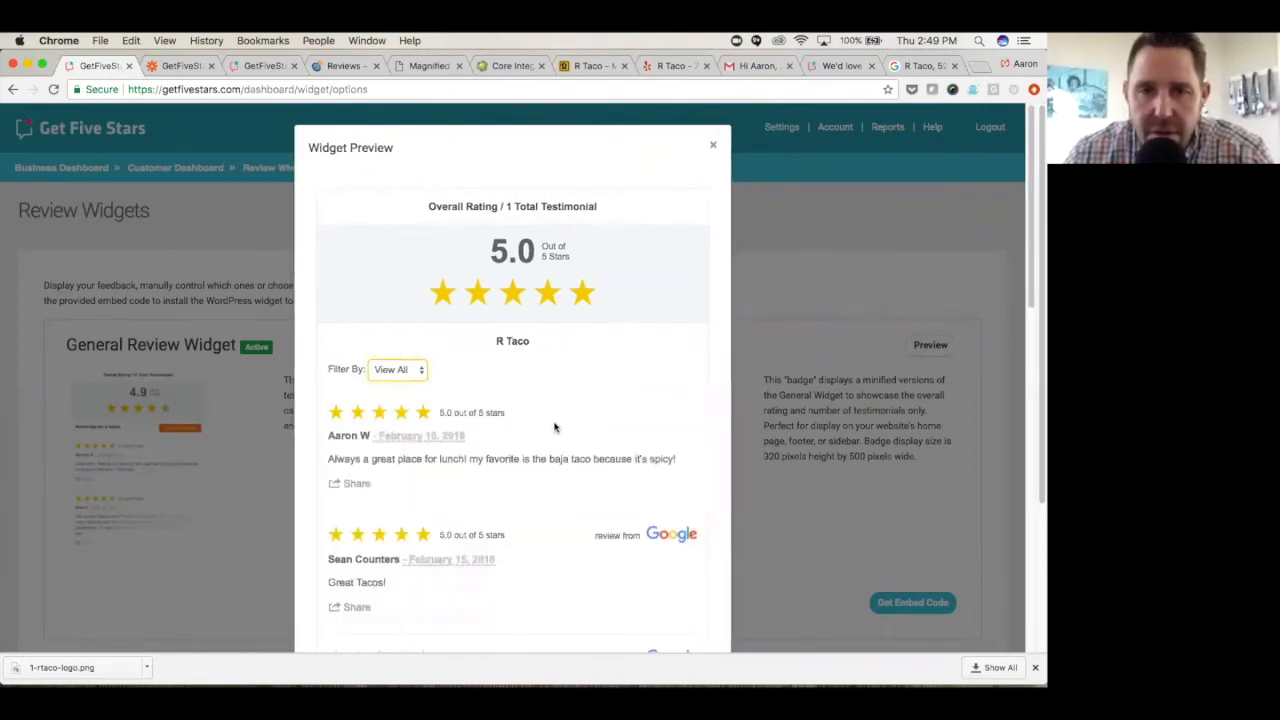
{"action": "scroll", "coordinate": [554, 425], "scroll_direction": "down", "scroll_amount": 3}
{"action": "scroll", "coordinate": [554, 425], "scroll_direction": "up", "scroll_amount": 3}
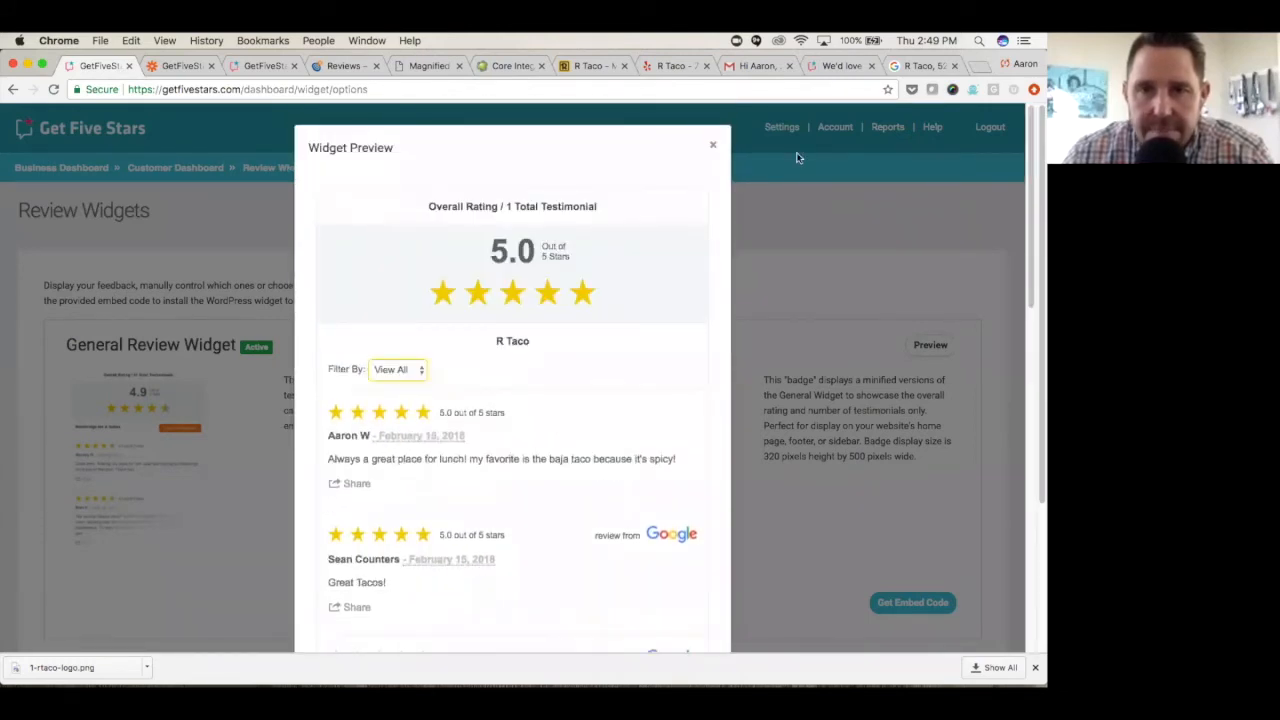
{"action": "left_click", "coordinate": [712, 144]}
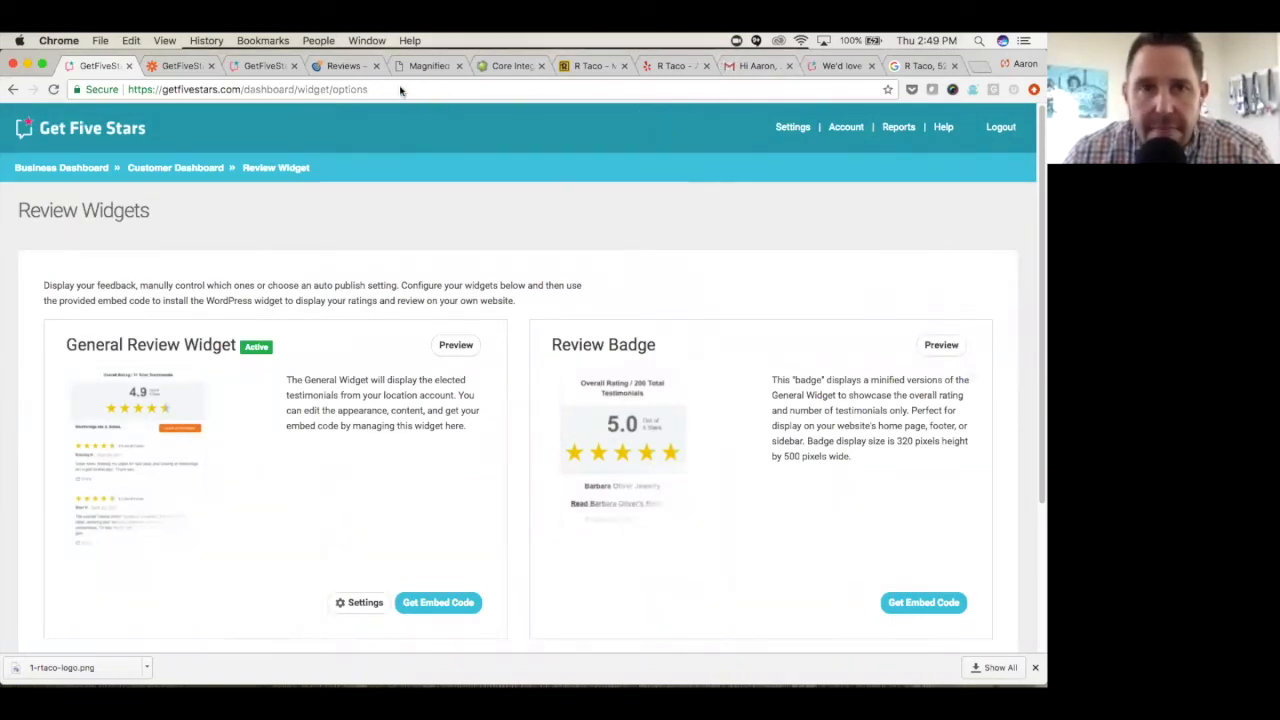
- Examine the live widget on the Magnified Vacations CruiseOne page, checking the overall rating, feedback link and review sources
{"action": "left_click", "coordinate": [427, 67]}
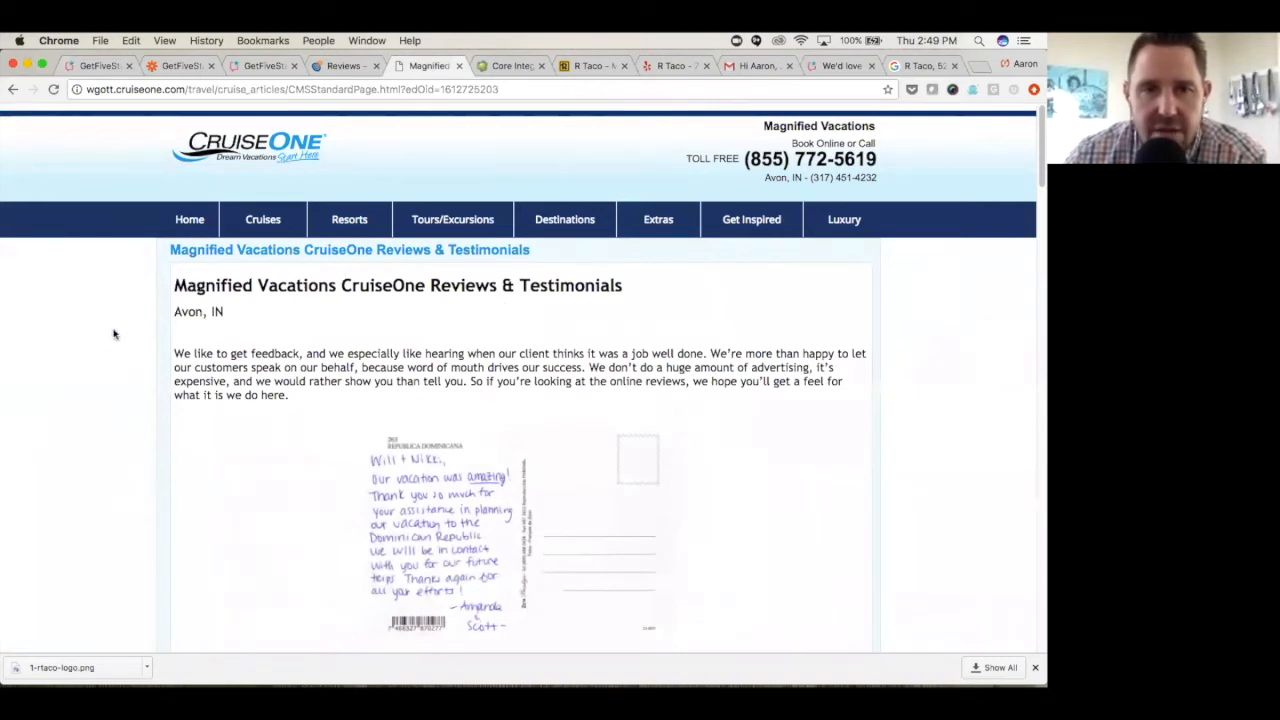
{"action": "scroll", "coordinate": [110, 360], "scroll_direction": "down", "scroll_amount": 2}
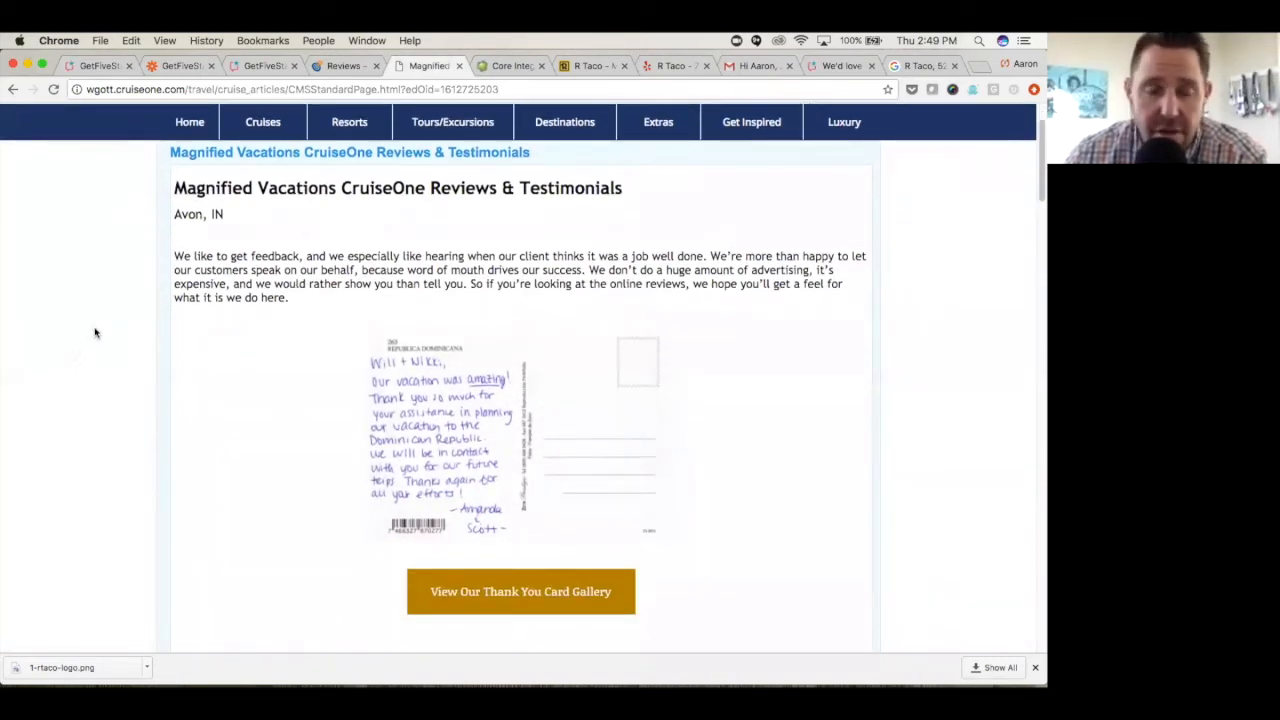
{"action": "scroll", "coordinate": [102, 320], "scroll_direction": "up", "scroll_amount": 1}
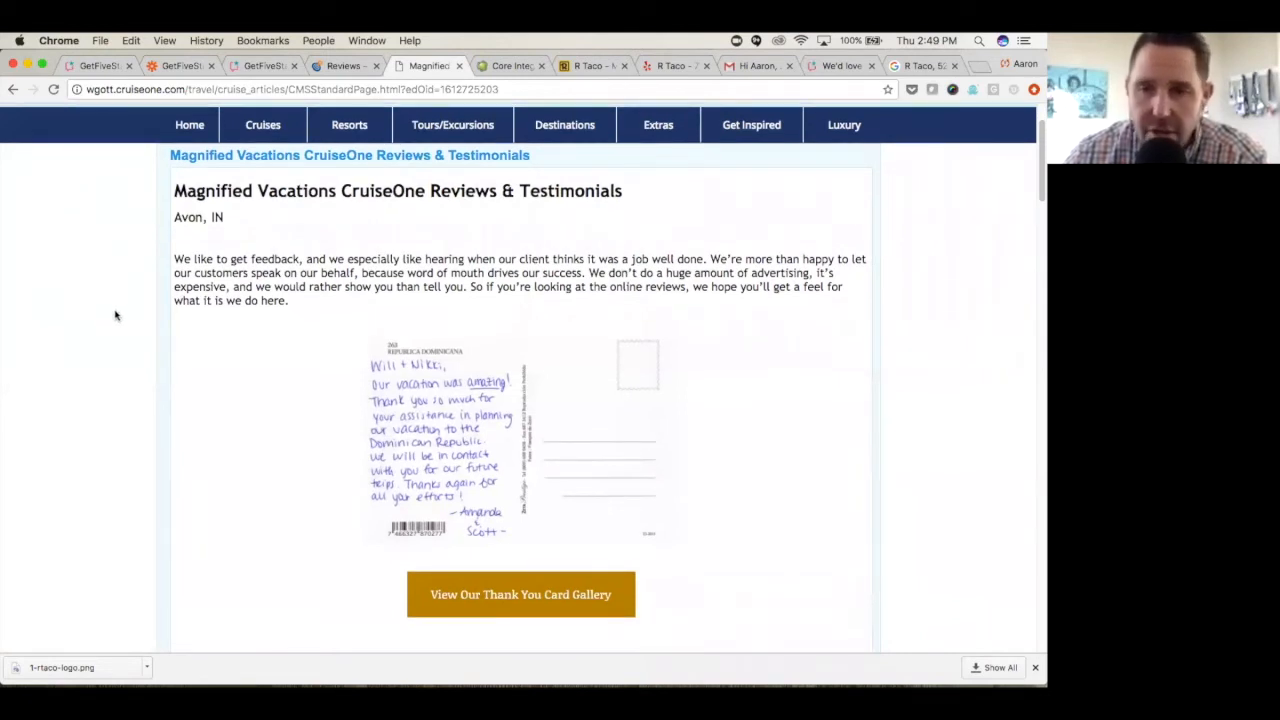
{"action": "scroll", "coordinate": [115, 316], "scroll_direction": "down", "scroll_amount": 5}
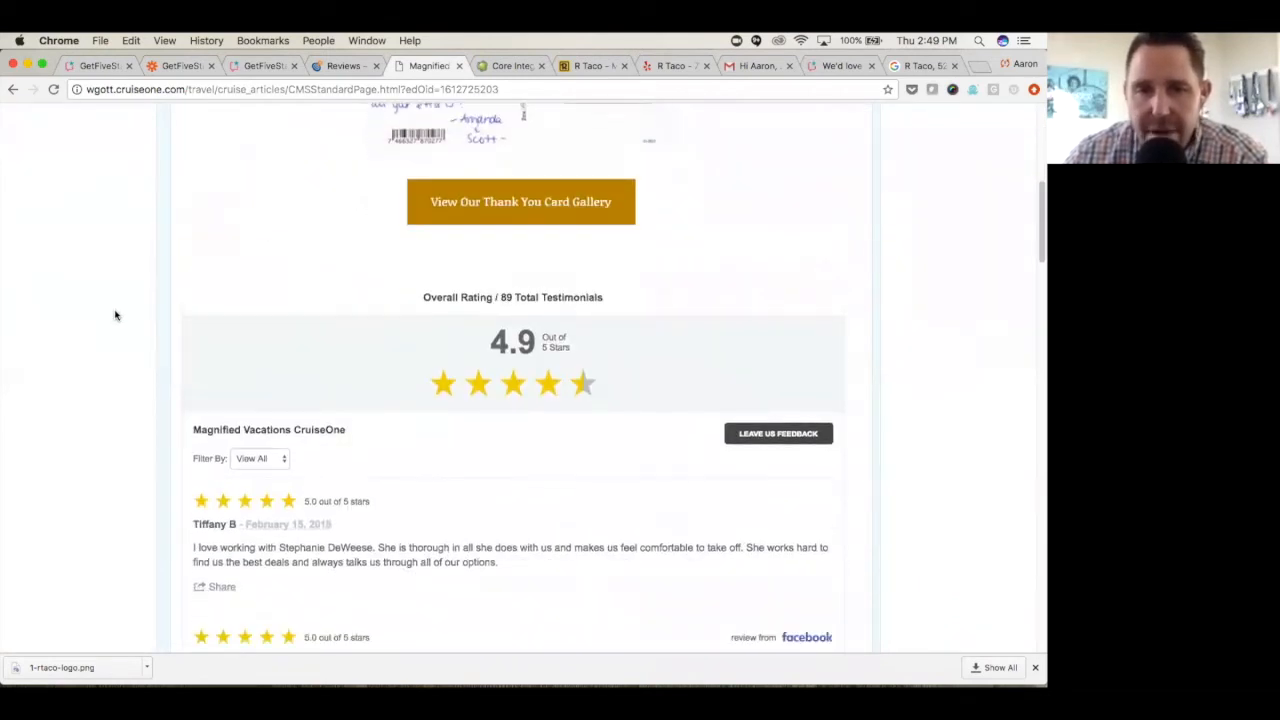
{"action": "scroll", "coordinate": [115, 316], "scroll_direction": "down", "scroll_amount": 2}
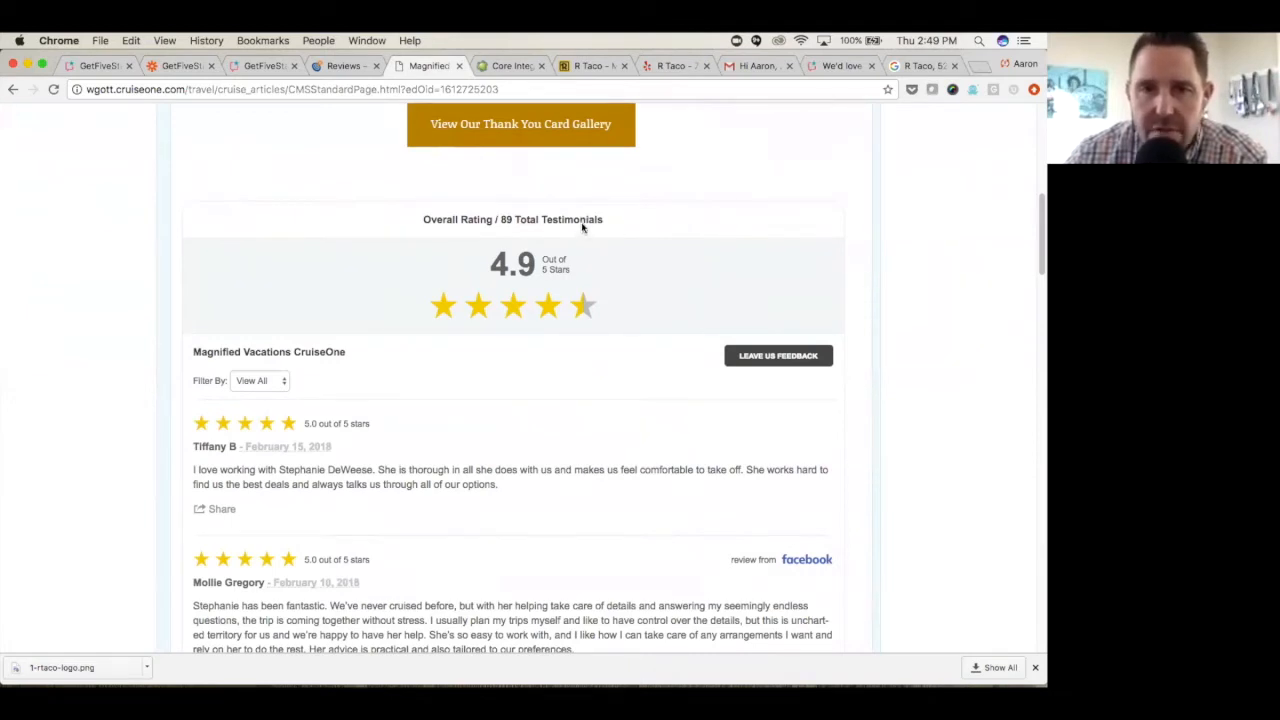
{"action": "scroll", "coordinate": [510, 262], "scroll_direction": "down", "scroll_amount": 1}
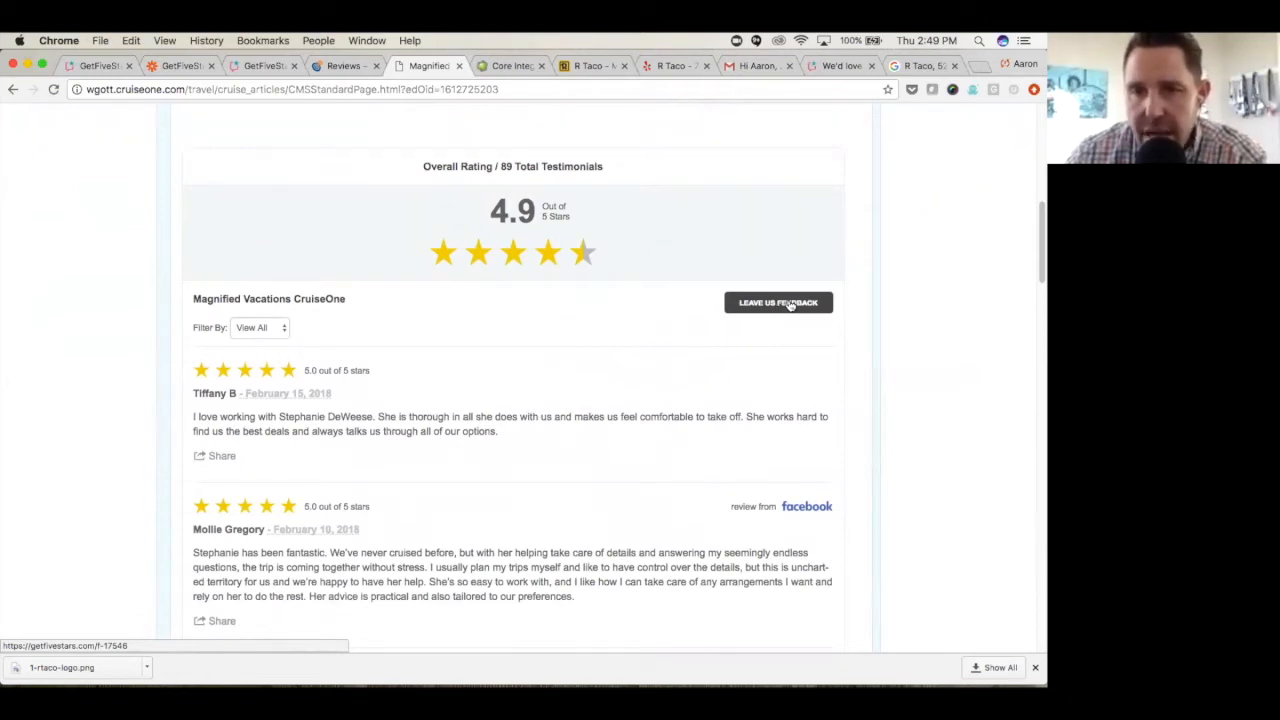
{"action": "scroll", "coordinate": [657, 322], "scroll_direction": "down", "scroll_amount": 3}
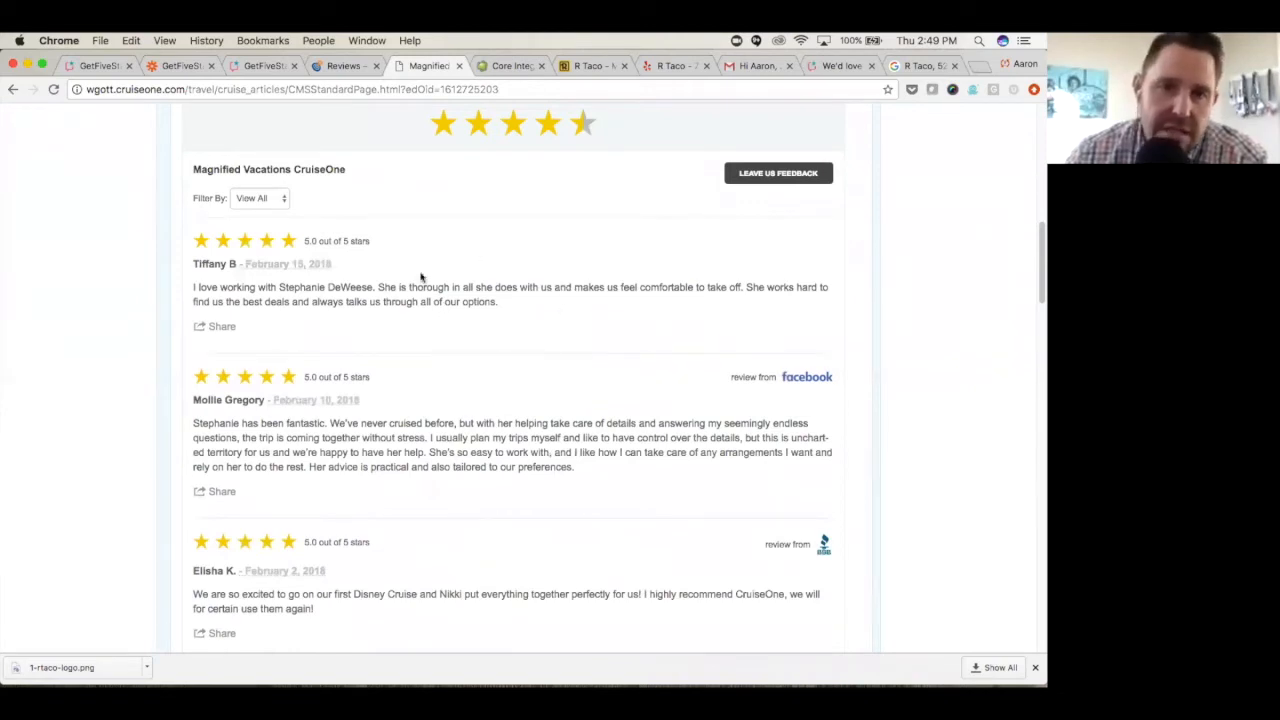
{"action": "scroll", "coordinate": [455, 390], "scroll_direction": "down", "scroll_amount": 1}
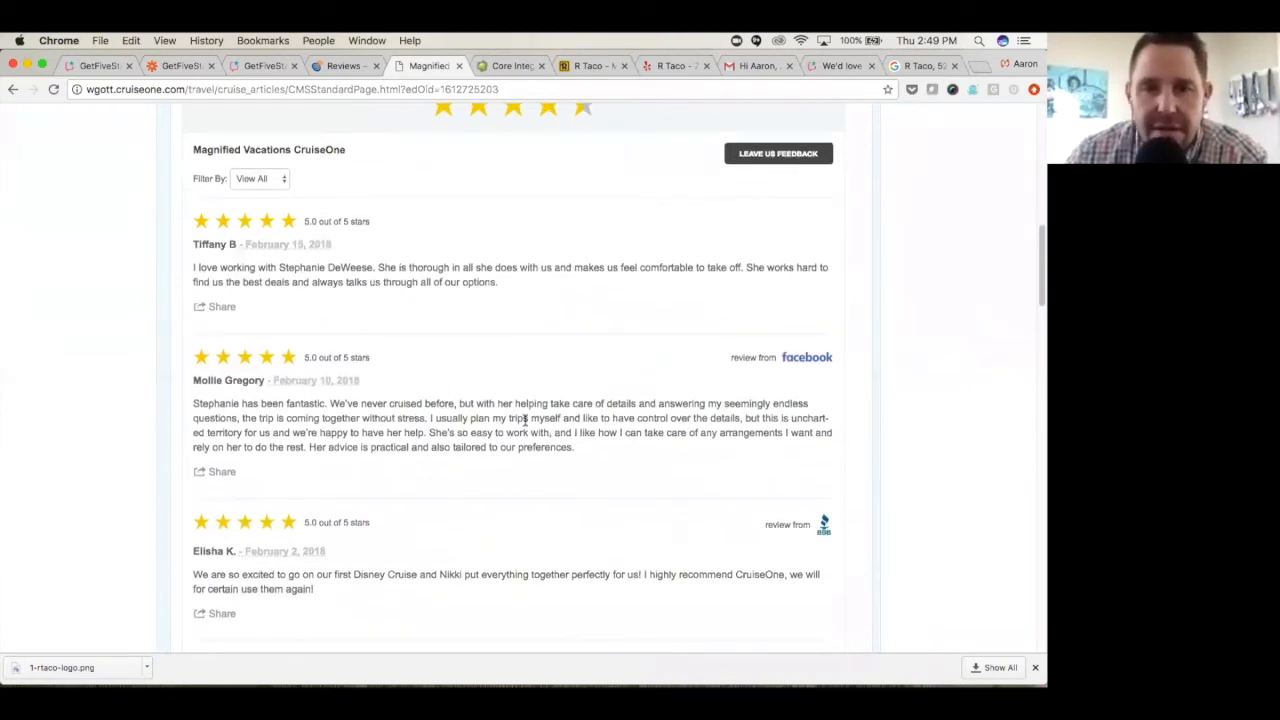
{"action": "scroll", "coordinate": [510, 405], "scroll_direction": "down", "scroll_amount": 3}
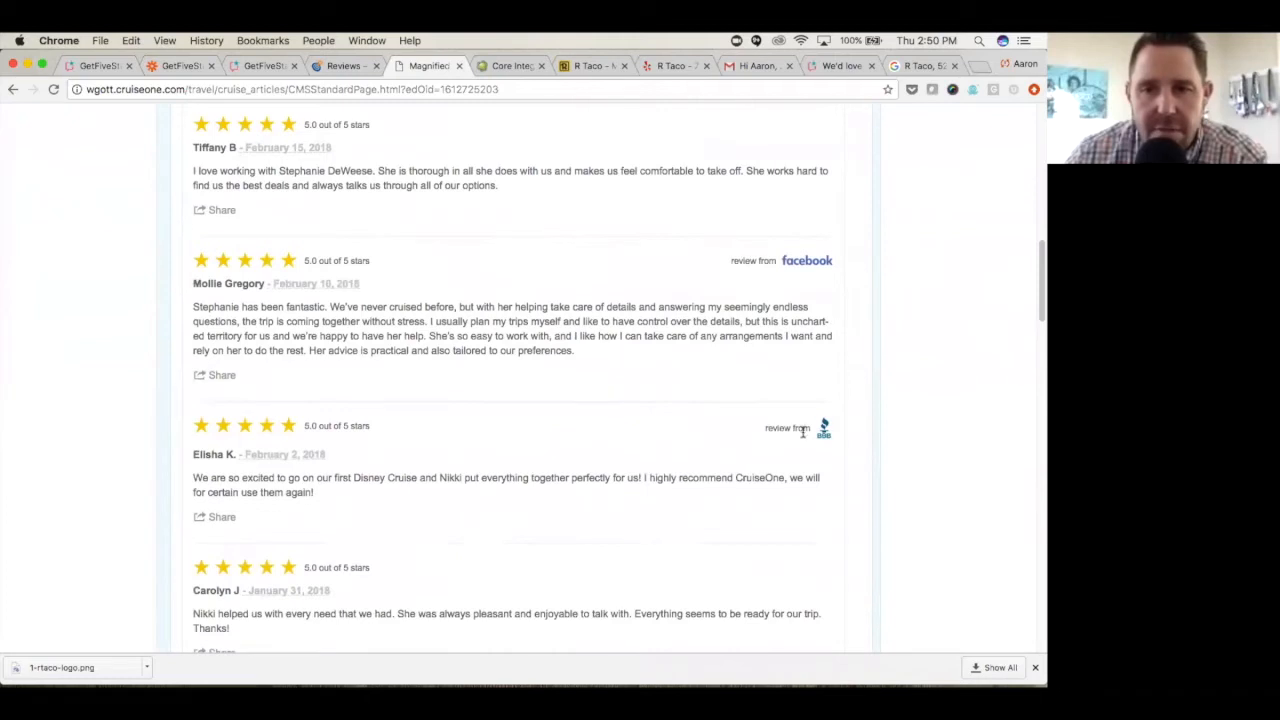
{"action": "scroll", "coordinate": [480, 431], "scroll_direction": "down", "scroll_amount": 8}
{"action": "scroll", "coordinate": [497, 474], "scroll_direction": "down", "scroll_amount": 2}
{"action": "scroll", "coordinate": [509, 504], "scroll_direction": "up", "scroll_amount": 3}
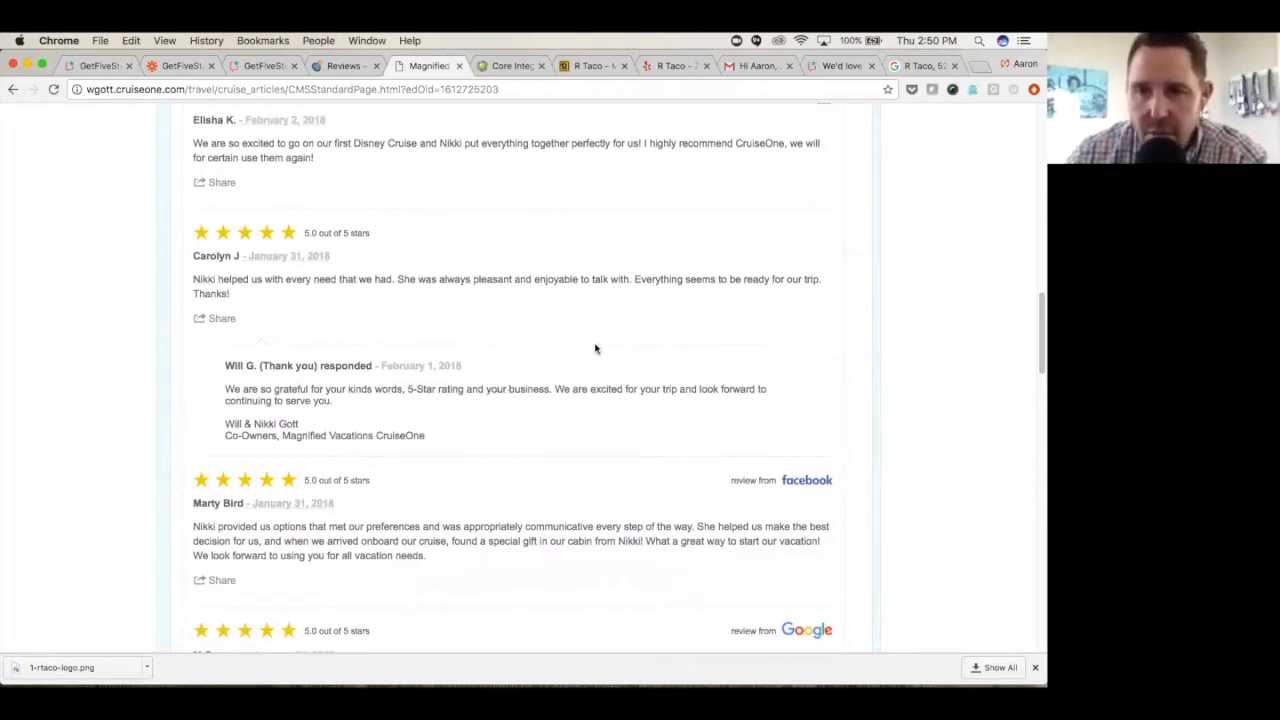
- Look through the remaining testimonials, owner responses, sorting options and Leave Us a Review links on the CruiseOne page
{"action": "scroll", "coordinate": [578, 358], "scroll_direction": "down", "scroll_amount": 5}
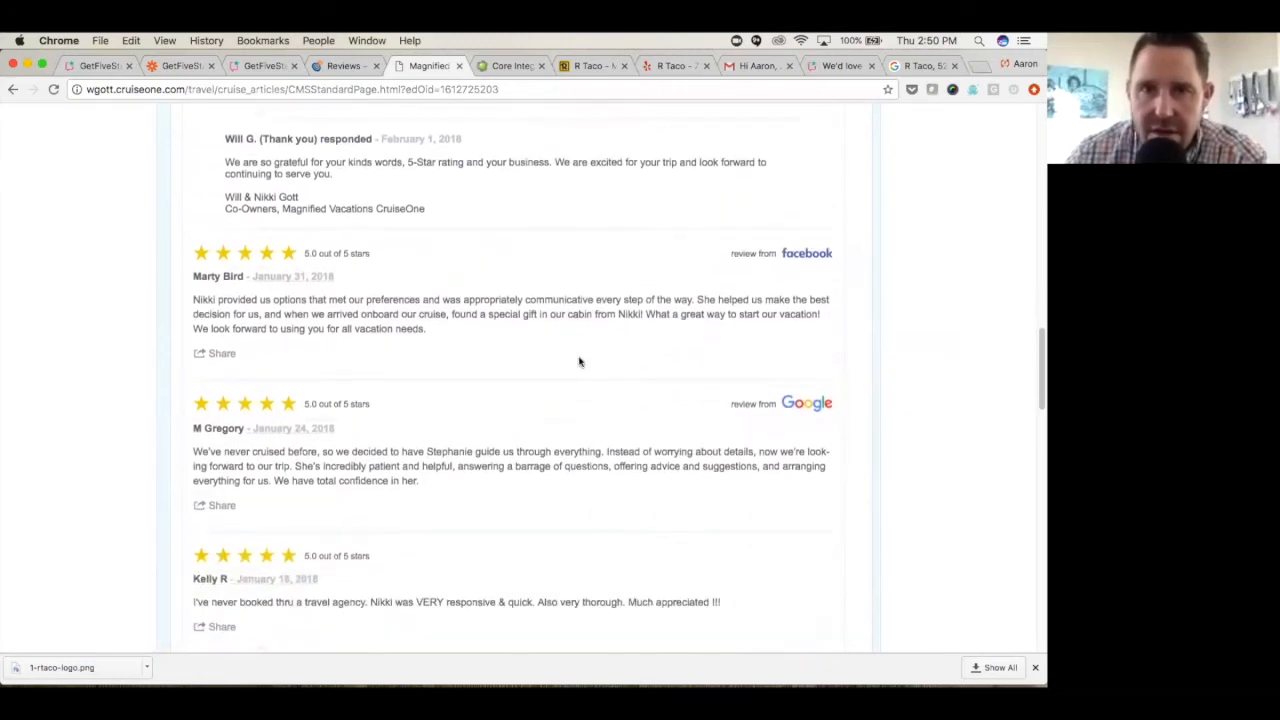
{"action": "scroll", "coordinate": [578, 362], "scroll_direction": "down", "scroll_amount": 5}
{"action": "scroll", "coordinate": [578, 362], "scroll_direction": "down", "scroll_amount": 15}
{"action": "scroll", "coordinate": [580, 360], "scroll_direction": "down", "scroll_amount": 4}
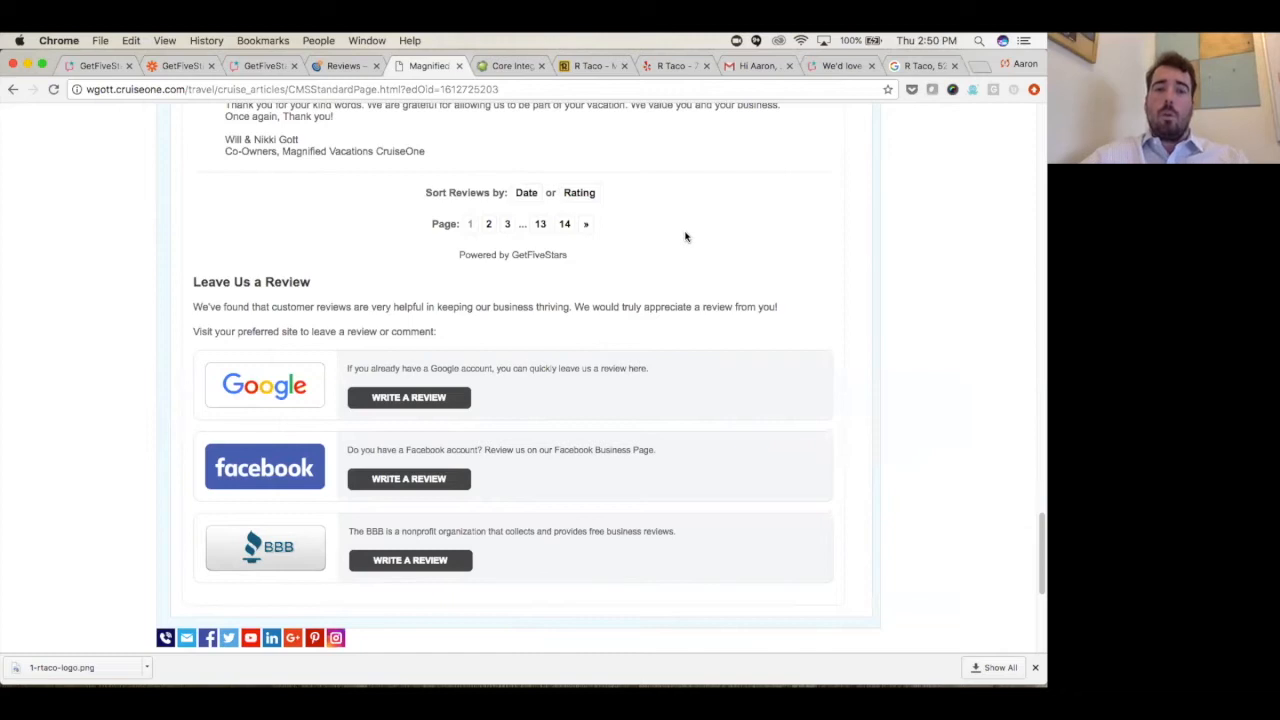
{"action": "scroll", "coordinate": [689, 263], "scroll_direction": "up", "scroll_amount": 5}
{"action": "scroll", "coordinate": [655, 284], "scroll_direction": "up", "scroll_amount": 6}
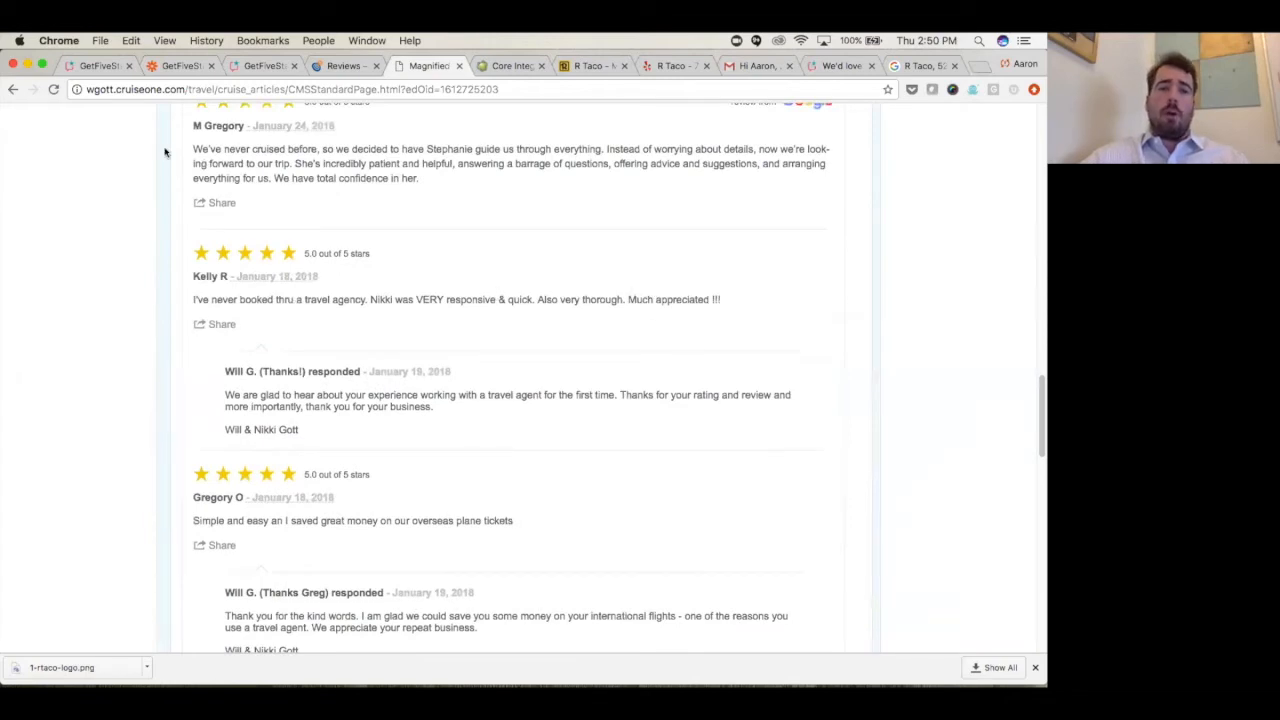
- Return to Get Five Stars and open the Aaron's Auto location's customer dashboard from the business dashboard
{"action": "left_click", "coordinate": [101, 67]}
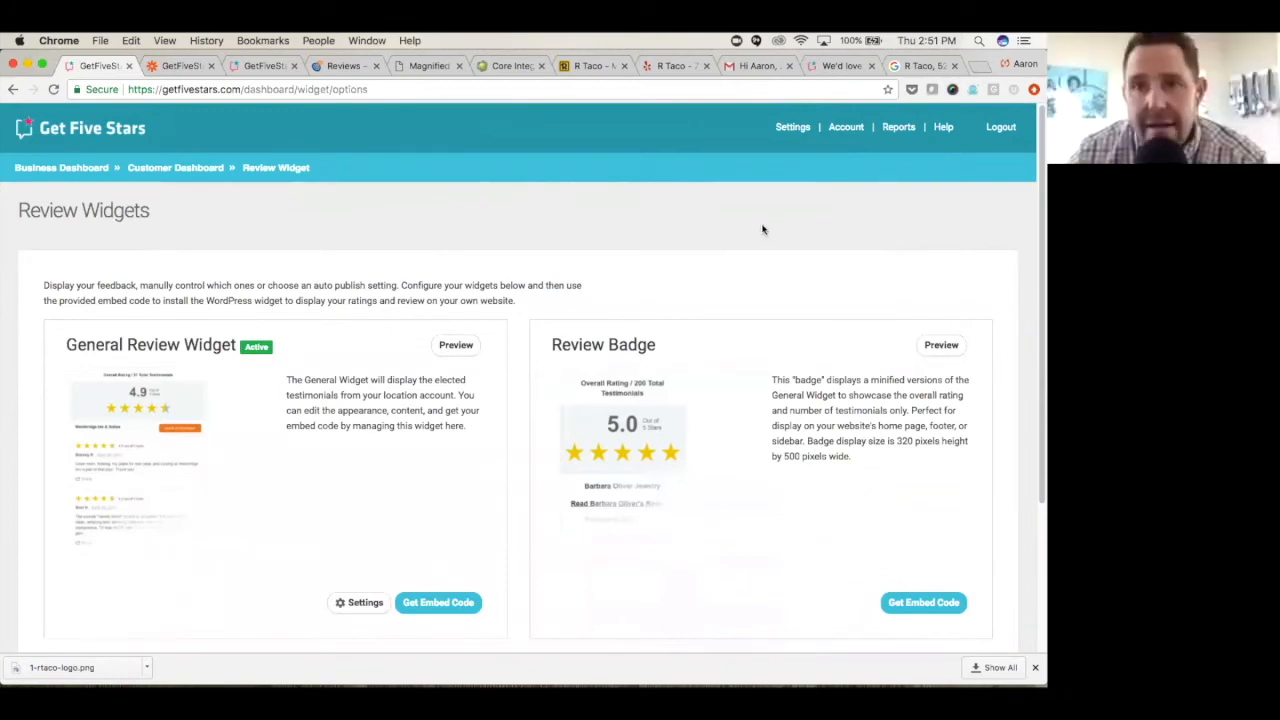
{"action": "left_click", "coordinate": [895, 130]}
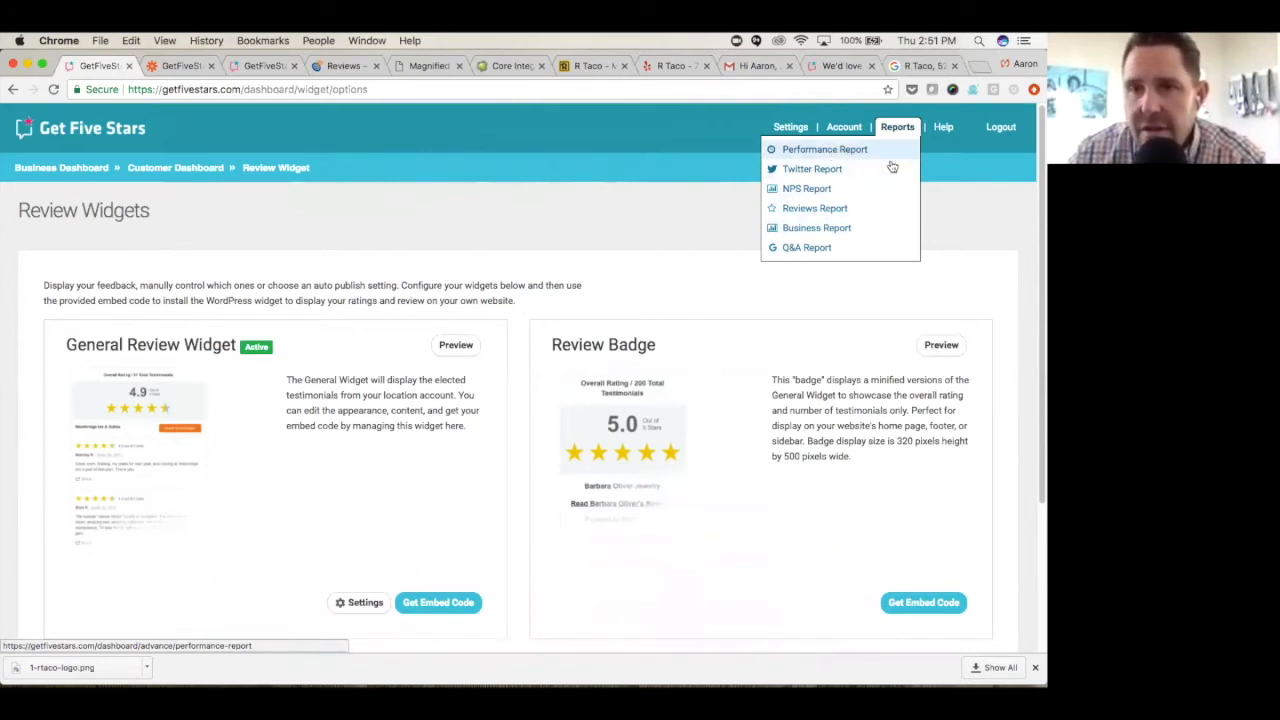
{"action": "left_click", "coordinate": [13, 90]}
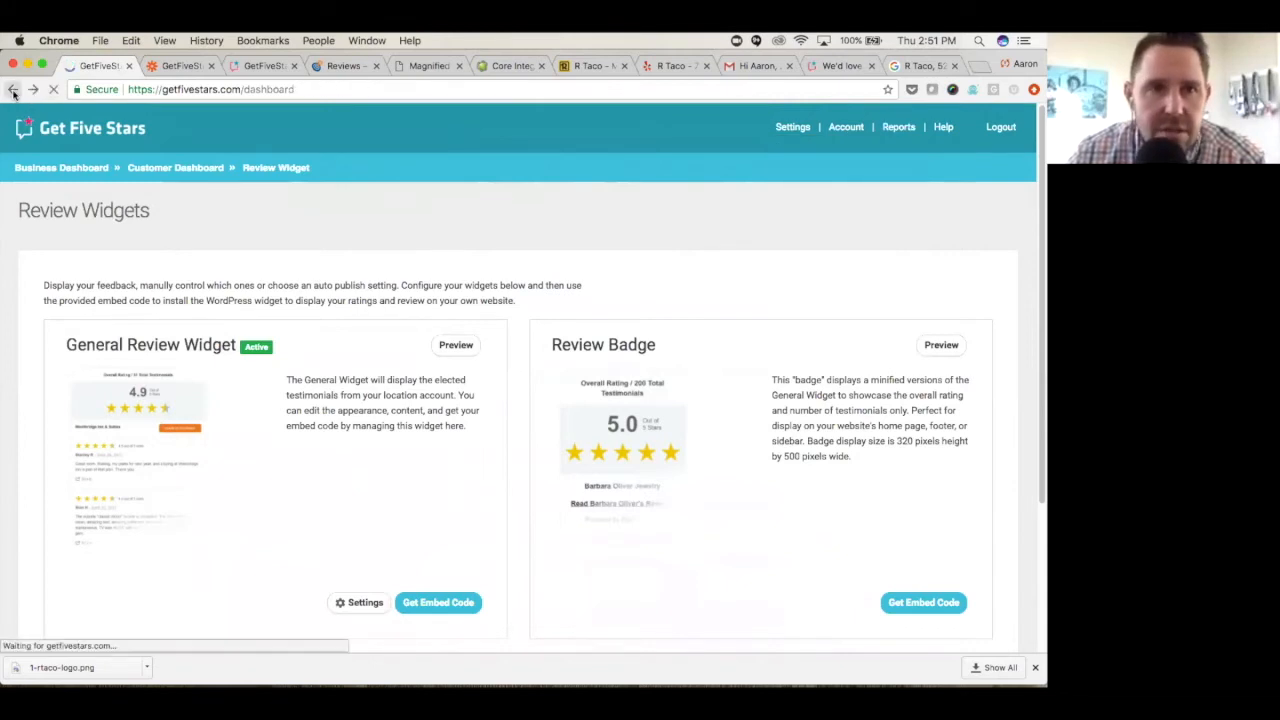
{"action": "left_click", "coordinate": [70, 174]}
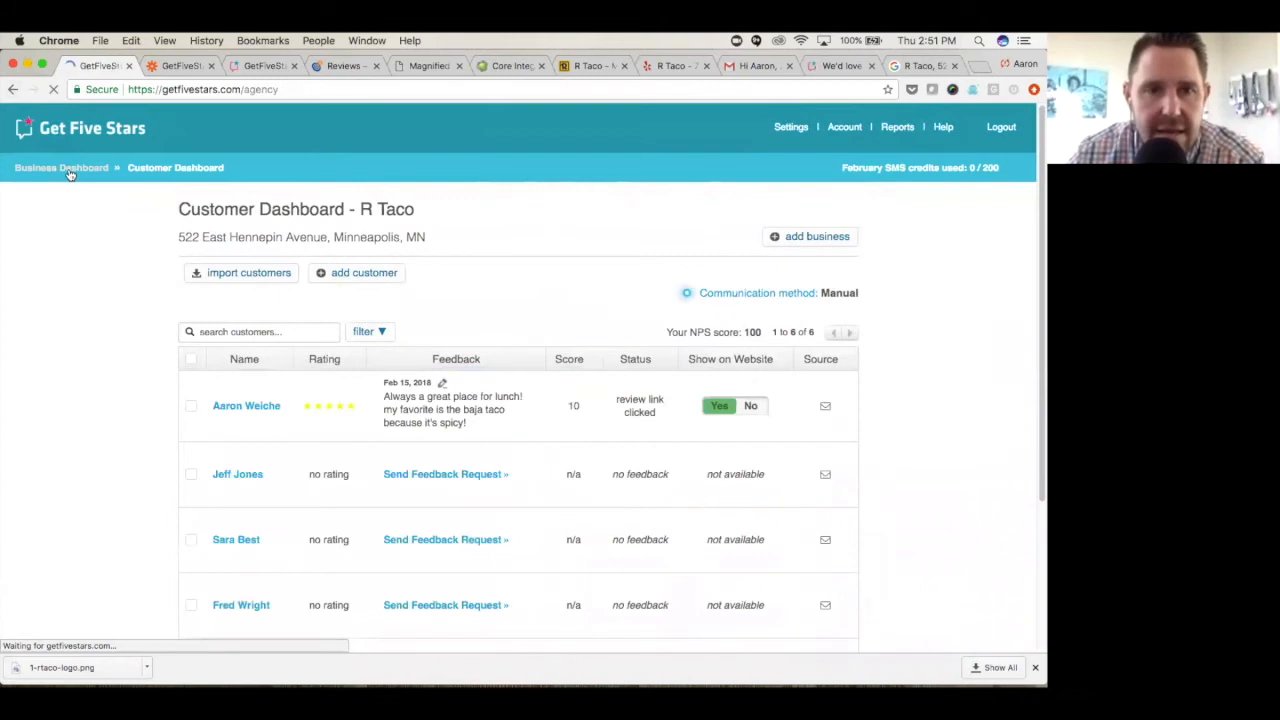
{"action": "scroll", "coordinate": [138, 354], "scroll_direction": "down", "scroll_amount": 5}
{"action": "scroll", "coordinate": [138, 354], "scroll_direction": "down", "scroll_amount": 3}
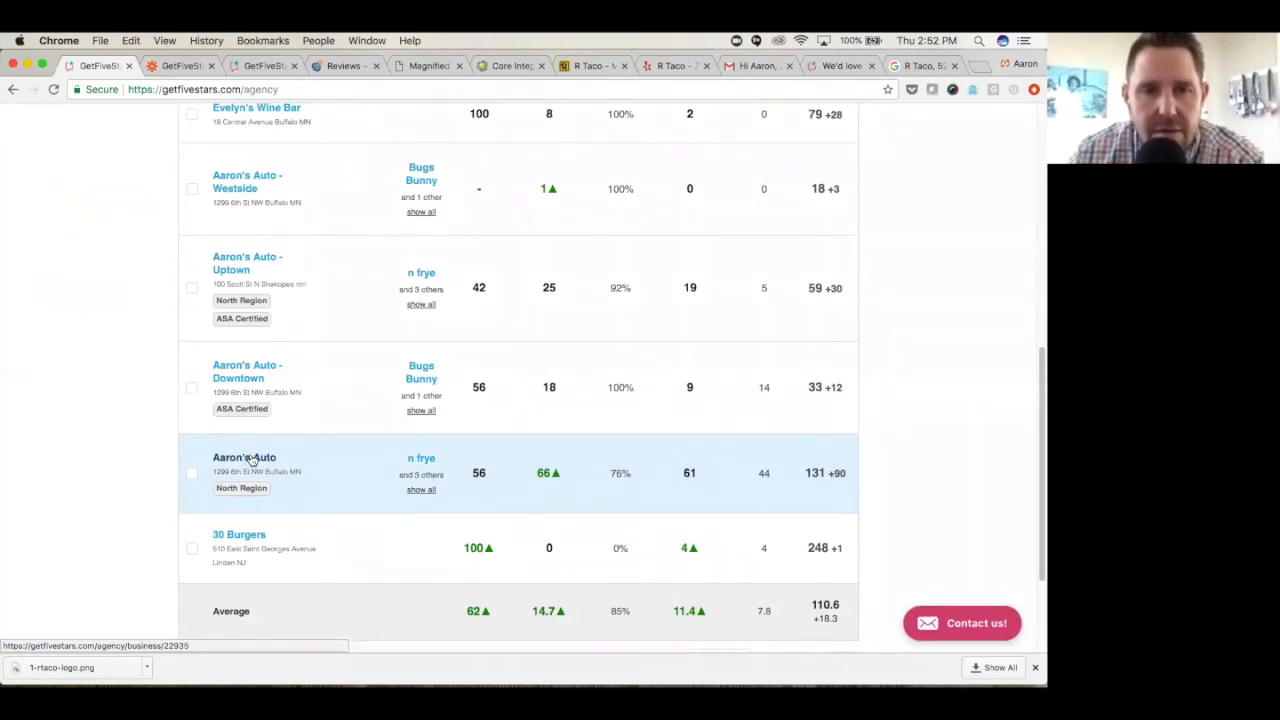
{"action": "left_click", "coordinate": [252, 459]}
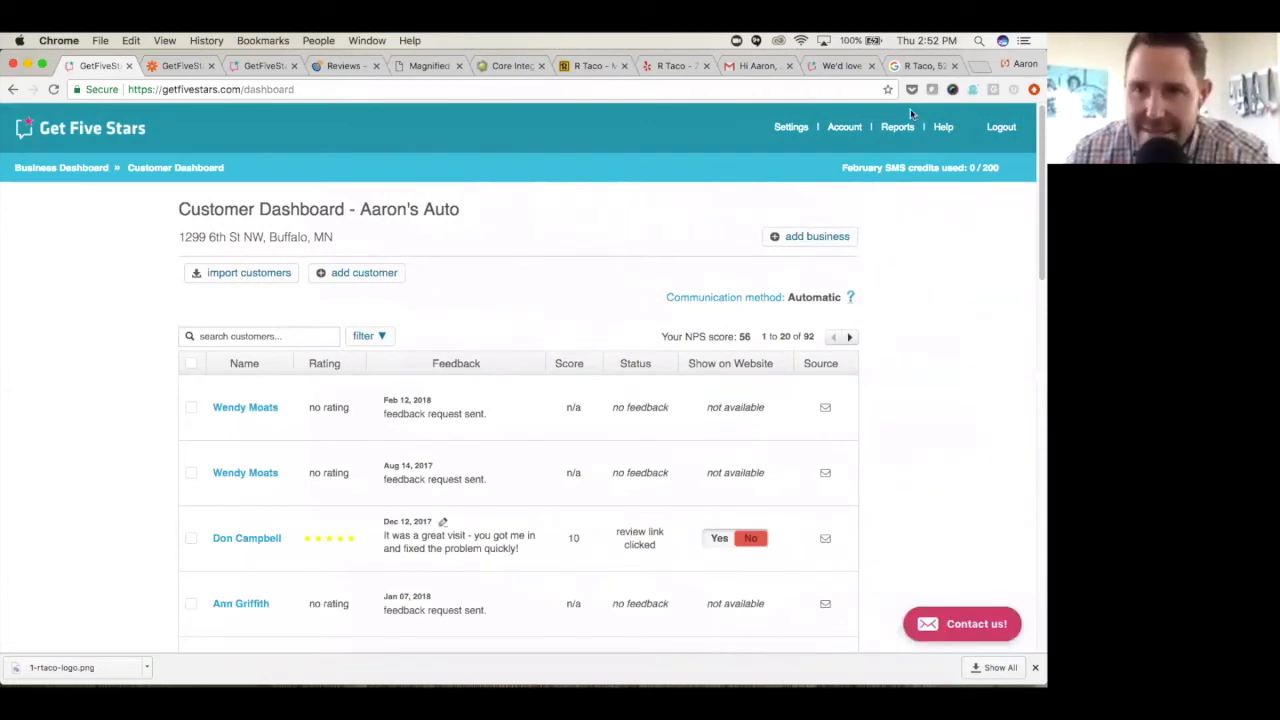
- Open the Performance Report for Aaron's Auto and examine the NPS breakdown, survey question ratings and monthly NPS trend
{"action": "left_click", "coordinate": [897, 130]}
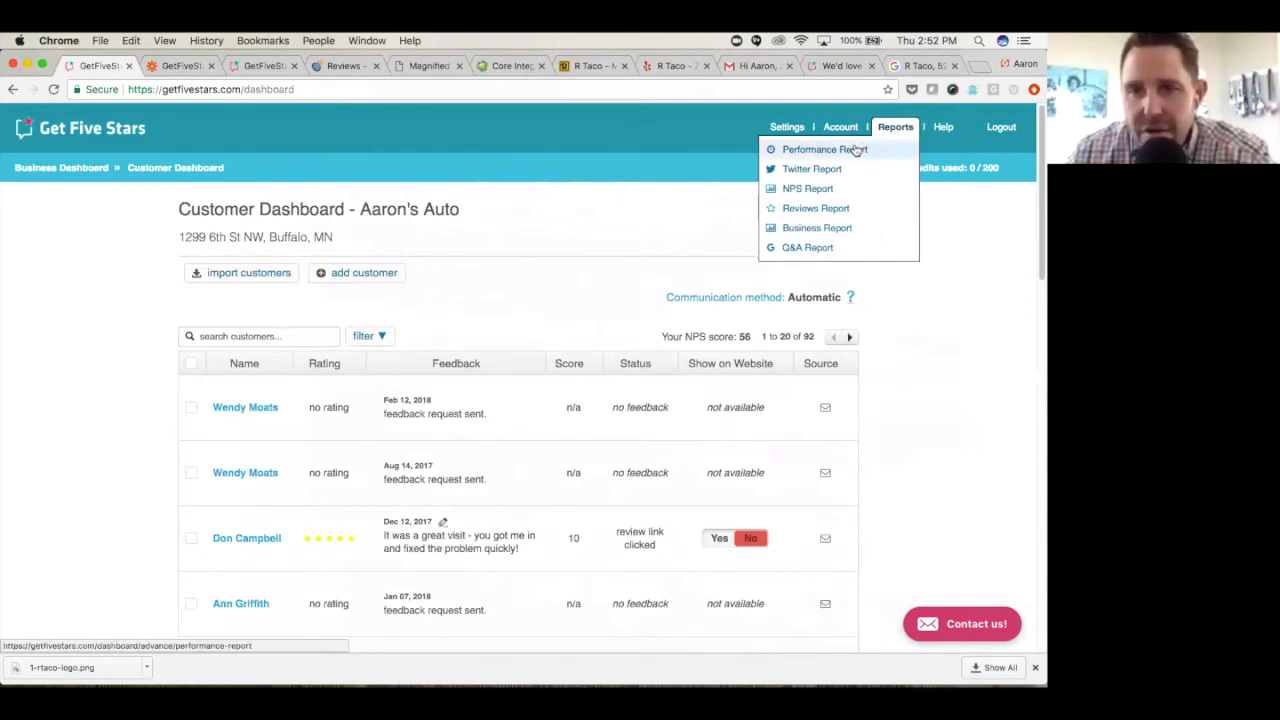
{"action": "left_click", "coordinate": [857, 149]}
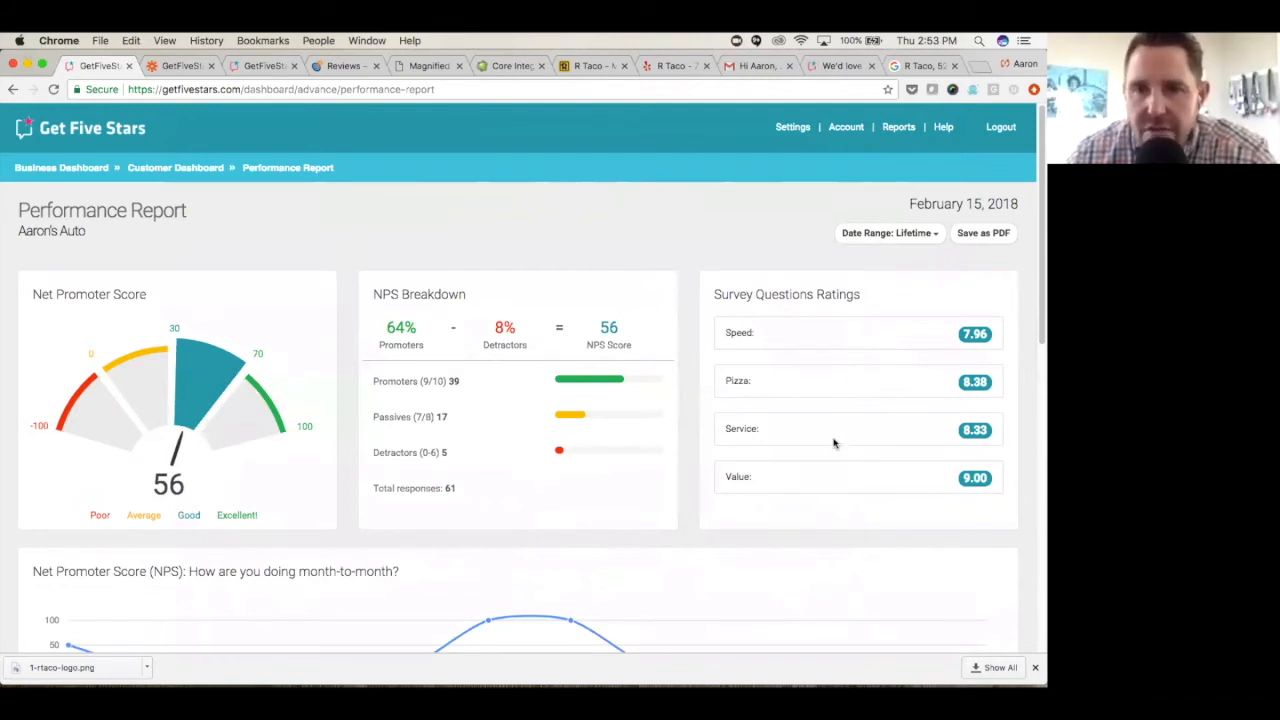
{"action": "scroll", "coordinate": [815, 462], "scroll_direction": "down", "scroll_amount": 3}
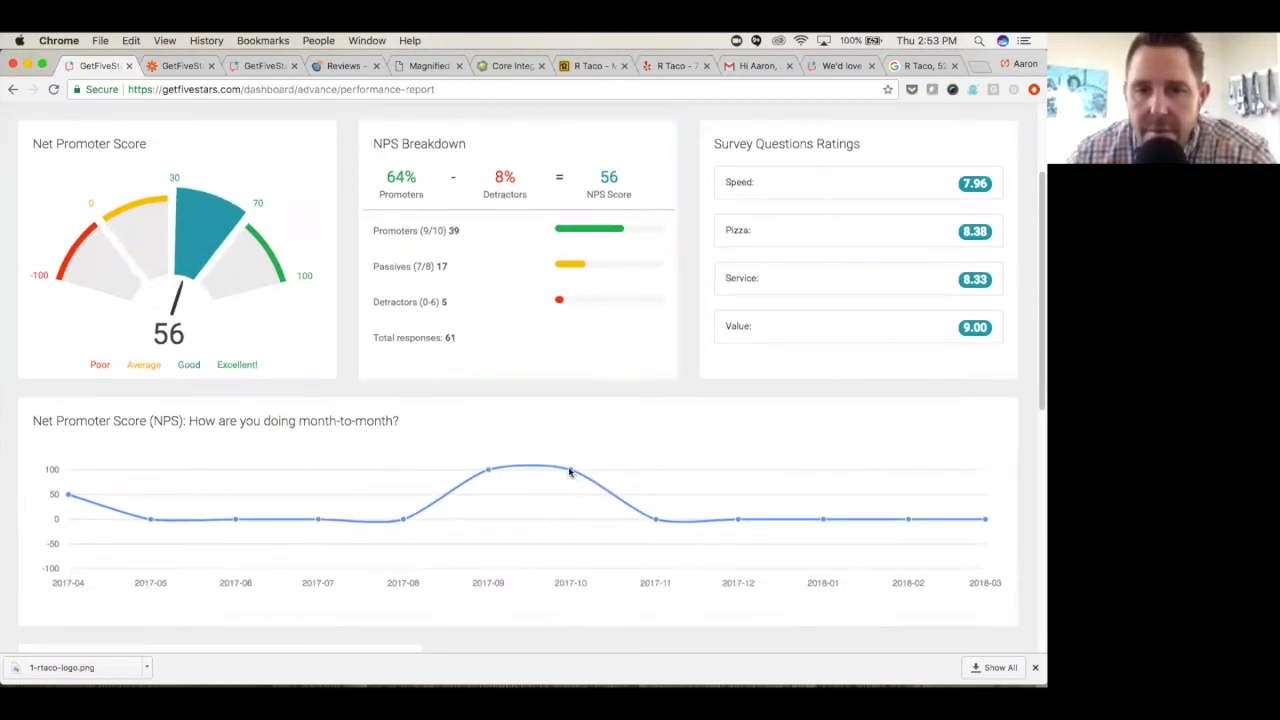
{"action": "mouse_move", "coordinate": [524, 473]}
{"action": "mouse_move", "coordinate": [411, 518]}
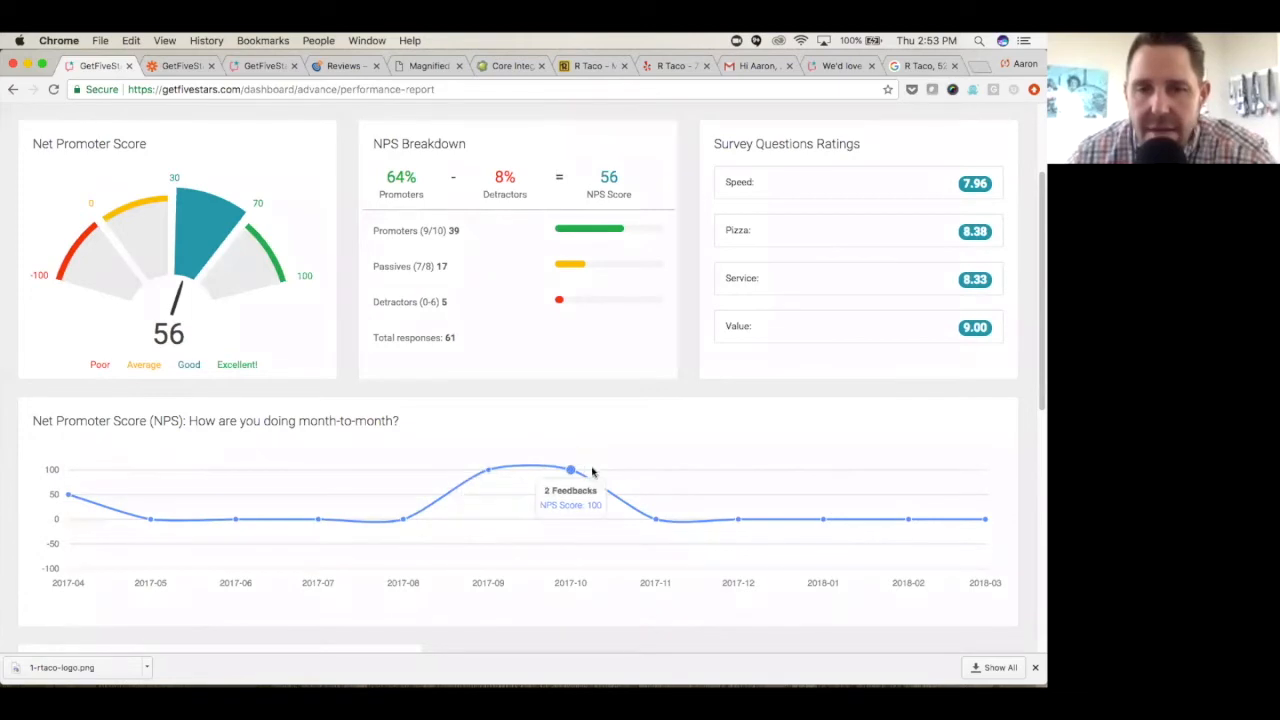
- Look through the Performance Report's third-party reviews, feedback process stages and additional entry points
{"action": "scroll", "coordinate": [593, 468], "scroll_direction": "down", "scroll_amount": 3}
{"action": "scroll", "coordinate": [599, 464], "scroll_direction": "down", "scroll_amount": 2}
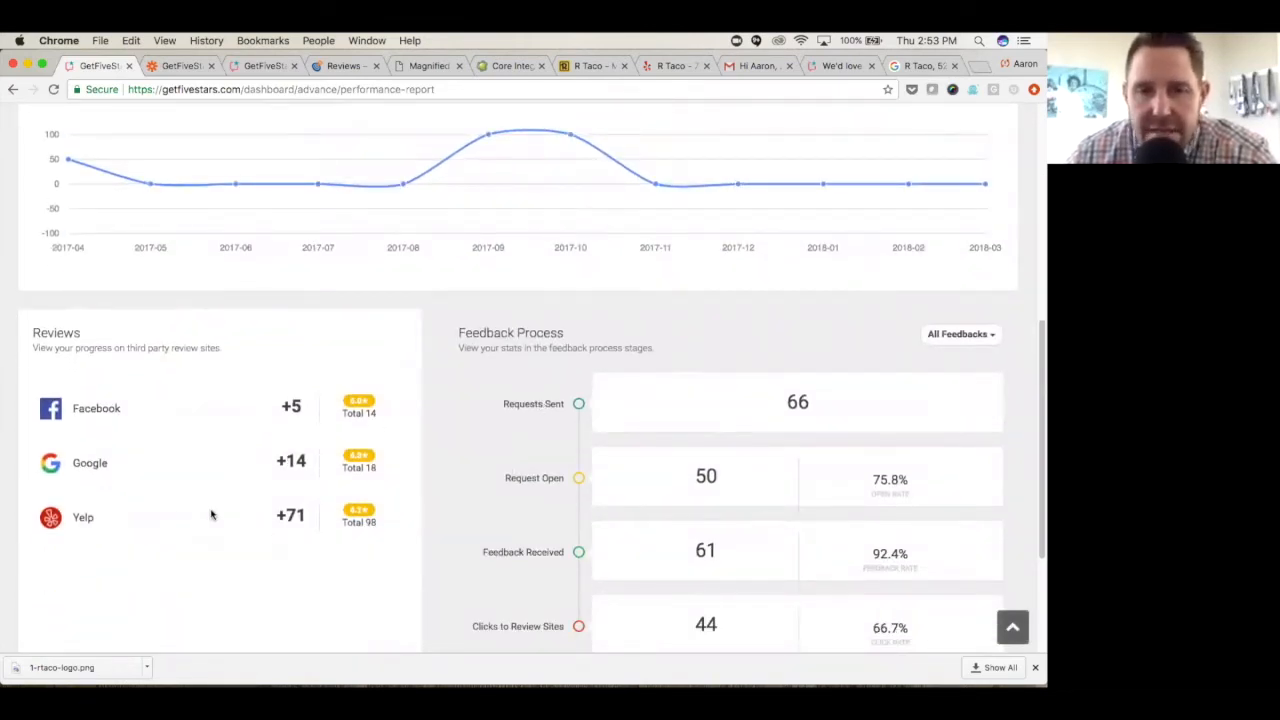
{"action": "scroll", "coordinate": [197, 463], "scroll_direction": "down", "scroll_amount": 2}
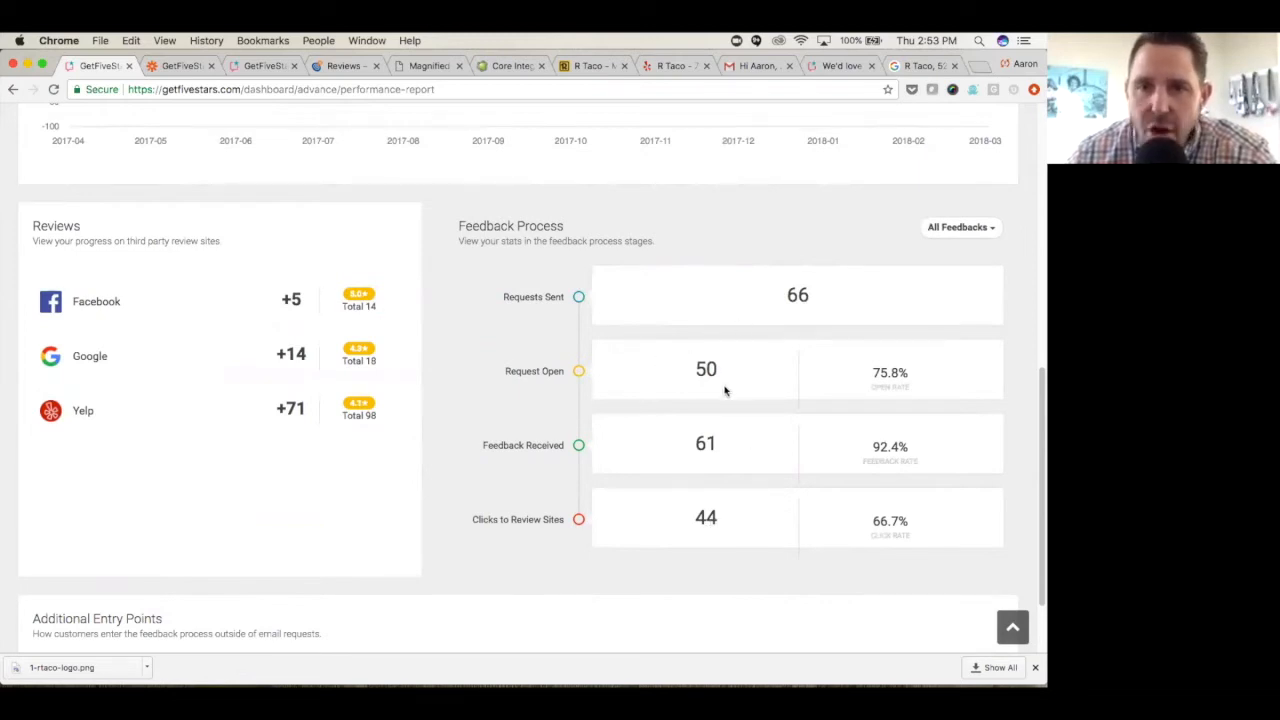
{"action": "scroll", "coordinate": [745, 351], "scroll_direction": "down", "scroll_amount": 2}
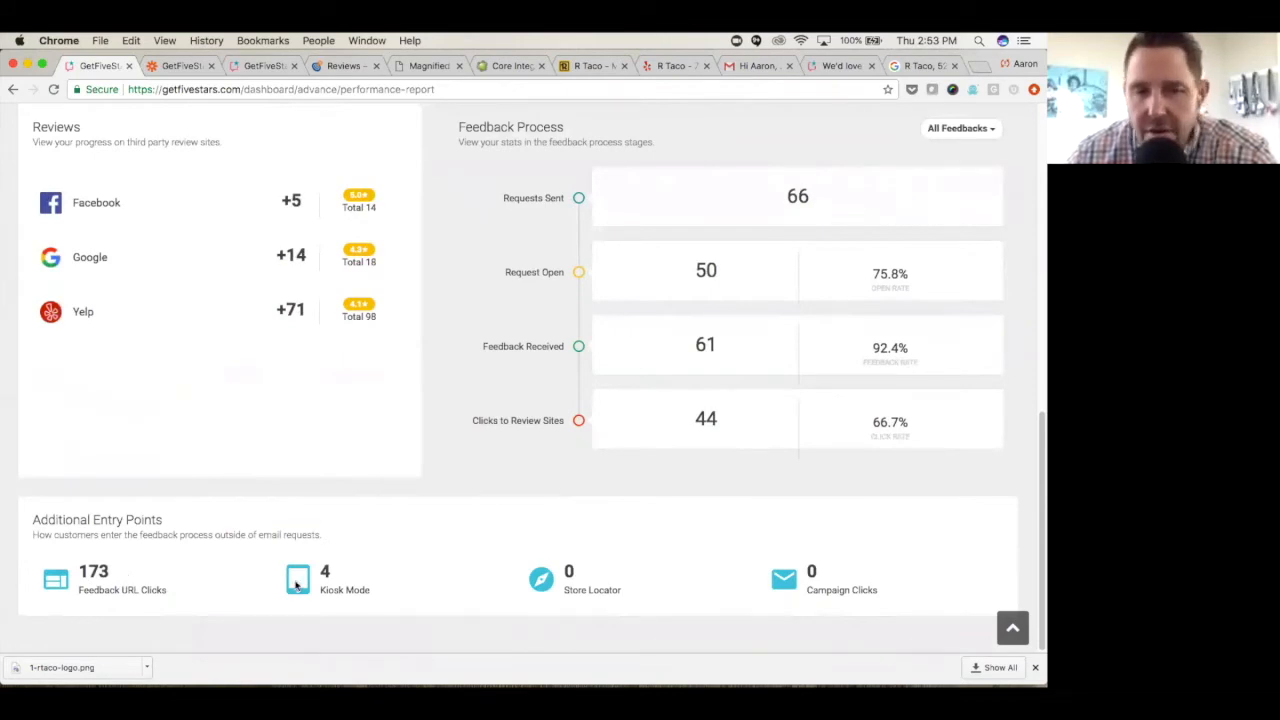
- Check the date range options available for the Performance Report, keeping Lifetime
{"action": "scroll", "coordinate": [666, 583], "scroll_direction": "up", "scroll_amount": 1}
{"action": "scroll", "coordinate": [666, 583], "scroll_direction": "up", "scroll_amount": 10}
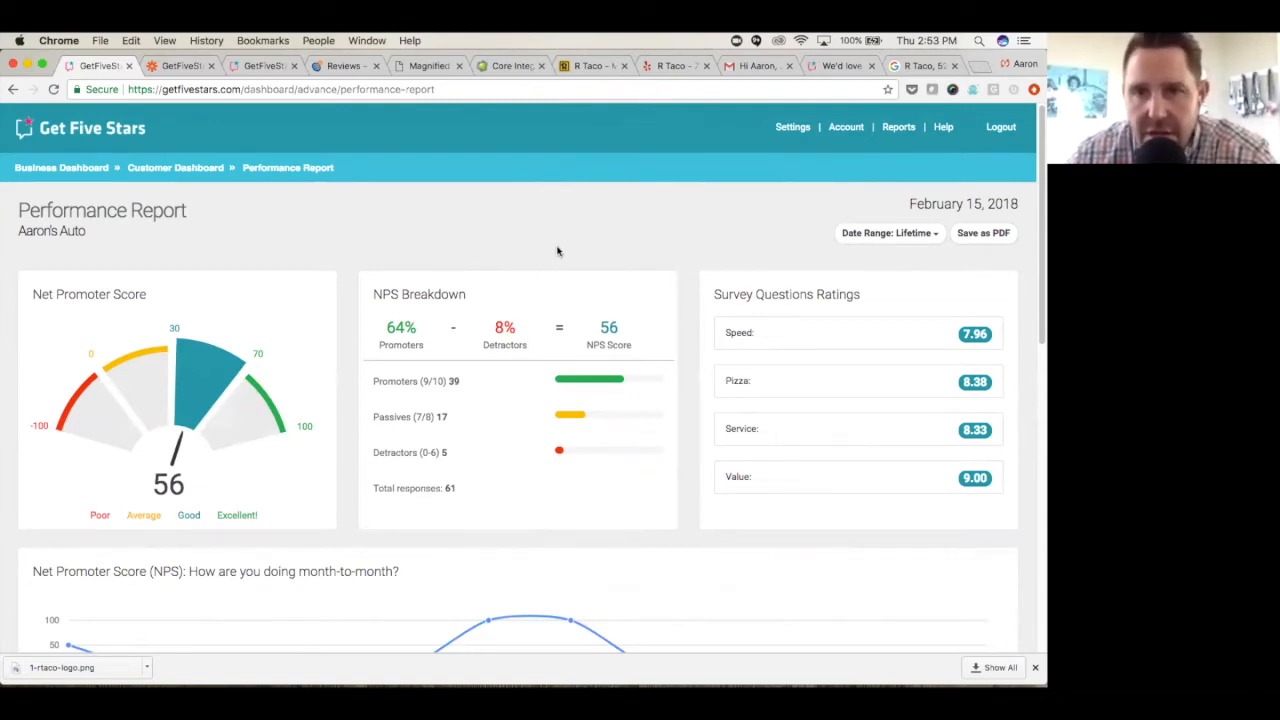
{"action": "left_click", "coordinate": [930, 237]}
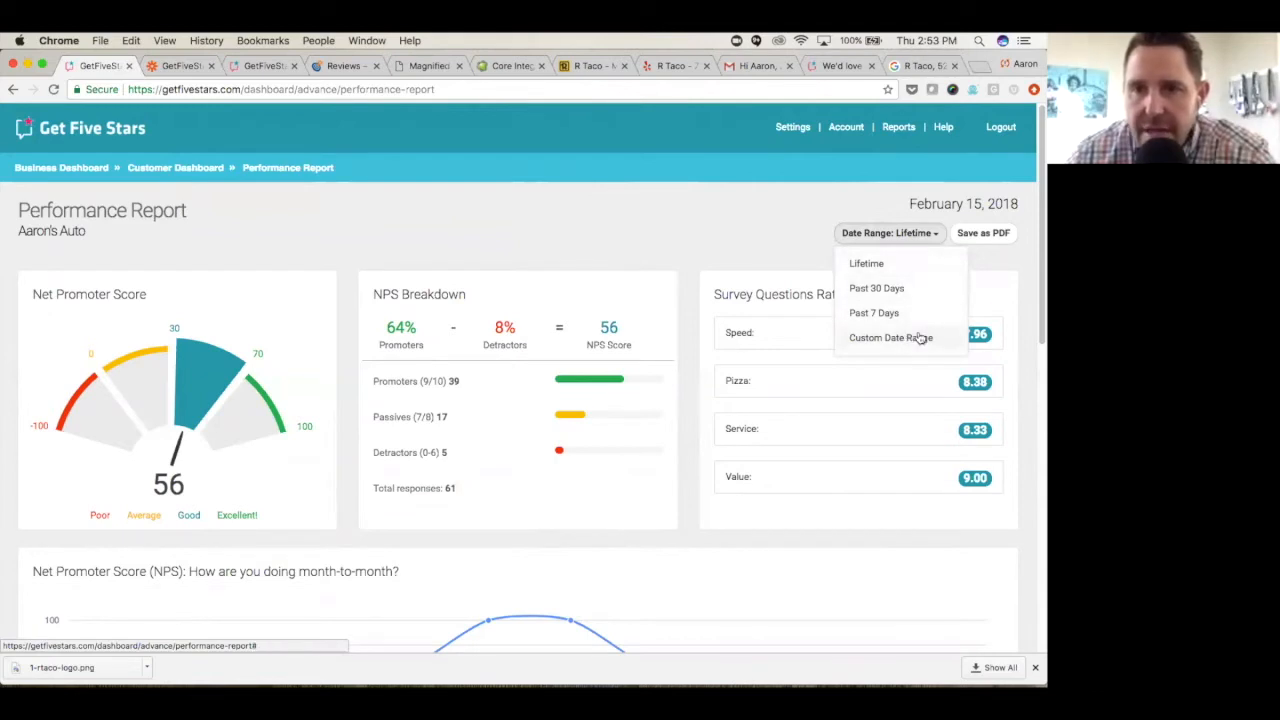
{"action": "left_click", "coordinate": [980, 266]}
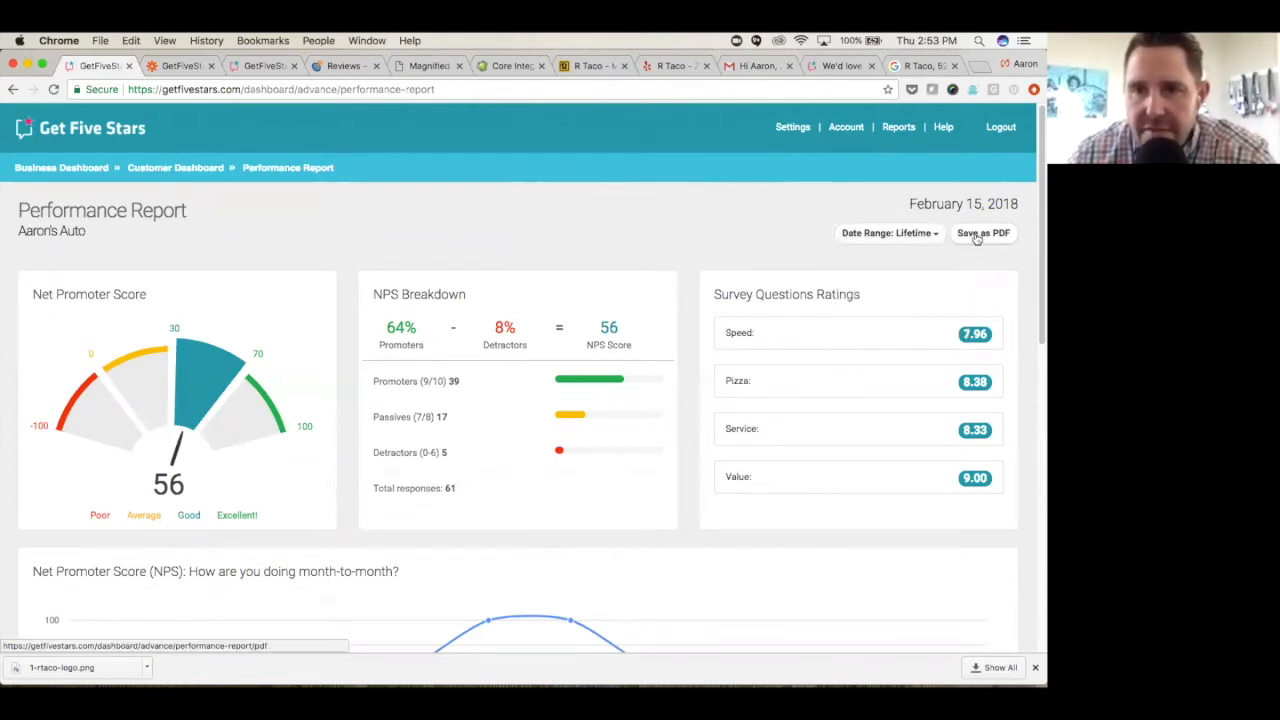
- Open the Reviews Report and examine the overall rating, rating types, review sources and Online Reviews by Month chart
{"action": "left_click", "coordinate": [898, 130]}
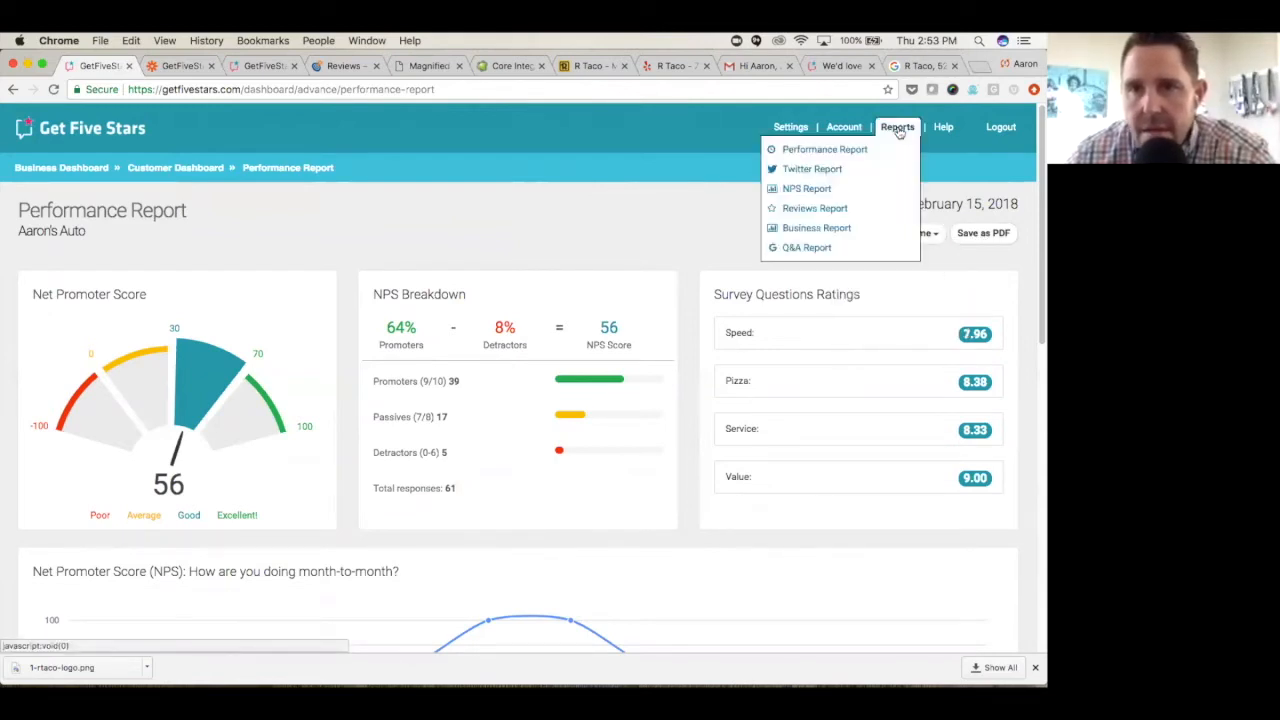
{"action": "left_click", "coordinate": [832, 209]}
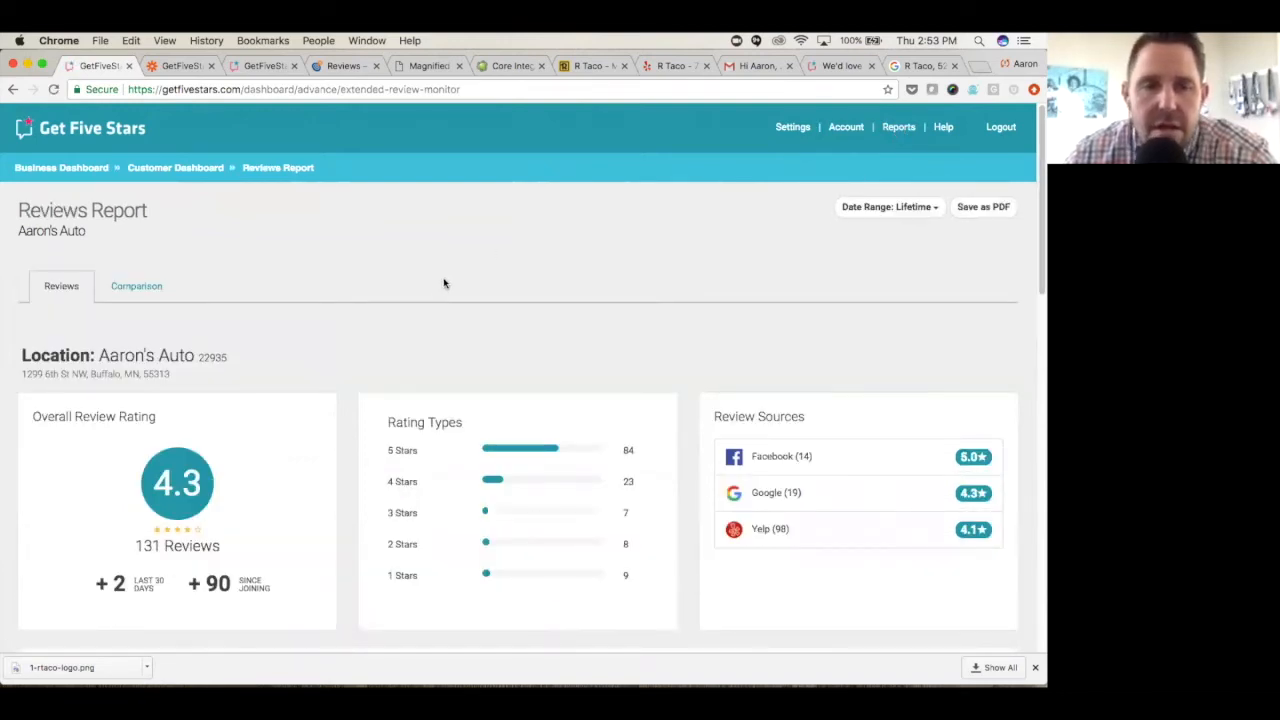
{"action": "scroll", "coordinate": [425, 290], "scroll_direction": "down", "scroll_amount": 2}
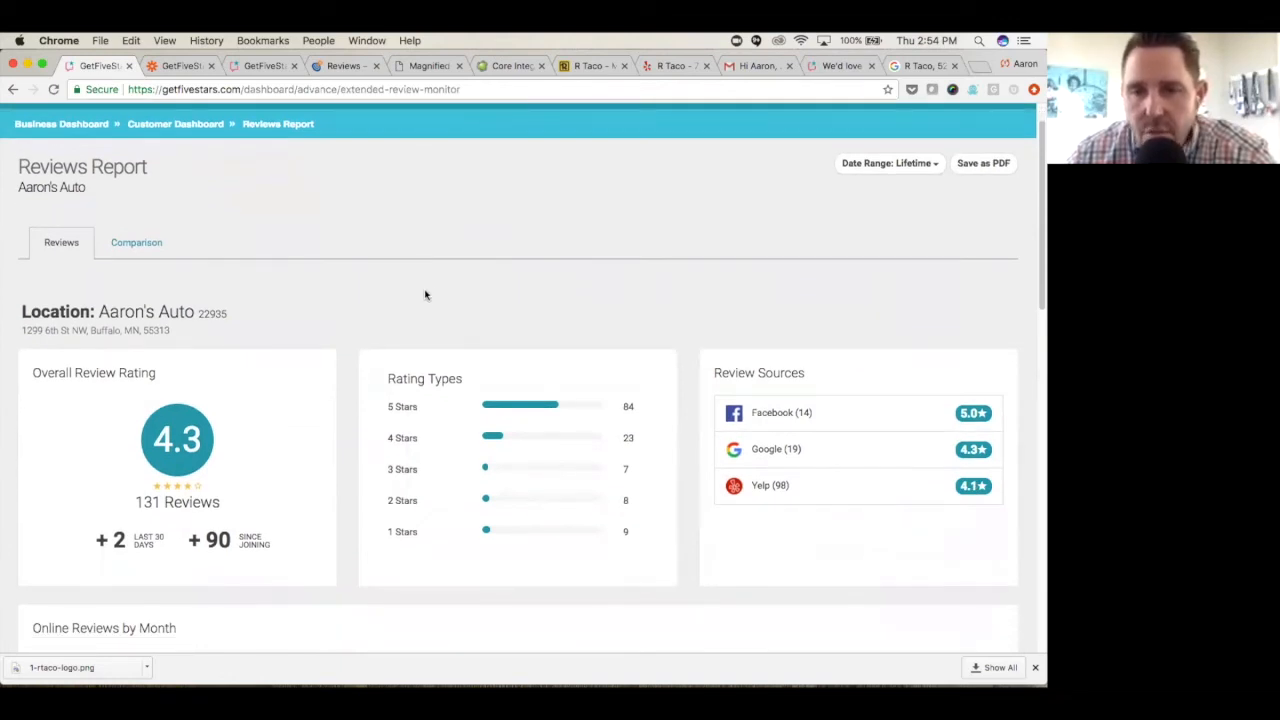
{"action": "scroll", "coordinate": [425, 295], "scroll_direction": "down", "scroll_amount": 1}
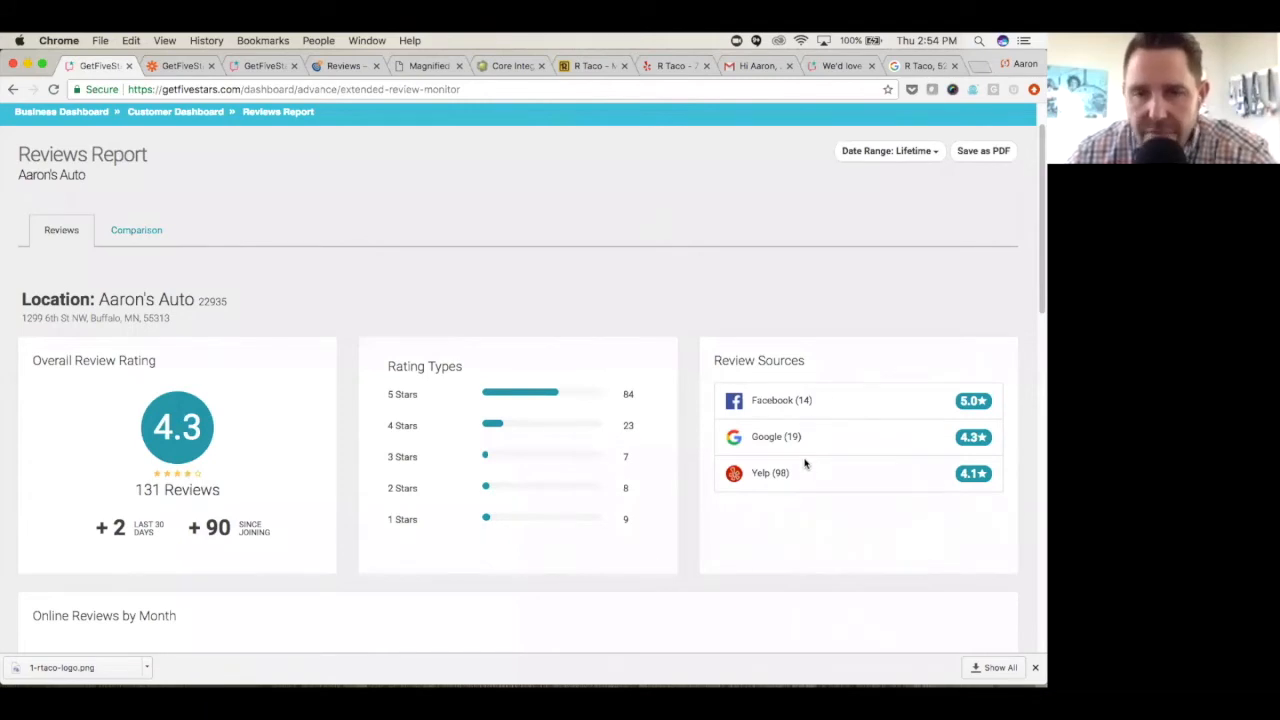
{"action": "scroll", "coordinate": [805, 462], "scroll_direction": "down", "scroll_amount": 5}
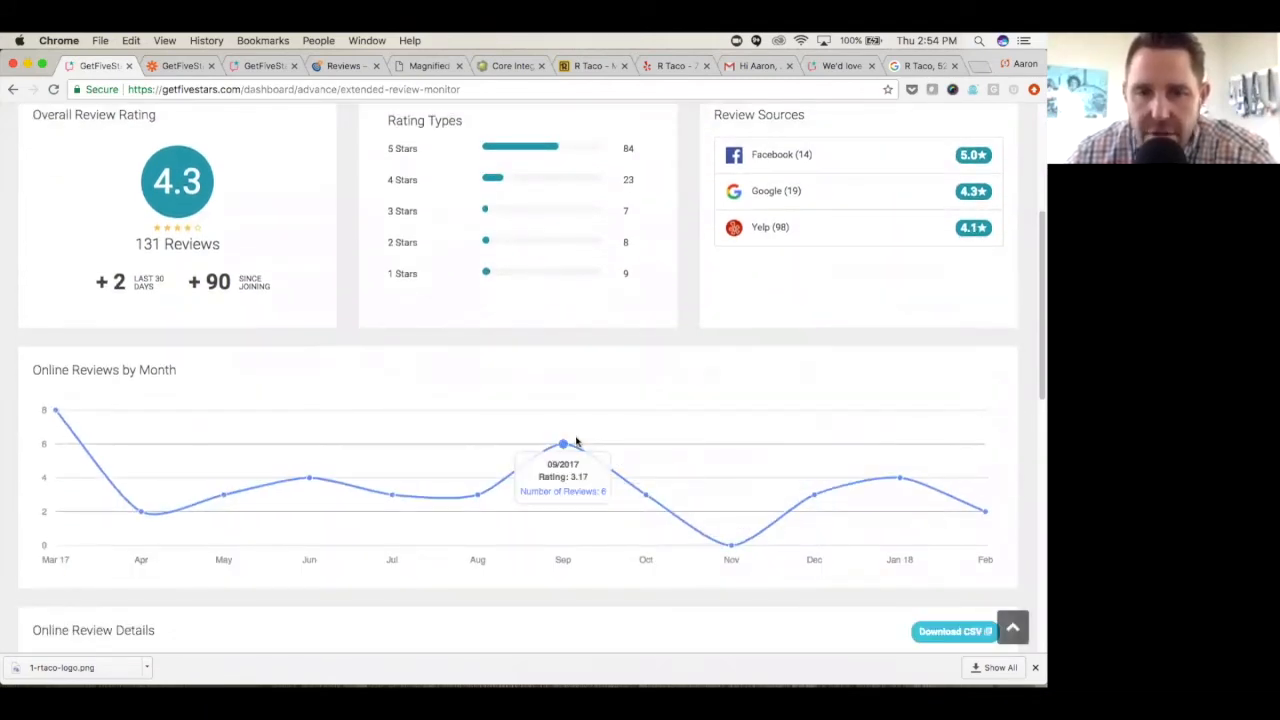
{"action": "mouse_move", "coordinate": [396, 497]}
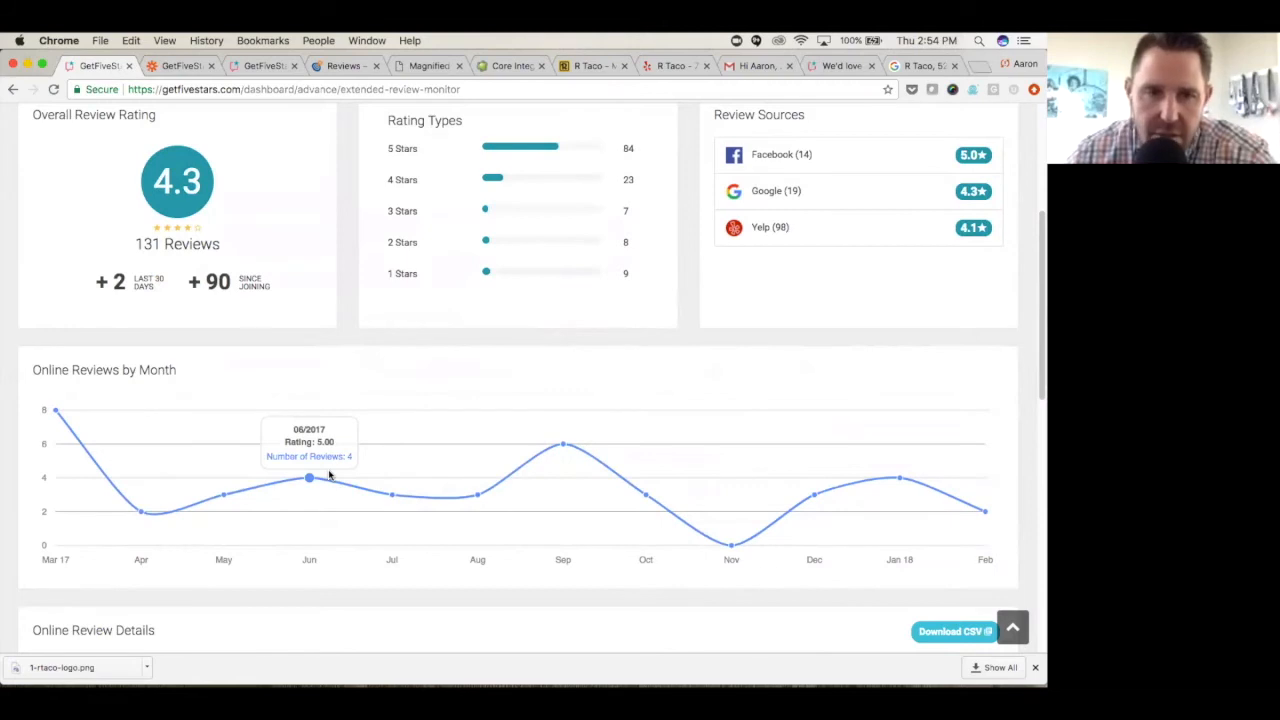
{"action": "mouse_move", "coordinate": [60, 424]}
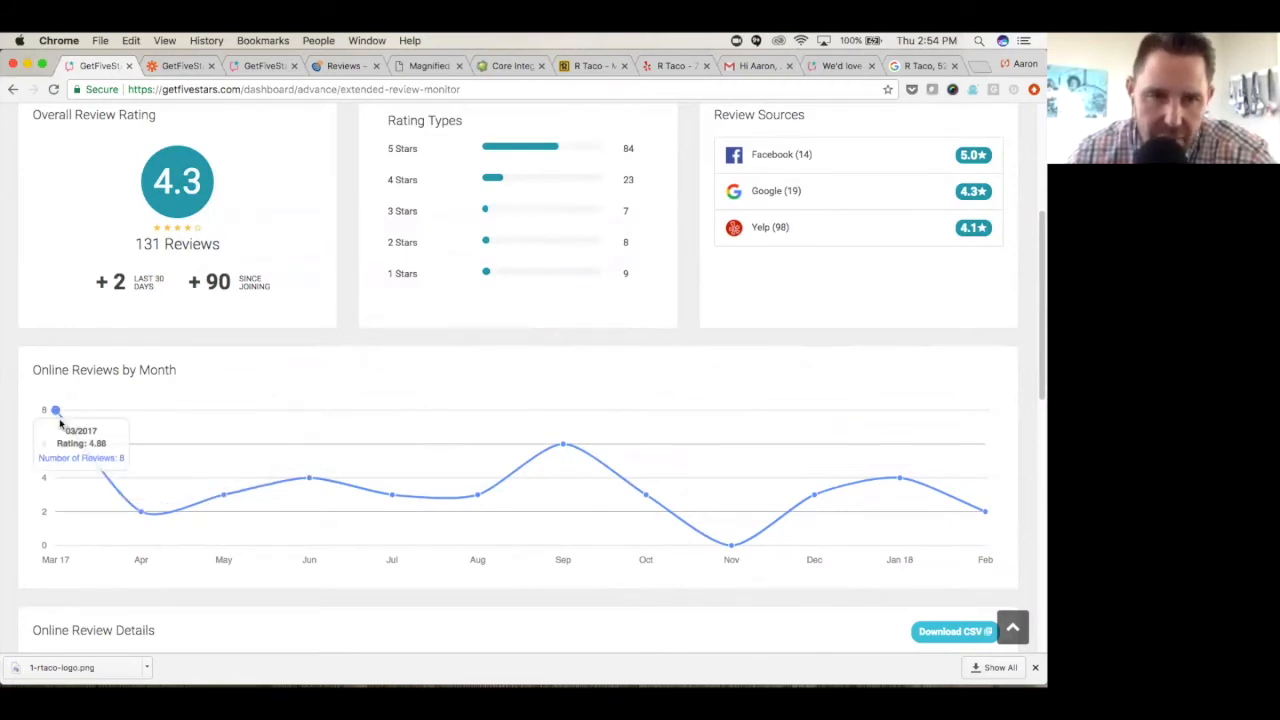
- Look through the Online Review Details list, including its CSV download option, direct links and paging
{"action": "scroll", "coordinate": [349, 389], "scroll_direction": "down", "scroll_amount": 6}
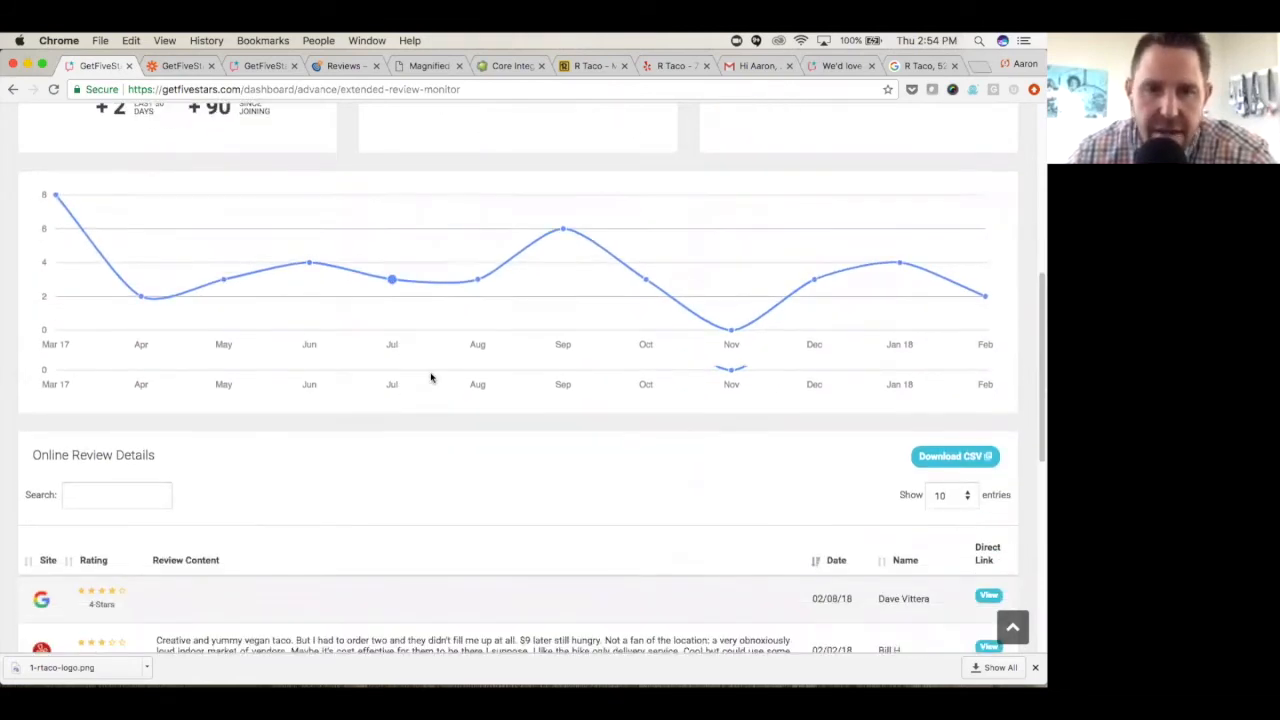
{"action": "scroll", "coordinate": [500, 363], "scroll_direction": "down", "scroll_amount": 2}
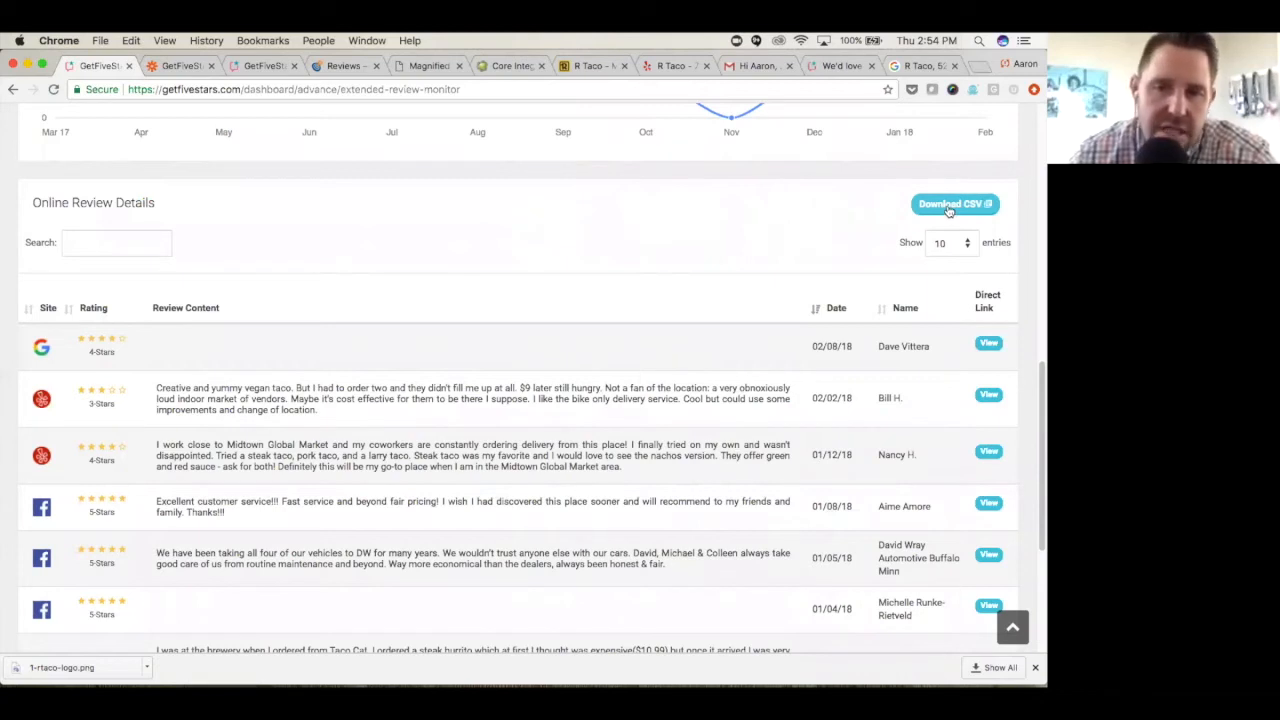
{"action": "scroll", "coordinate": [686, 354], "scroll_direction": "down", "scroll_amount": 1}
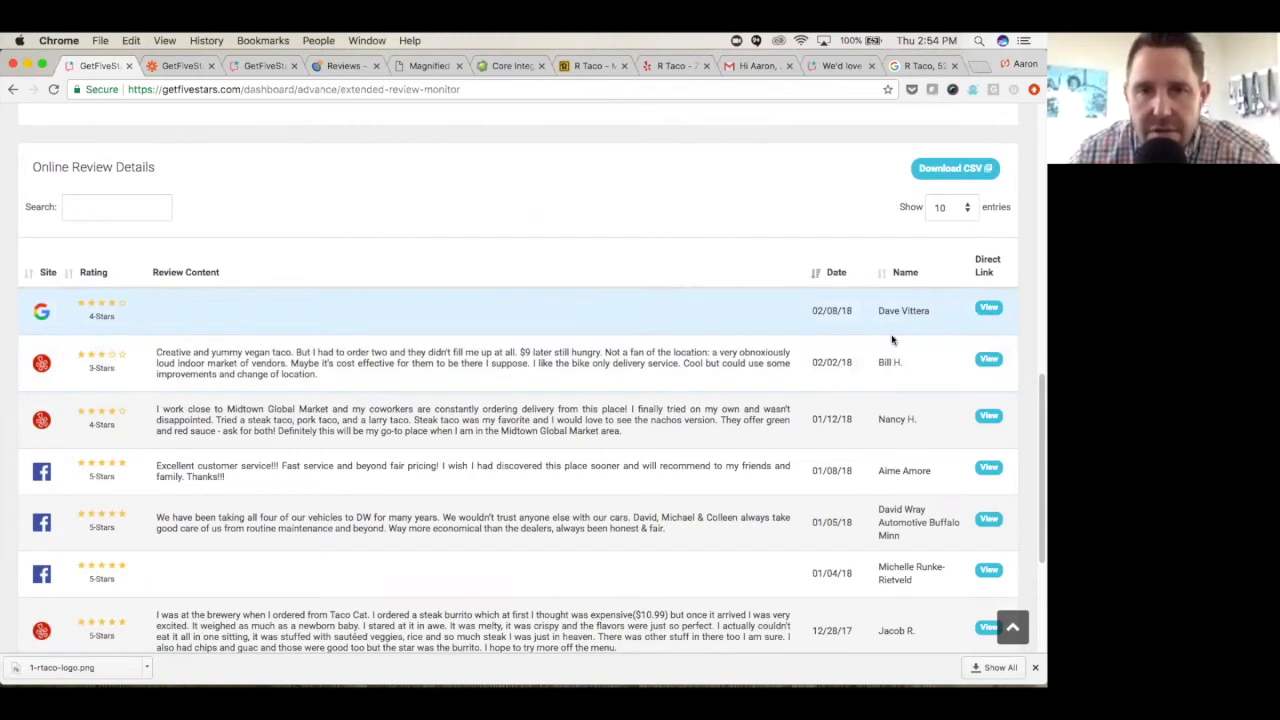
{"action": "scroll", "coordinate": [566, 380], "scroll_direction": "down", "scroll_amount": 5}
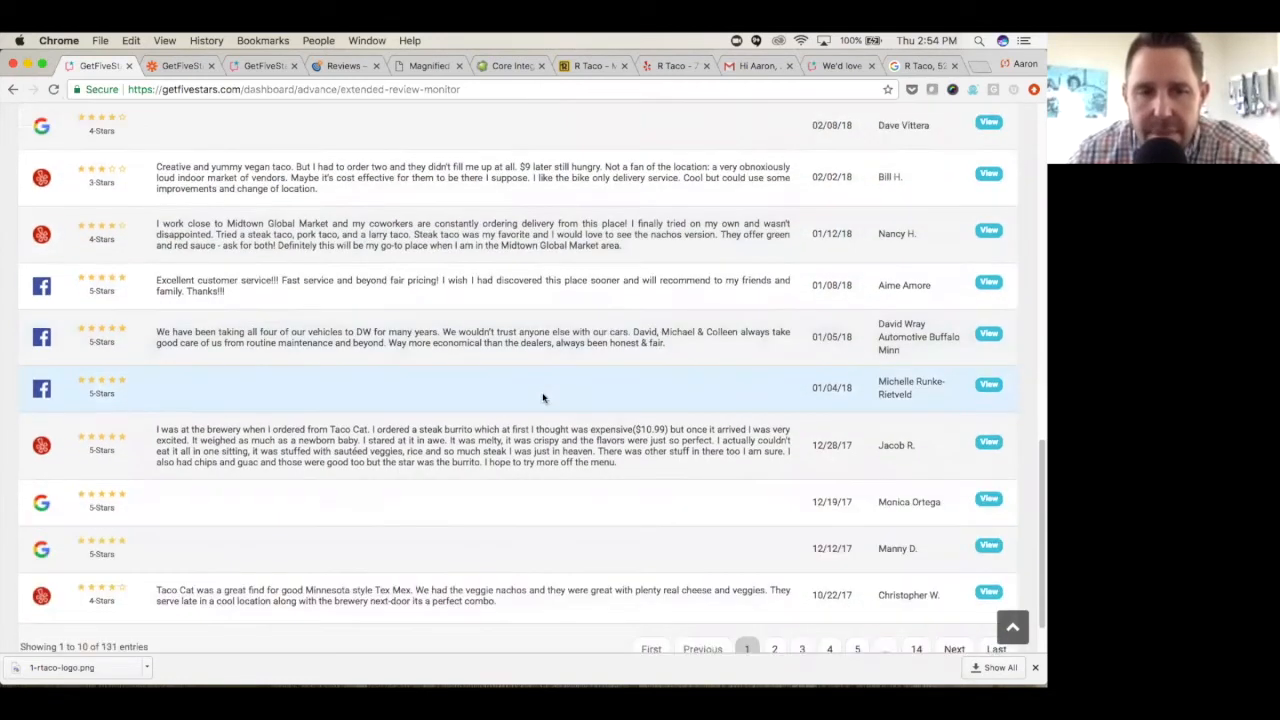
{"action": "scroll", "coordinate": [543, 398], "scroll_direction": "down", "scroll_amount": 1}
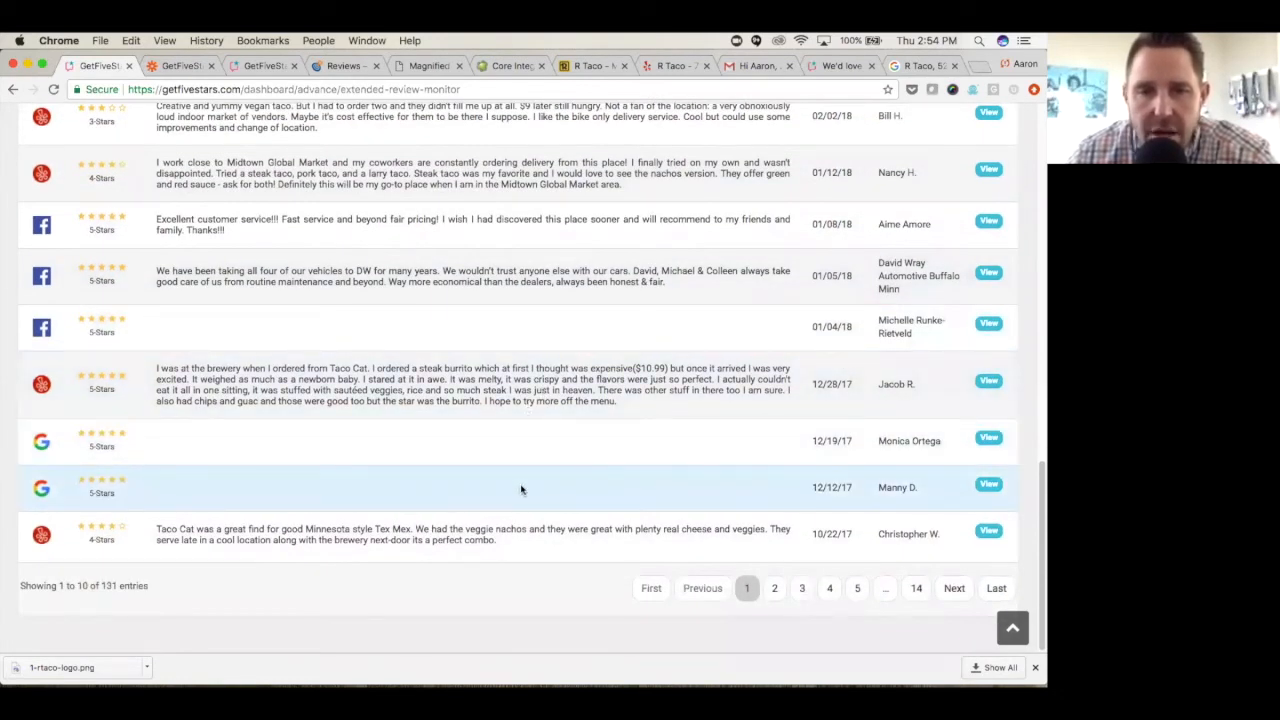
- Switch the Reviews Report to its Comparison view and look over the Aaron's Auto summary there
{"action": "scroll", "coordinate": [521, 489], "scroll_direction": "up", "scroll_amount": 4}
{"action": "scroll", "coordinate": [521, 489], "scroll_direction": "up", "scroll_amount": 15}
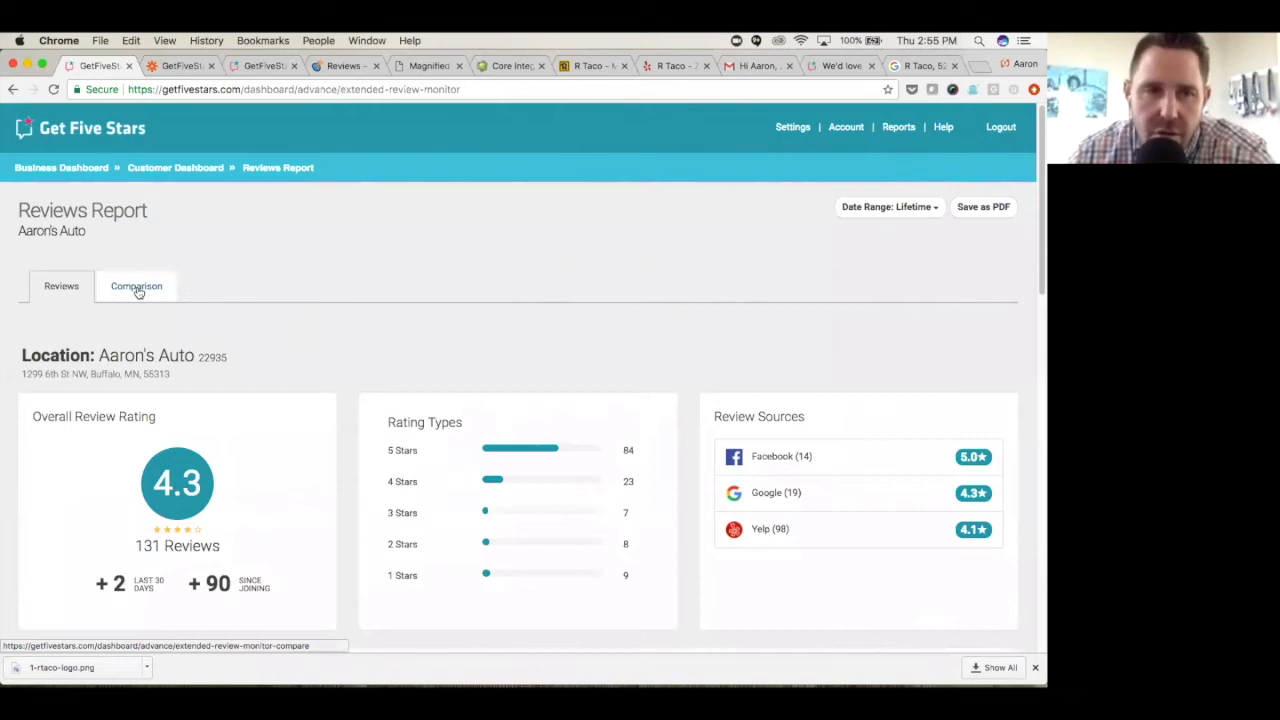
{"action": "left_click", "coordinate": [138, 291]}
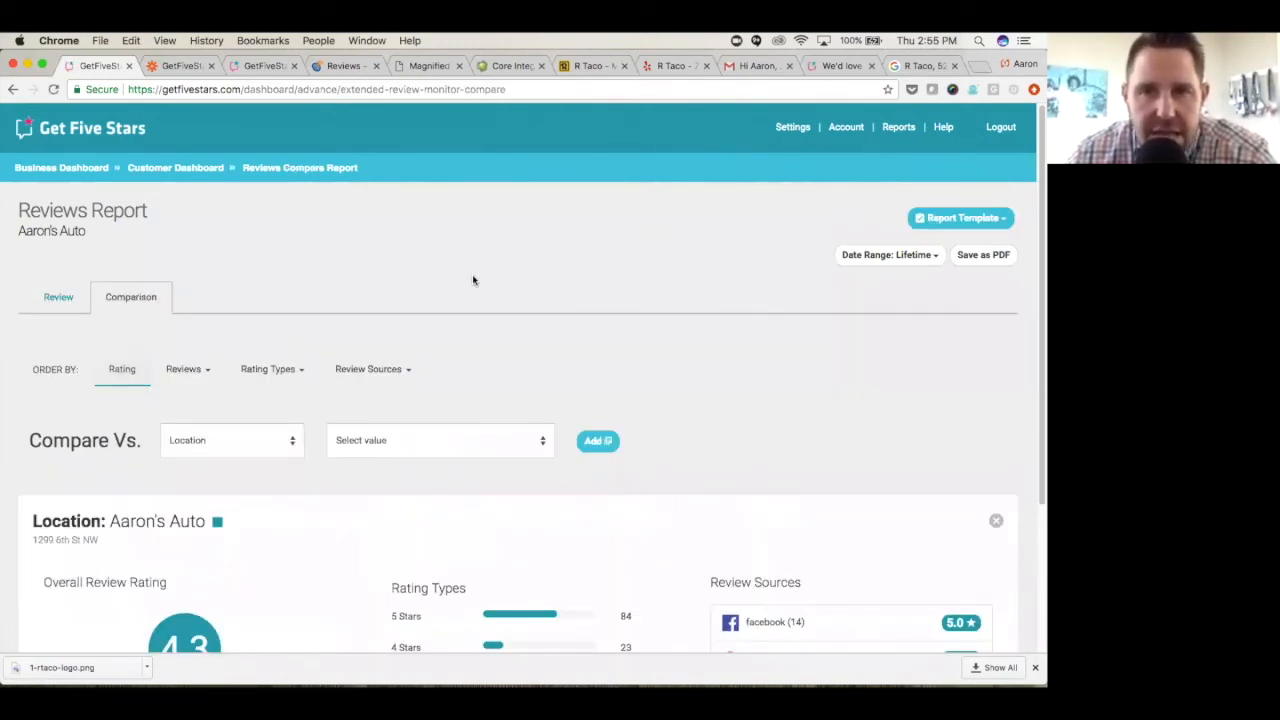
{"action": "scroll", "coordinate": [472, 283], "scroll_direction": "down", "scroll_amount": 2}
{"action": "scroll", "coordinate": [443, 297], "scroll_direction": "down", "scroll_amount": 1}
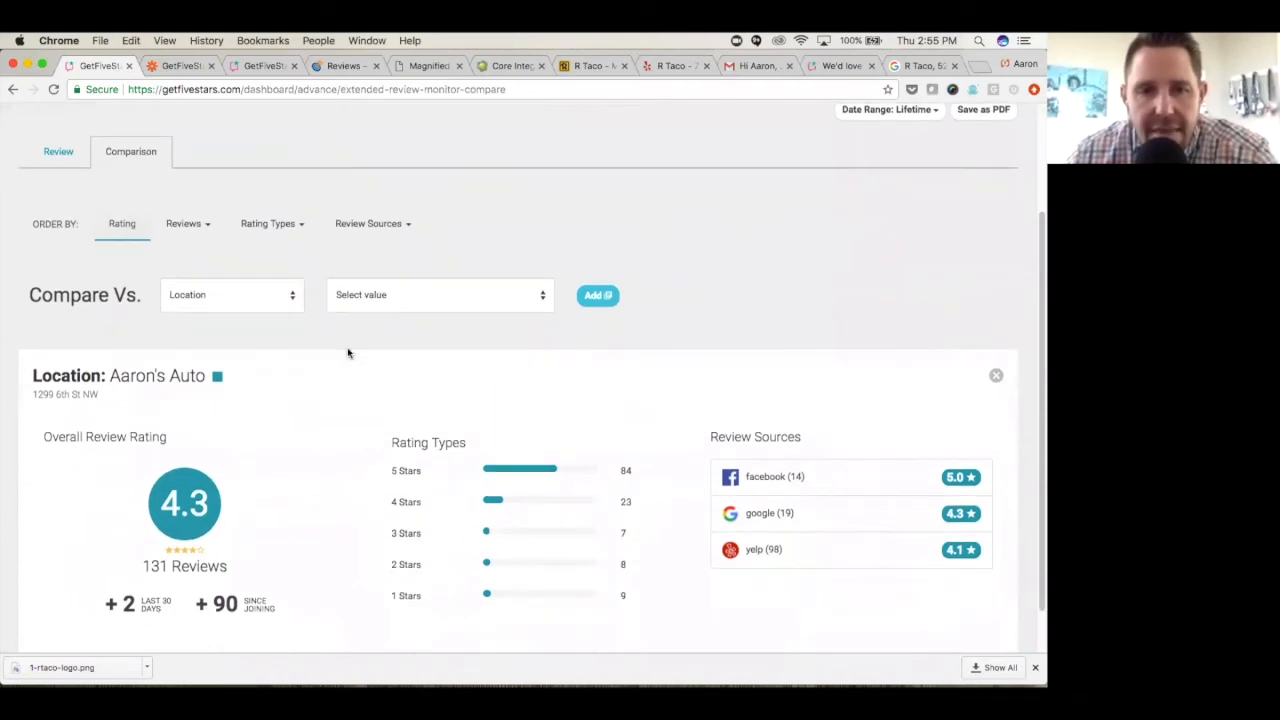
{"action": "scroll", "coordinate": [345, 363], "scroll_direction": "down", "scroll_amount": 1}
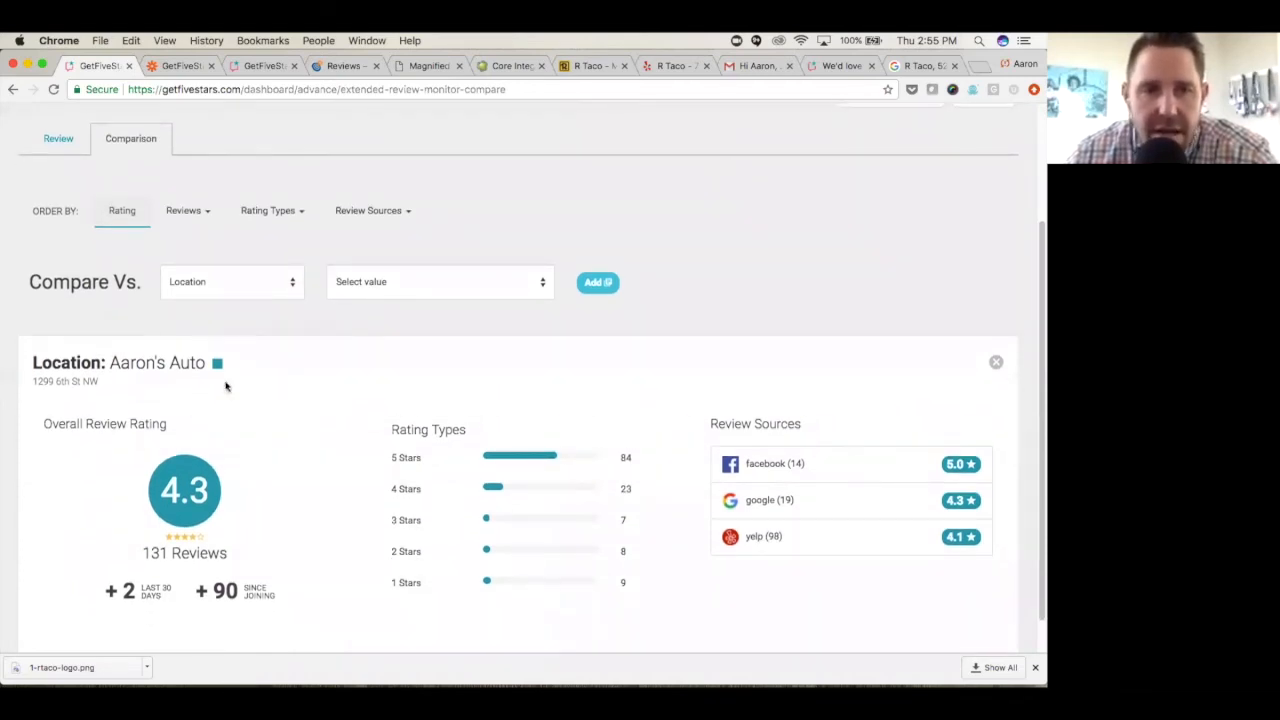
- Add the location Aaron's Auto - Westside to the review comparison
{"action": "left_click", "coordinate": [292, 287]}
{"action": "left_click", "coordinate": [280, 282]}
{"action": "left_click", "coordinate": [430, 285]}
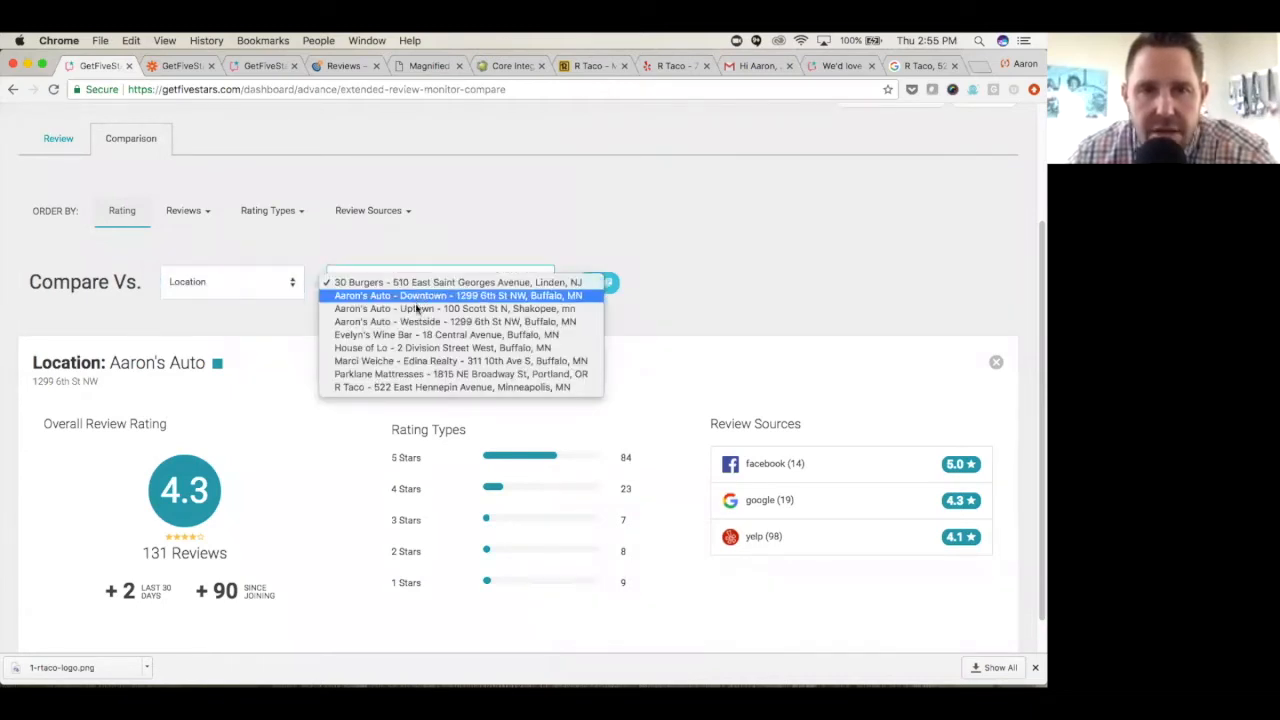
{"action": "left_click", "coordinate": [420, 322]}
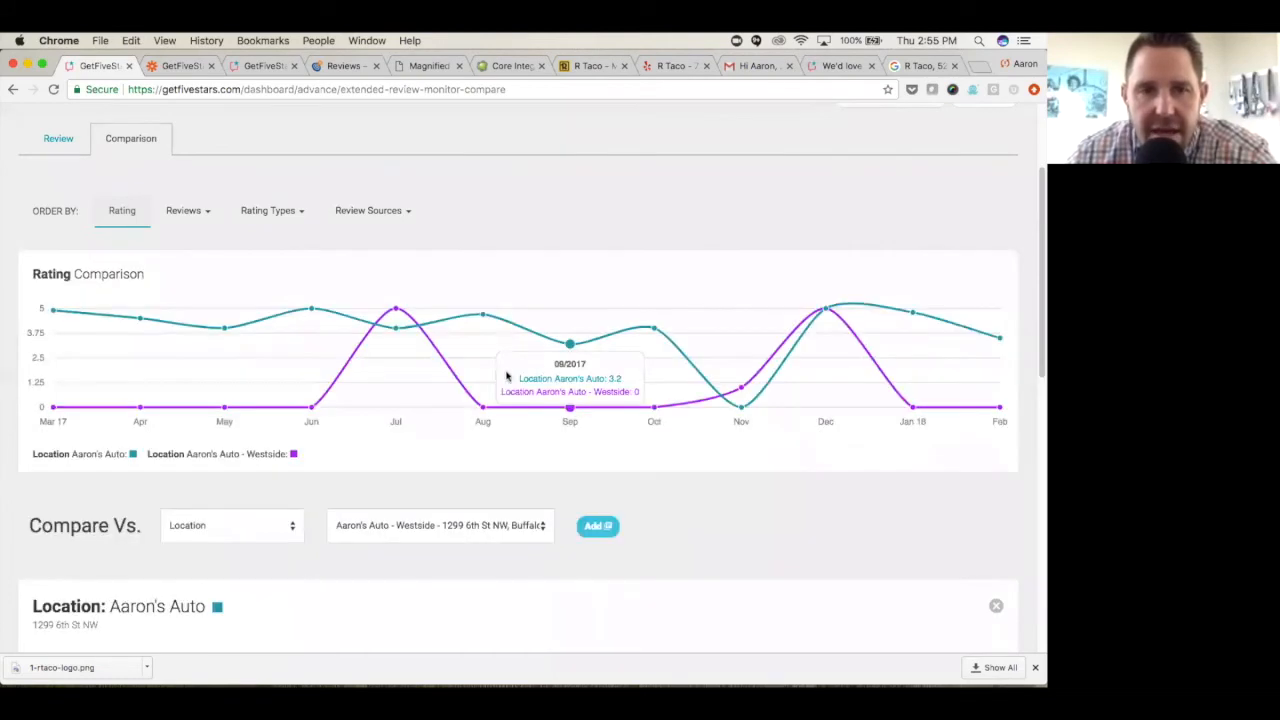
- Examine the Westside location's review summary and the Rating Comparison chart of both locations
{"action": "scroll", "coordinate": [500, 380], "scroll_direction": "down", "scroll_amount": 5}
{"action": "scroll", "coordinate": [323, 471], "scroll_direction": "down", "scroll_amount": 10}
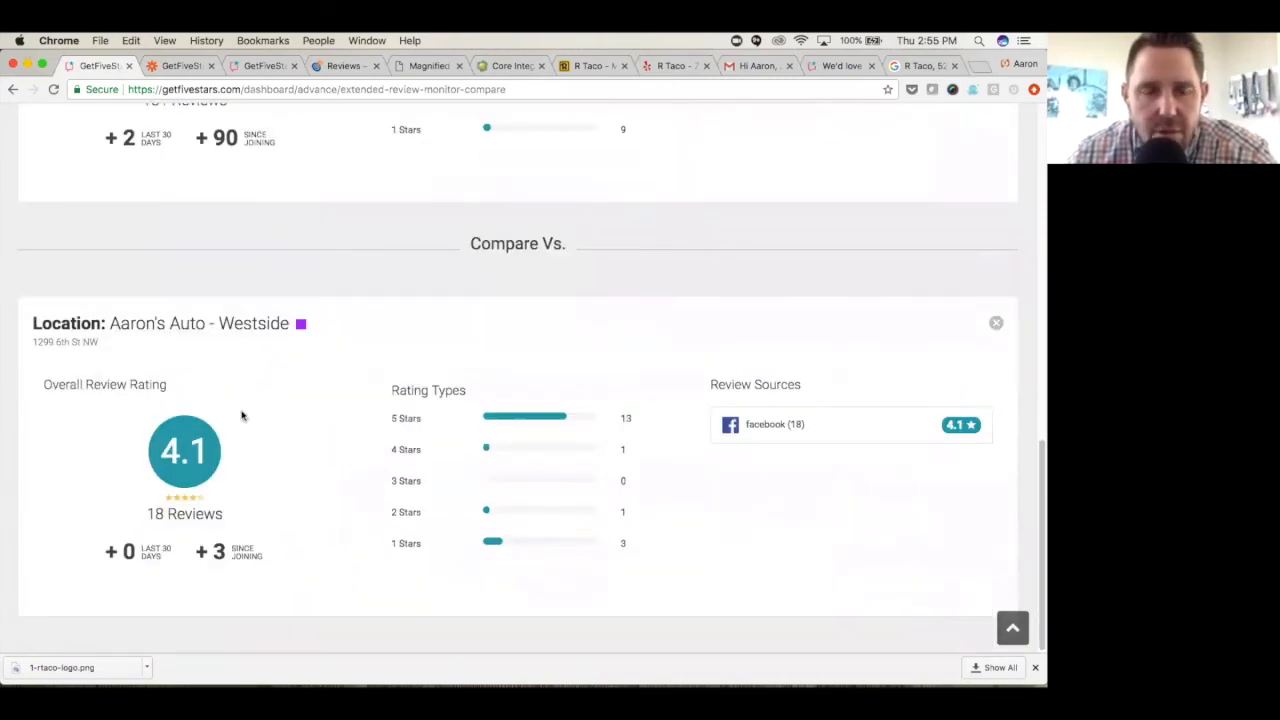
{"action": "scroll", "coordinate": [241, 416], "scroll_direction": "up", "scroll_amount": 5}
{"action": "scroll", "coordinate": [265, 385], "scroll_direction": "up", "scroll_amount": 10}
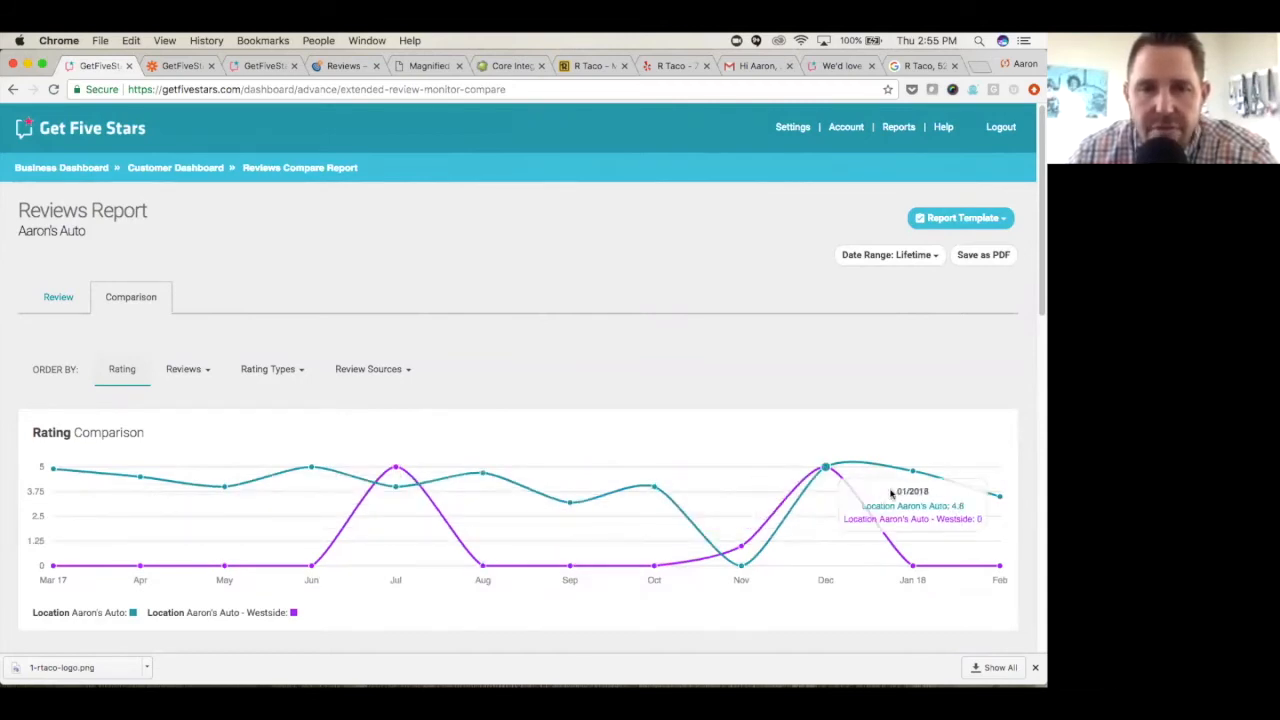
- Order the location comparison by the 4 Stars rating type, switch it to the Google review source, and review it
{"action": "left_click", "coordinate": [304, 373]}
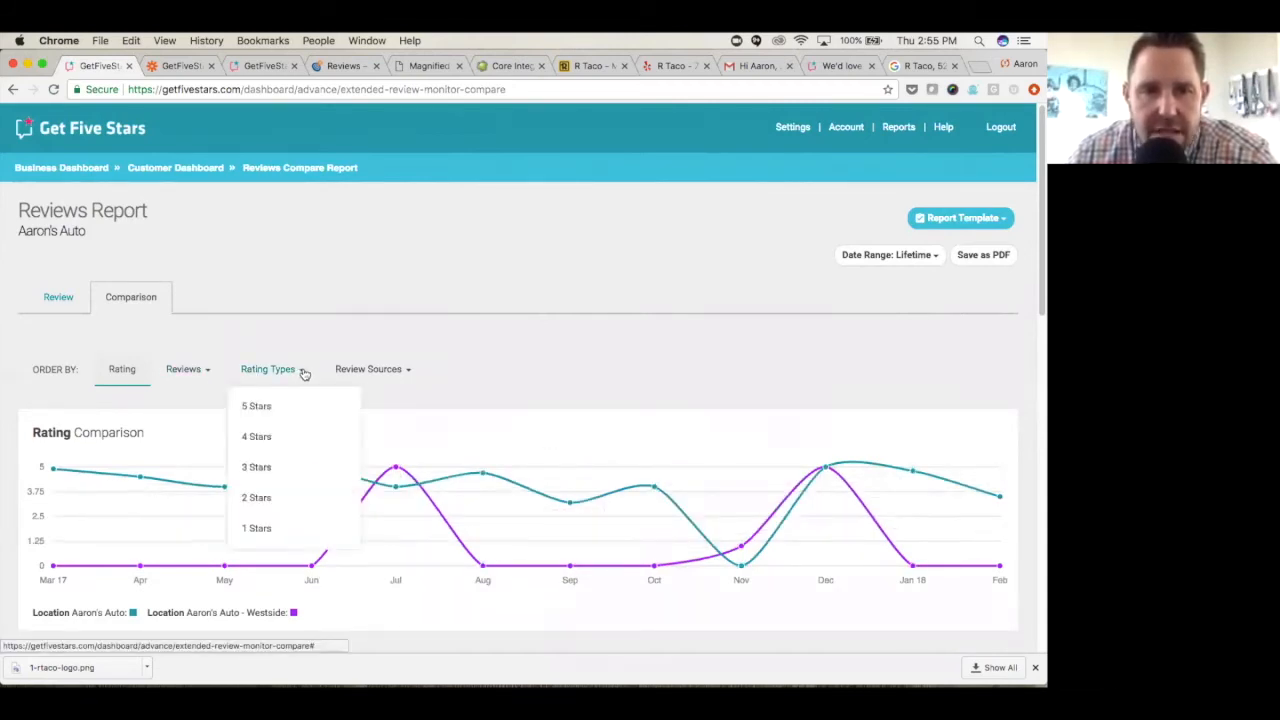
{"action": "left_click", "coordinate": [258, 437]}
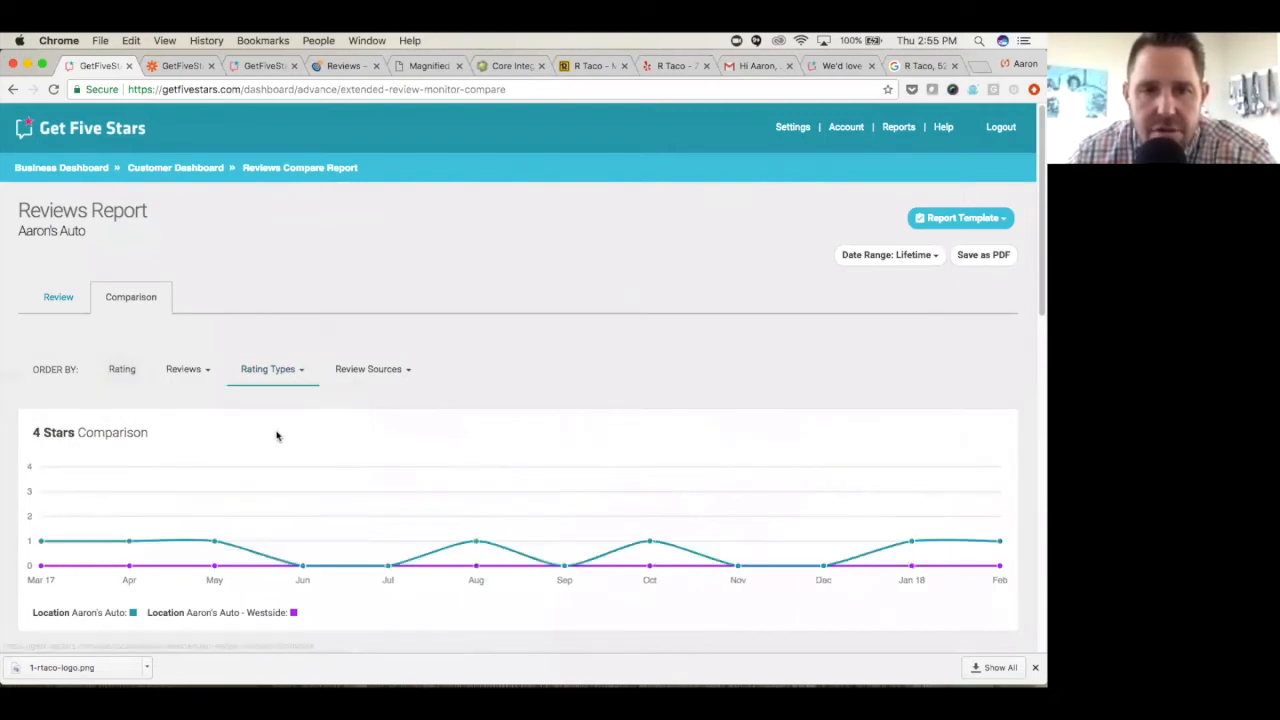
{"action": "left_click", "coordinate": [405, 372]}
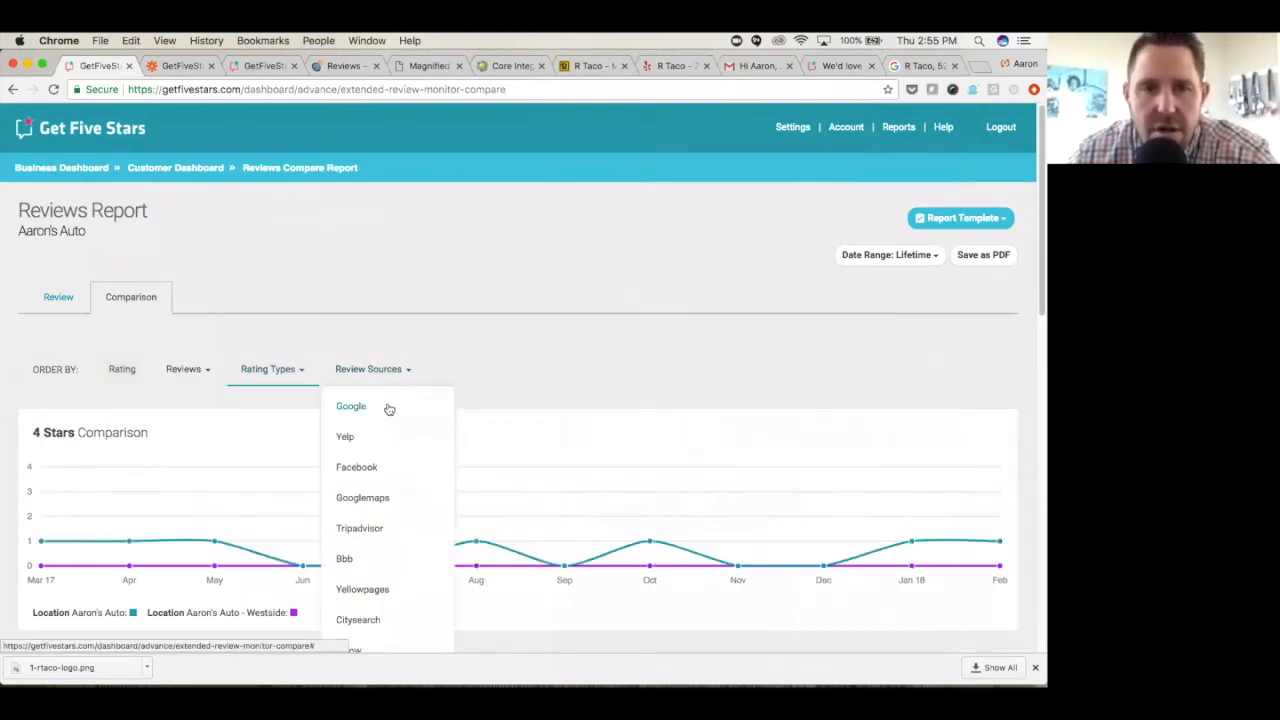
{"action": "left_click", "coordinate": [387, 407]}
{"action": "scroll", "coordinate": [357, 480], "scroll_direction": "down", "scroll_amount": 1}
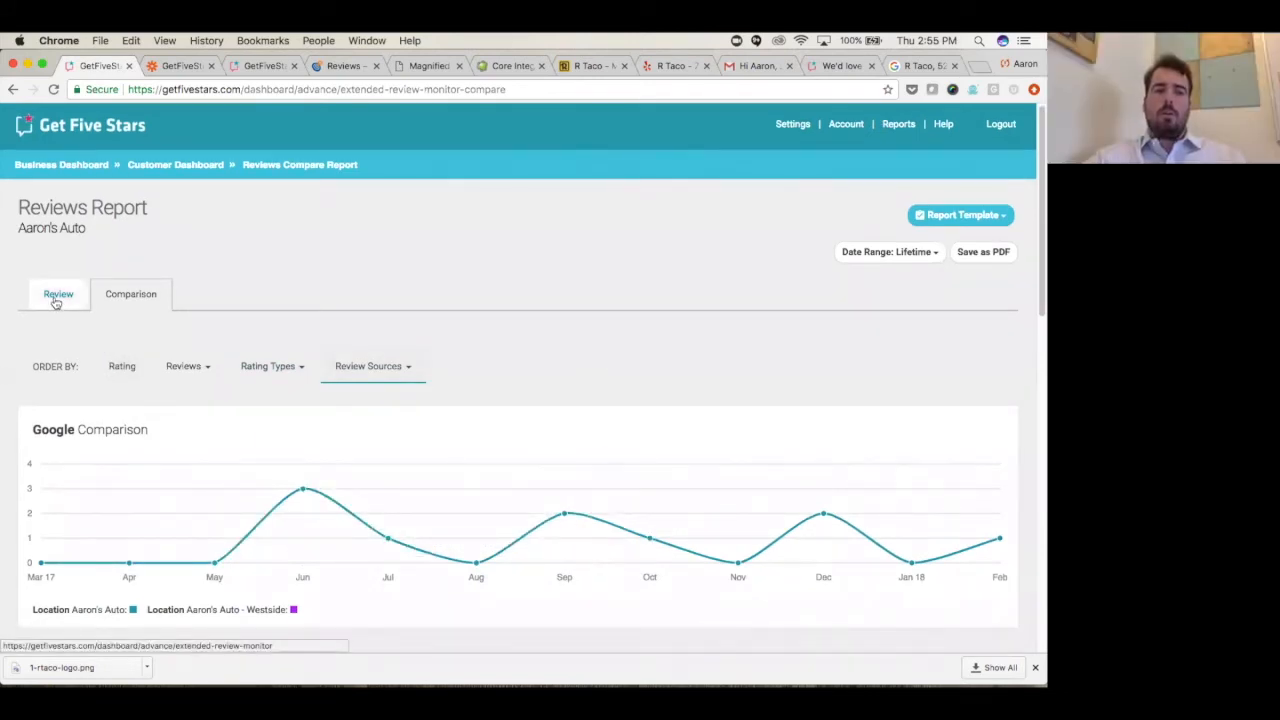
{"action": "scroll", "coordinate": [307, 344], "scroll_direction": "down", "scroll_amount": 10}
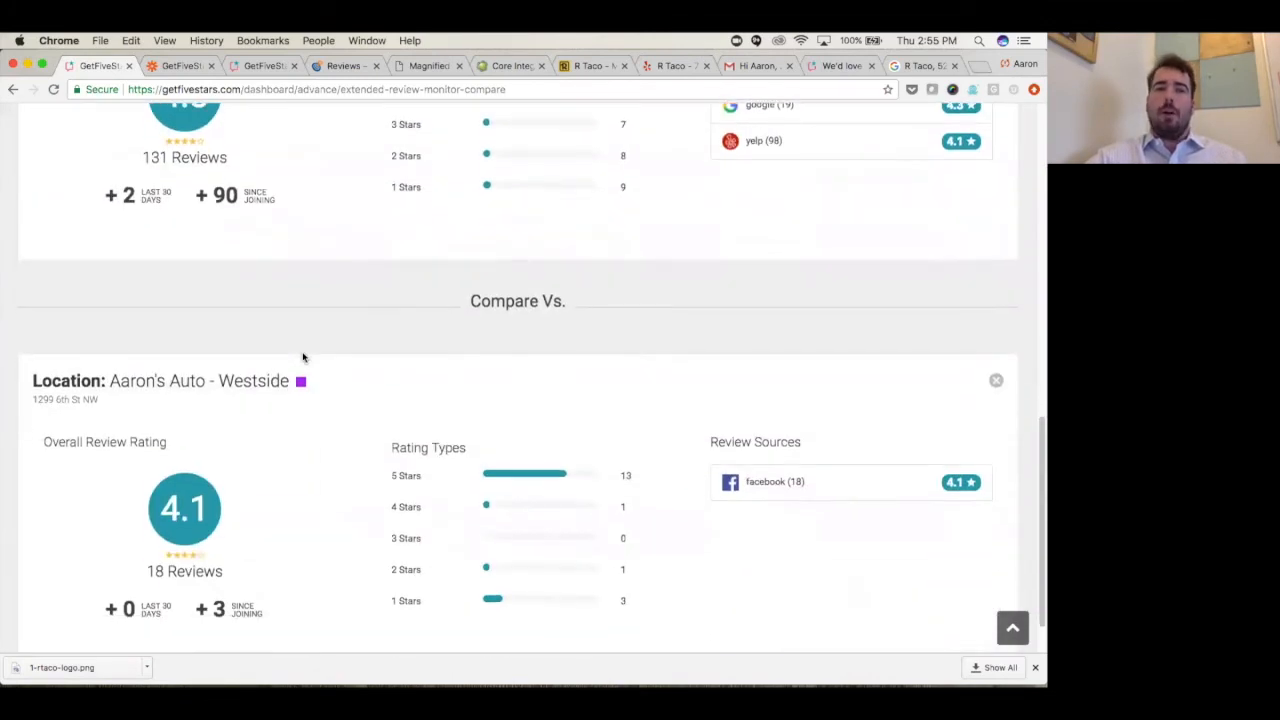
- Choose the date range of this location as the comparison basis and check its start-date calendar
{"action": "scroll", "coordinate": [302, 356], "scroll_direction": "up", "scroll_amount": 6}
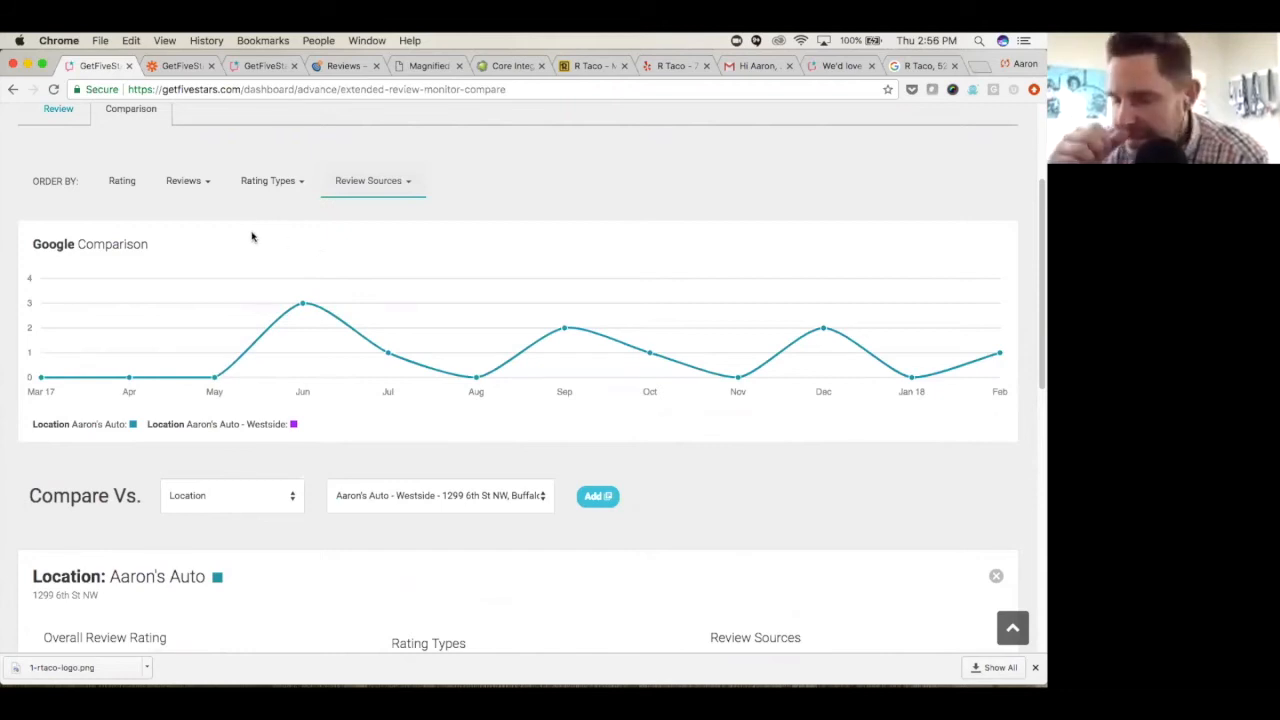
{"action": "left_click", "coordinate": [294, 507]}
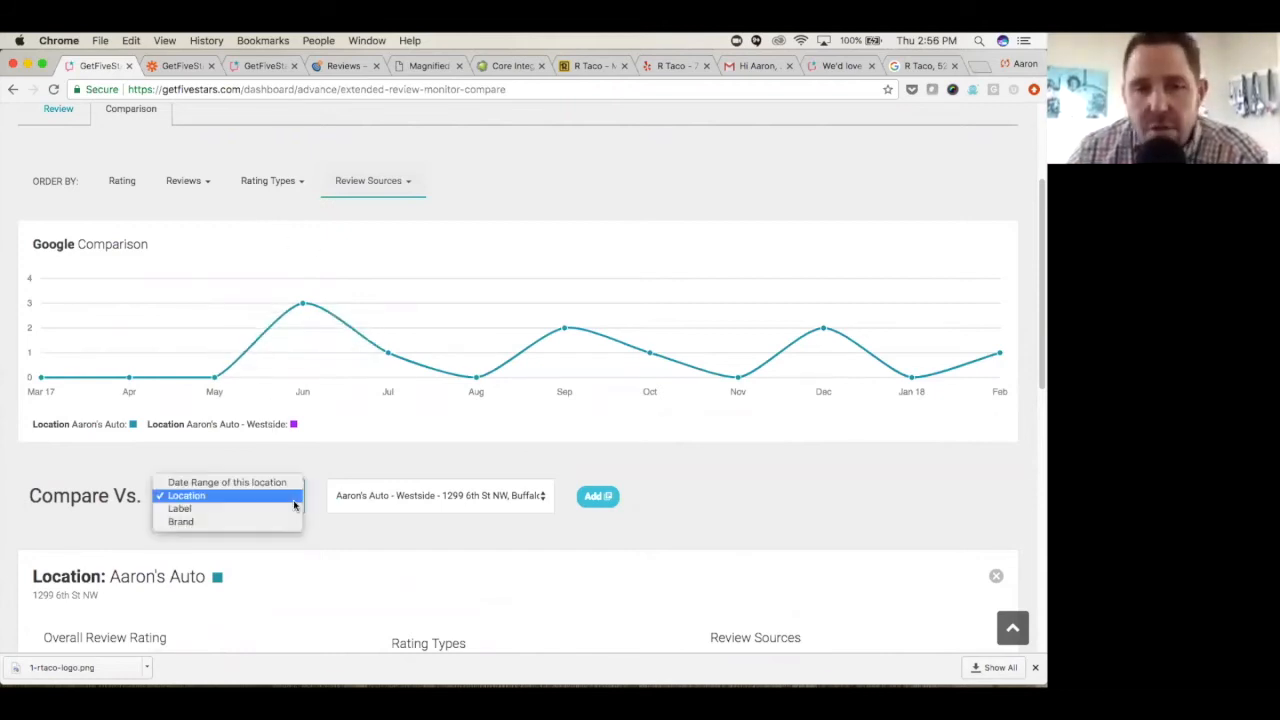
{"action": "left_click", "coordinate": [279, 483]}
{"action": "left_click", "coordinate": [358, 501]}
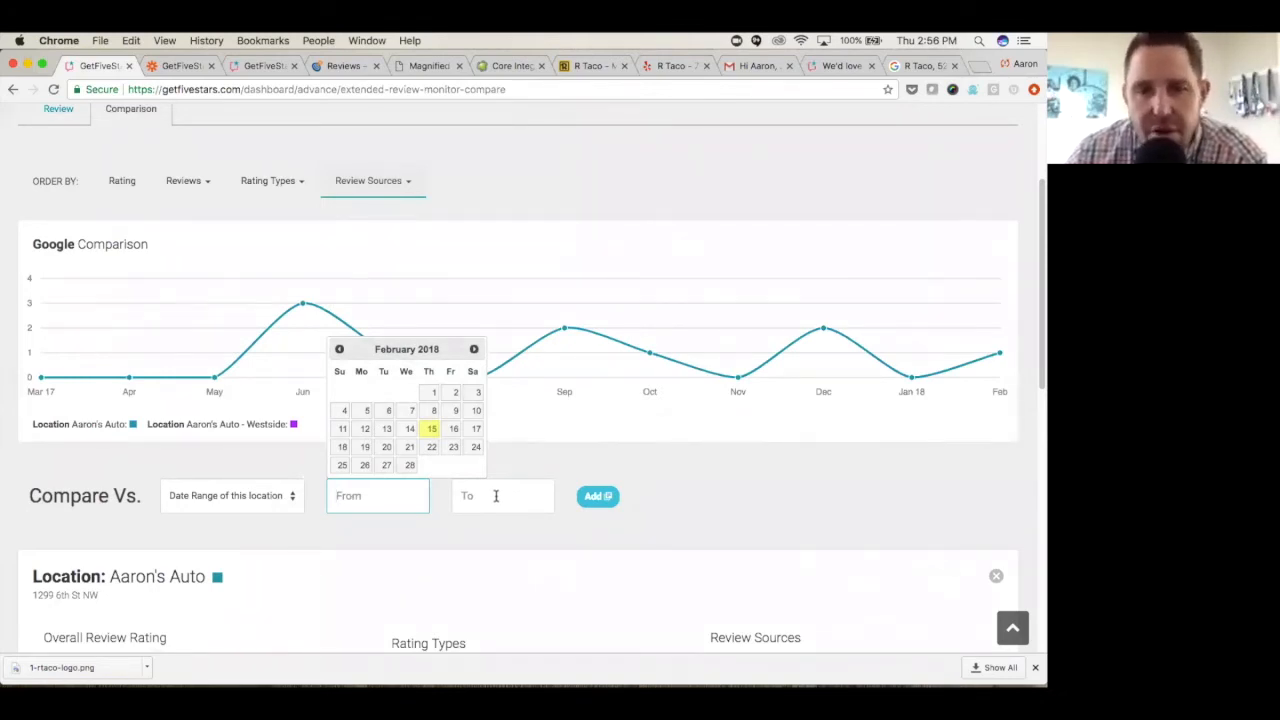
{"action": "left_click", "coordinate": [520, 467]}
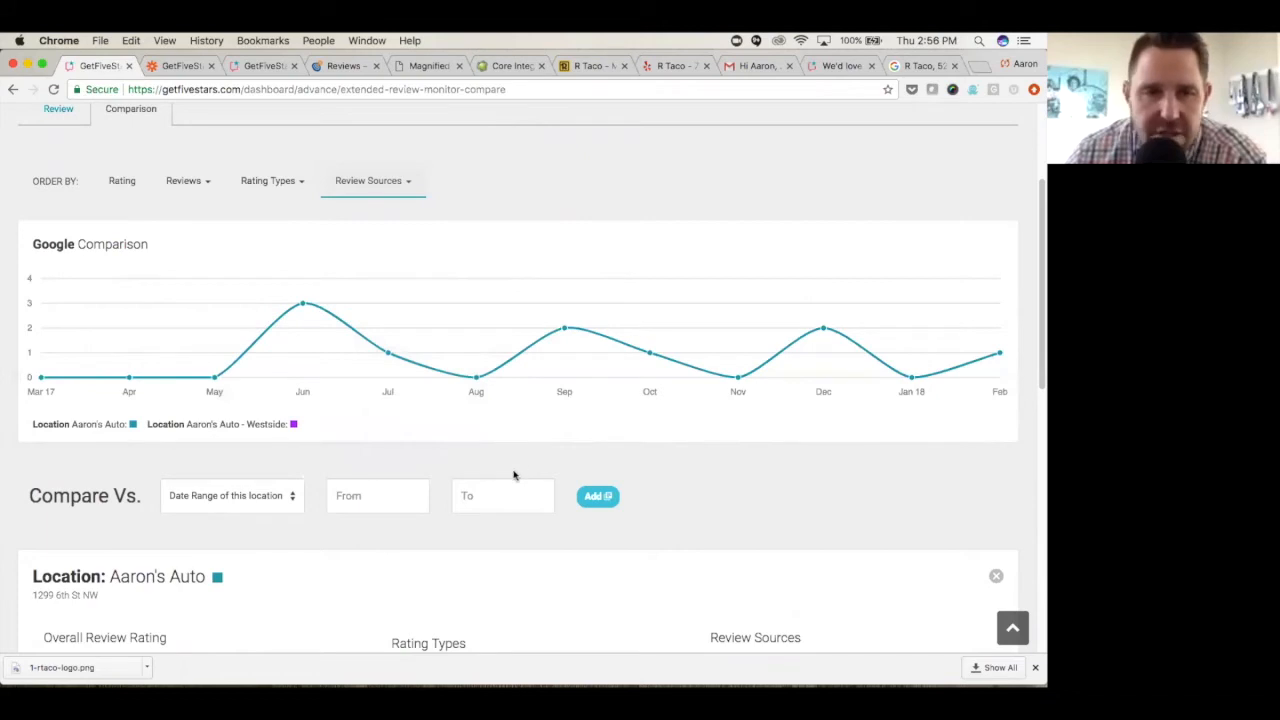
- Add the Brand average of all locations to the review comparison
{"action": "left_click", "coordinate": [293, 498]}
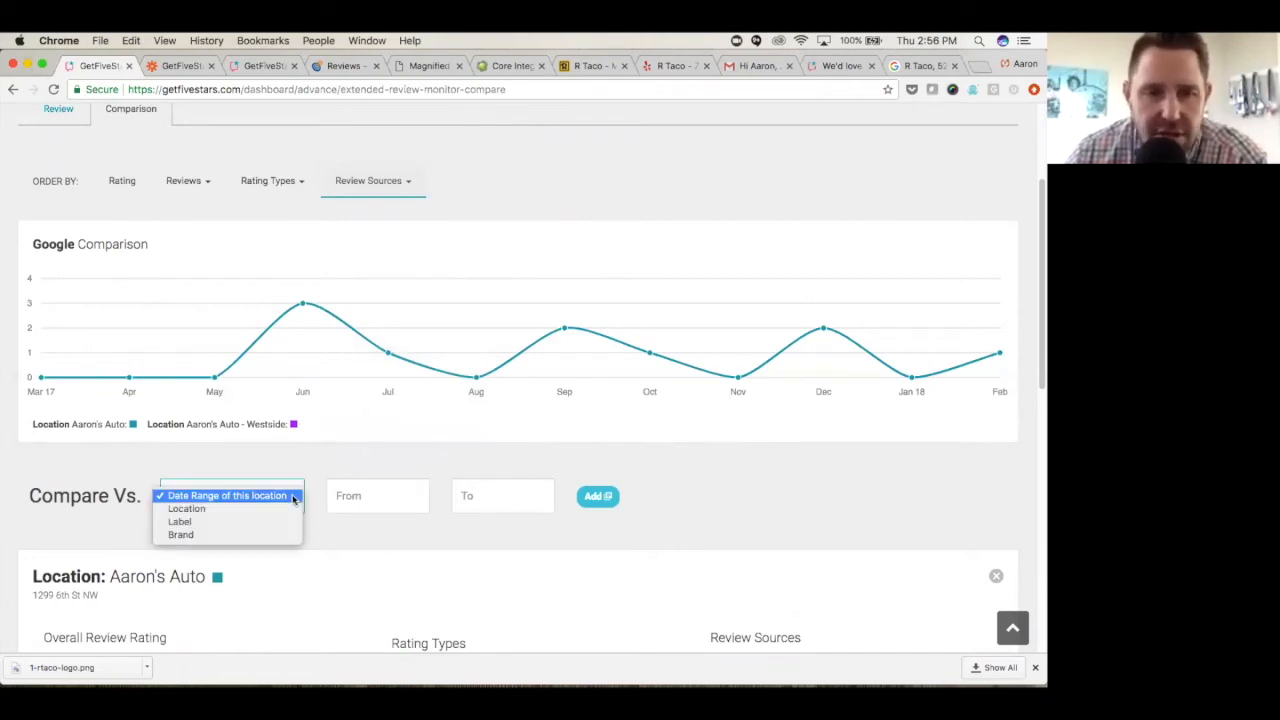
{"action": "left_click", "coordinate": [269, 536]}
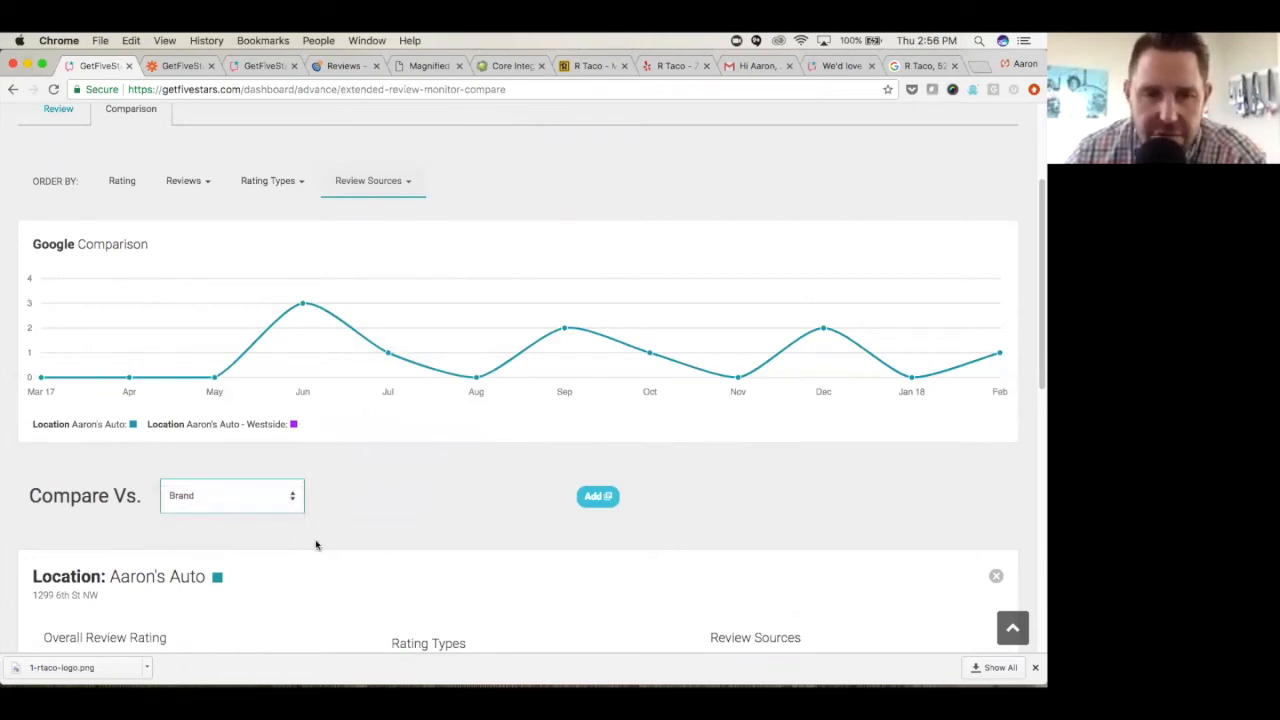
{"action": "left_click", "coordinate": [595, 500]}
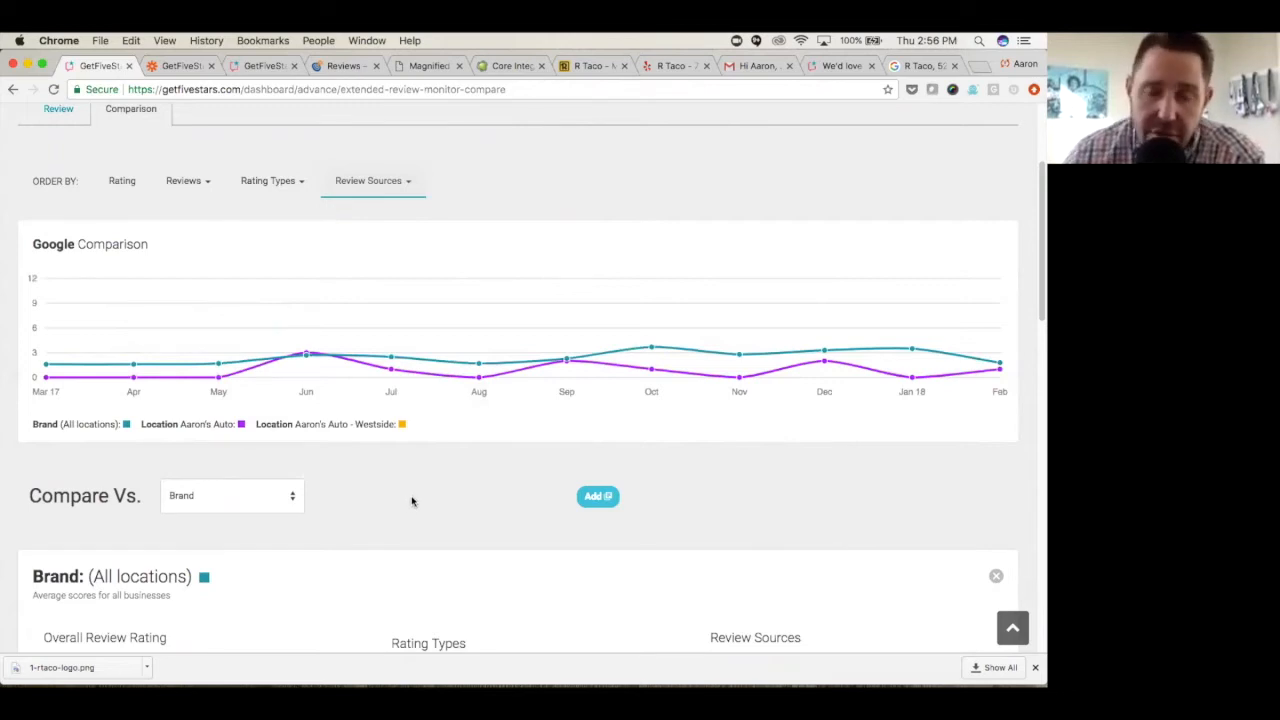
- Examine the Google Comparison chart, the rating type ordering options, and the review summaries of the brand and both Aaron's Auto locations
{"action": "scroll", "coordinate": [429, 503], "scroll_direction": "up", "scroll_amount": 4}
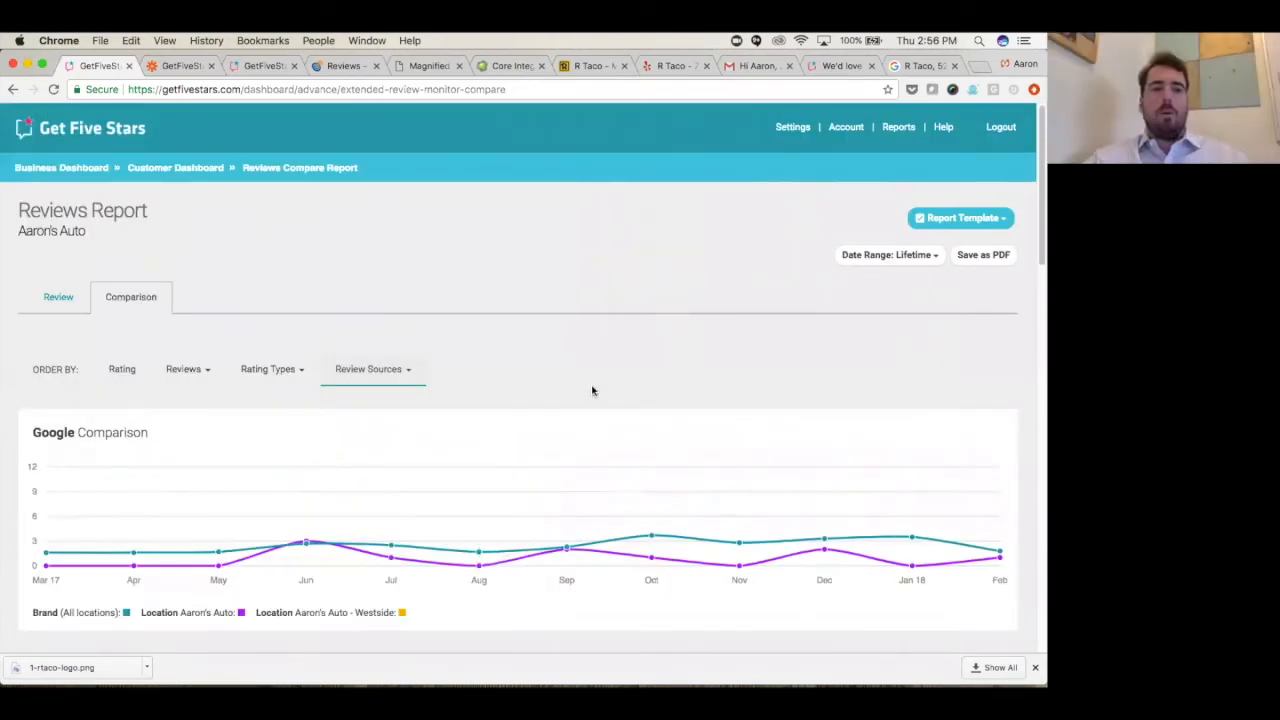
{"action": "scroll", "coordinate": [592, 391], "scroll_direction": "down", "scroll_amount": 10}
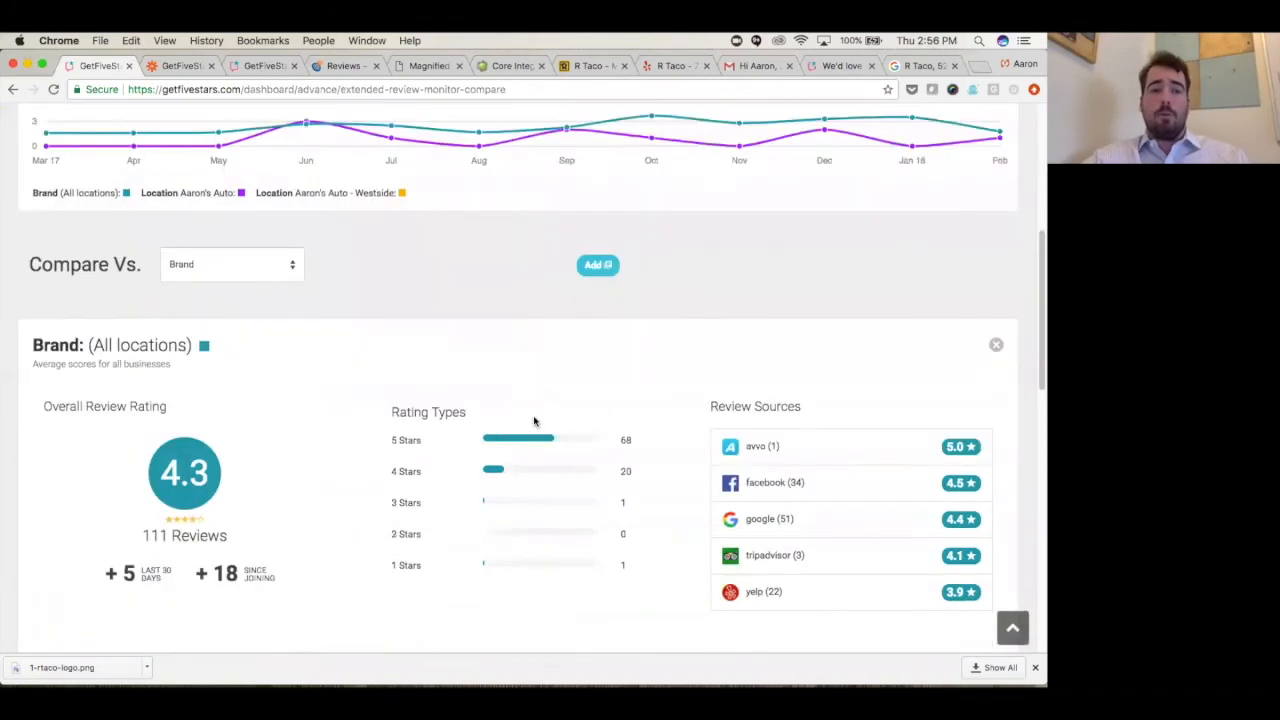
{"action": "scroll", "coordinate": [534, 421], "scroll_direction": "up", "scroll_amount": 10}
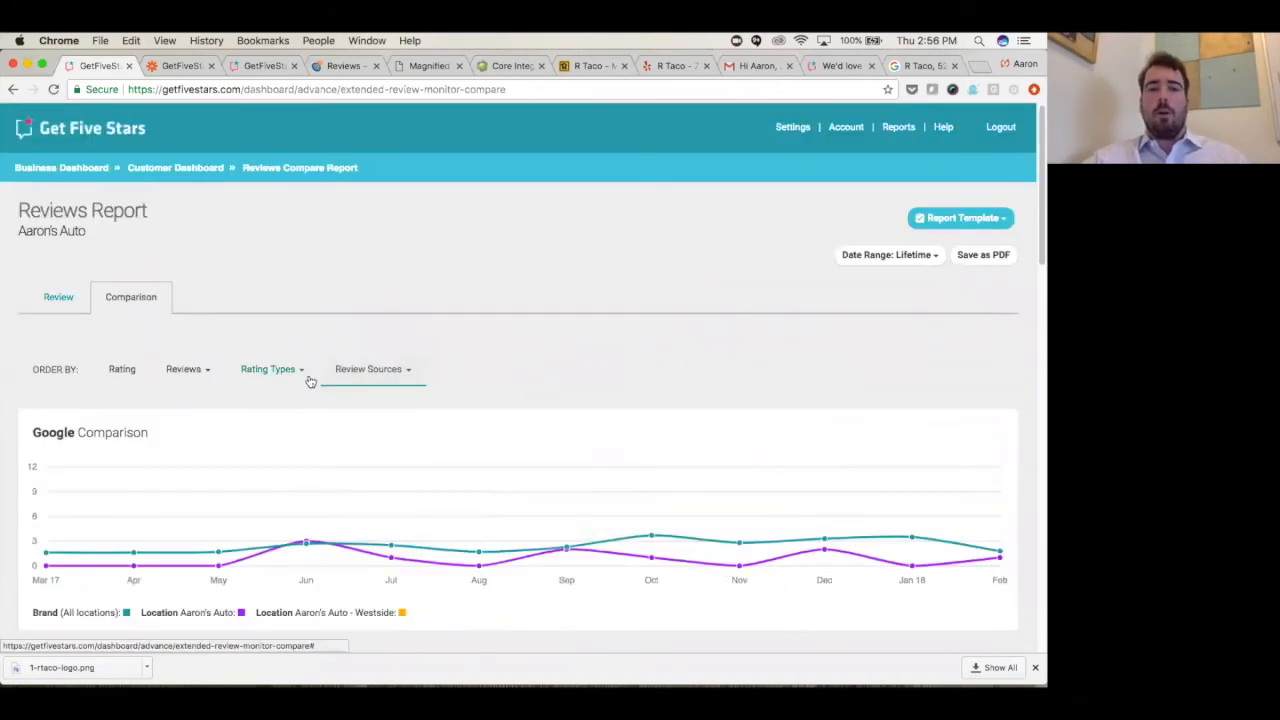
{"action": "left_click", "coordinate": [303, 372]}
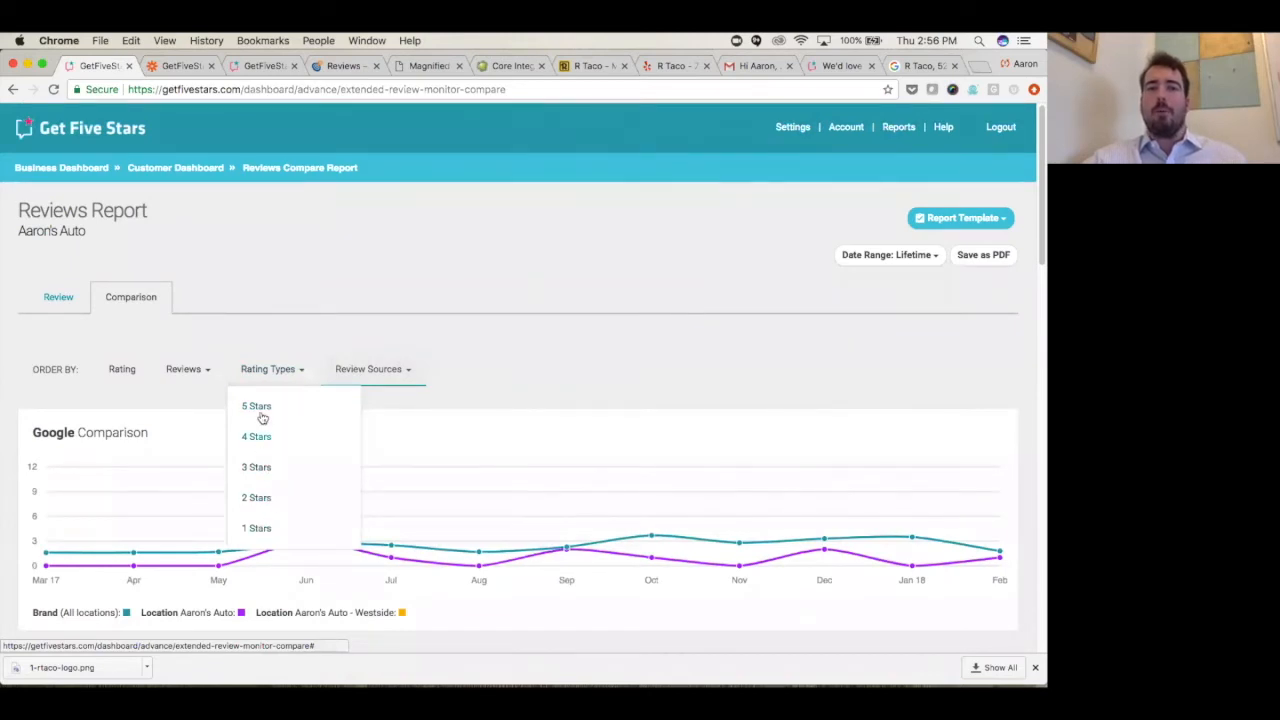
{"action": "left_click", "coordinate": [287, 372]}
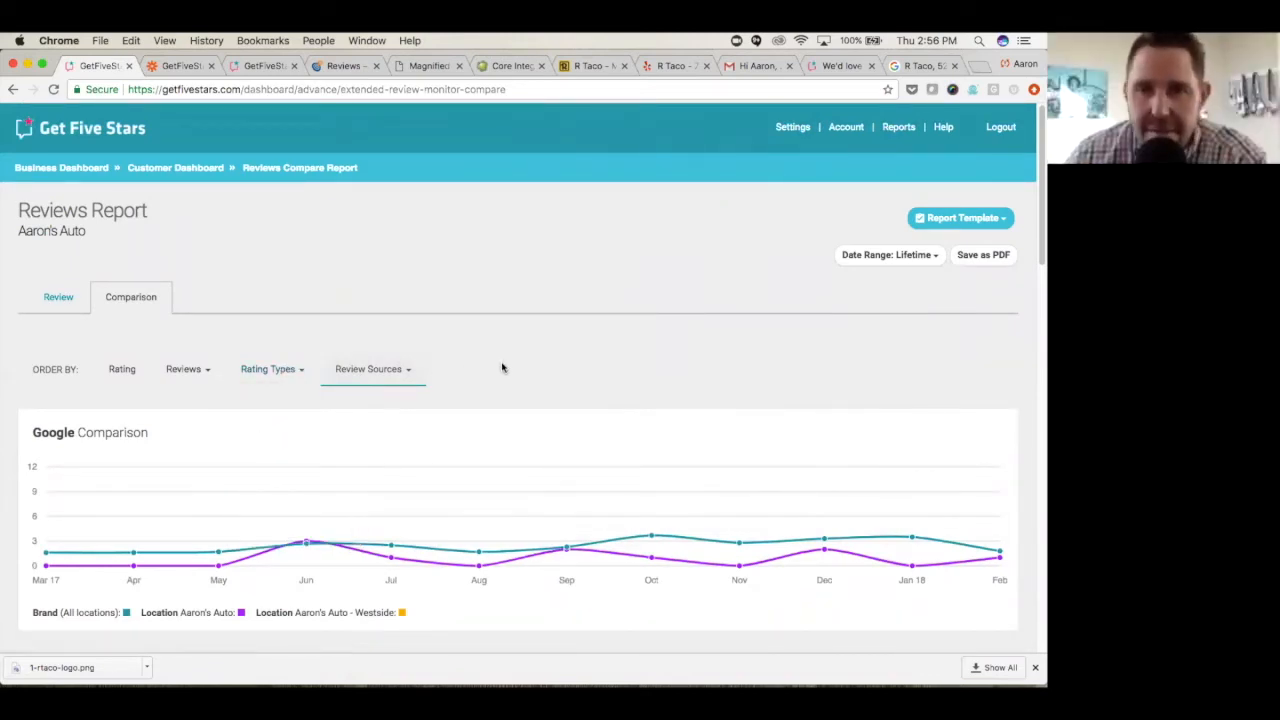
{"action": "scroll", "coordinate": [443, 566], "scroll_direction": "down", "scroll_amount": 5}
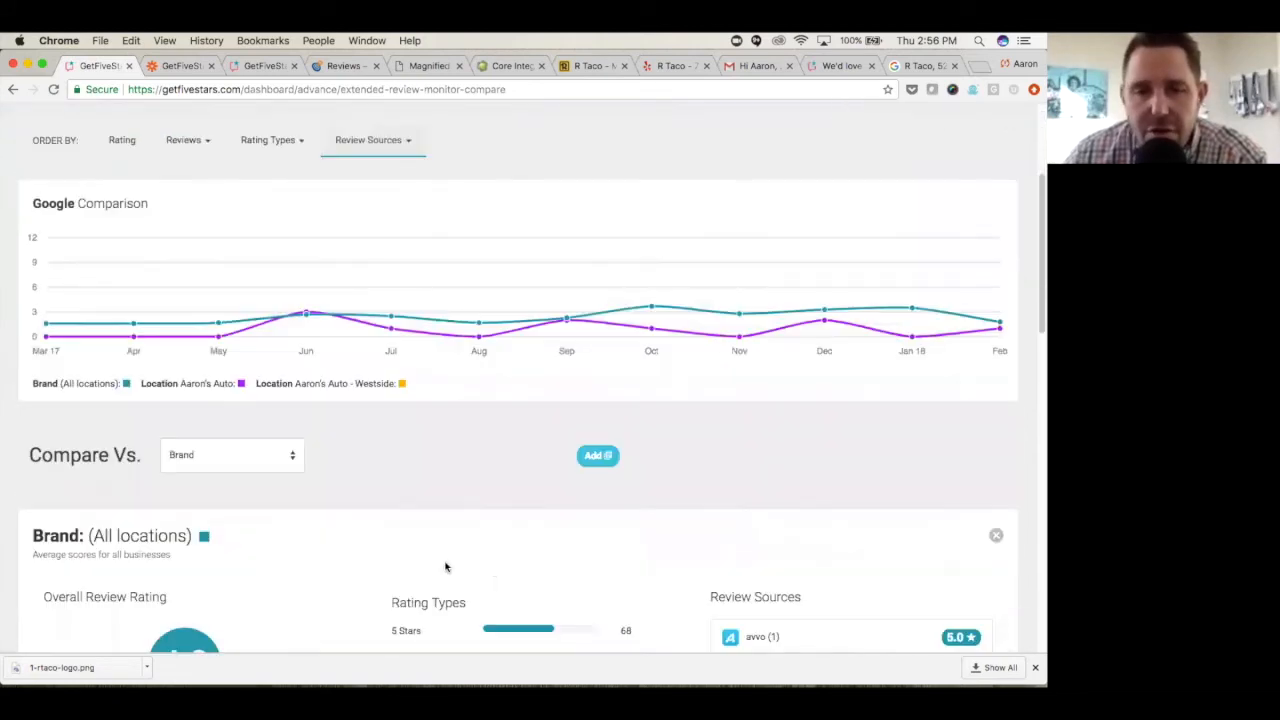
{"action": "scroll", "coordinate": [486, 549], "scroll_direction": "down", "scroll_amount": 10}
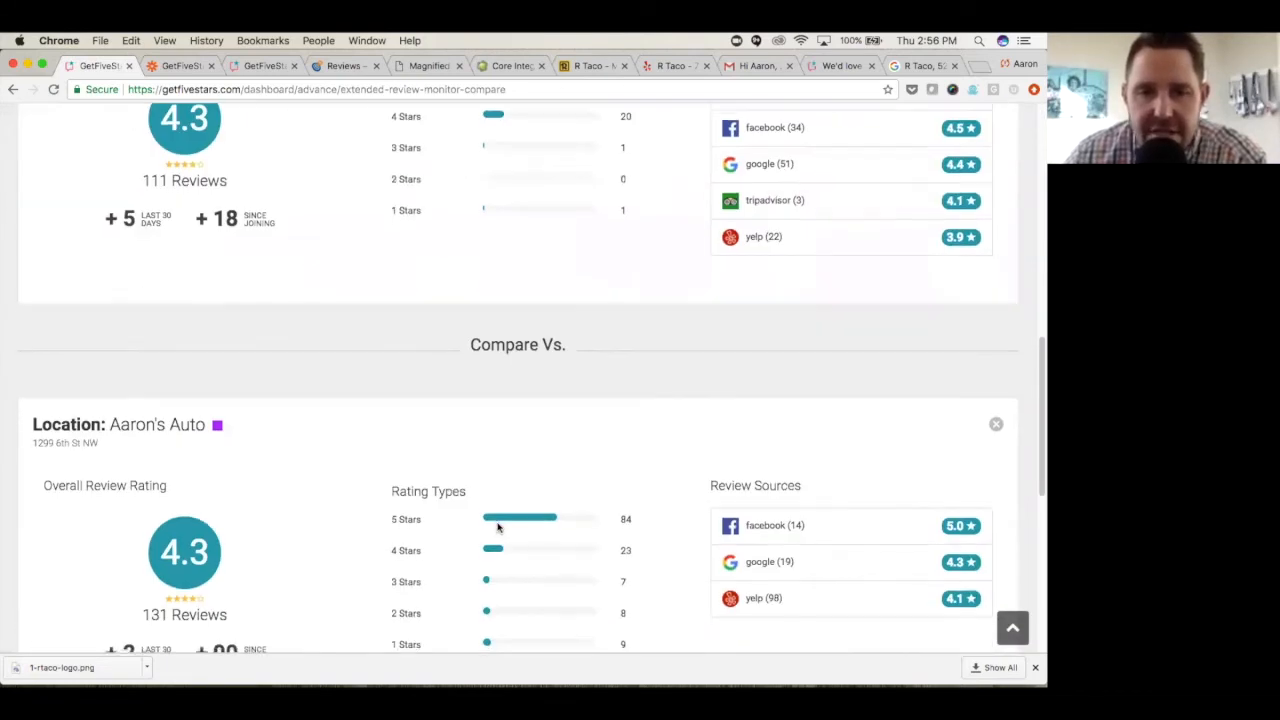
{"action": "scroll", "coordinate": [498, 528], "scroll_direction": "down", "scroll_amount": 4}
{"action": "scroll", "coordinate": [498, 528], "scroll_direction": "up", "scroll_amount": 1}
{"action": "scroll", "coordinate": [498, 528], "scroll_direction": "down", "scroll_amount": 5}
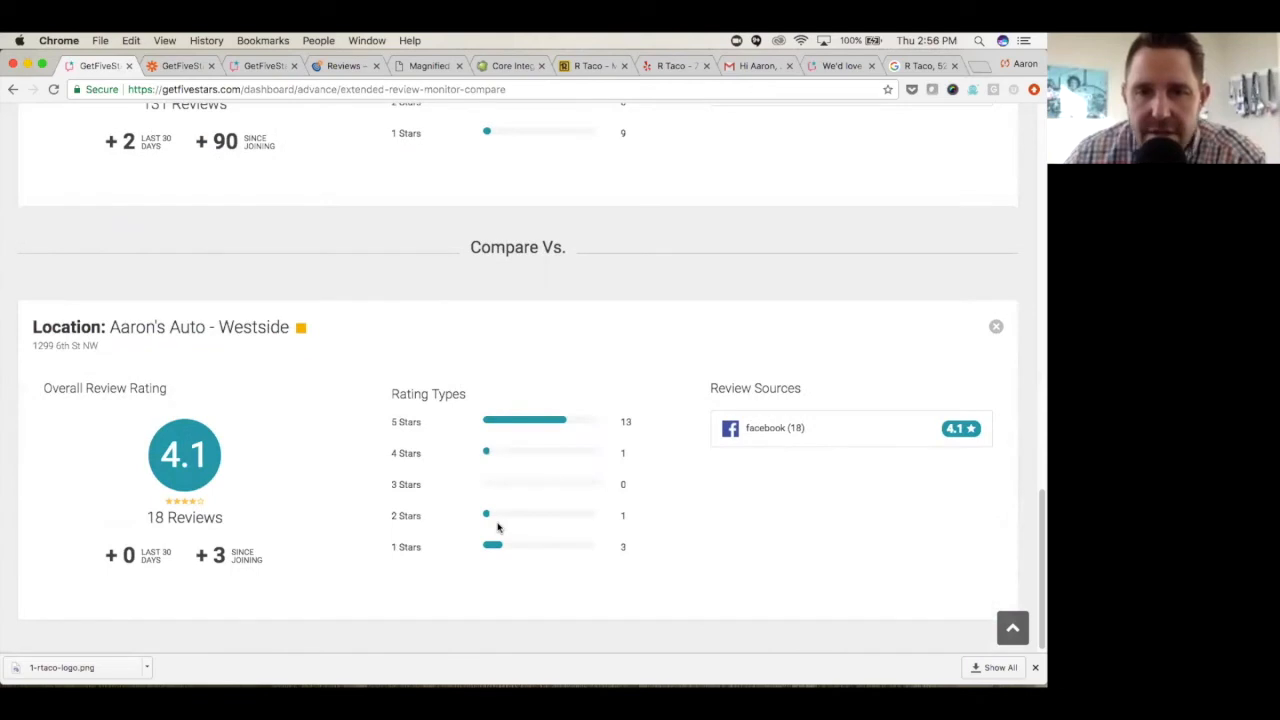
- View the report template options, including the new template name field and the saved templates
{"action": "scroll", "coordinate": [498, 528], "scroll_direction": "up", "scroll_amount": 20}
{"action": "left_click", "coordinate": [990, 219]}
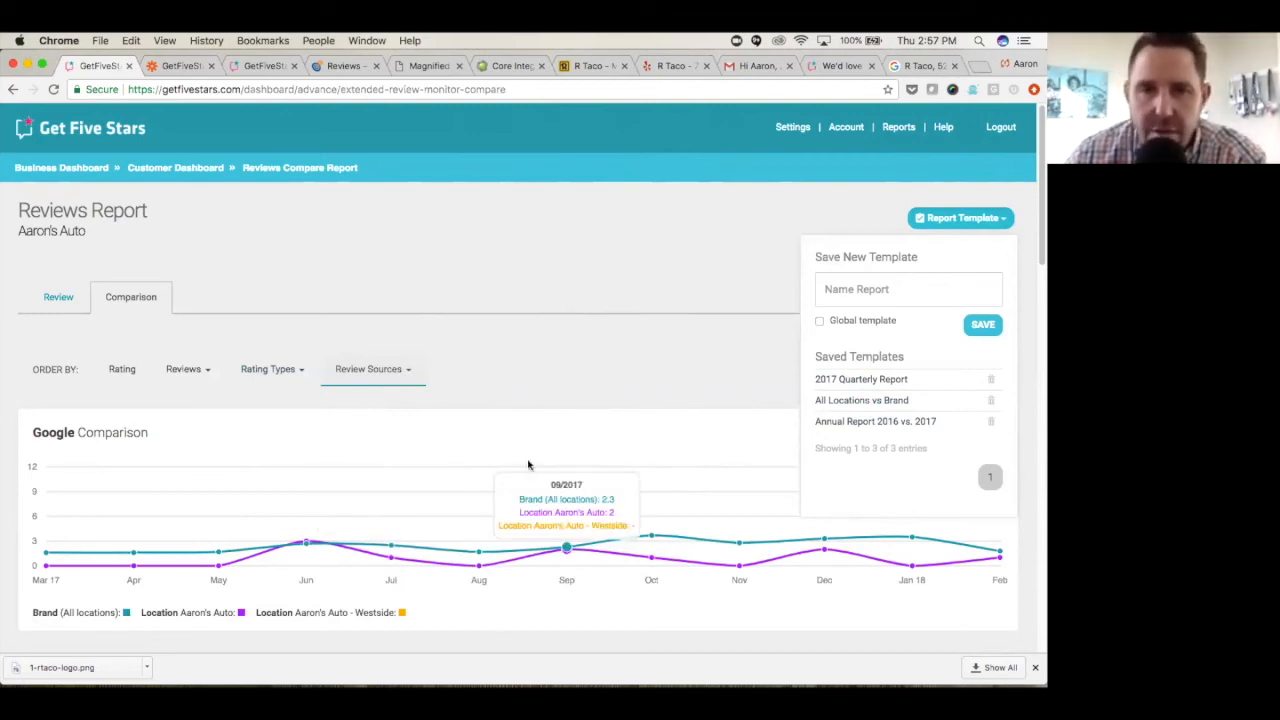
{"action": "left_click", "coordinate": [847, 291]}
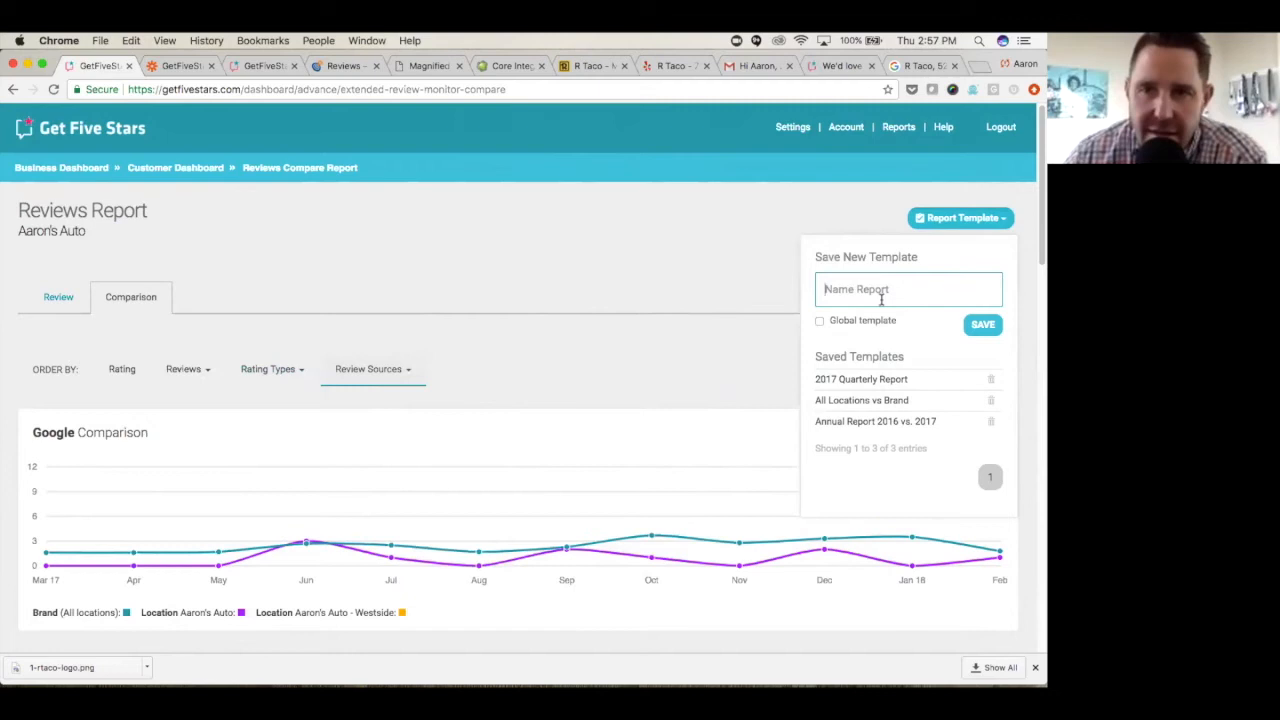
{"action": "left_click", "coordinate": [812, 215]}
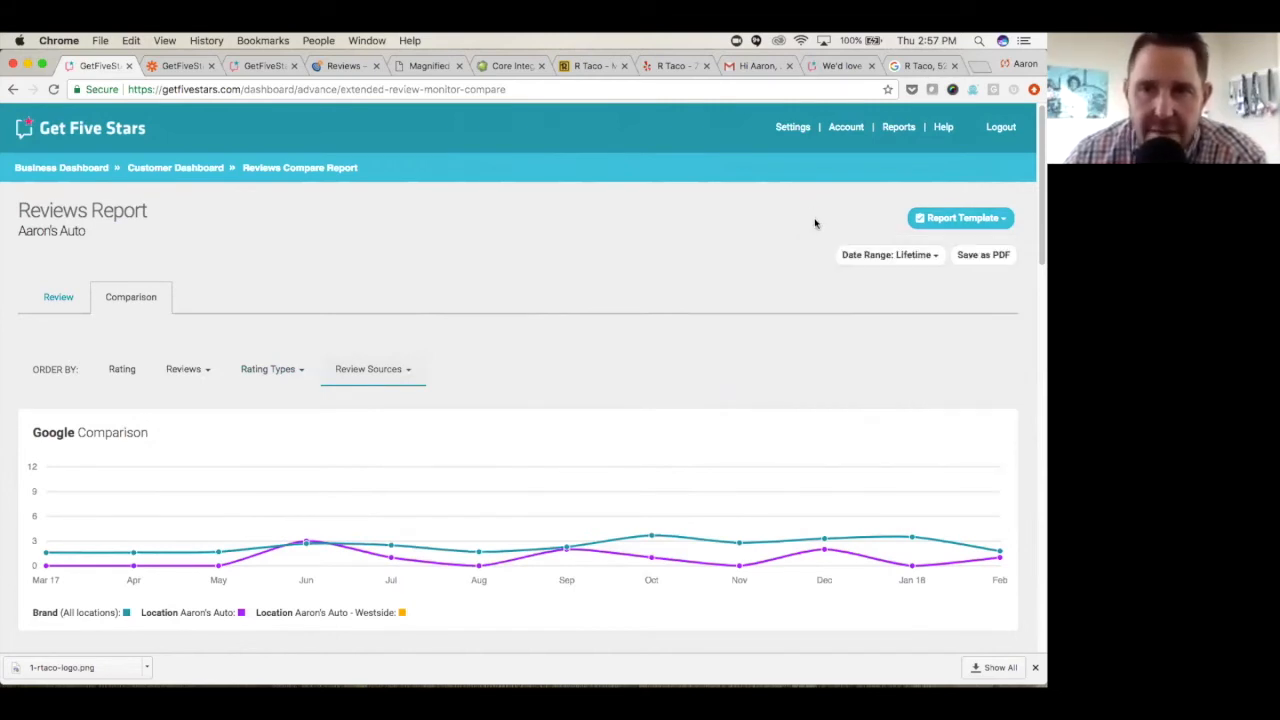
- Open the Q&A Report for Aaron's Auto
{"action": "left_click", "coordinate": [897, 128]}
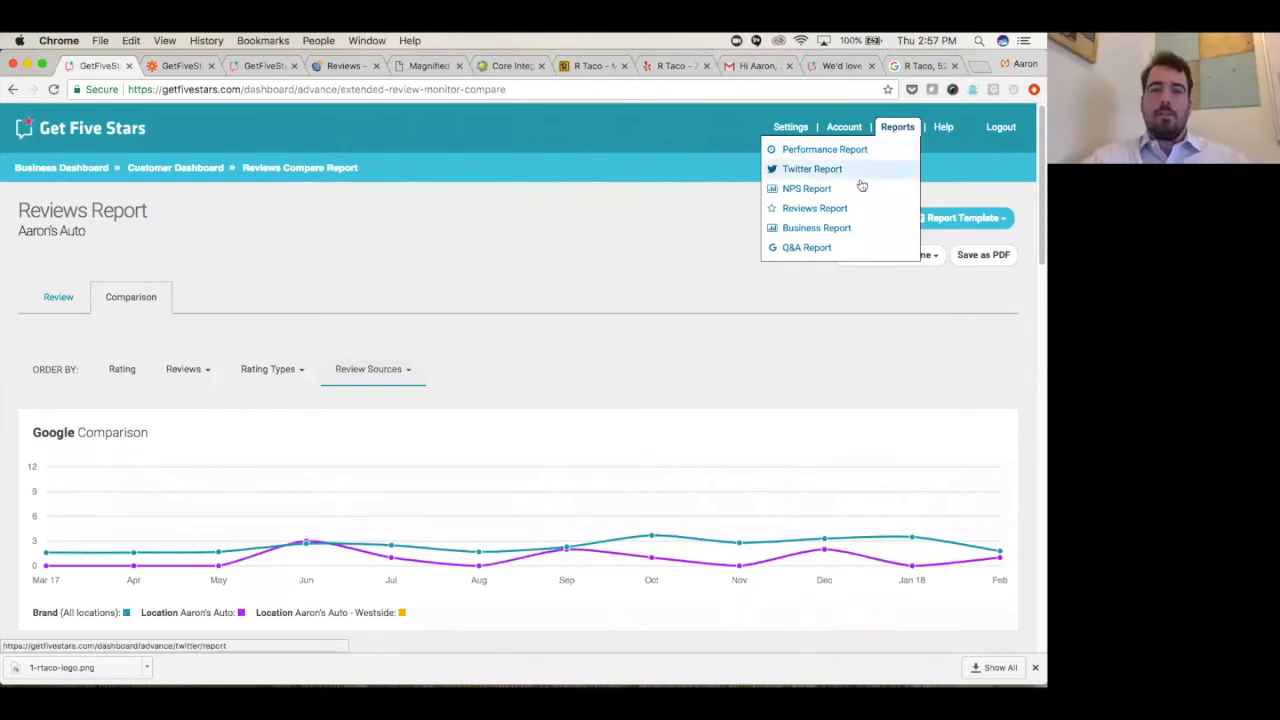
{"action": "left_click", "coordinate": [817, 249]}
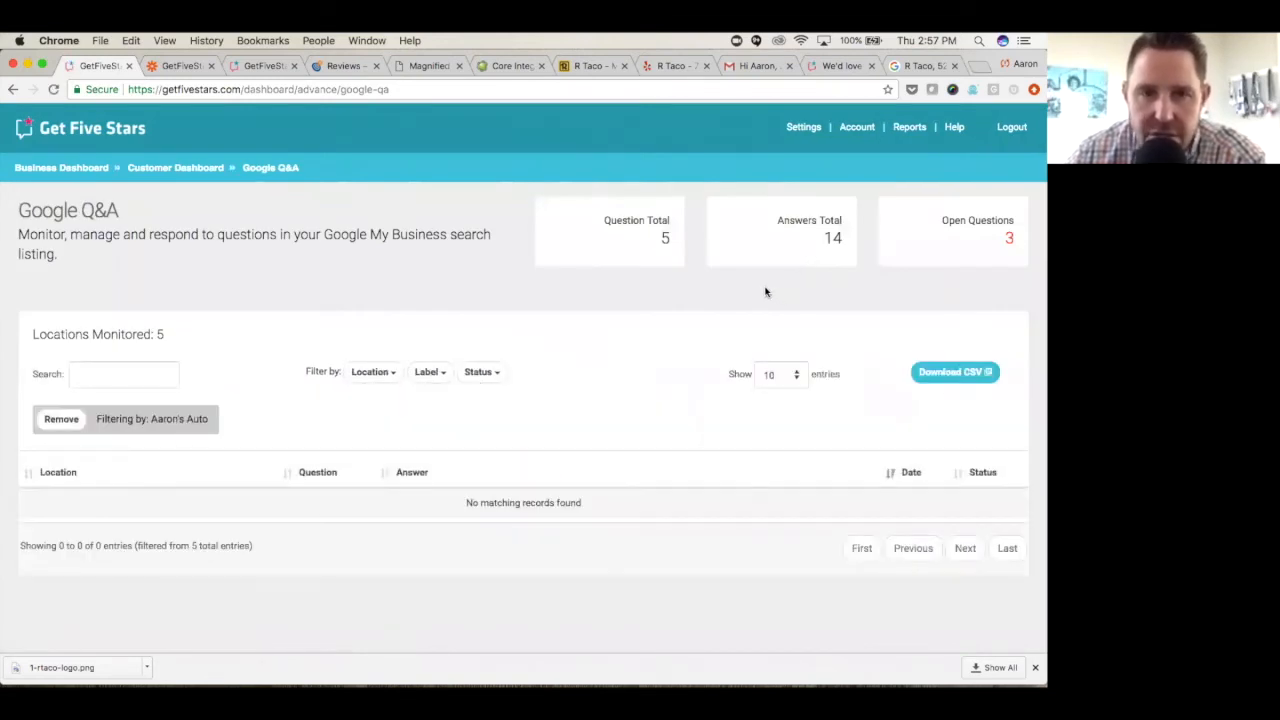
- Return to the Business Dashboard and open the customer dashboard of House of Lo
{"action": "left_click", "coordinate": [75, 170]}
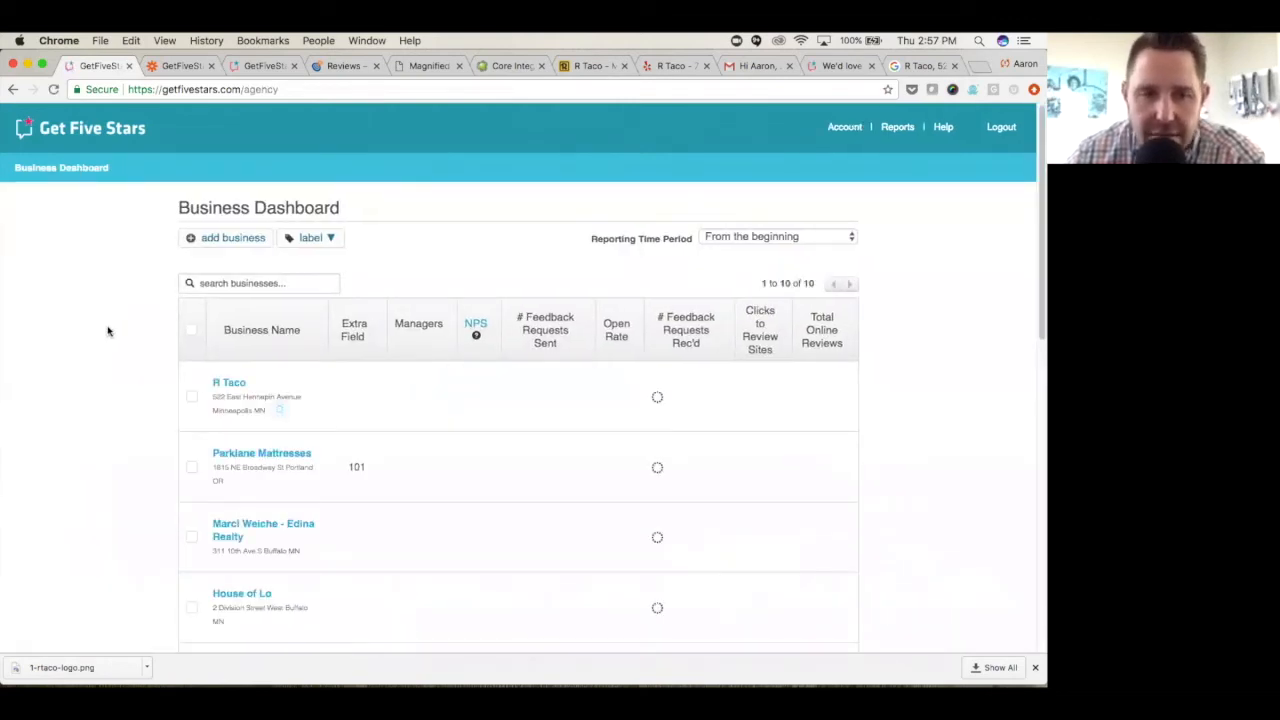
{"action": "scroll", "coordinate": [108, 331], "scroll_direction": "down", "scroll_amount": 3}
{"action": "scroll", "coordinate": [108, 331], "scroll_direction": "down", "scroll_amount": 1}
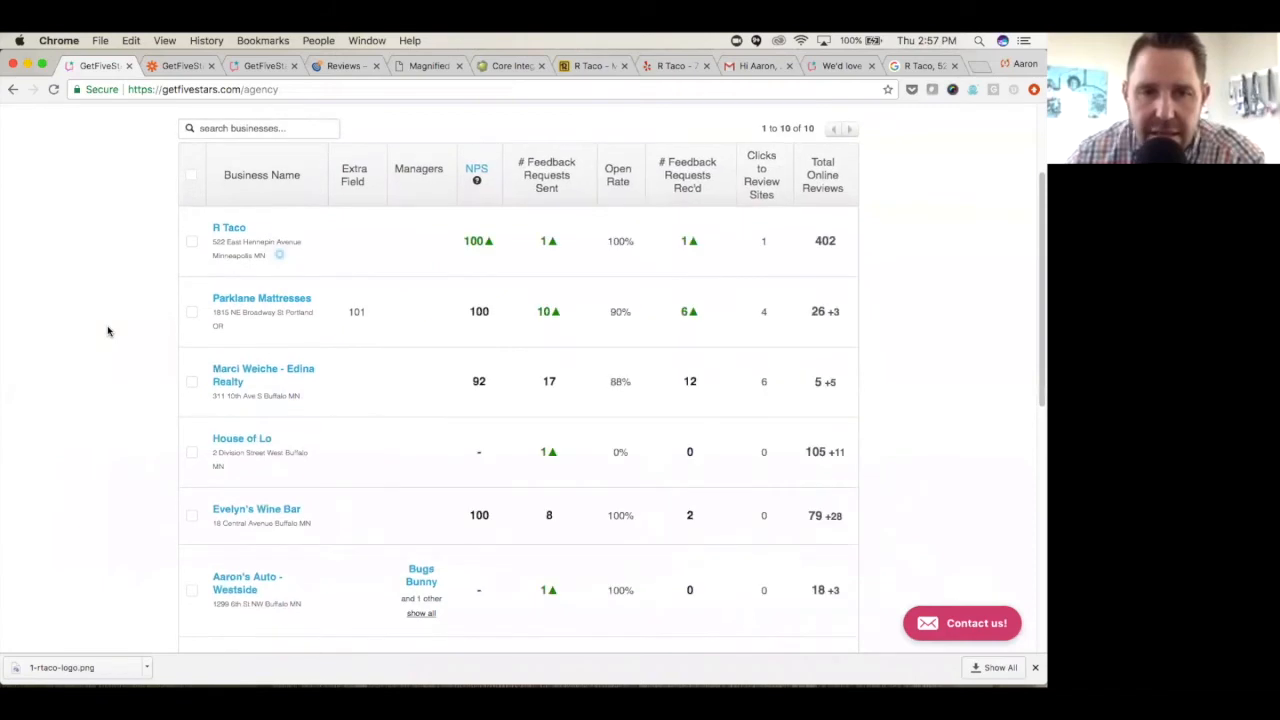
{"action": "left_click", "coordinate": [250, 437]}
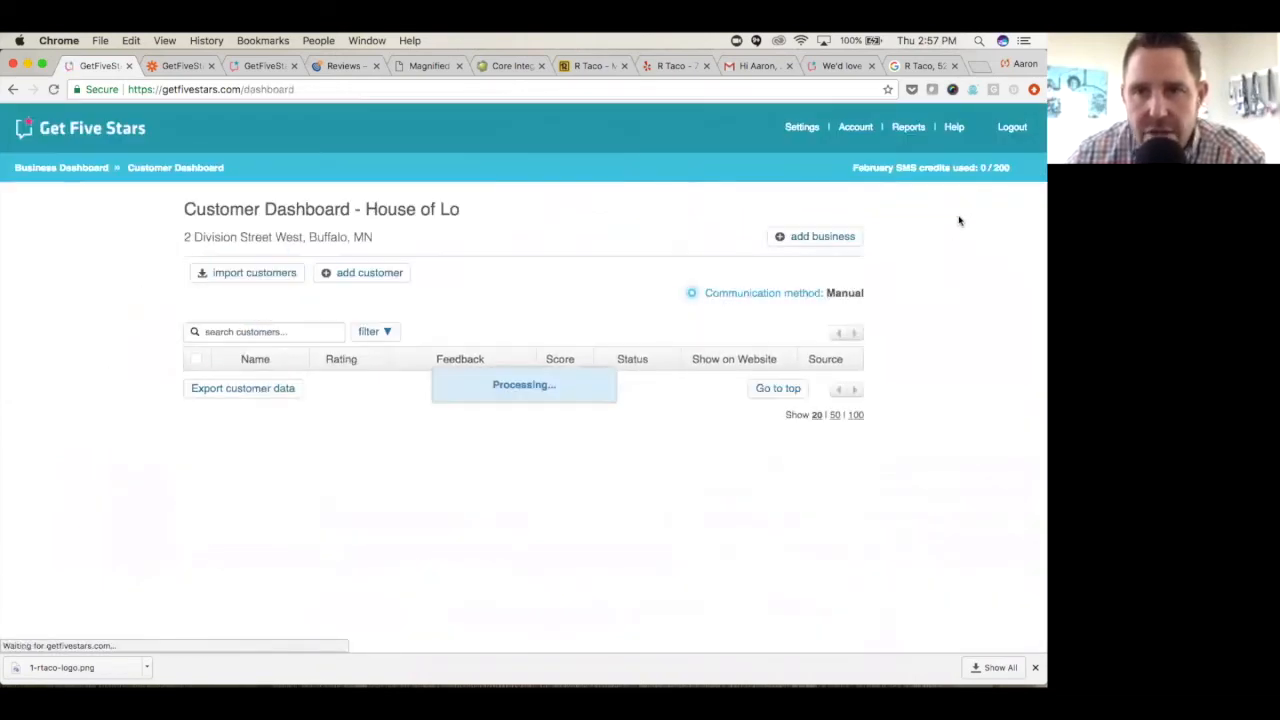
- Search Google for "moa mn" in a new browser tab
{"action": "left_click", "coordinate": [980, 67]}
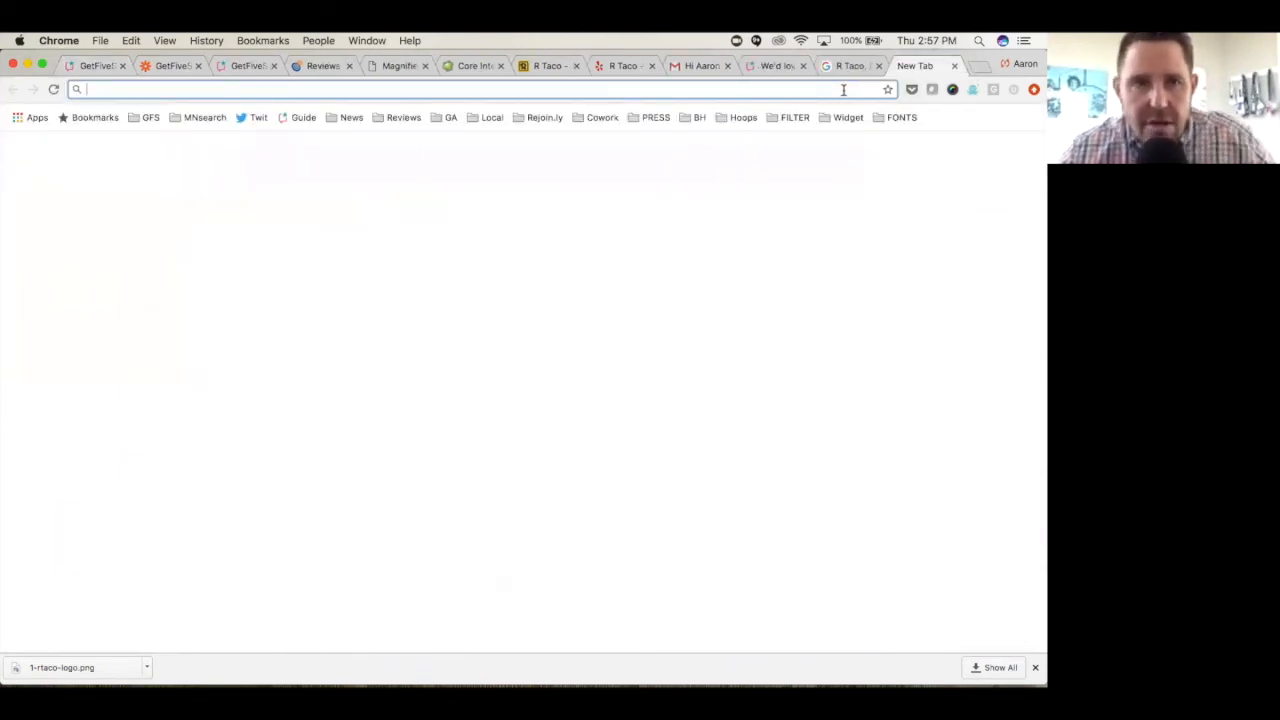
{"action": "type", "text": "moa"}
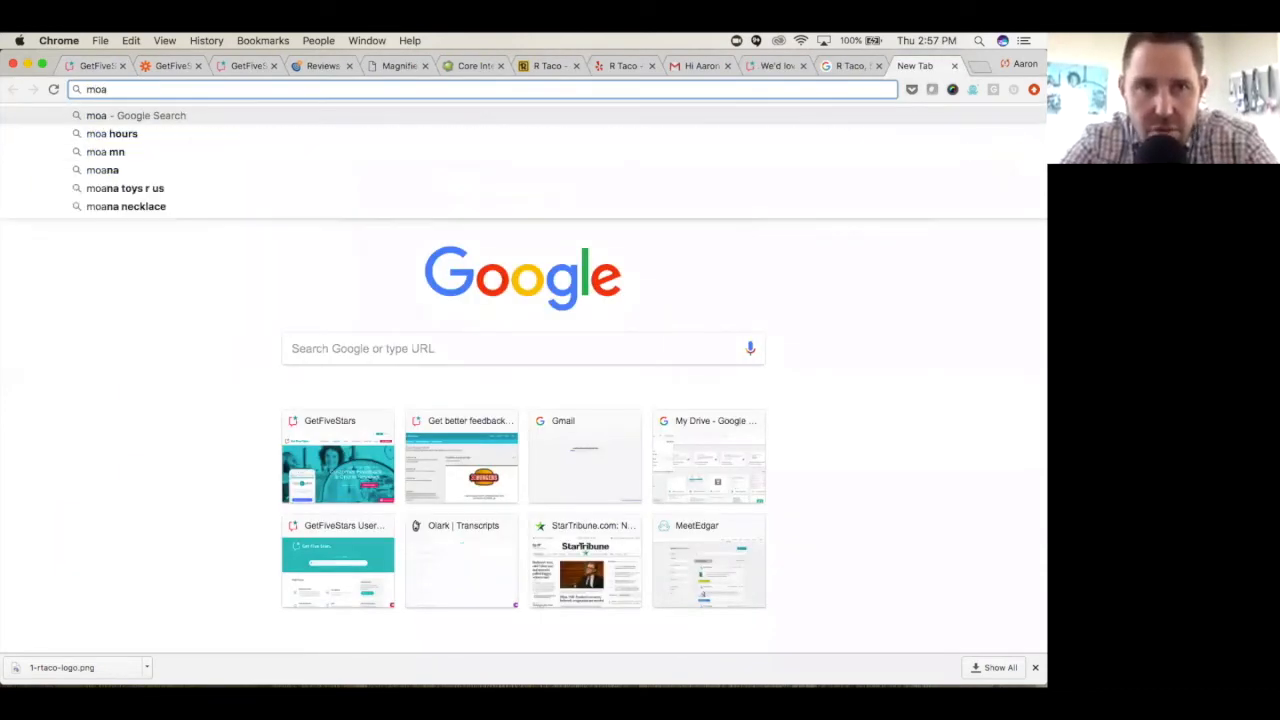
{"action": "type", "text": " mn"}
{"action": "key", "text": "Return"}
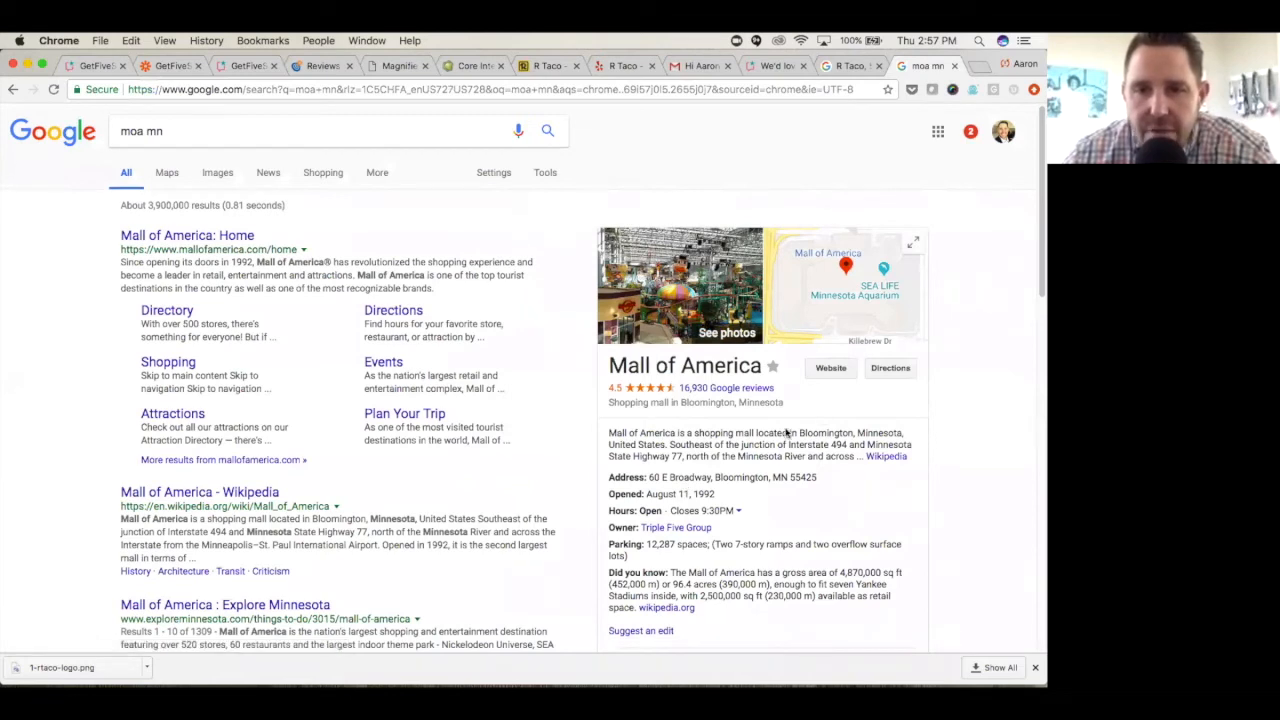
- Open the full list of questions in the Questions & answers section of the Mall of America listing
{"action": "scroll", "coordinate": [789, 381], "scroll_direction": "down", "scroll_amount": 1}
{"action": "scroll", "coordinate": [789, 381], "scroll_direction": "down", "scroll_amount": 3}
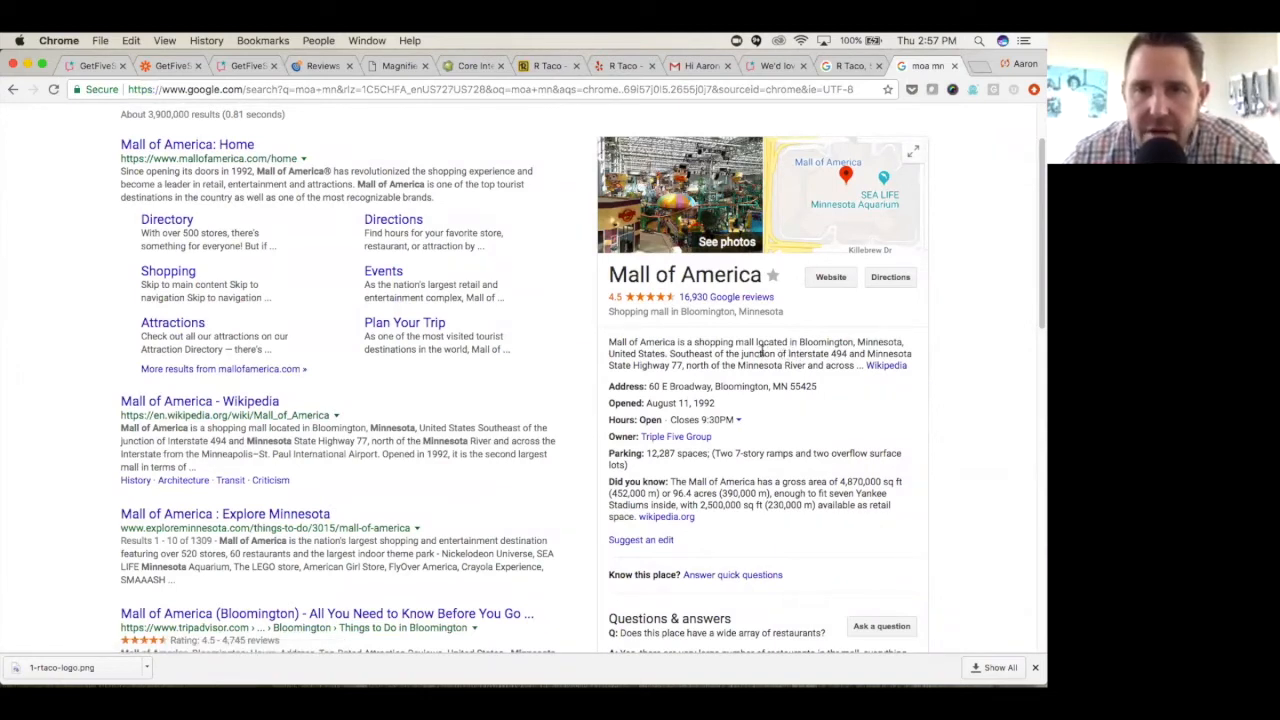
{"action": "scroll", "coordinate": [760, 350], "scroll_direction": "down", "scroll_amount": 5}
{"action": "scroll", "coordinate": [764, 443], "scroll_direction": "down", "scroll_amount": 2}
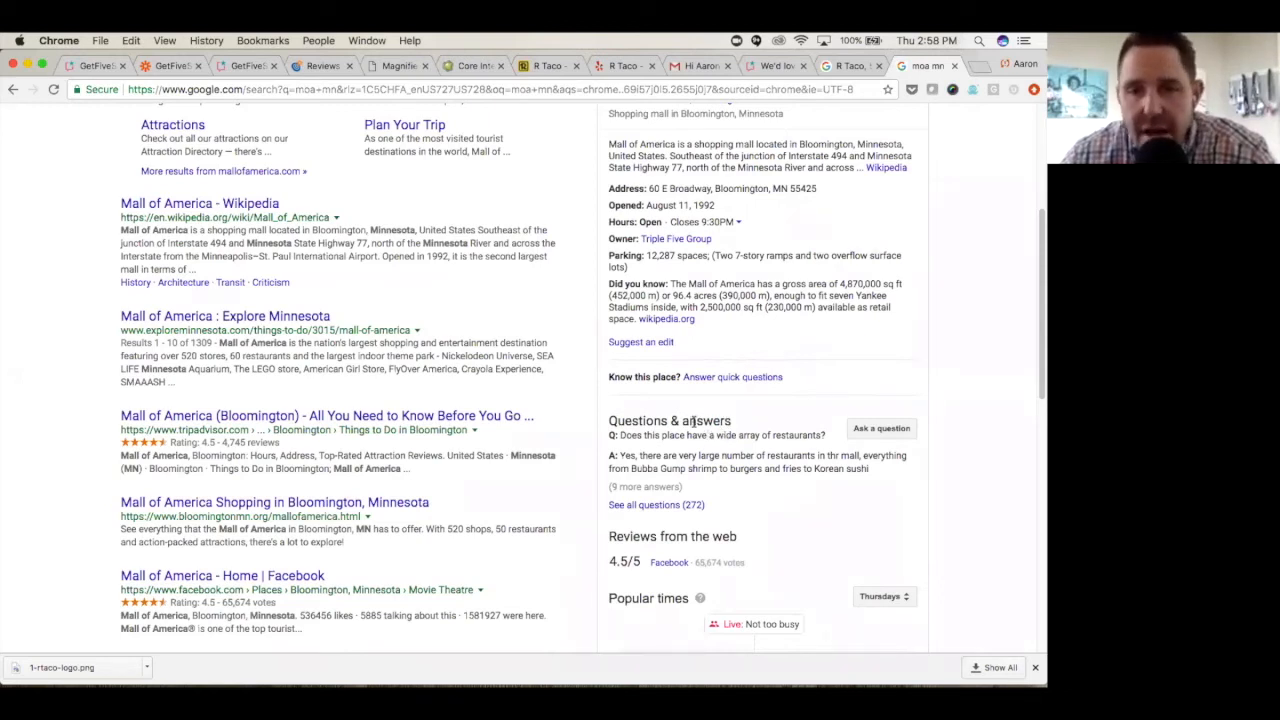
{"action": "left_click", "coordinate": [669, 508]}
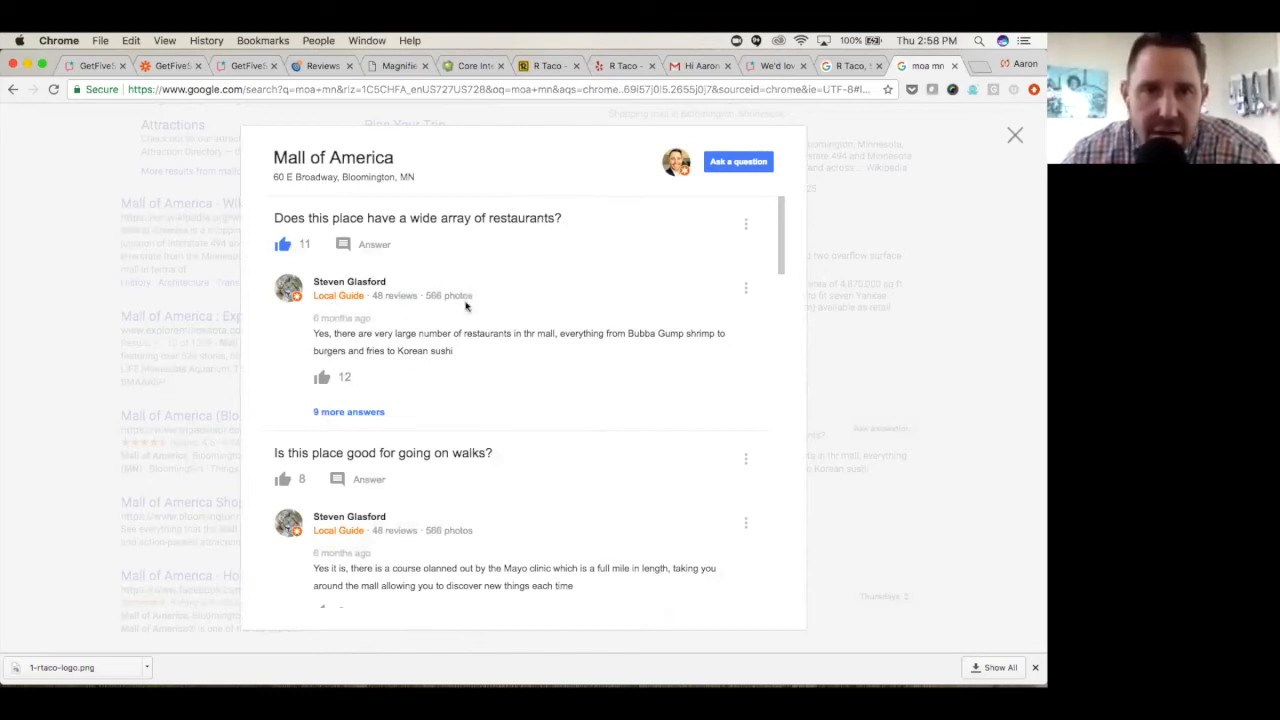
- Expand all answers to the question about a wide array of restaurants and read through them
{"action": "left_click", "coordinate": [362, 413]}
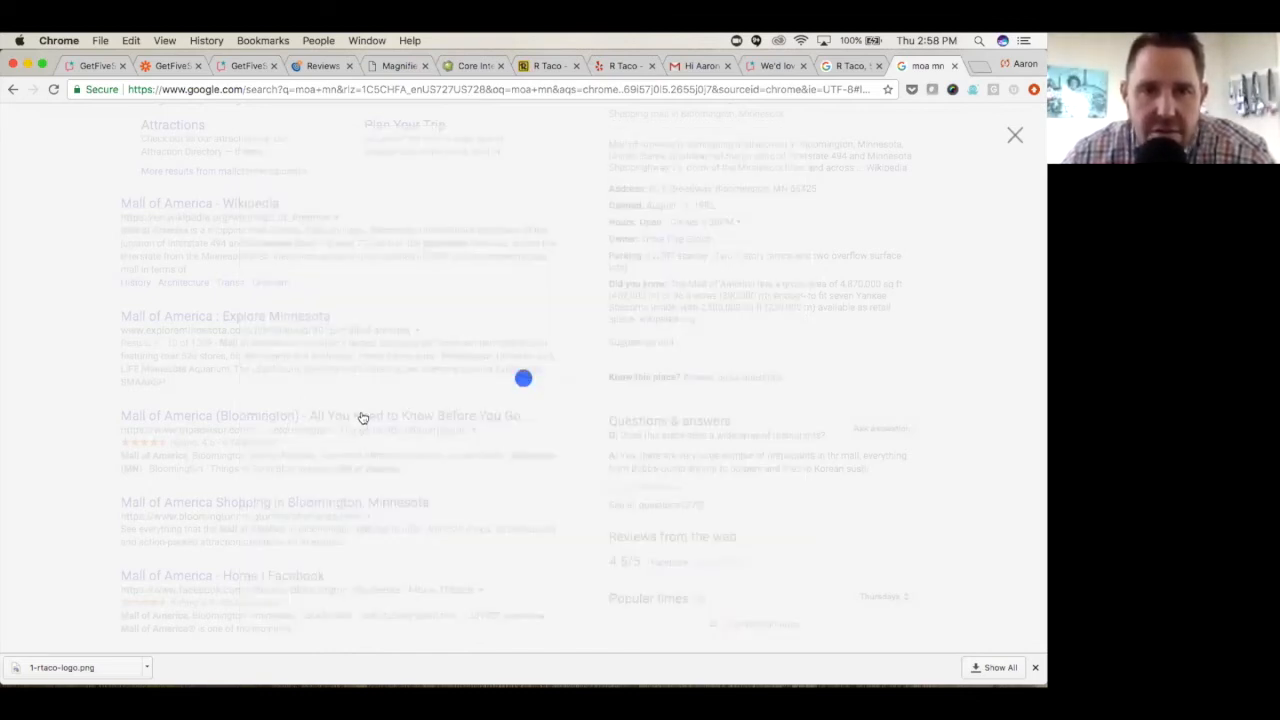
{"action": "scroll", "coordinate": [395, 482], "scroll_direction": "down", "scroll_amount": 1}
{"action": "scroll", "coordinate": [398, 485], "scroll_direction": "down", "scroll_amount": 3}
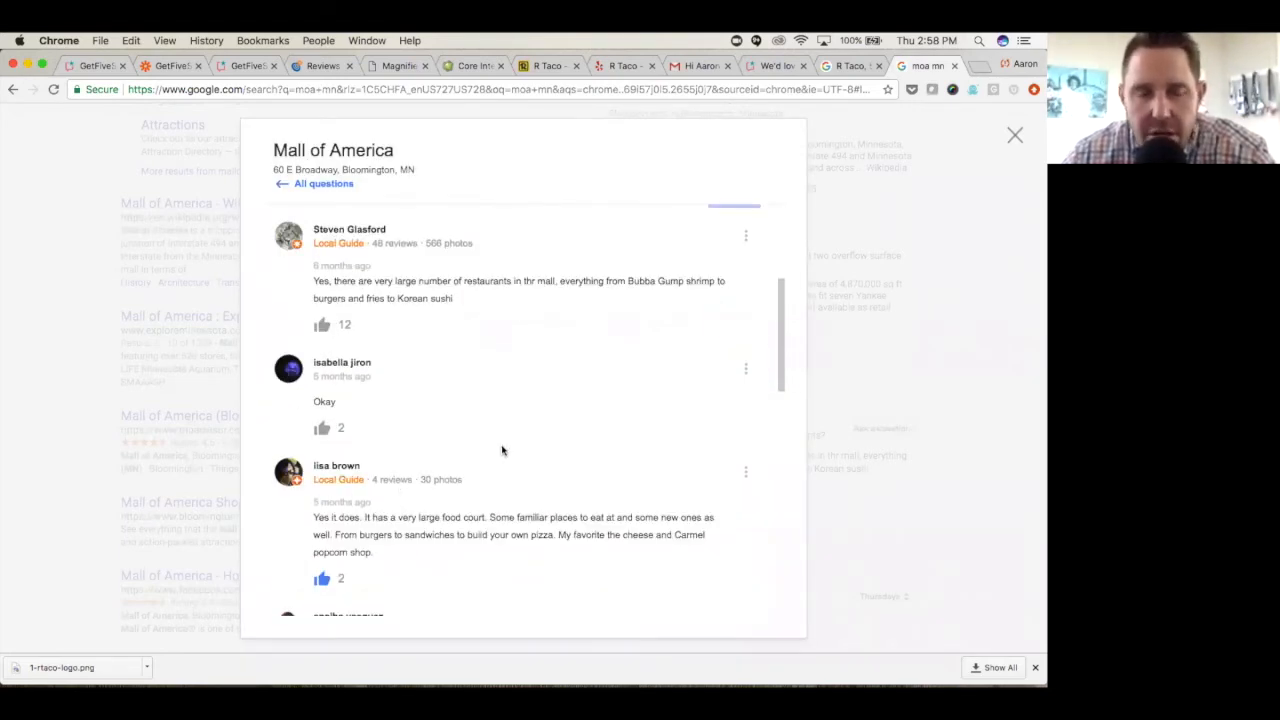
{"action": "scroll", "coordinate": [502, 450], "scroll_direction": "up", "scroll_amount": 2}
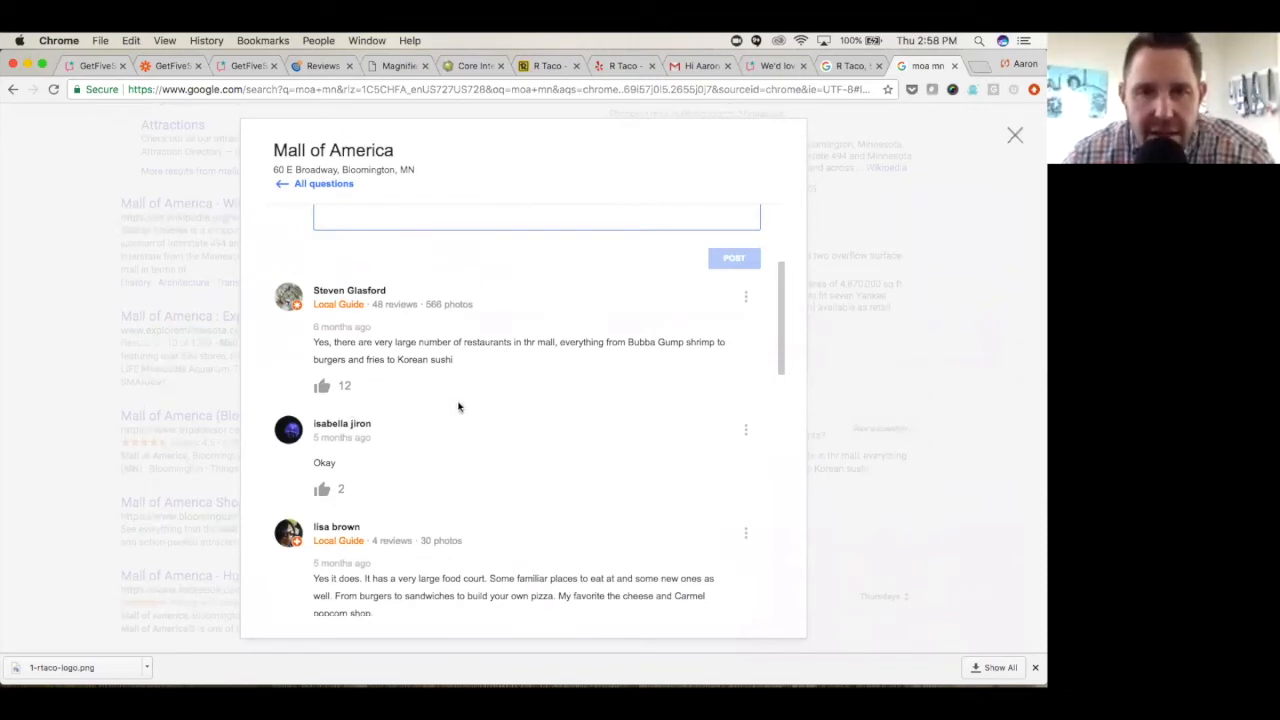
{"action": "scroll", "coordinate": [439, 408], "scroll_direction": "down", "scroll_amount": 2}
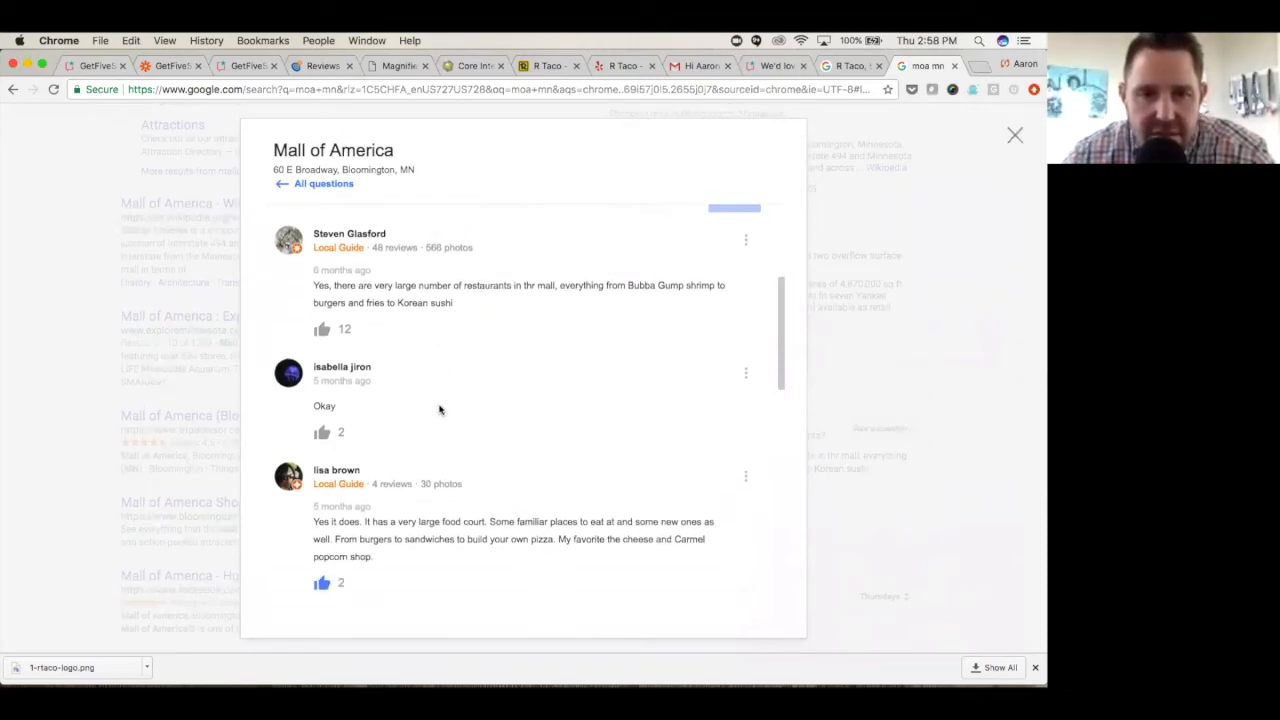
- Upvote the first answer, which mentions Bubba Gump shrimp, burgers and Korean sushi
{"action": "scroll", "coordinate": [430, 412], "scroll_direction": "up", "scroll_amount": 3}
{"action": "left_click", "coordinate": [321, 441]}
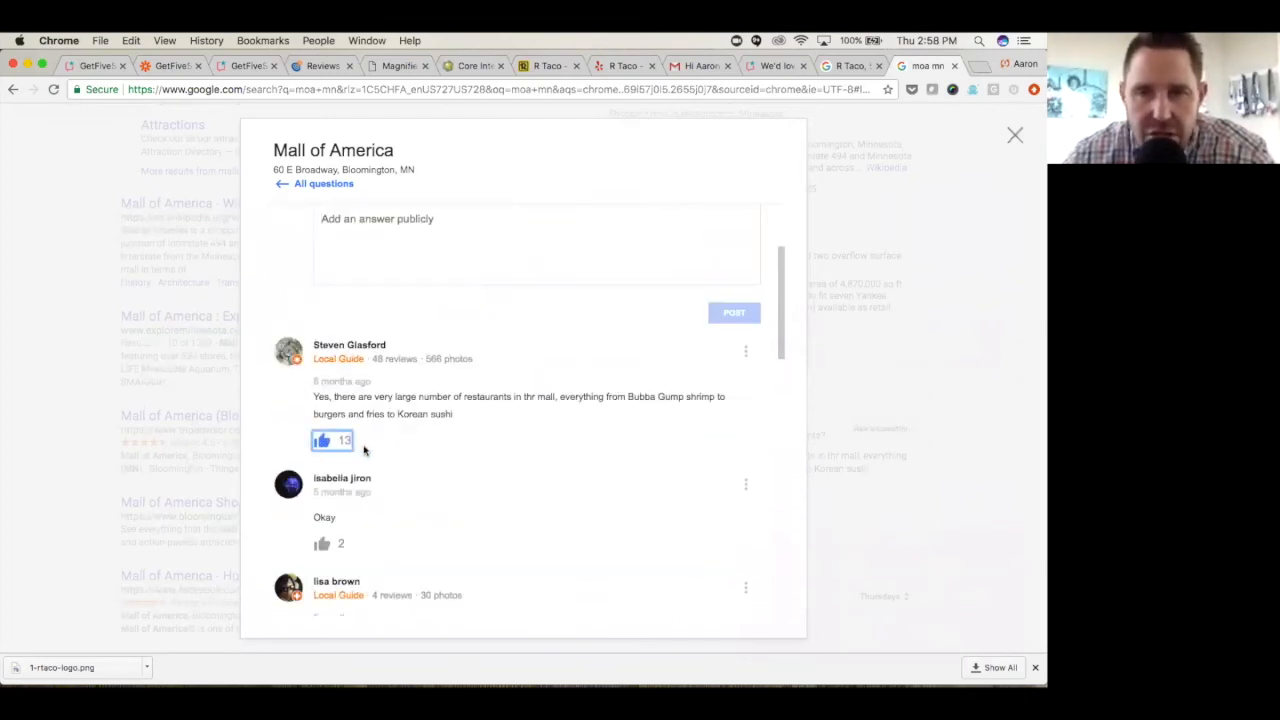
{"action": "scroll", "coordinate": [372, 455], "scroll_direction": "up", "scroll_amount": 2}
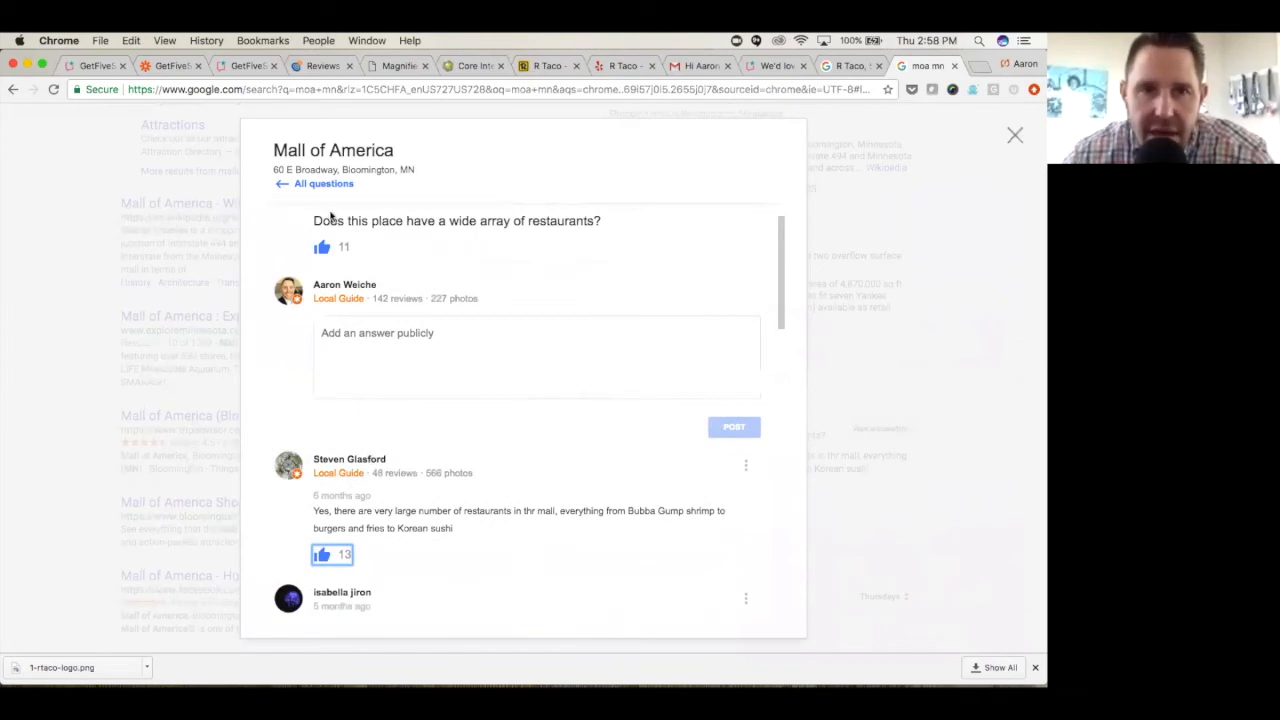
- Close the Mall of America questions list and review the Questions & answers section of the listing
{"action": "scroll", "coordinate": [472, 243], "scroll_direction": "up", "scroll_amount": 1}
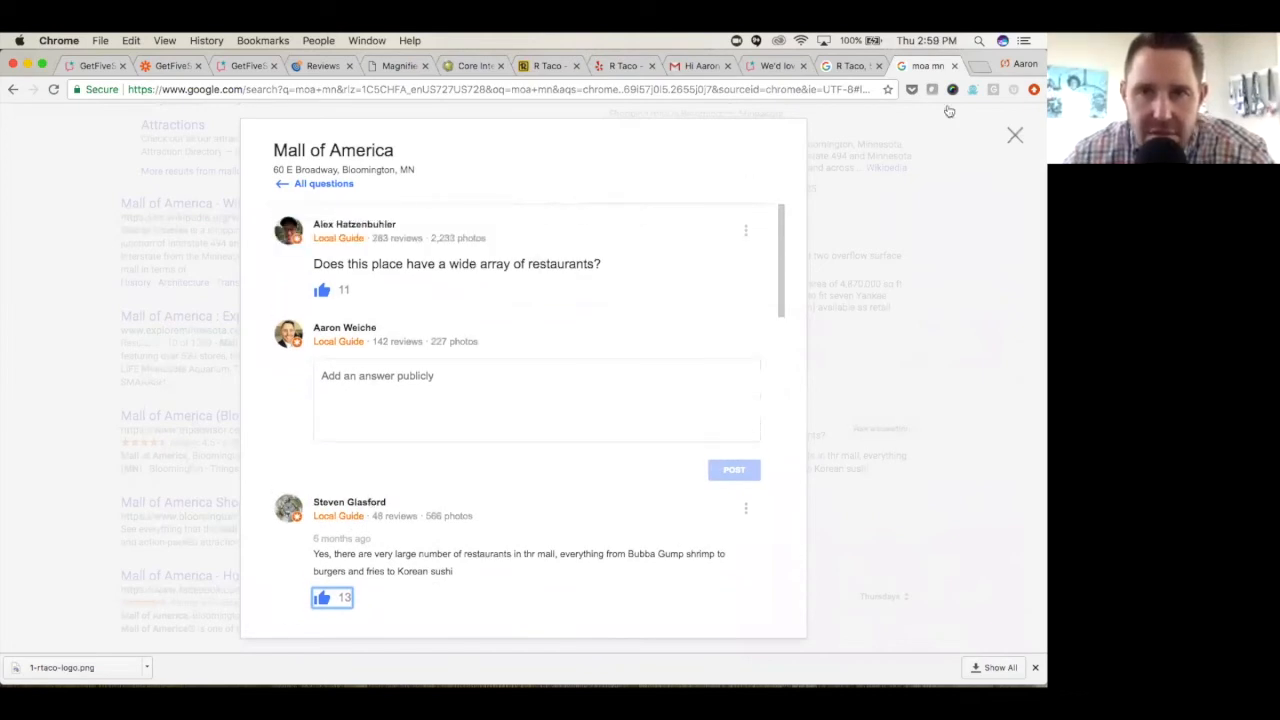
{"action": "left_click", "coordinate": [1014, 135]}
{"action": "scroll", "coordinate": [830, 408], "scroll_direction": "down", "scroll_amount": 5}
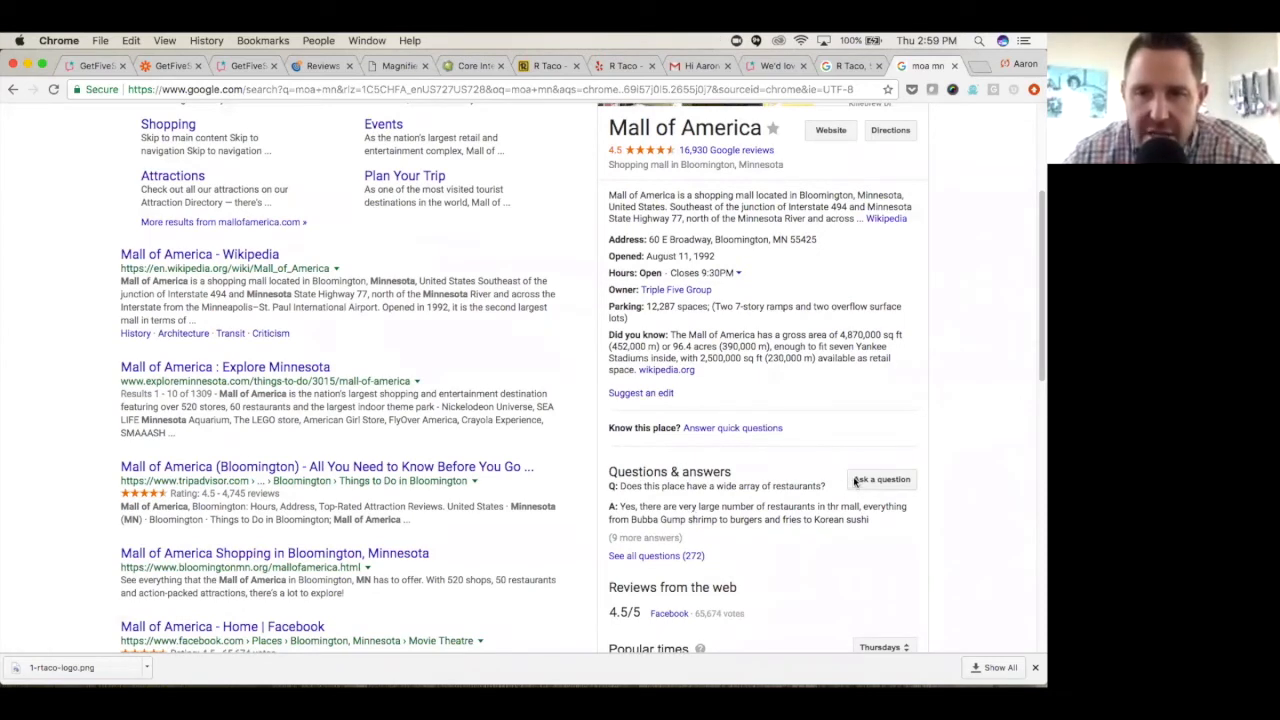
{"action": "scroll", "coordinate": [755, 505], "scroll_direction": "down", "scroll_amount": 1}
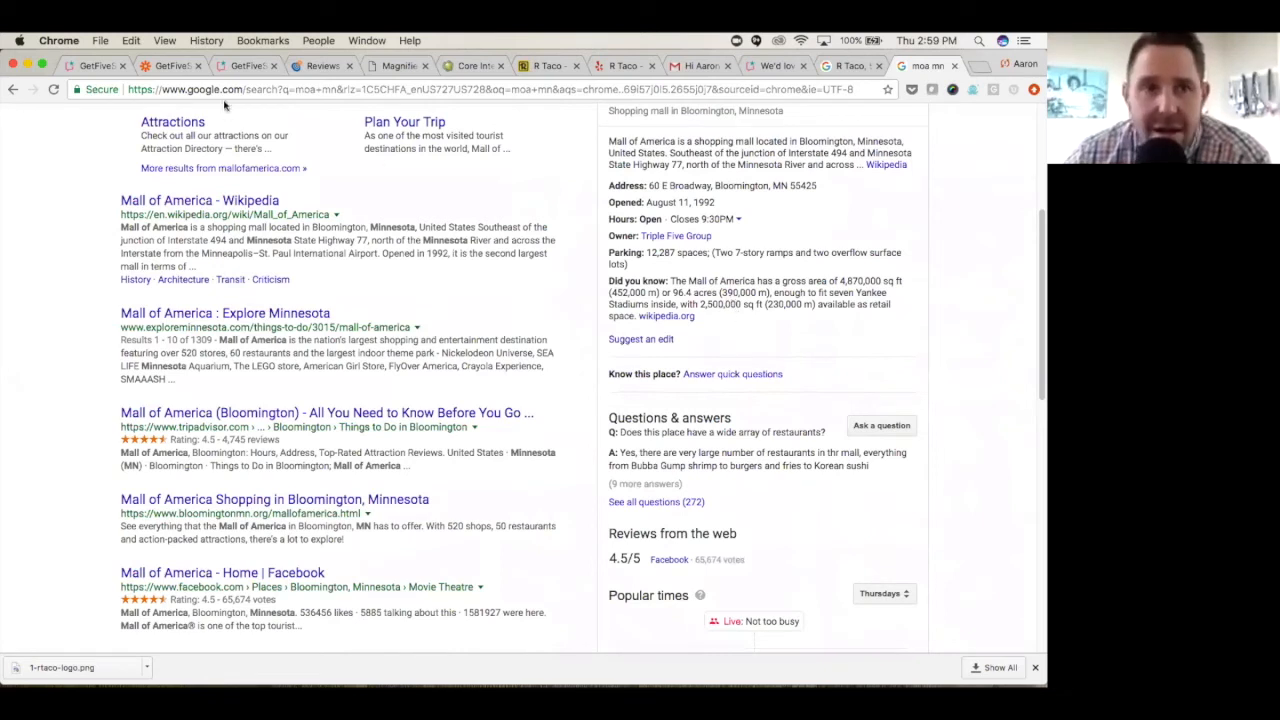
- Switch to Get Five Stars, open the Q&A Report for House of Lo and review its monitored questions
{"action": "left_click", "coordinate": [96, 66]}
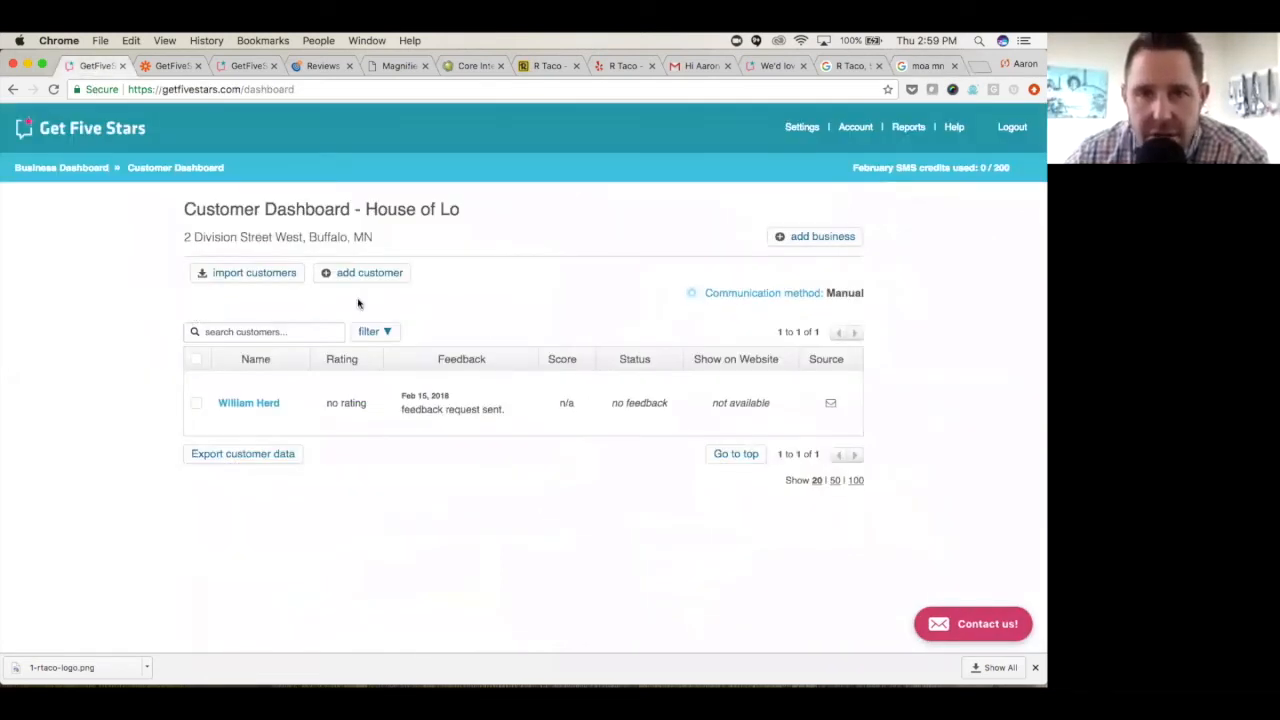
{"action": "left_click", "coordinate": [908, 127]}
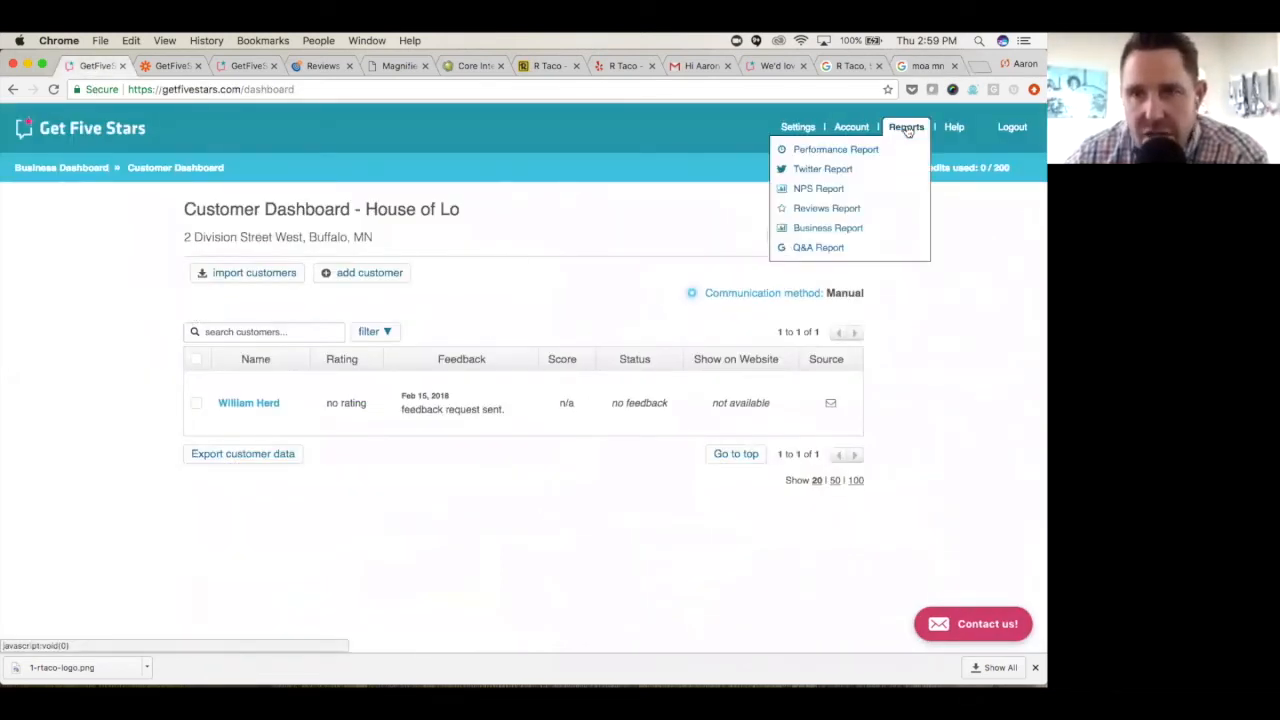
{"action": "left_click", "coordinate": [808, 250]}
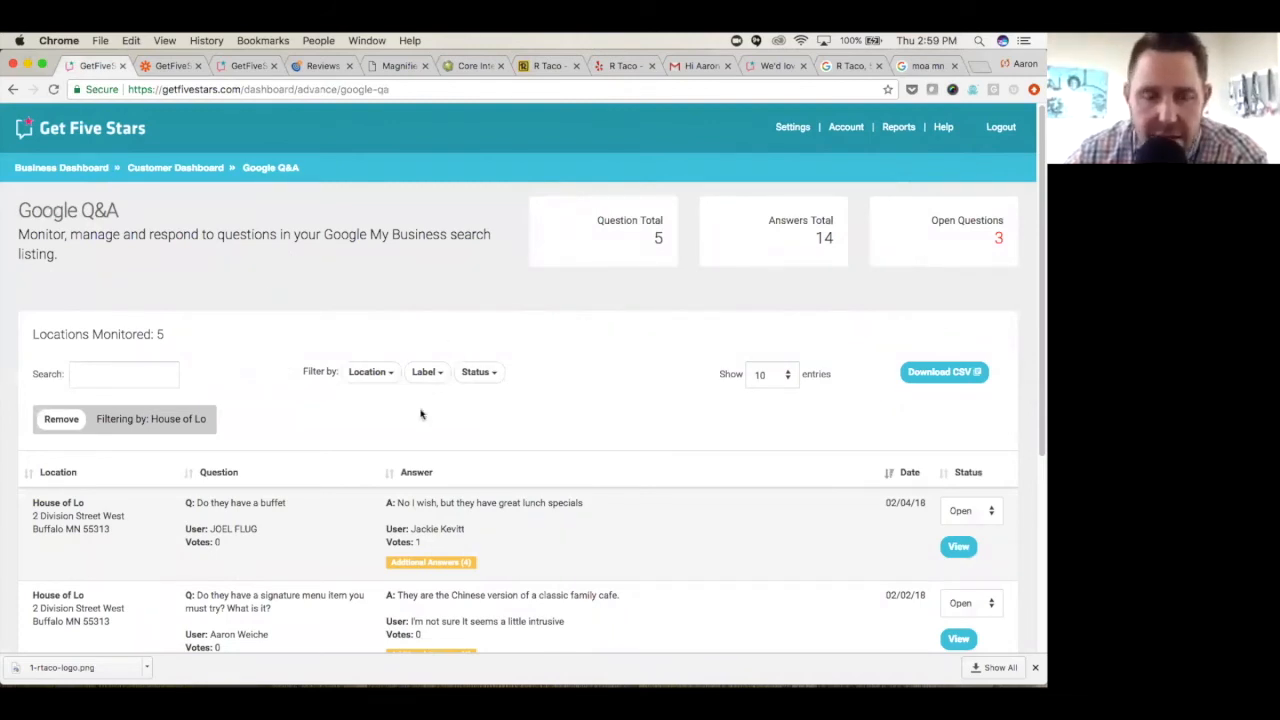
{"action": "scroll", "coordinate": [627, 380], "scroll_direction": "down", "scroll_amount": 1}
{"action": "scroll", "coordinate": [627, 380], "scroll_direction": "down", "scroll_amount": 2}
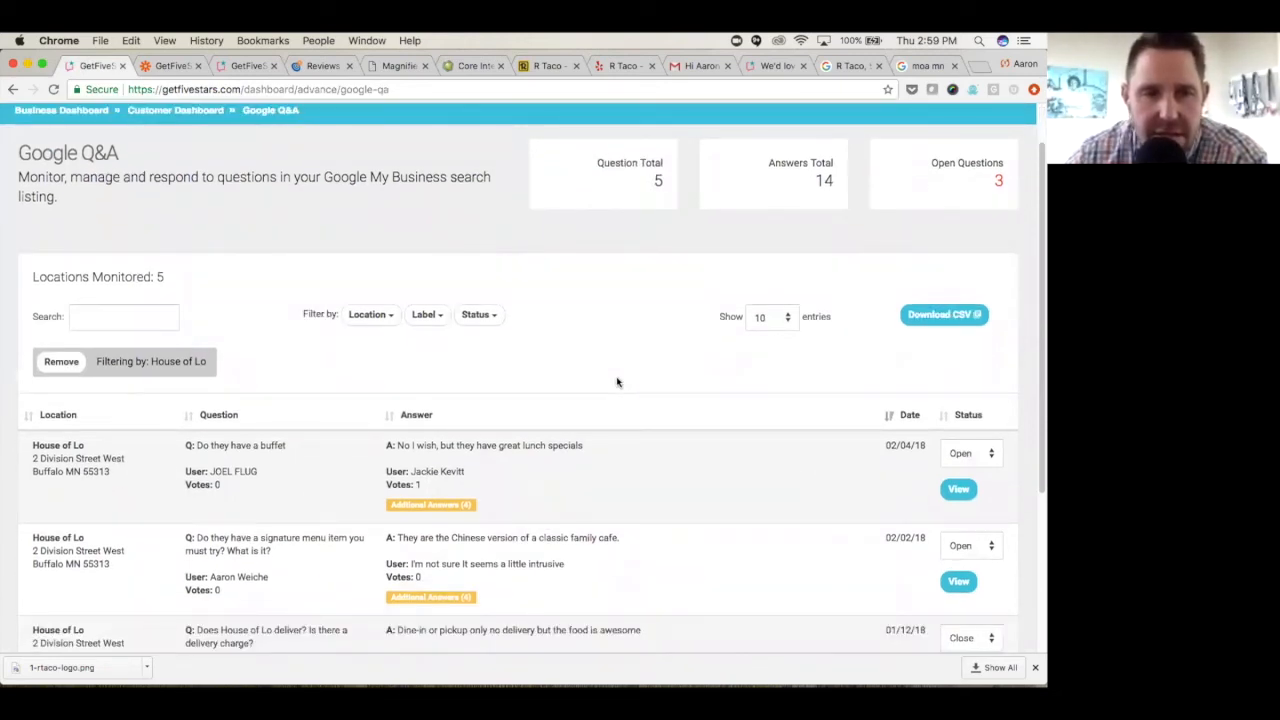
{"action": "scroll", "coordinate": [639, 376], "scroll_direction": "down", "scroll_amount": 3}
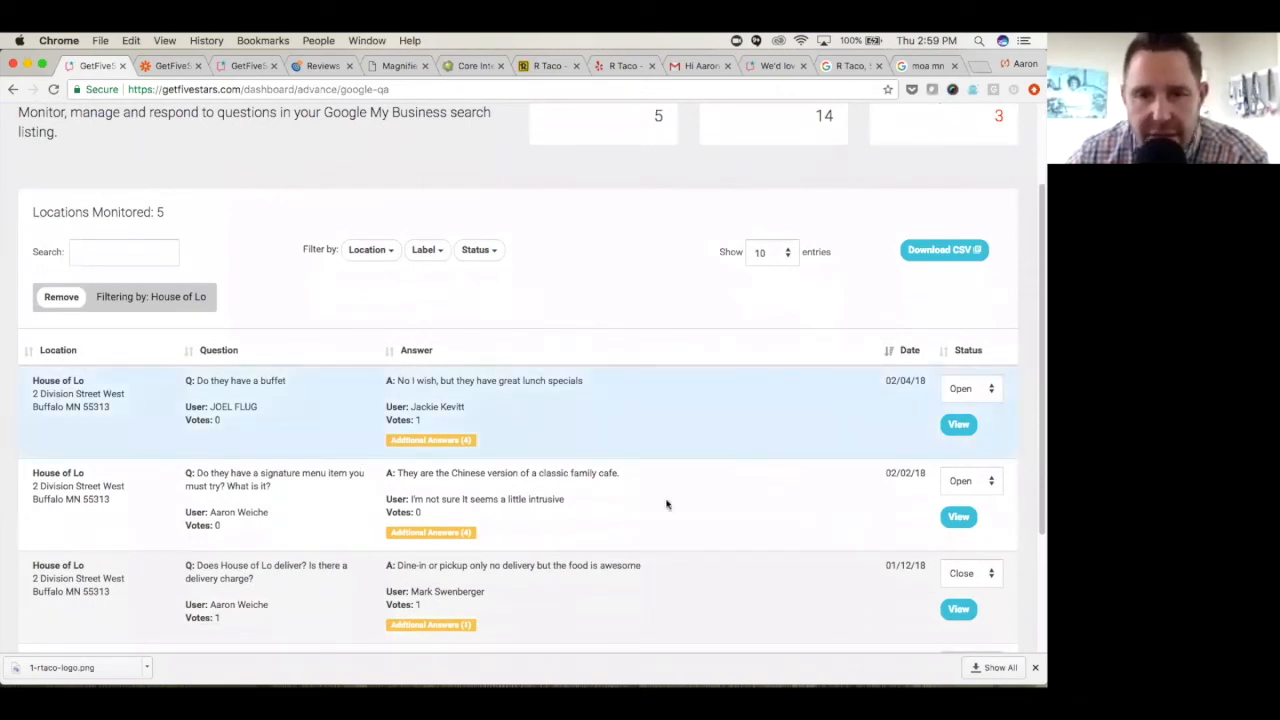
{"action": "scroll", "coordinate": [603, 325], "scroll_direction": "down", "scroll_amount": 1}
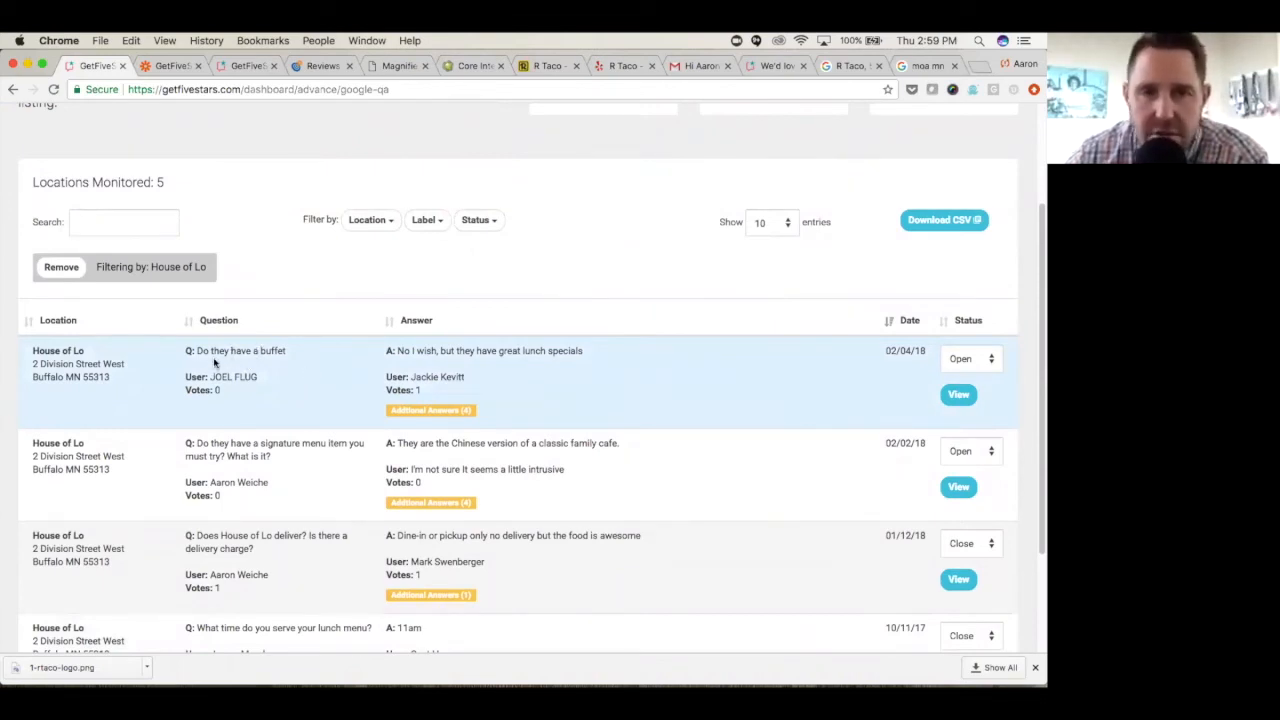
- Expand the additional answers to the "Do they have a buffet" question and read through them
{"action": "left_click", "coordinate": [441, 410]}
{"action": "scroll", "coordinate": [439, 411], "scroll_direction": "down", "scroll_amount": 3}
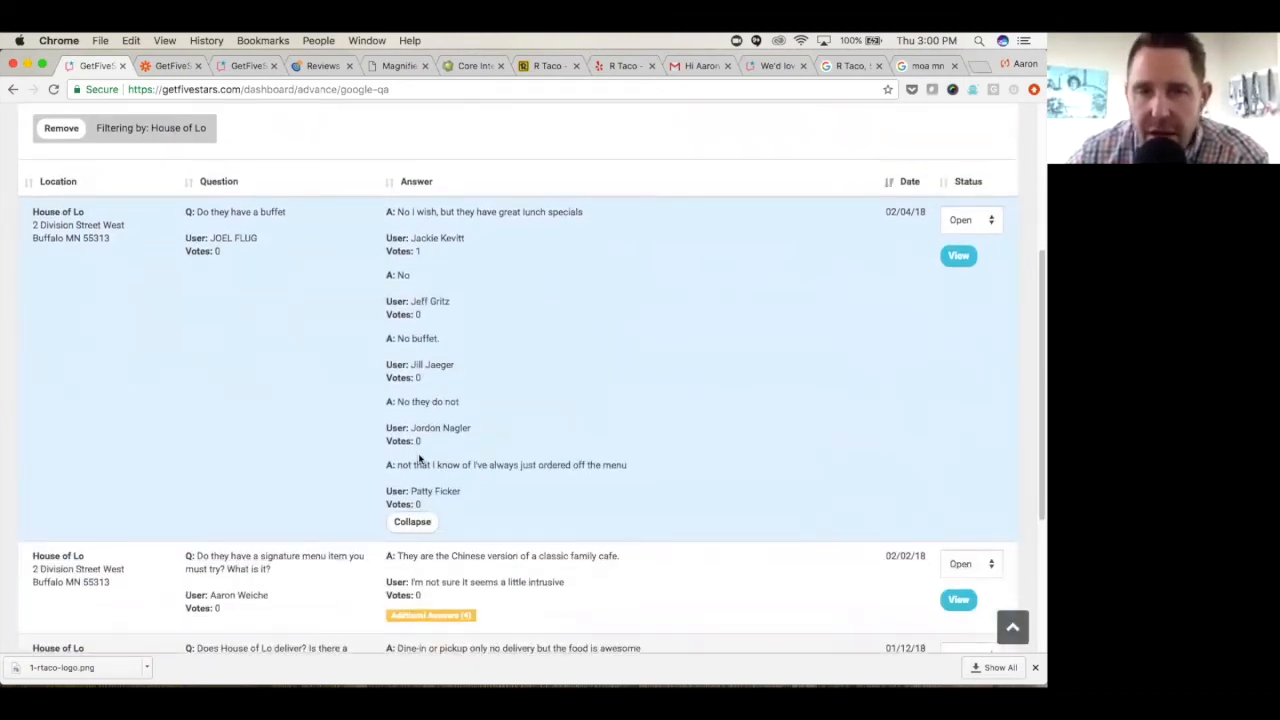
{"action": "scroll", "coordinate": [420, 465], "scroll_direction": "up", "scroll_amount": 2}
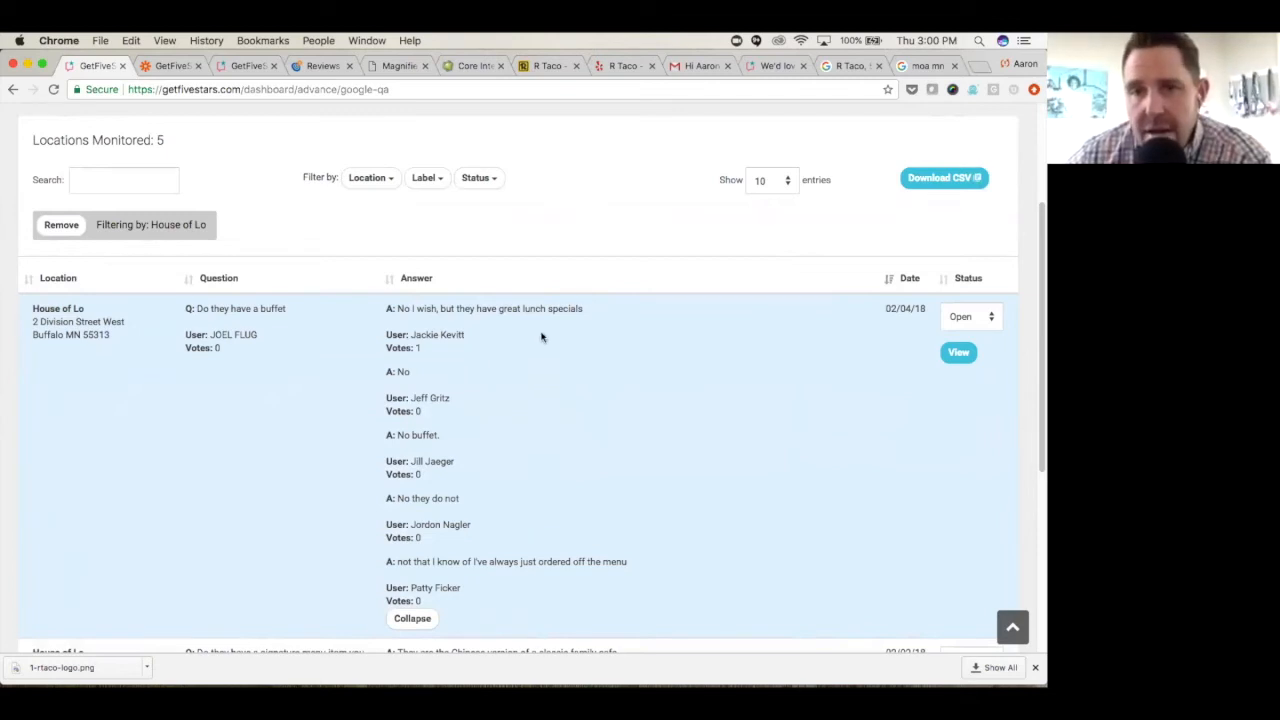
- Sort the questions by answer and set the status of the House of Lo delivery question to Reported
{"action": "left_click", "coordinate": [629, 292]}
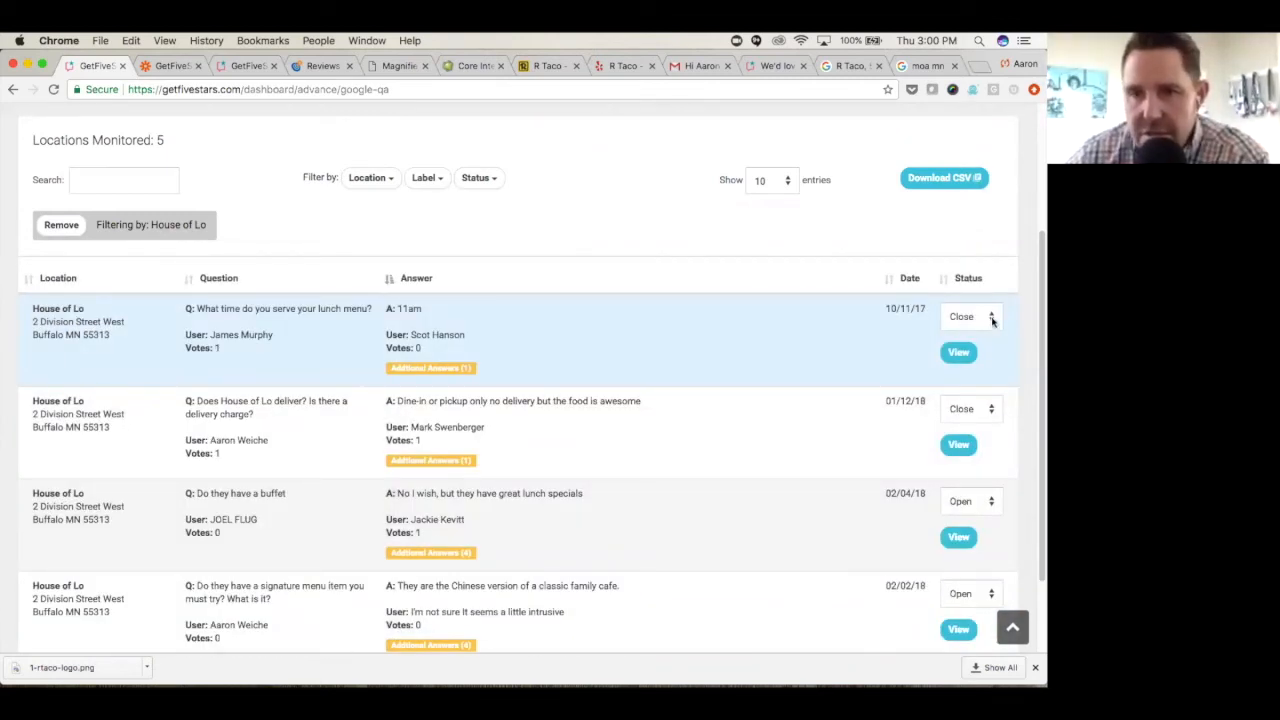
{"action": "left_click", "coordinate": [988, 413]}
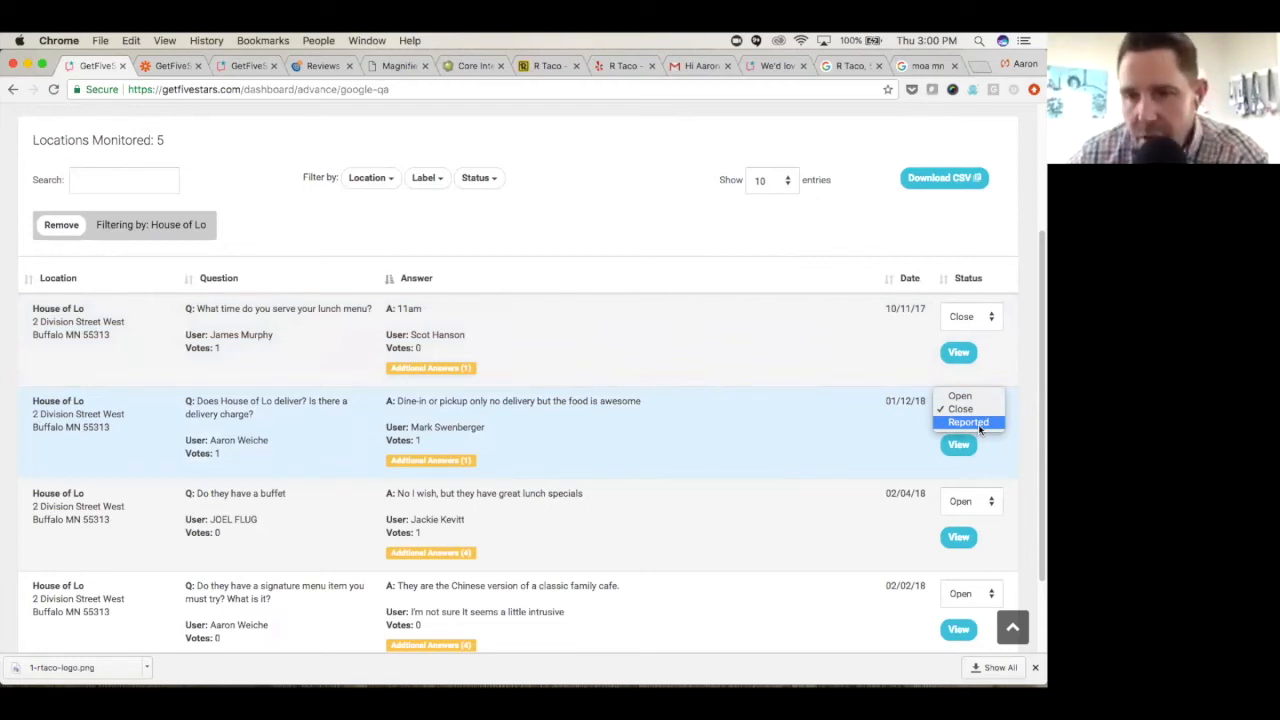
{"action": "left_click", "coordinate": [968, 422]}
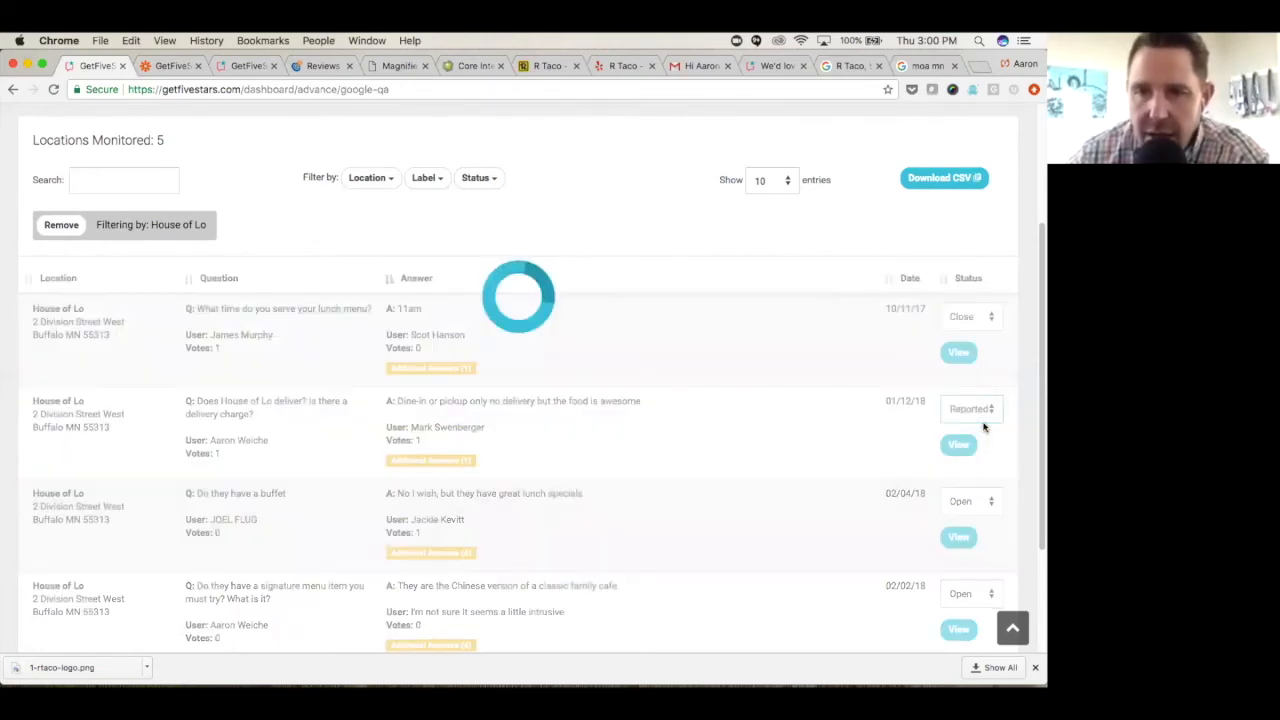
- Examine the status options available for filtering the Google Q&A questions without applying a filter
{"action": "scroll", "coordinate": [723, 394], "scroll_direction": "up", "scroll_amount": 4}
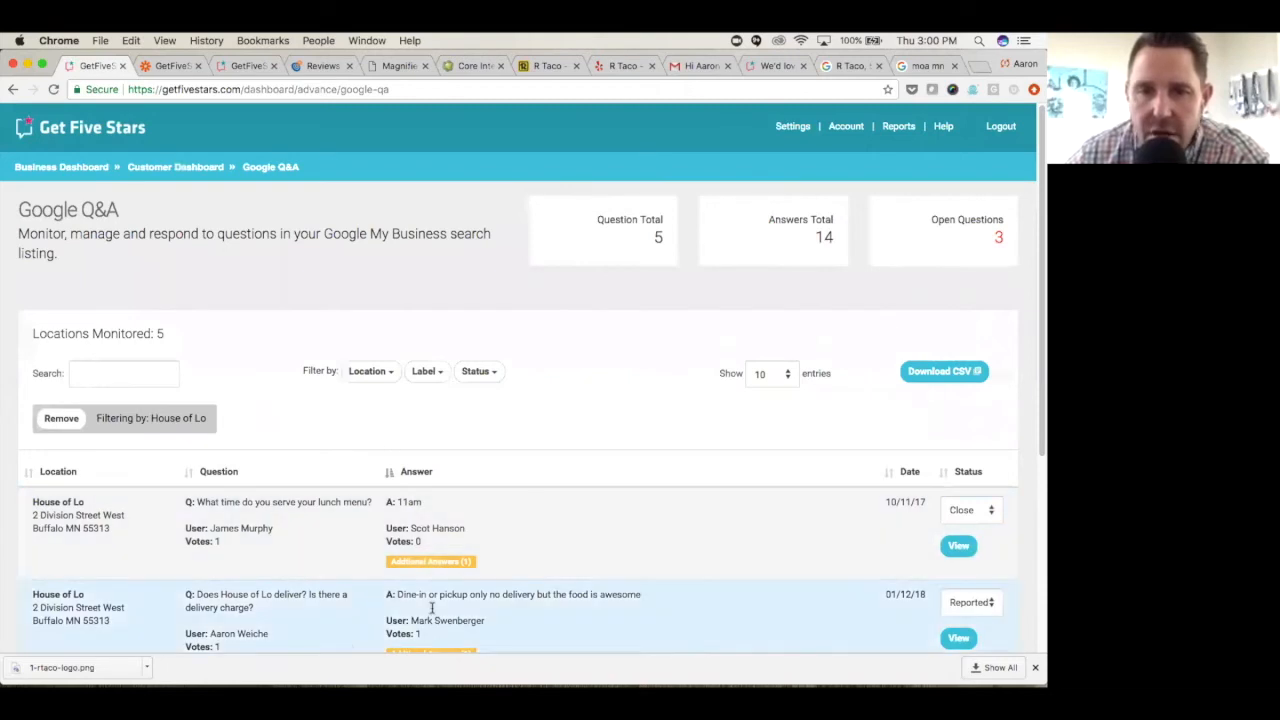
{"action": "left_click", "coordinate": [478, 378]}
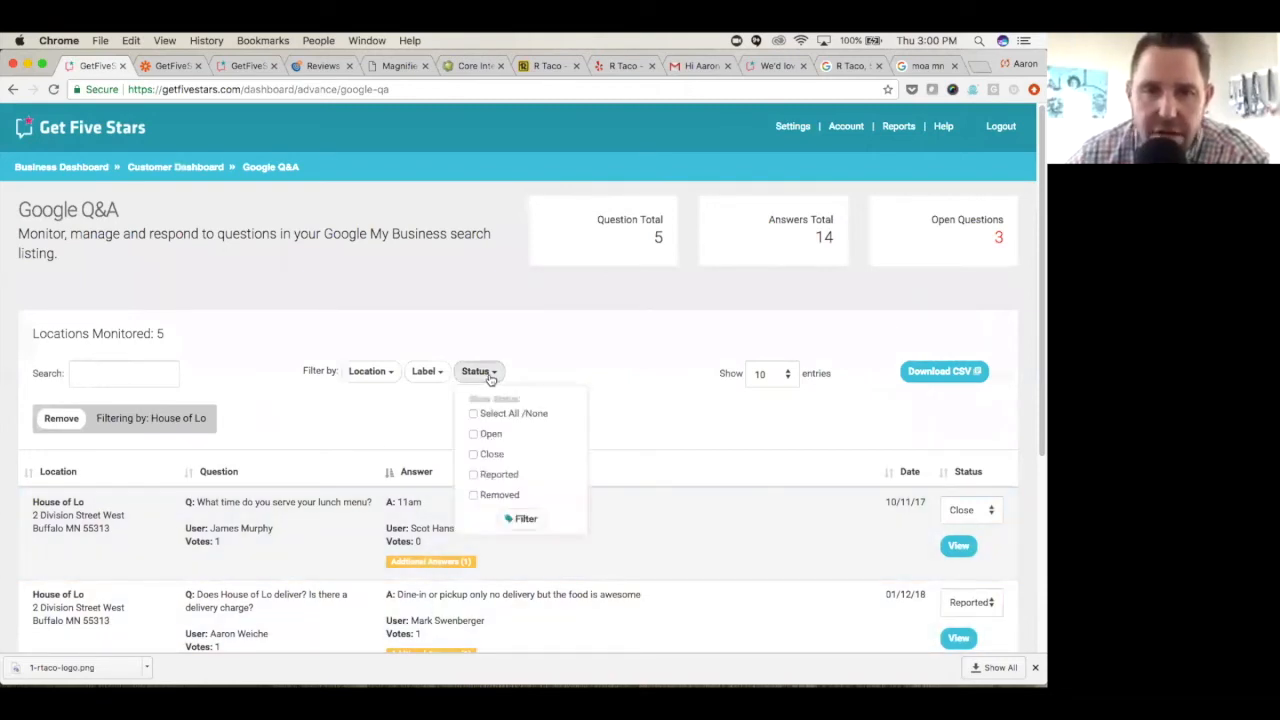
{"action": "left_click", "coordinate": [620, 430]}
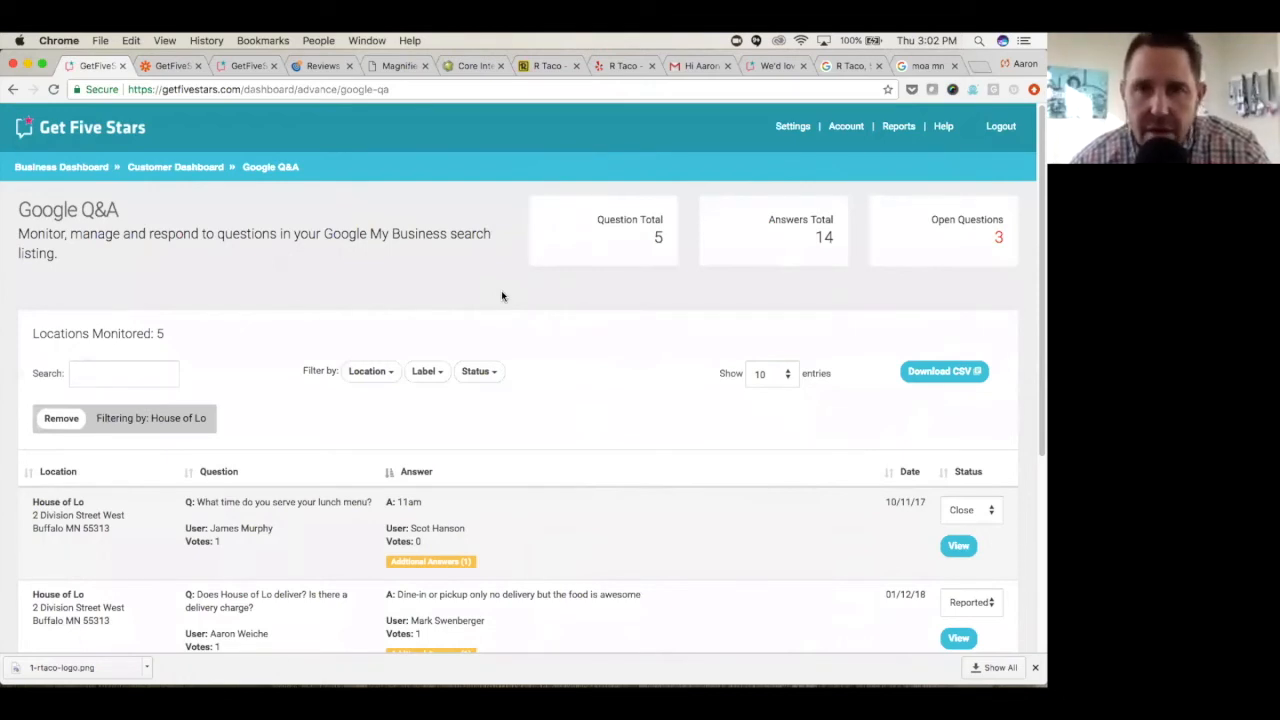
- Switch to the Mall of America search results, read all answers to the wide array of restaurants question, and close the list
{"action": "left_click", "coordinate": [926, 65]}
{"action": "scroll", "coordinate": [672, 354], "scroll_direction": "up", "scroll_amount": 1}
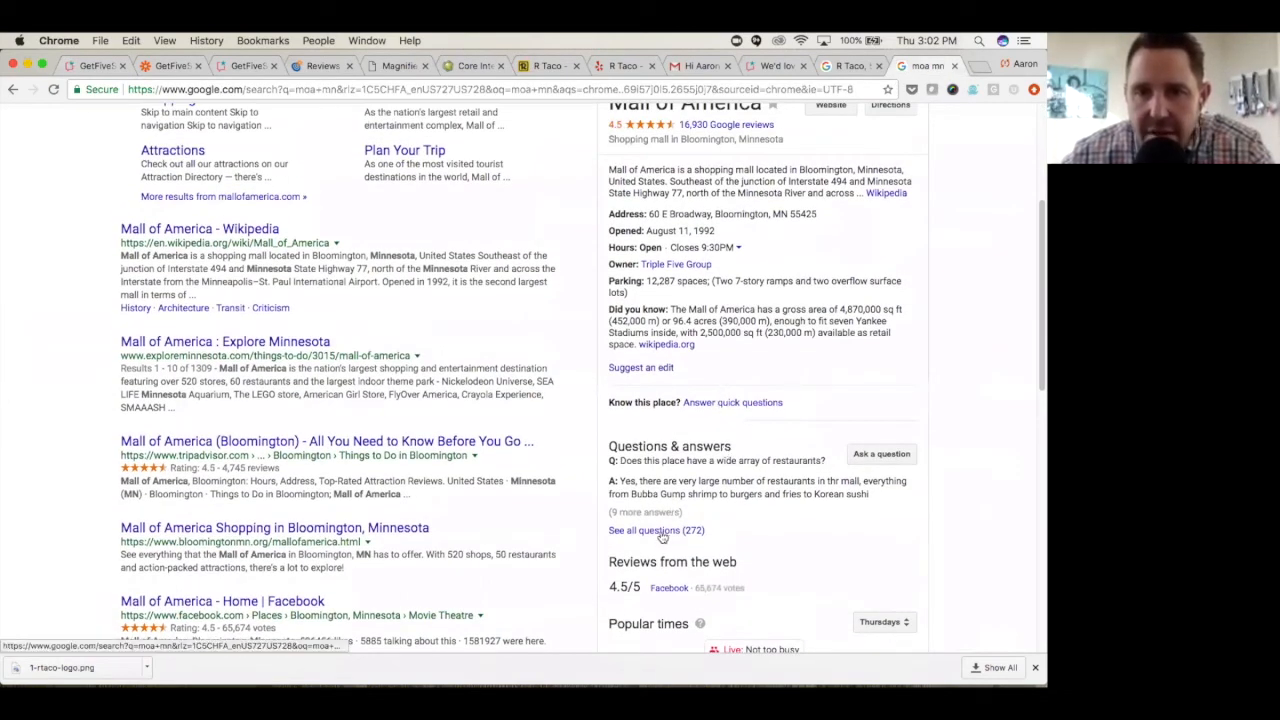
{"action": "left_click", "coordinate": [660, 531]}
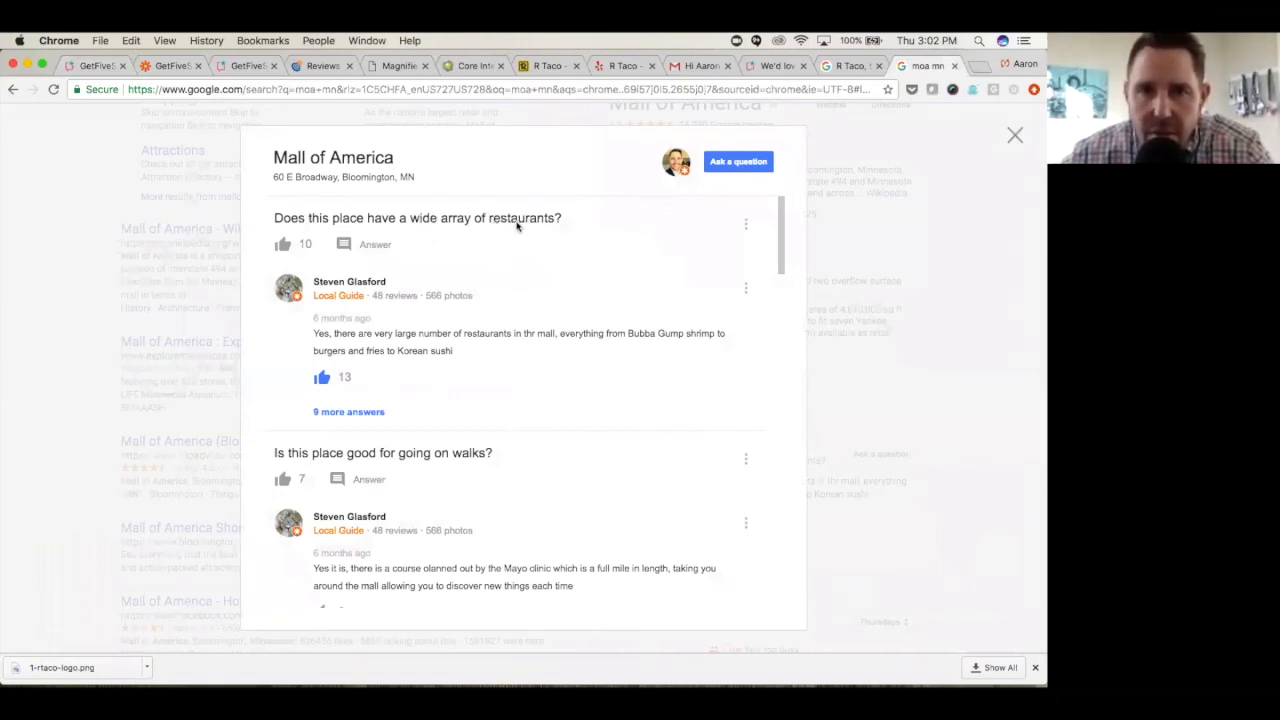
{"action": "left_click", "coordinate": [364, 415]}
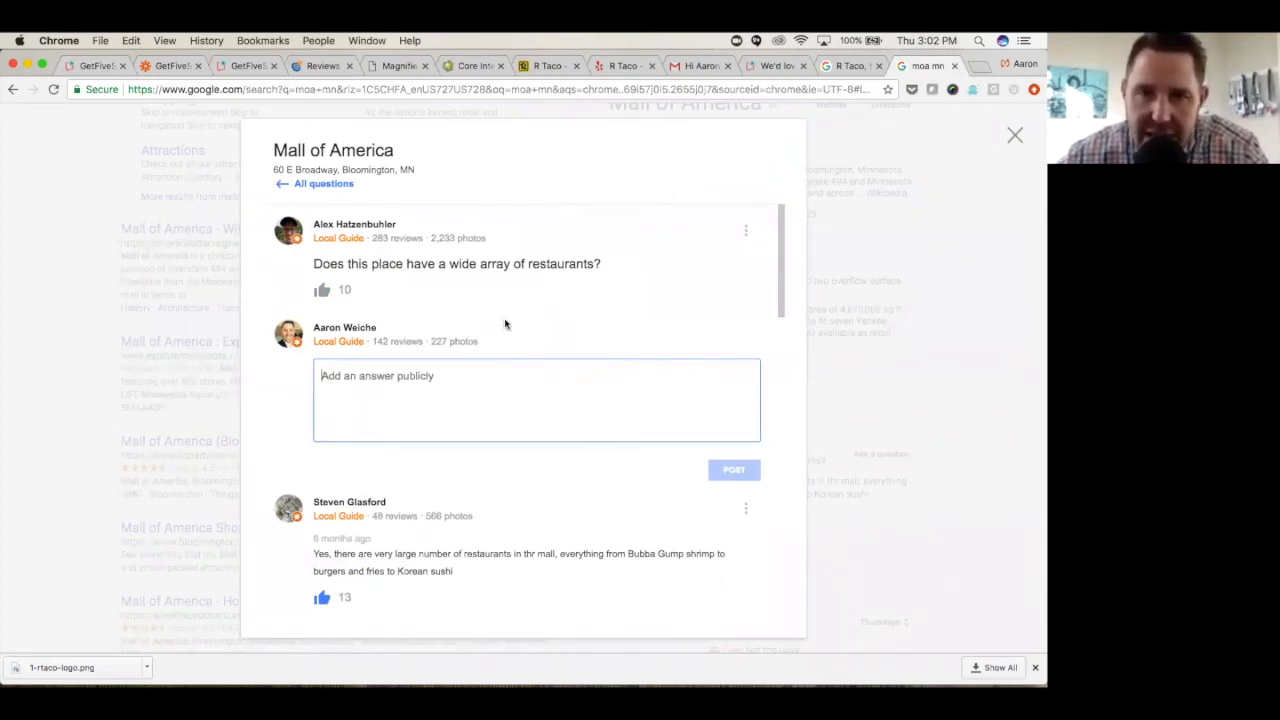
{"action": "scroll", "coordinate": [505, 323], "scroll_direction": "down", "scroll_amount": 3}
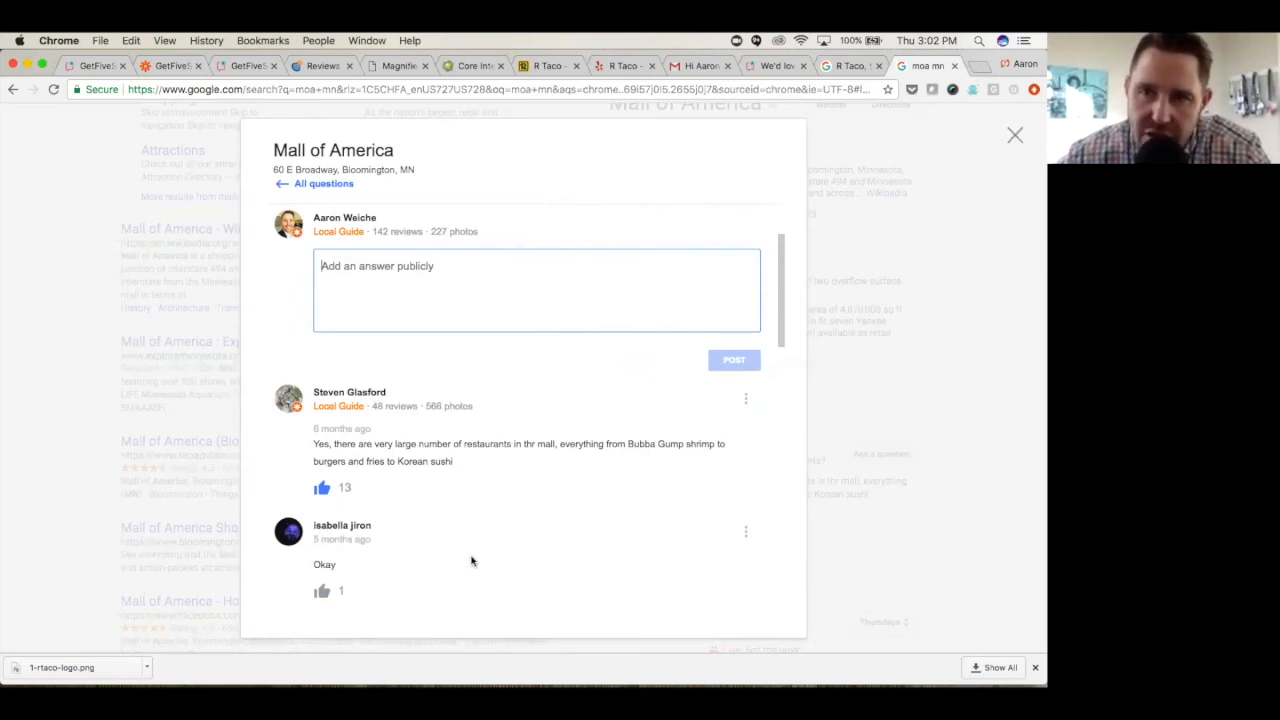
{"action": "left_click", "coordinate": [1013, 139]}
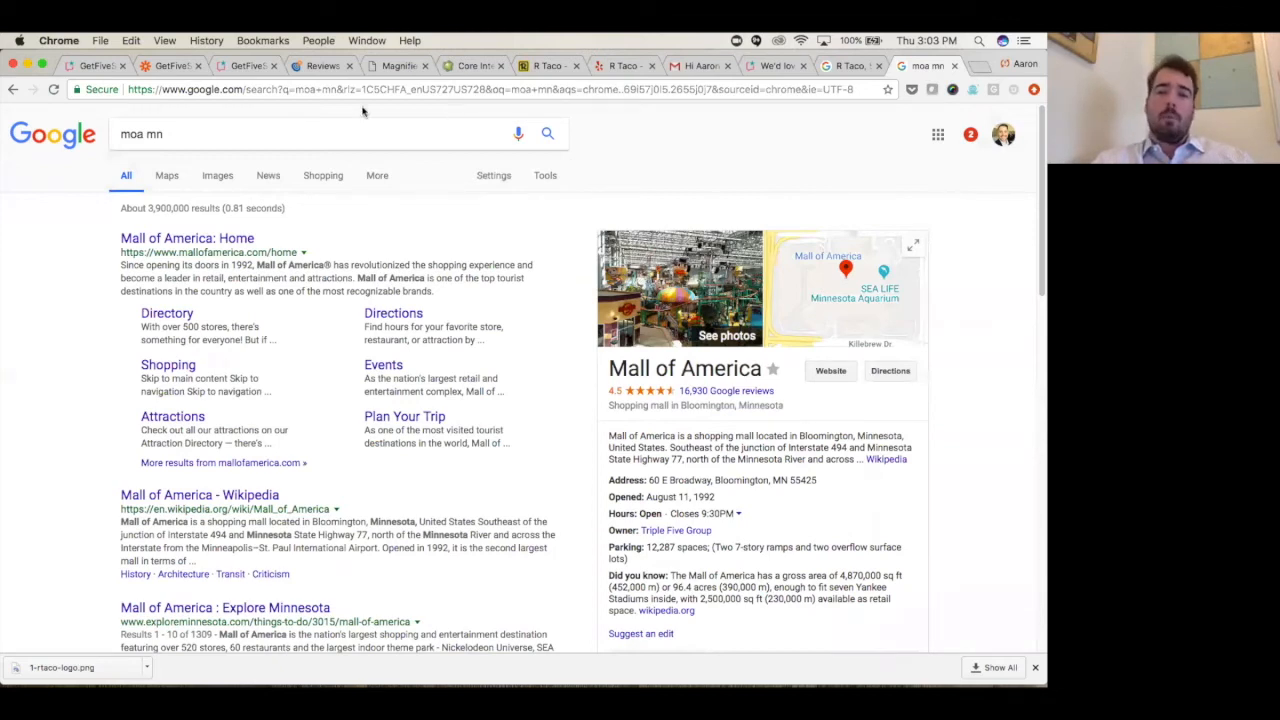
- Return to the Google Q&A report in Get Five Stars and log out of the account
{"action": "left_click", "coordinate": [99, 67]}
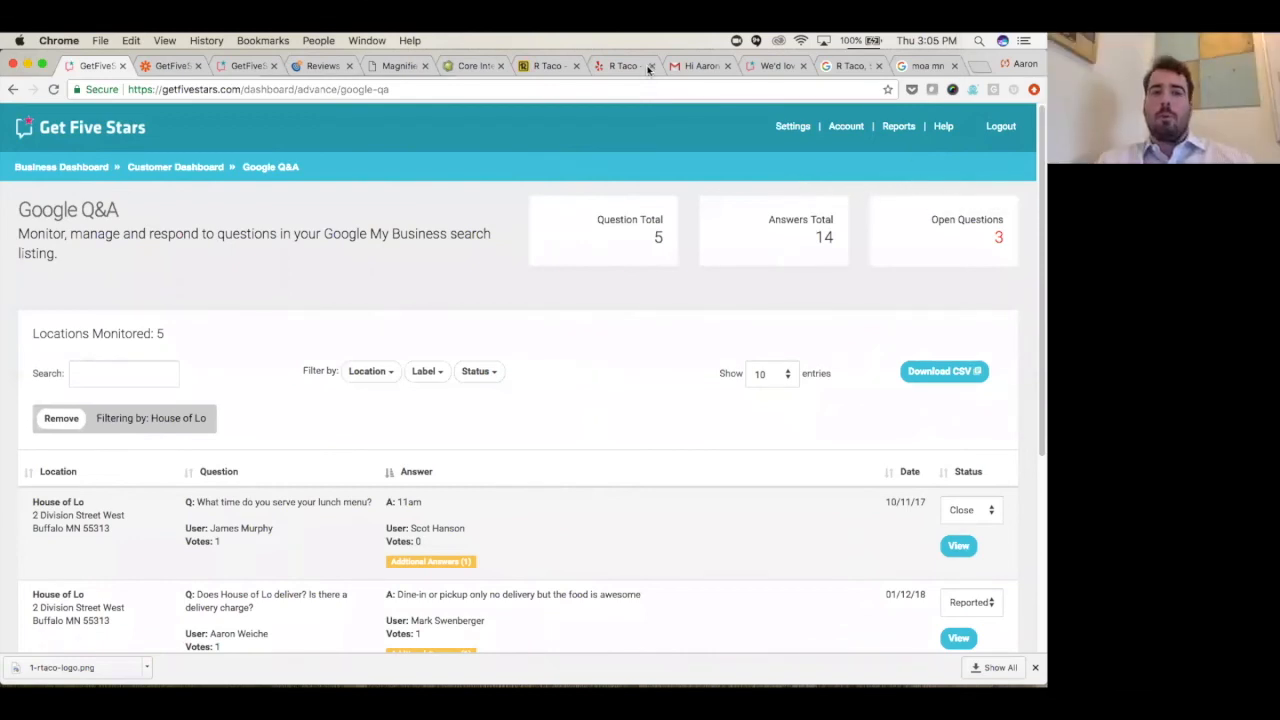
{"action": "left_click", "coordinate": [1001, 128]}
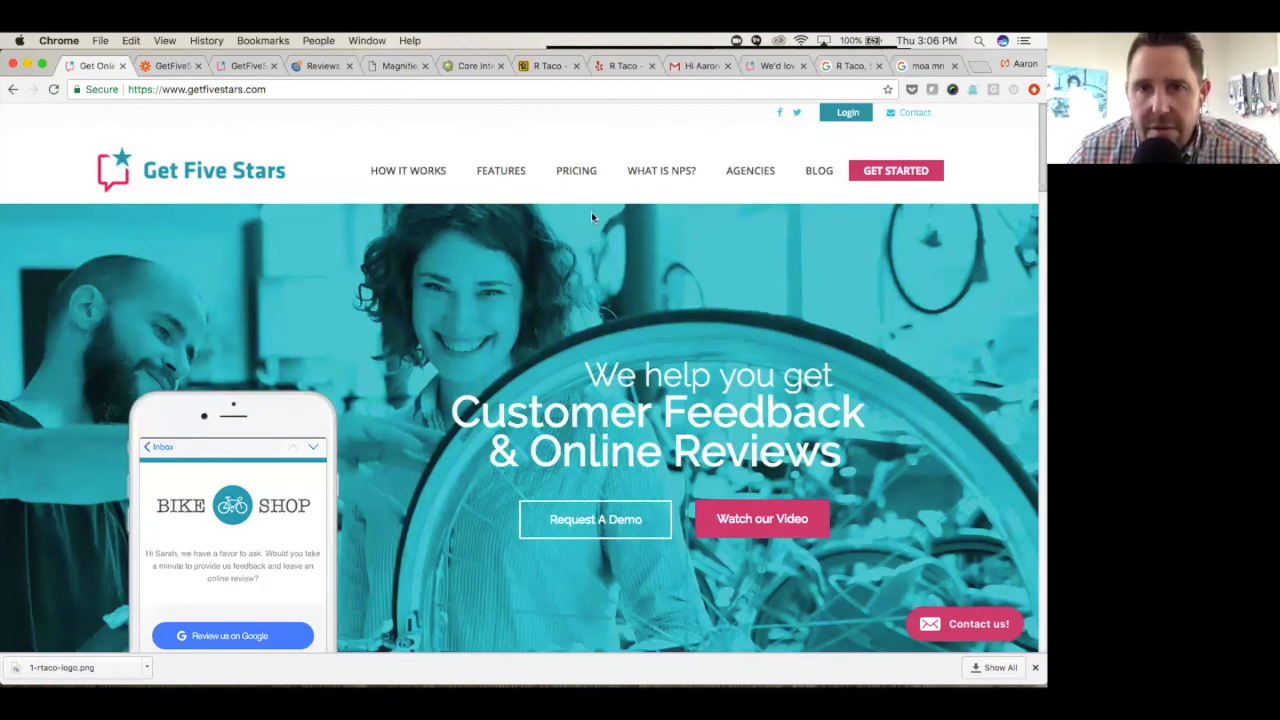
- Open the Get Five Stars pricing page and compare the Basic, Pro, Pro Plus and Executive plans
{"action": "left_click", "coordinate": [576, 172]}
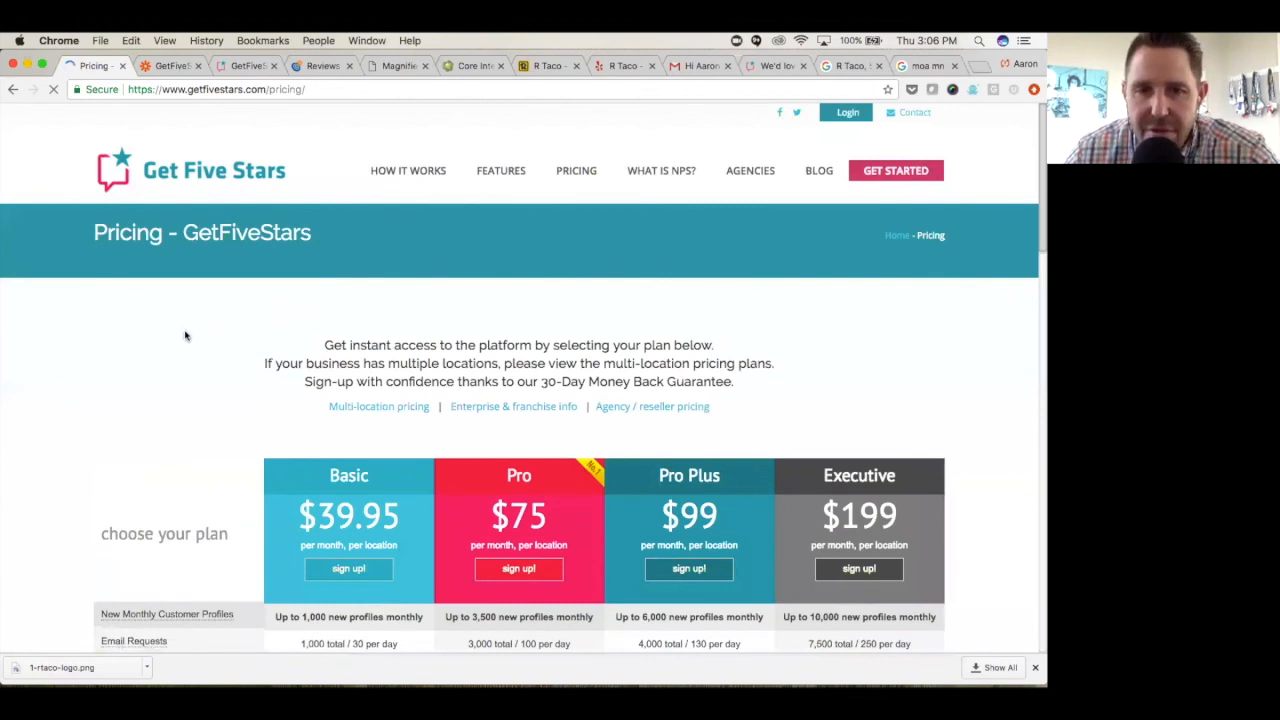
{"action": "scroll", "coordinate": [89, 369], "scroll_direction": "down", "scroll_amount": 1}
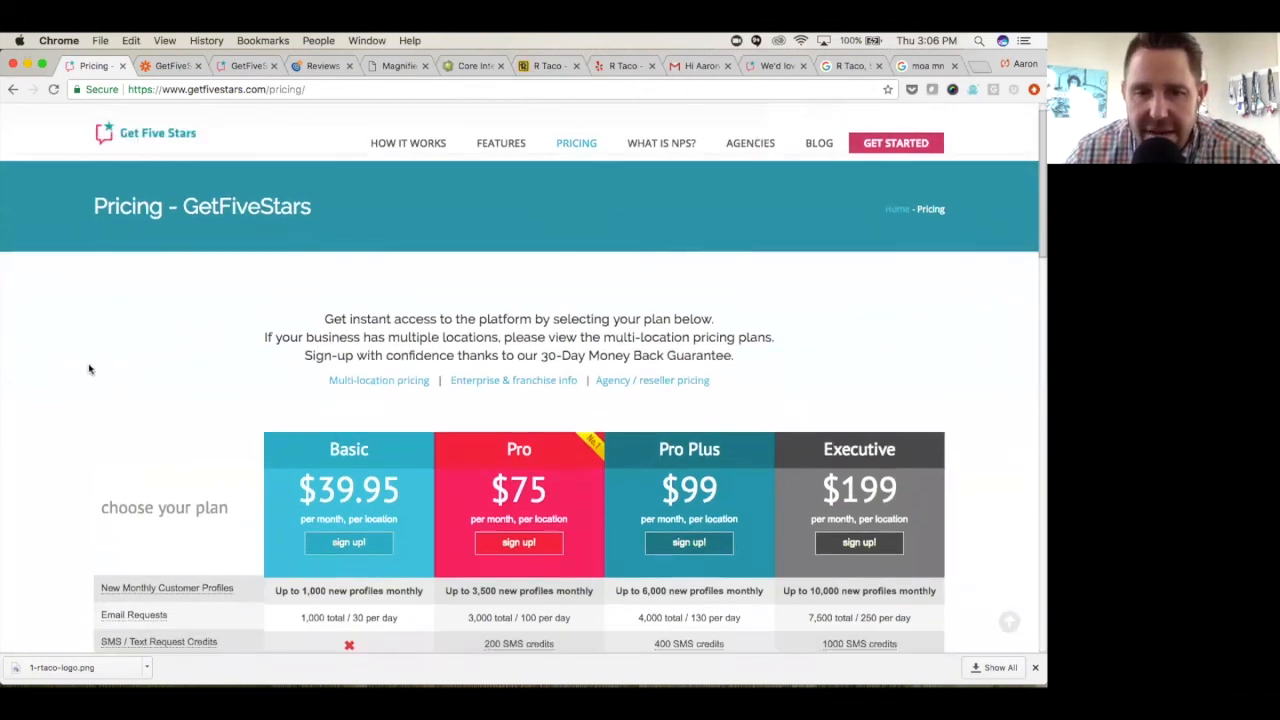
{"action": "scroll", "coordinate": [89, 369], "scroll_direction": "down", "scroll_amount": 2}
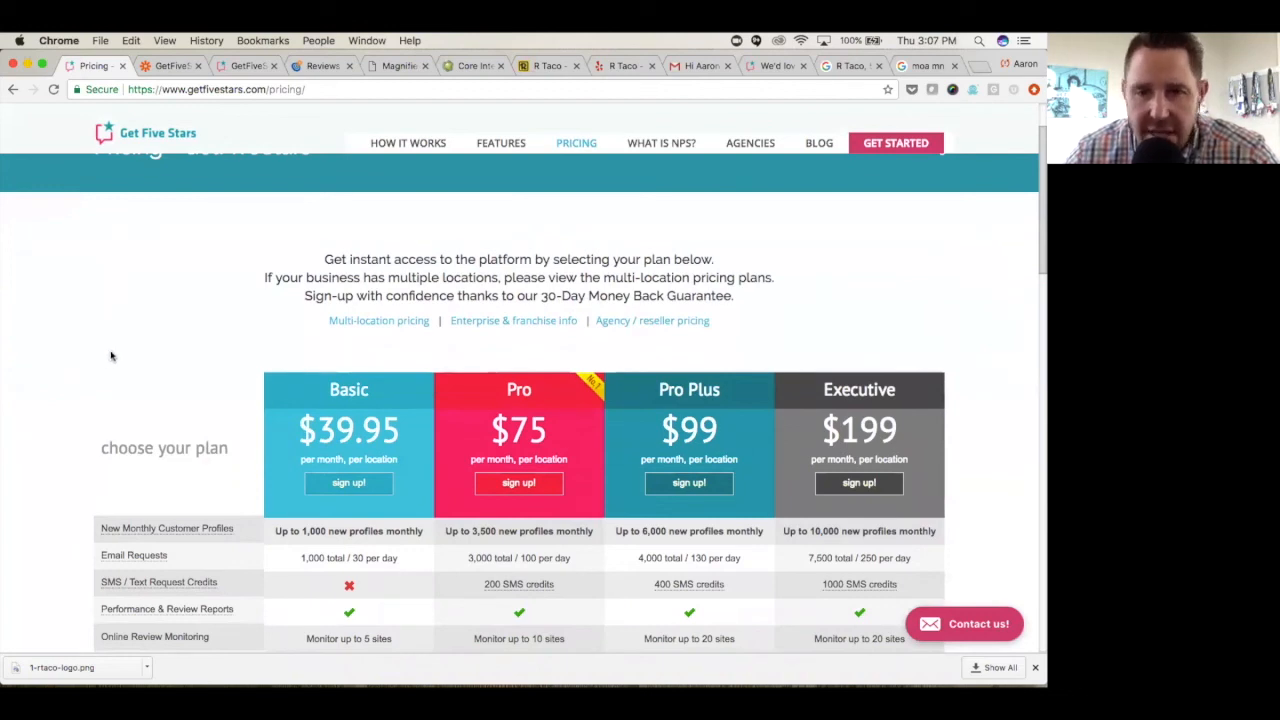
{"action": "scroll", "coordinate": [105, 353], "scroll_direction": "down", "scroll_amount": 3}
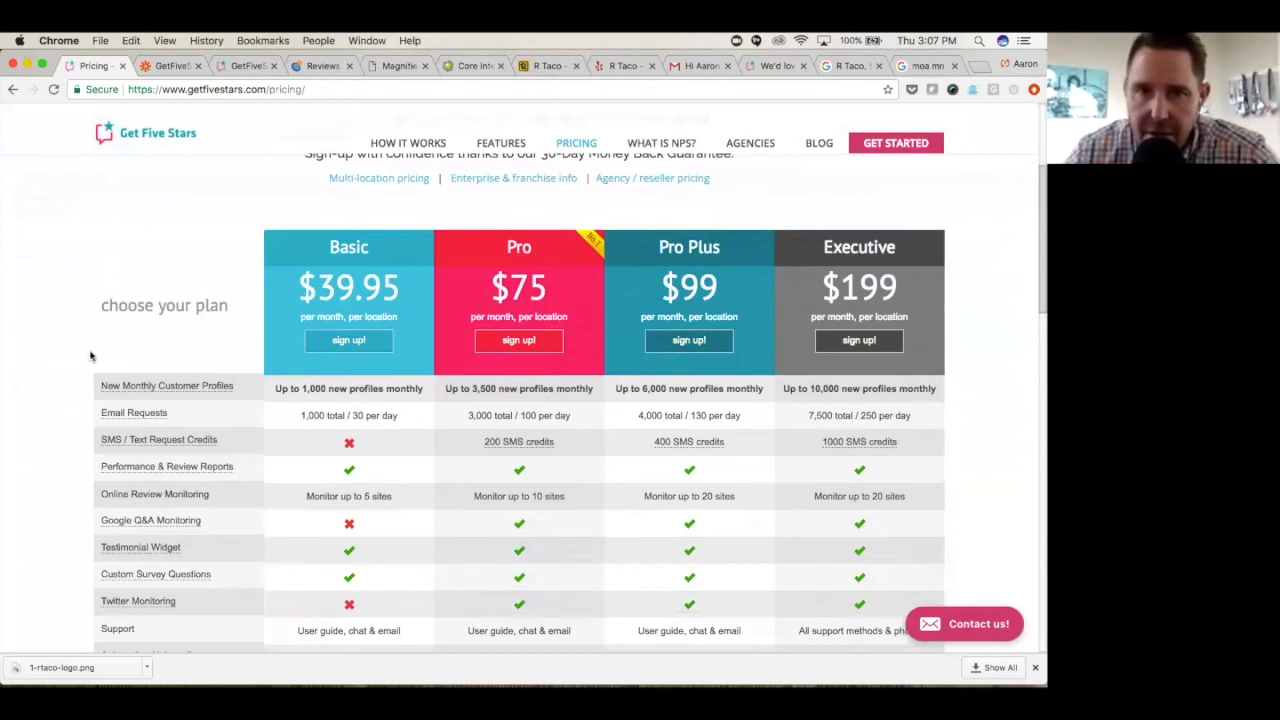
{"action": "scroll", "coordinate": [90, 356], "scroll_direction": "up", "scroll_amount": 1}
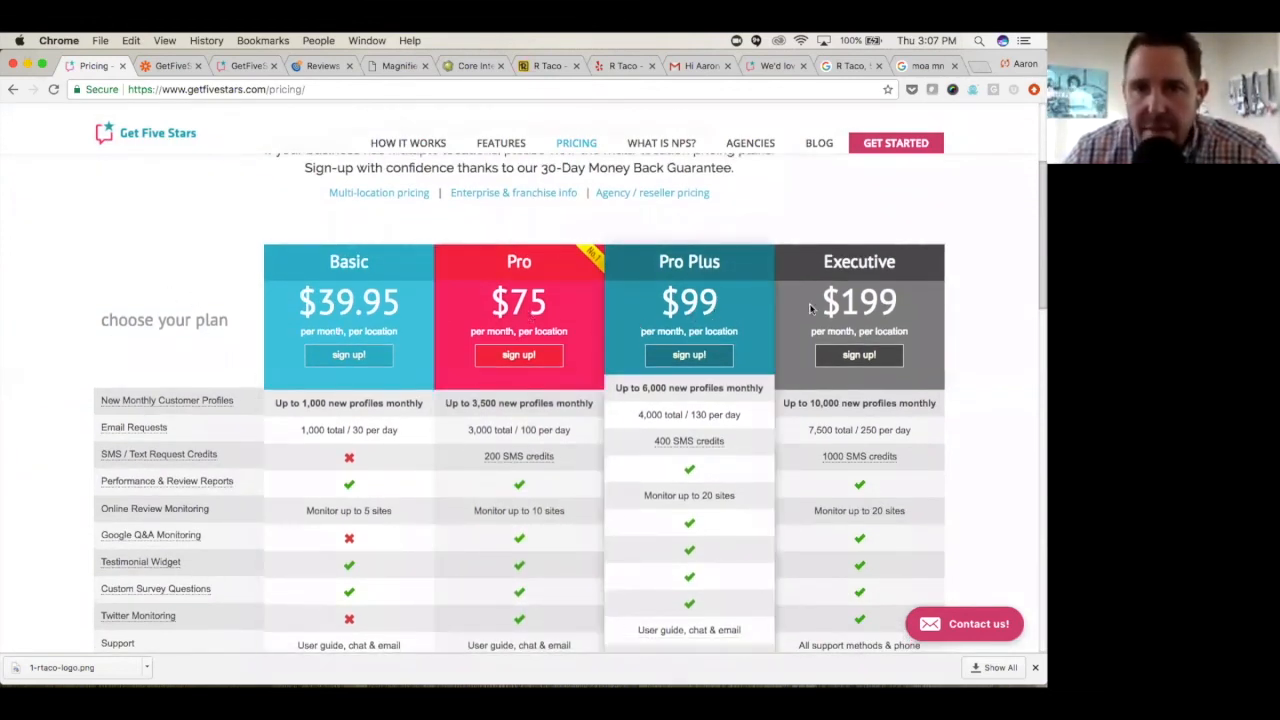
- Open the multi-location pricing page and review its plan and per-location pricing chart
{"action": "left_click", "coordinate": [404, 195]}
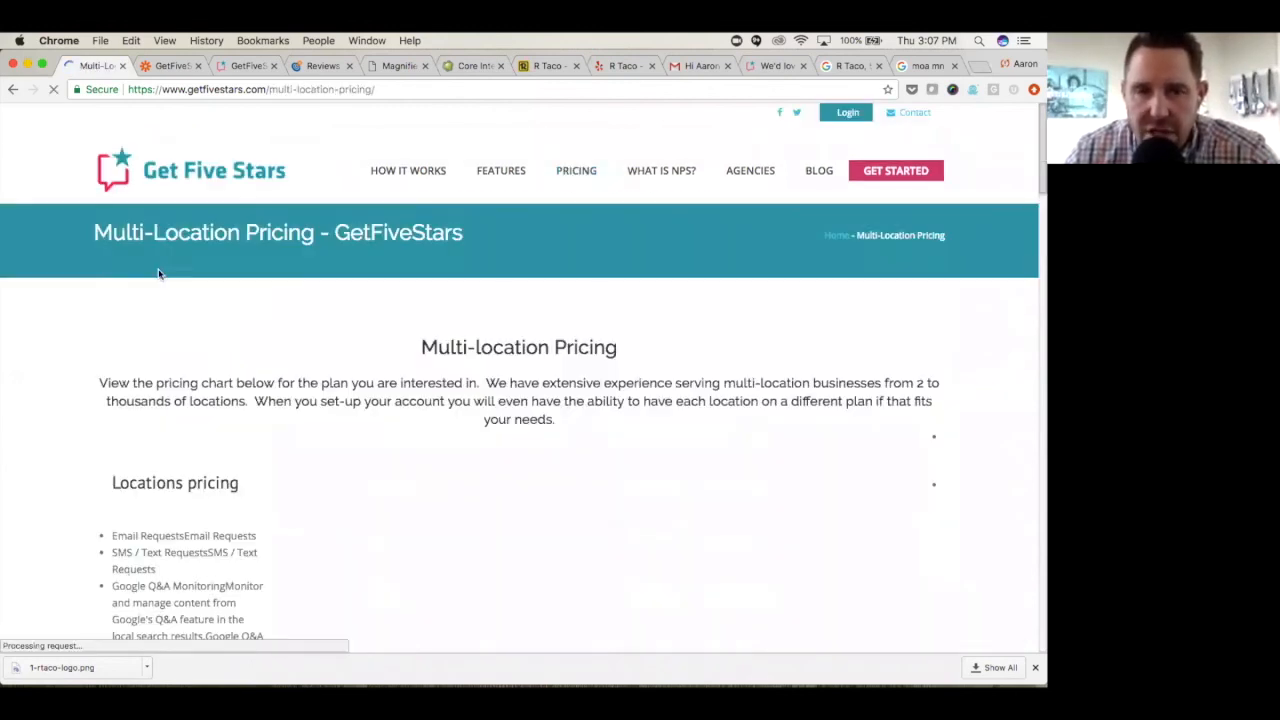
{"action": "scroll", "coordinate": [113, 338], "scroll_direction": "down", "scroll_amount": 1}
{"action": "scroll", "coordinate": [113, 330], "scroll_direction": "down", "scroll_amount": 5}
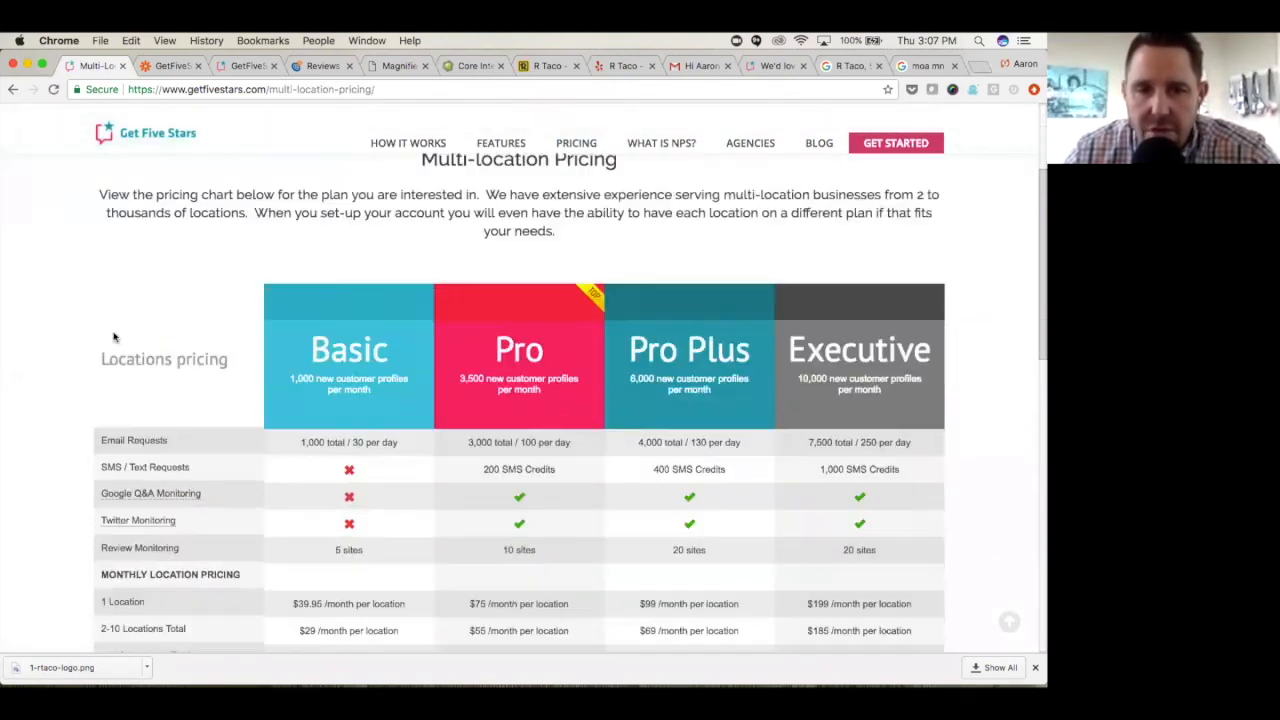